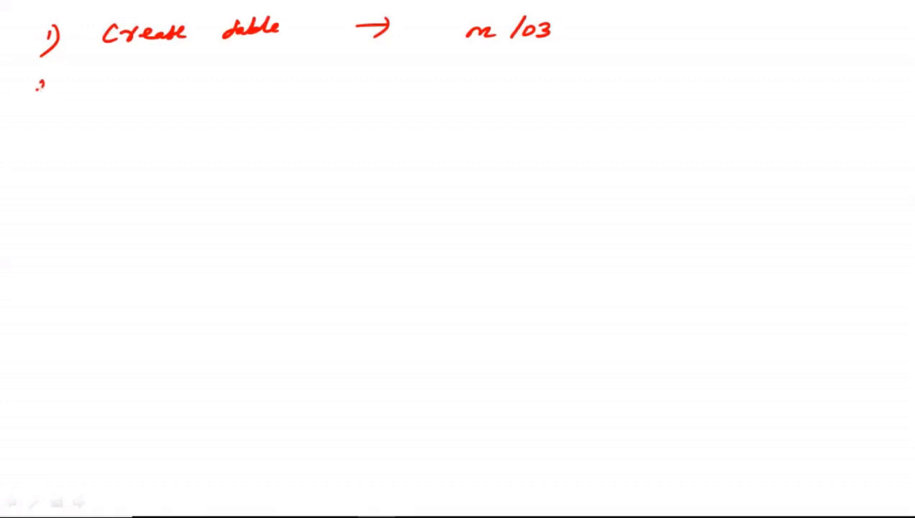
- Handwrite the second list entry on the slide: "Create access sequence and assign condition → M/07"
left_click_drag(107, 79, 296, 79)
mouse_move(345, 72)
left_mouse_down()
mouse_move(334, 84)
mouse_move(554, 72)
mouse_move(576, 84)
left_mouse_up()
mouse_move(620, 62)
left_mouse_down()
mouse_move(617, 75)
mouse_move(805, 59)
mouse_move(826, 69)
left_mouse_up()
left_click_drag(843, 59, 844, 65)
left_click_drag(853, 58, 865, 70)
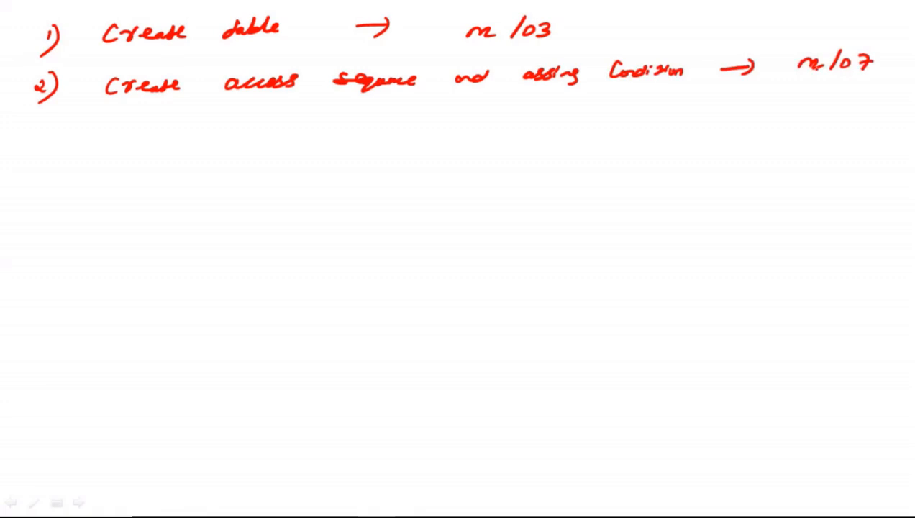
- Handwrite entry 3, "Create condition type and assign AS → M/06", and entry 4, "Create pricing procedure and ass cond types → M/08"
mouse_move(38, 149)
left_mouse_down()
mouse_move(50, 160)
mouse_move(33, 172)
left_mouse_up()
mouse_move(109, 146)
left_mouse_down()
mouse_move(99, 152)
mouse_move(175, 150)
left_mouse_up()
left_click_drag(237, 135, 226, 152)
left_click_drag(235, 147, 420, 144)
left_click(337, 147)
left_click(427, 143)
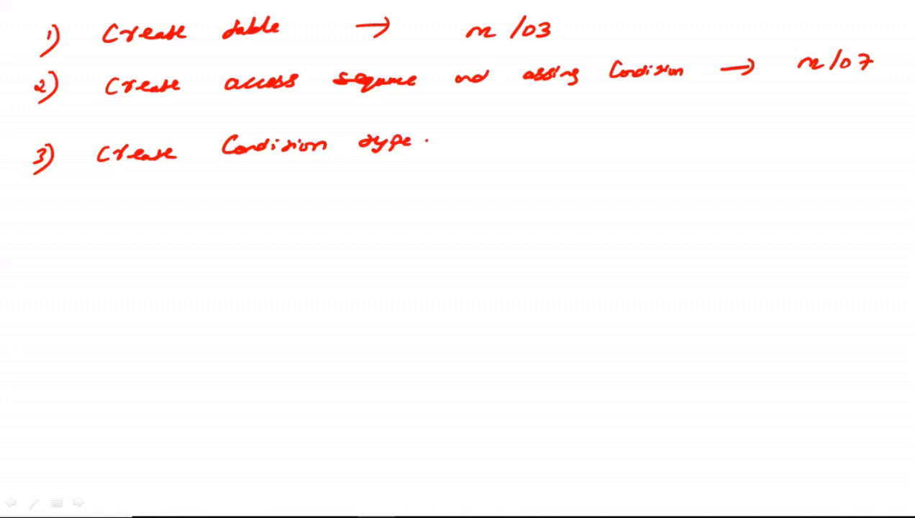
mouse_move(458, 138)
left_mouse_down()
mouse_move(786, 124)
mouse_move(823, 114)
mouse_move(855, 126)
left_mouse_up()
mouse_move(33, 224)
left_mouse_down()
mouse_move(51, 211)
mouse_move(132, 213)
mouse_move(151, 224)
mouse_move(267, 204)
mouse_move(740, 184)
mouse_move(860, 163)
mouse_move(874, 178)
left_mouse_up()
left_click_drag(880, 169, 882, 182)
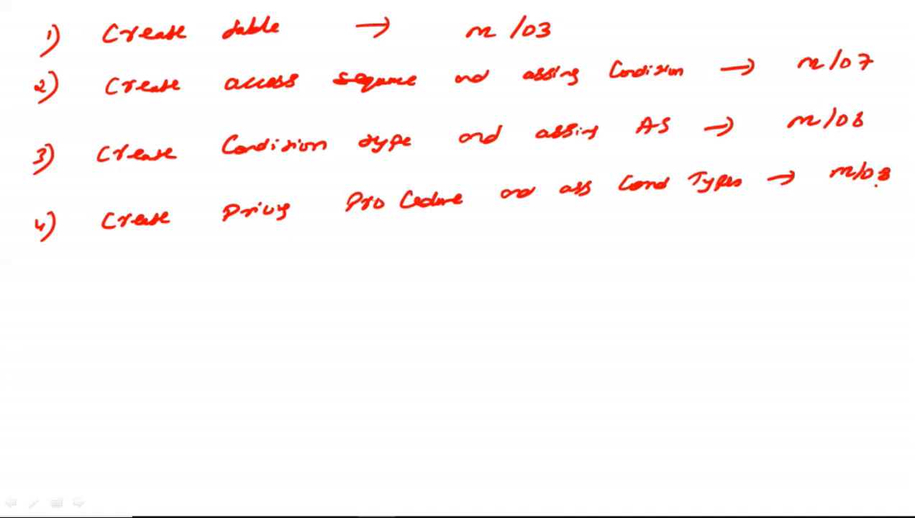
- Handwrite the fifth list entry on the slide: "Create transaction keys and ass PP"
left_click_drag(34, 273, 33, 285)
left_click_drag(45, 265, 36, 290)
left_click_drag(117, 267, 117, 279)
mouse_move(125, 271)
left_mouse_down()
mouse_move(256, 258)
mouse_move(248, 271)
left_mouse_up()
mouse_move(262, 264)
left_mouse_down()
mouse_move(387, 255)
mouse_move(379, 255)
left_mouse_up()
mouse_move(429, 240)
left_mouse_down()
mouse_move(427, 261)
mouse_move(450, 254)
mouse_move(464, 262)
left_mouse_up()
left_click_drag(463, 249, 554, 238)
left_click(522, 245)
left_click_drag(588, 242, 604, 228)
mouse_move(602, 237)
left_mouse_down()
mouse_move(618, 228)
mouse_move(704, 225)
left_mouse_up()
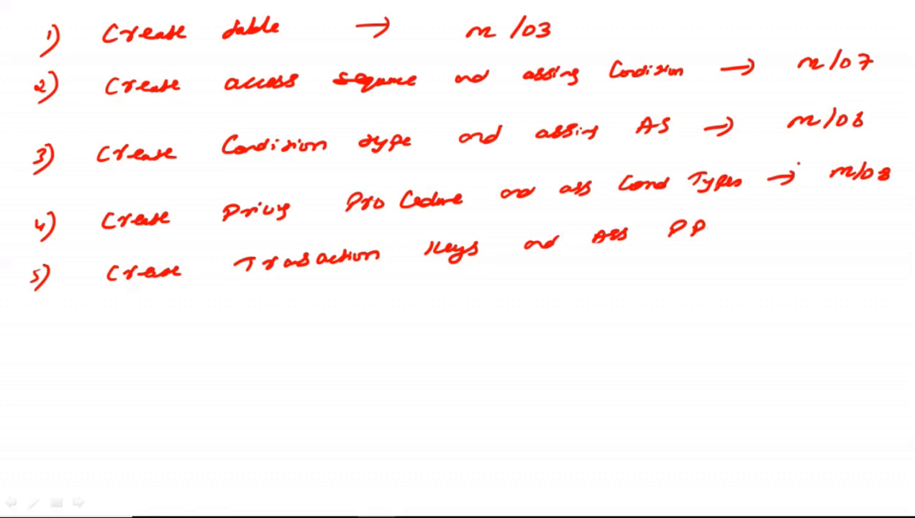
- Switch to SAP Logon and open the connection to S4 2022 (sender system)
key("Escape")
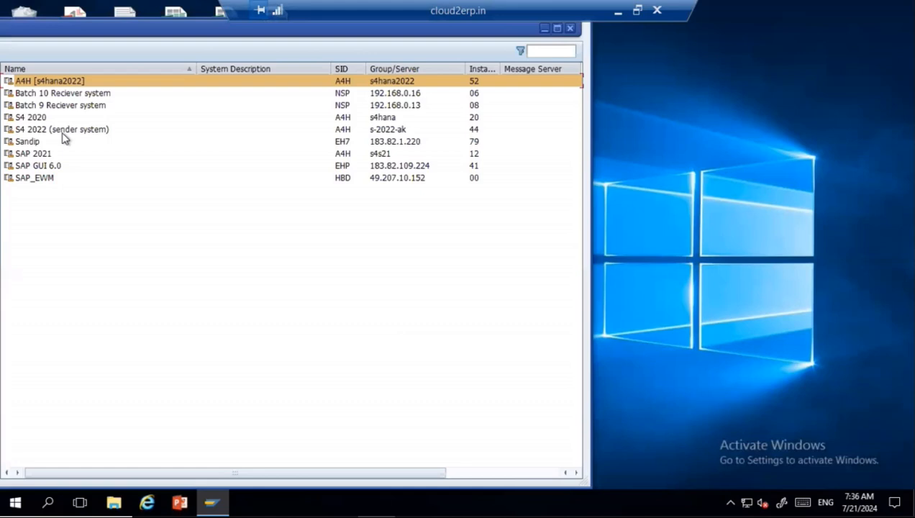
left_click(65, 132)
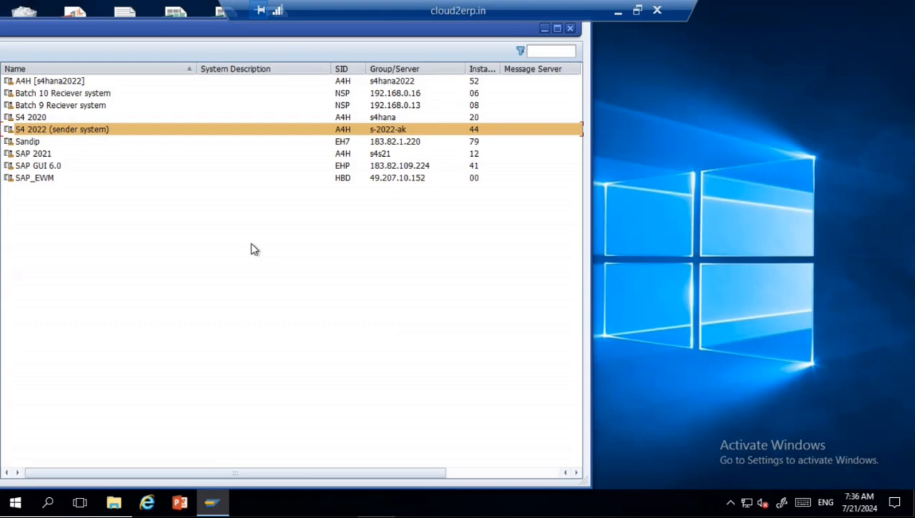
double_click(221, 137)
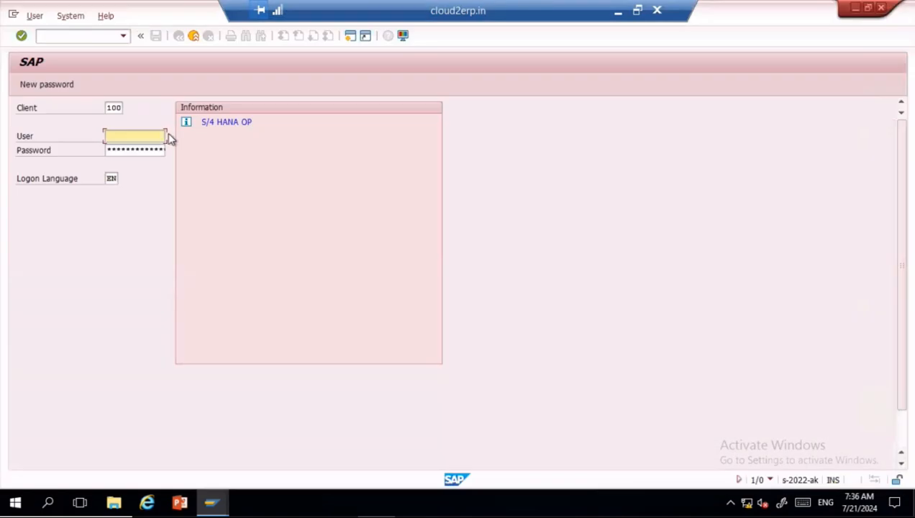
- Log on to client 100 with the user name and the account password
left_click(167, 136)
key("Return")
key("Tab")
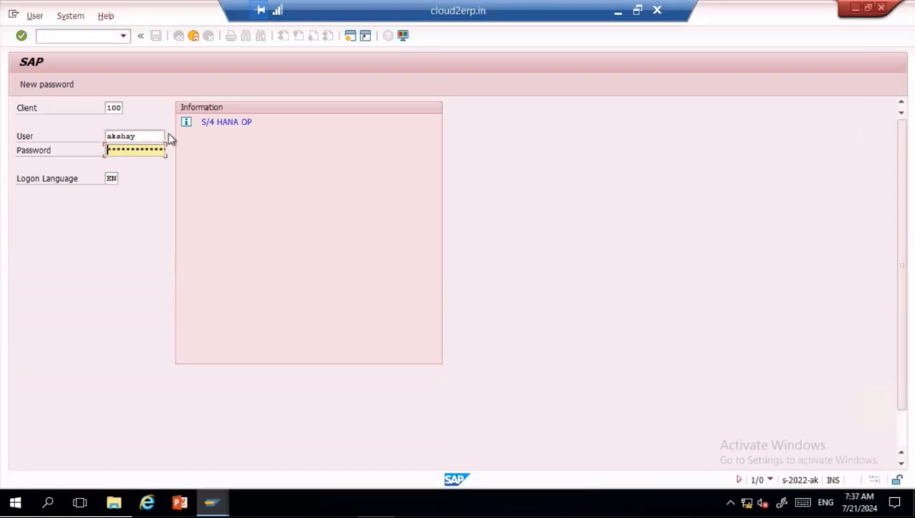
type("******")
key("Return")
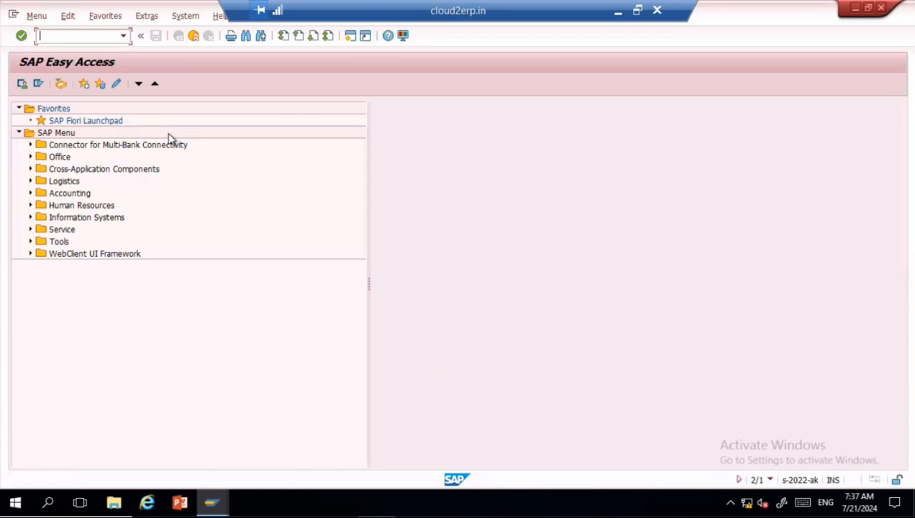
- Run transaction SPRO and display the SAP Customizing Implementation Guide
type("spro")
key("Return")
left_click(71, 87)
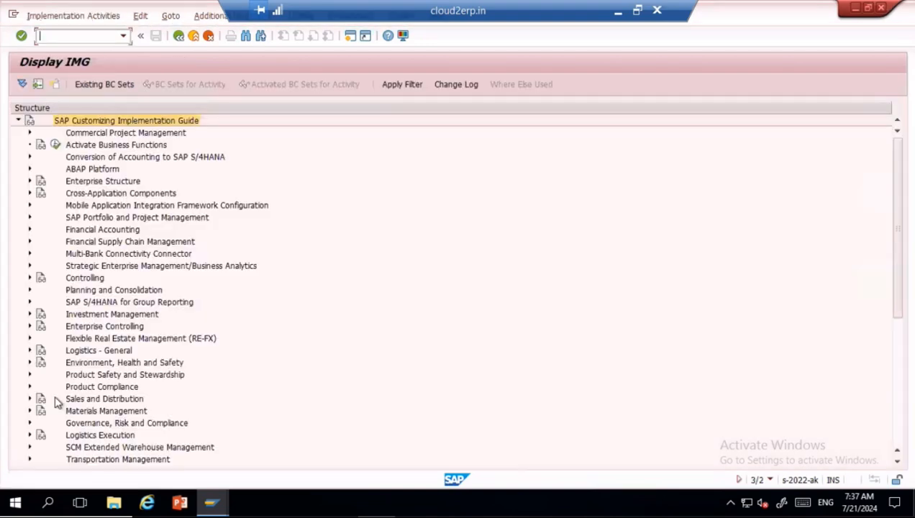
- Expand Materials Management, Purchasing, Conditions and Define Price Determination Process, with Subprocedure Determination collapsed
left_click(30, 410)
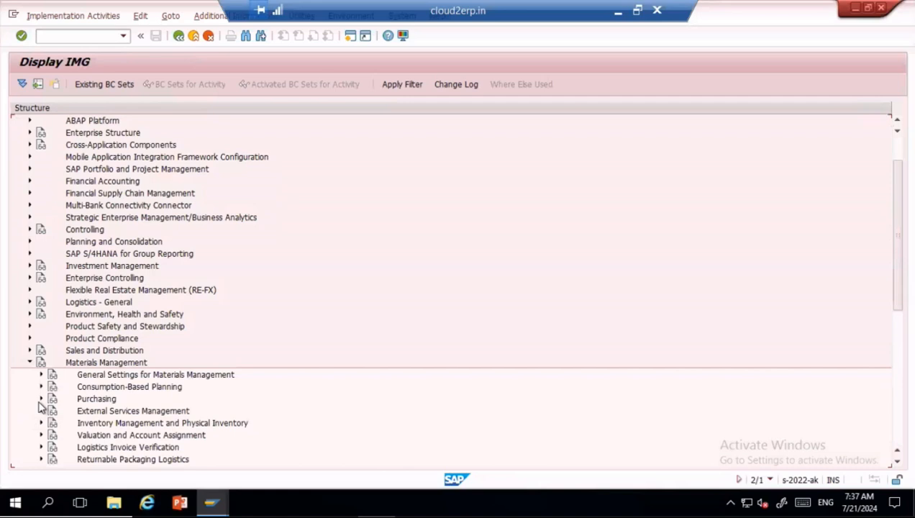
left_click(41, 399)
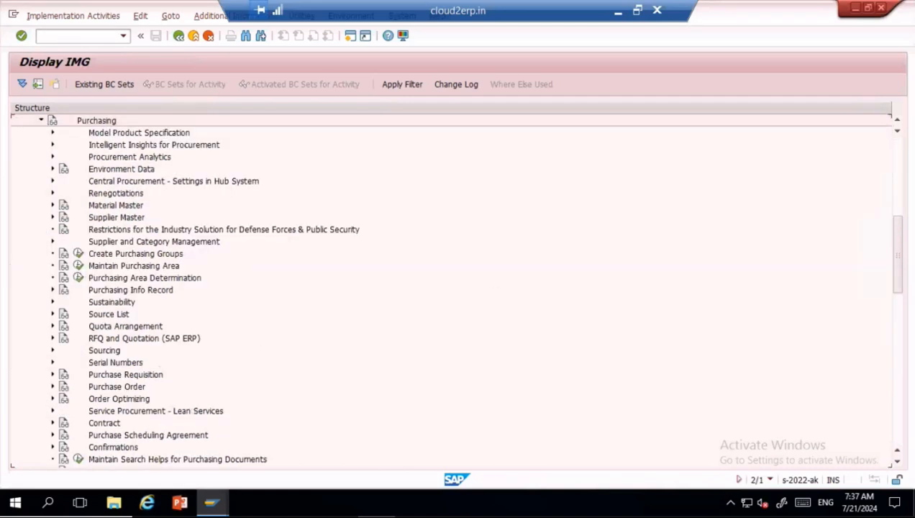
scroll(904, 246, "down", 5)
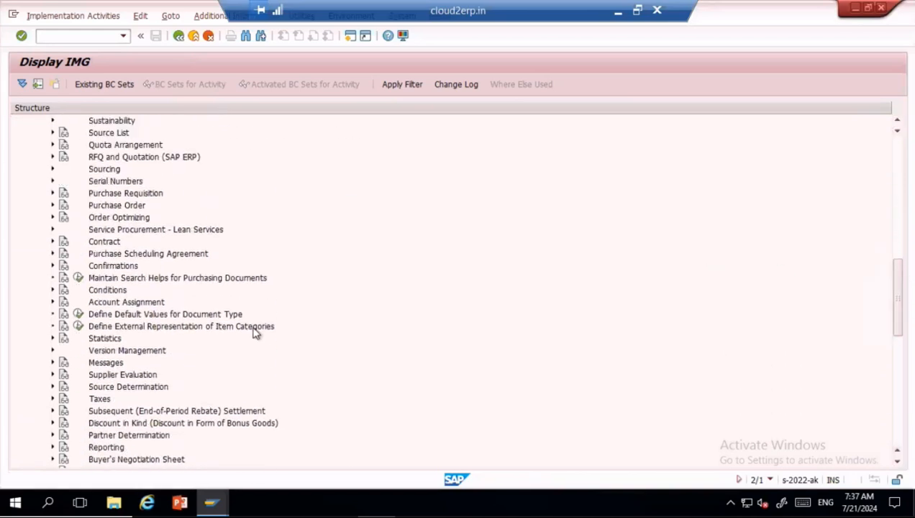
left_click(124, 295)
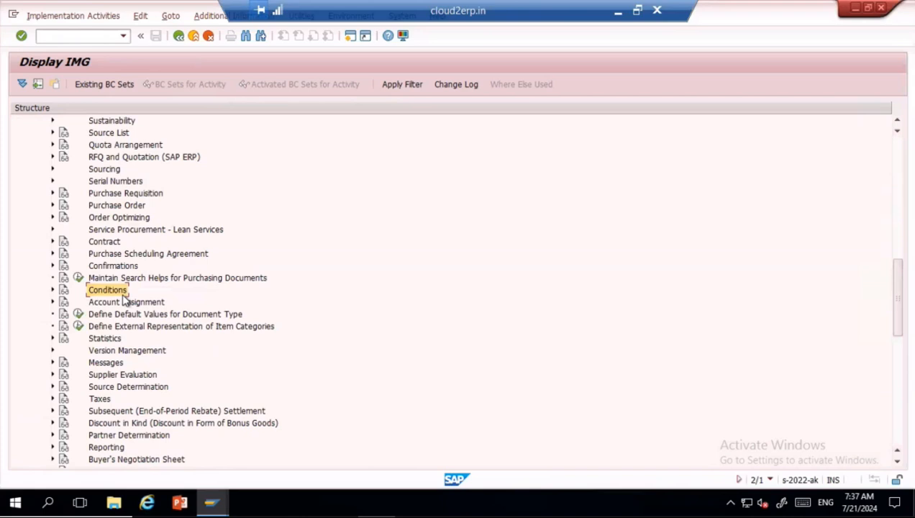
left_click(56, 293)
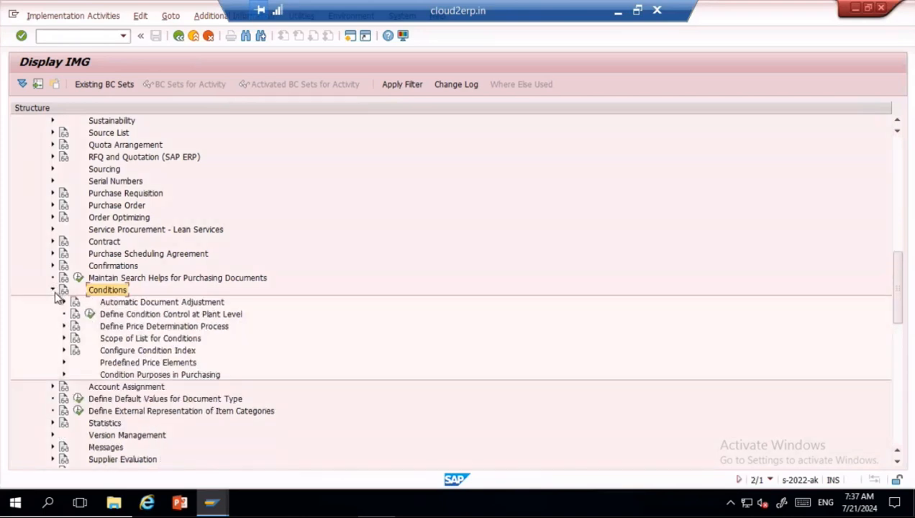
left_click(65, 326)
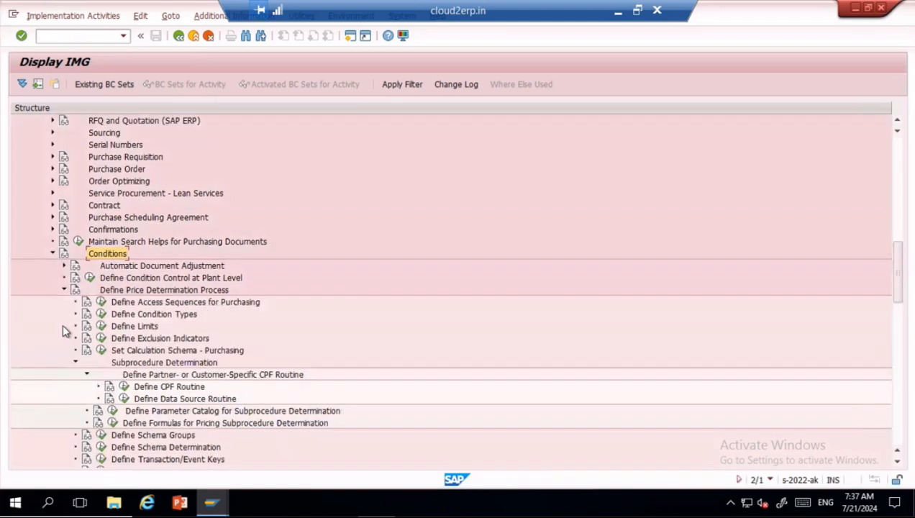
left_click(77, 362)
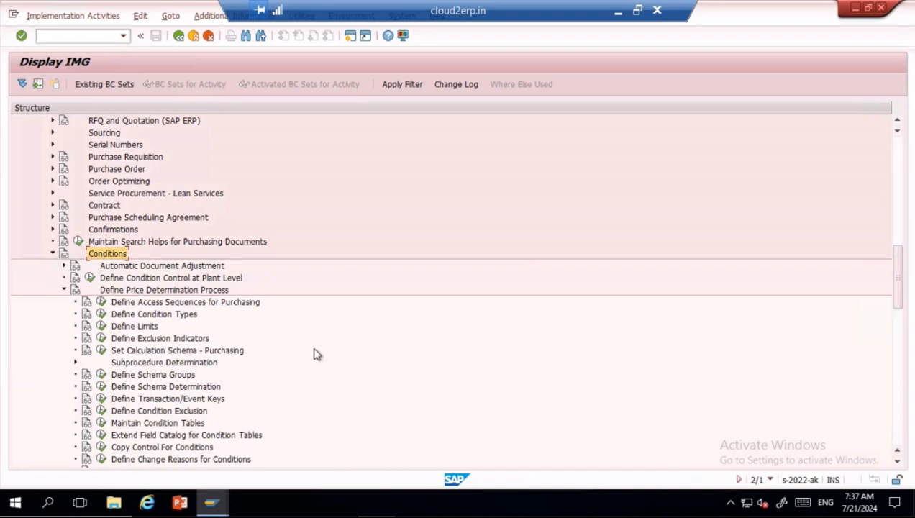
- Execute the Maintain Condition Tables activity under Define Price Determination Process
left_click(182, 425)
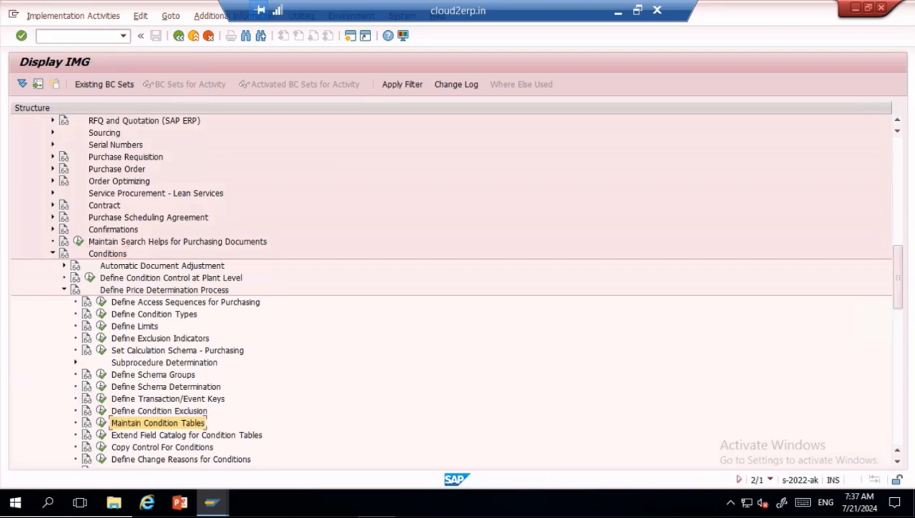
left_click_drag(901, 292, 904, 314)
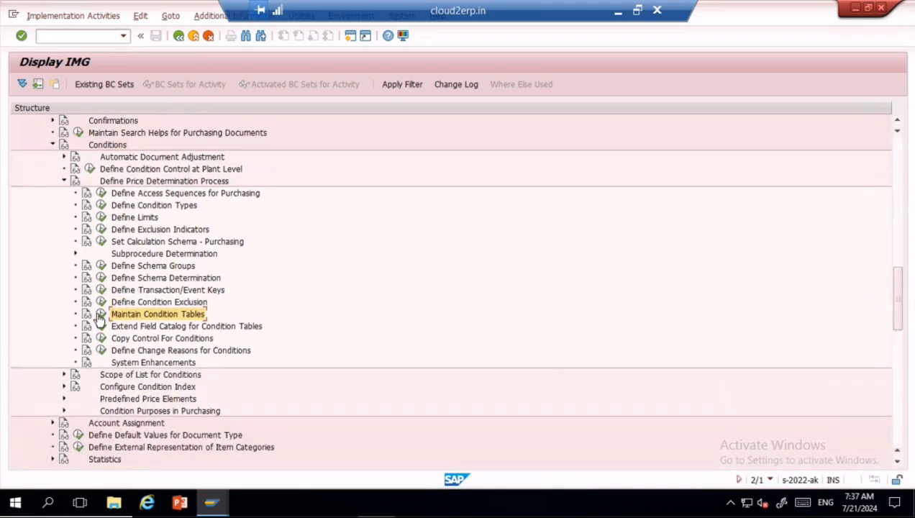
left_click(101, 315)
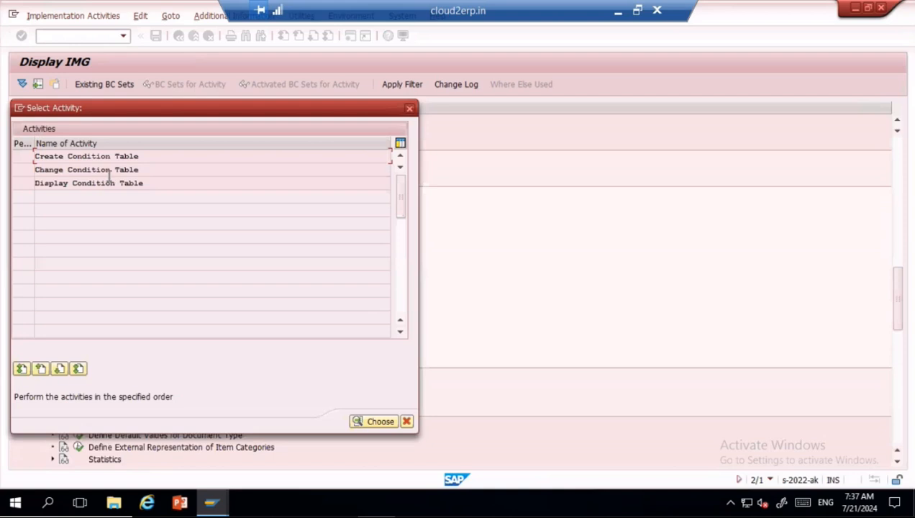
- Start creating a purchasing pricing condition table with table number 876
double_click(105, 158)
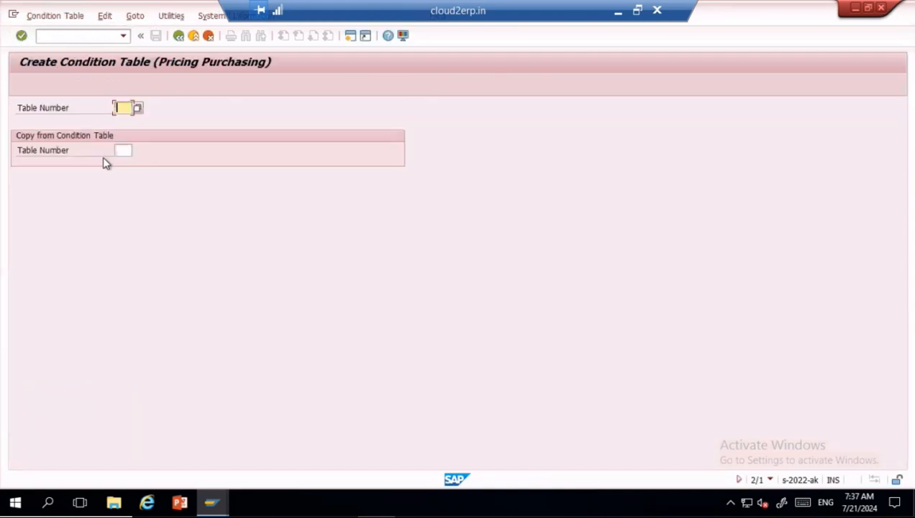
type("876")
key("Return")
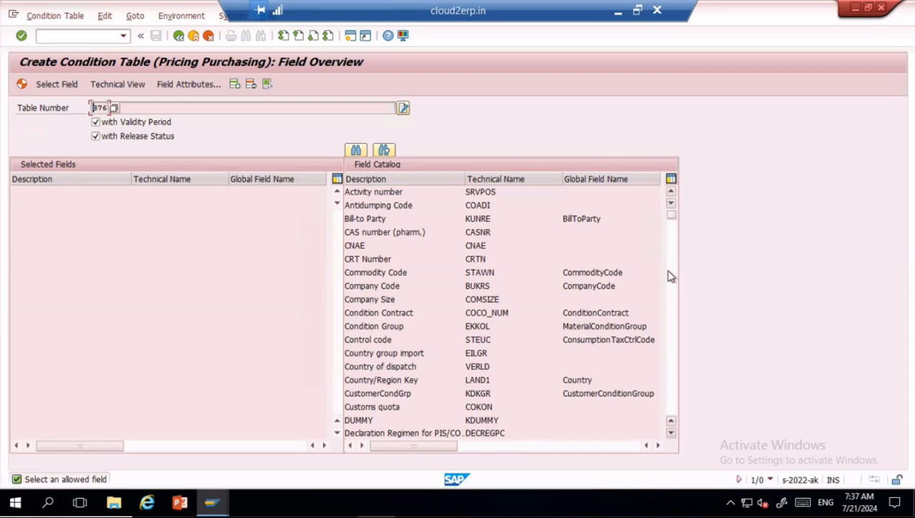
- Add the Material and Supplier fields from the field catalog to condition table 876 and try to generate it
left_click(670, 277)
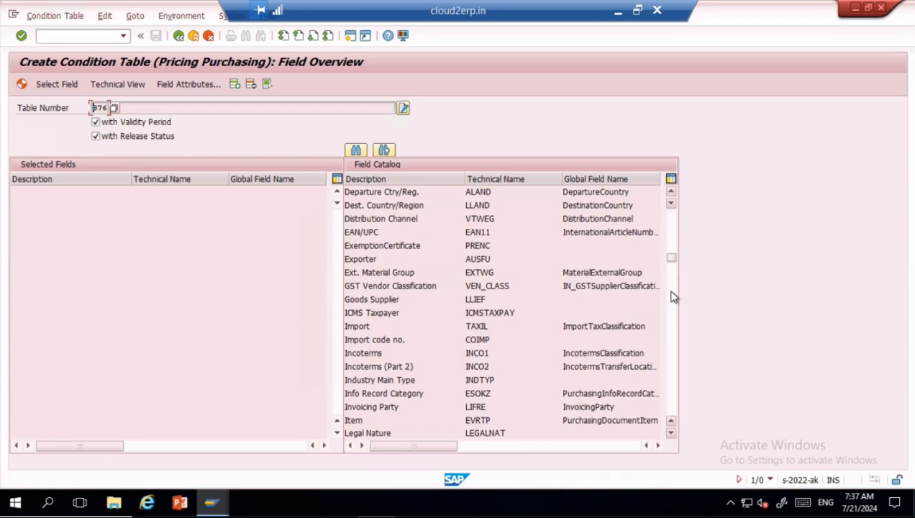
left_click(671, 296)
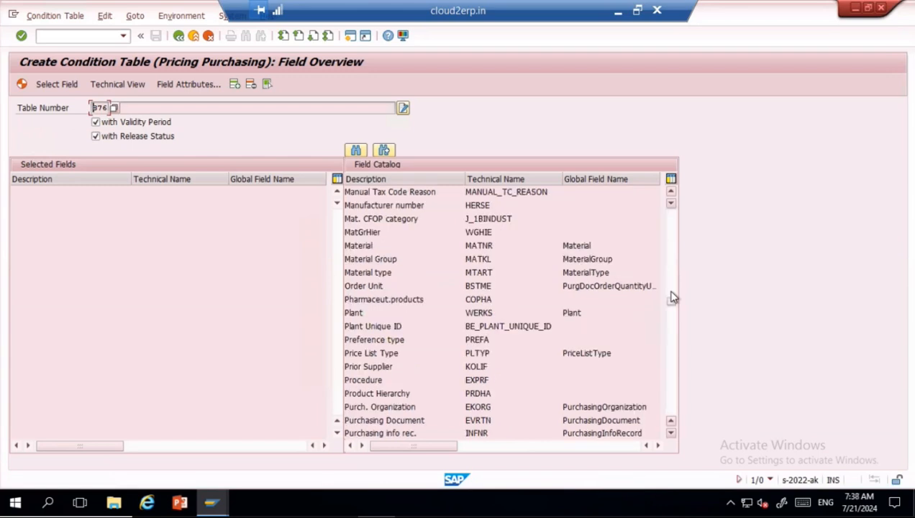
double_click(364, 247)
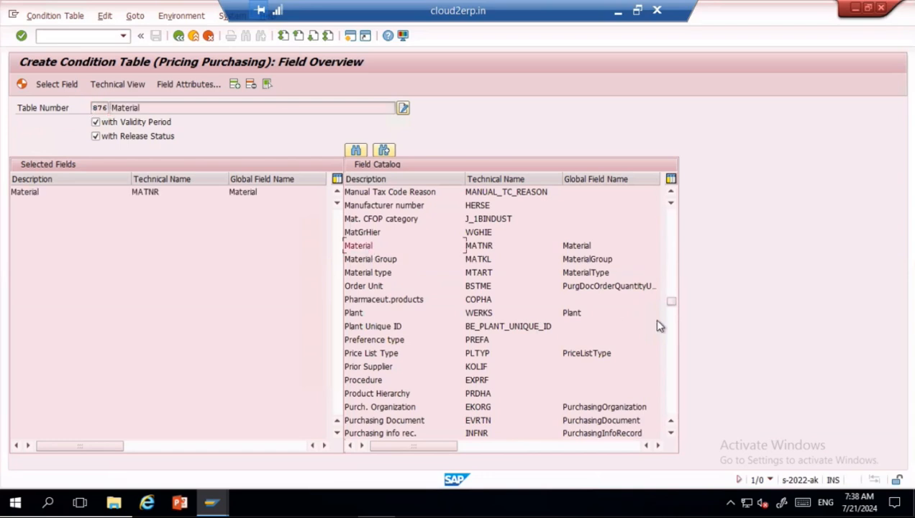
left_click(674, 372)
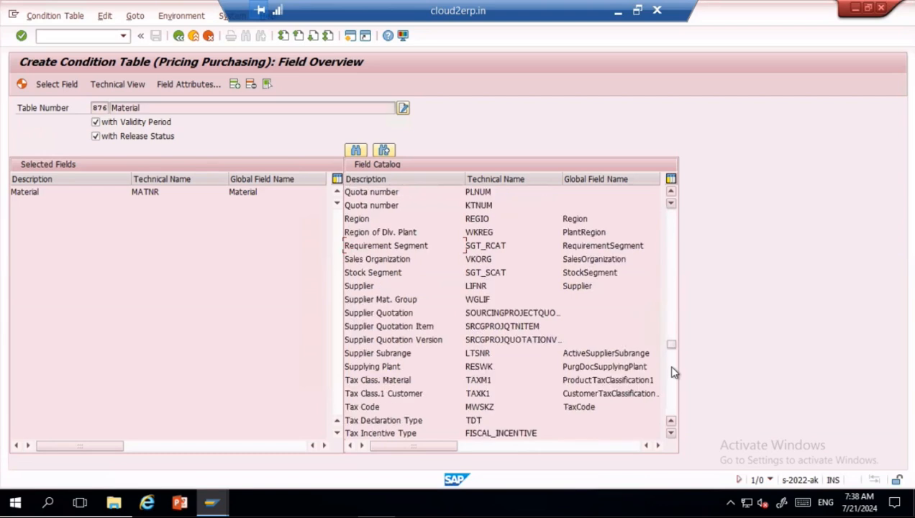
double_click(366, 286)
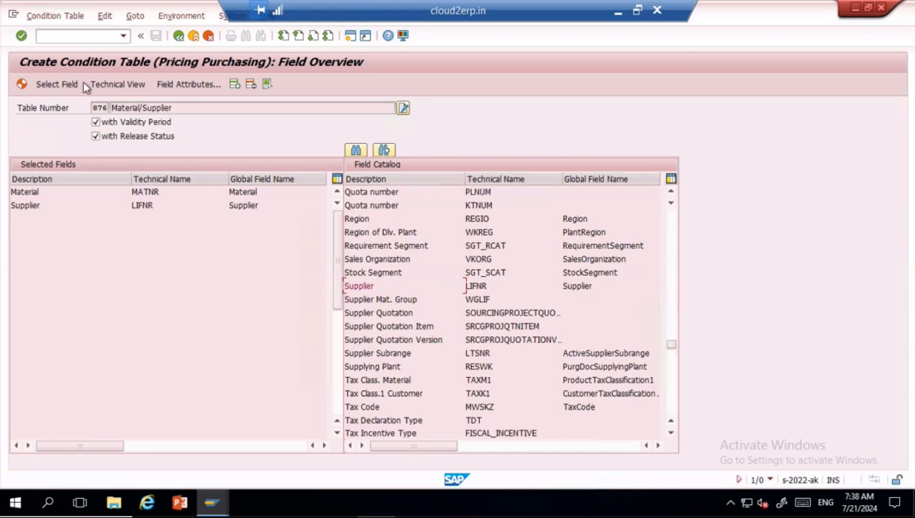
left_click(22, 85)
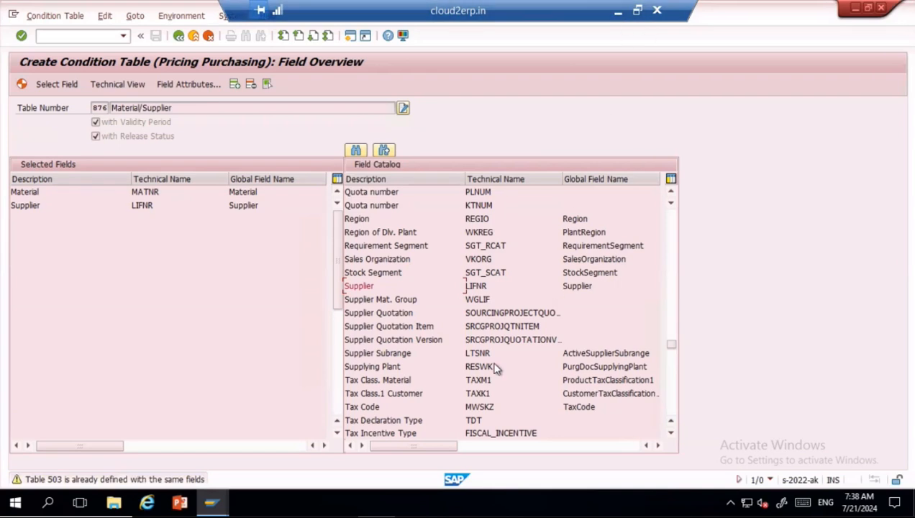
- Switch back to the handwritten slide and add "→ 503" after M/03 in the Create table entry
left_click(618, 11)
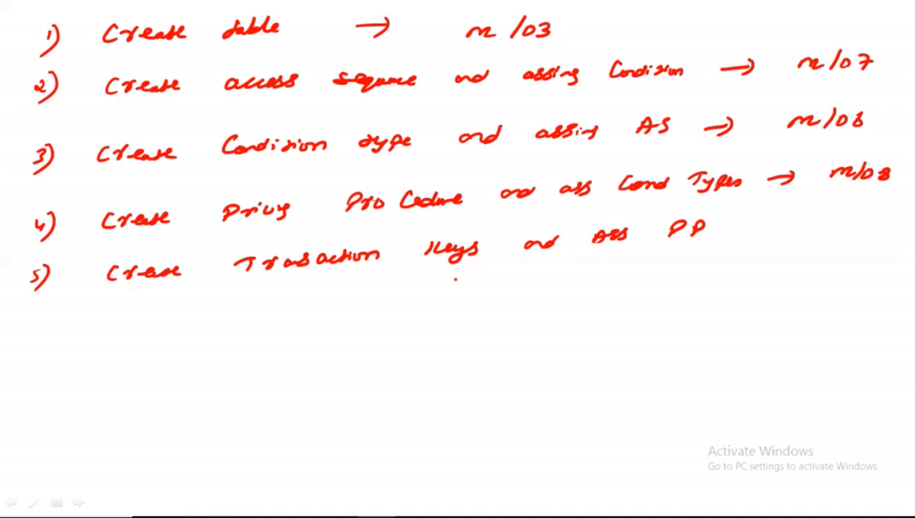
mouse_move(614, 28)
left_mouse_down()
mouse_move(644, 27)
mouse_move(636, 34)
left_mouse_up()
mouse_move(704, 20)
left_mouse_down()
mouse_move(694, 30)
mouse_move(712, 19)
left_mouse_up()
left_click(714, 22)
left_click(715, 28)
left_click_drag(718, 23, 730, 31)
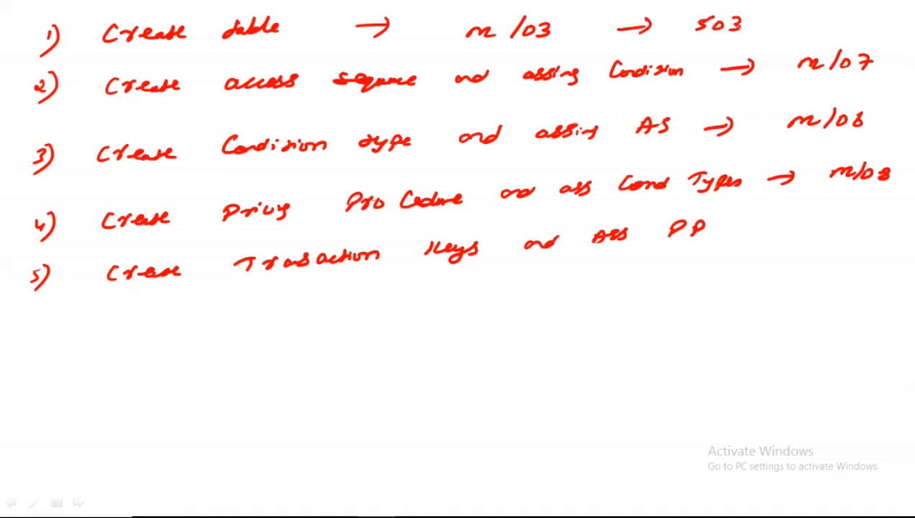
- Return to the SAP session, discard condition table 876 without saving and open the Display Condition Table activity
key("alt+Tab")
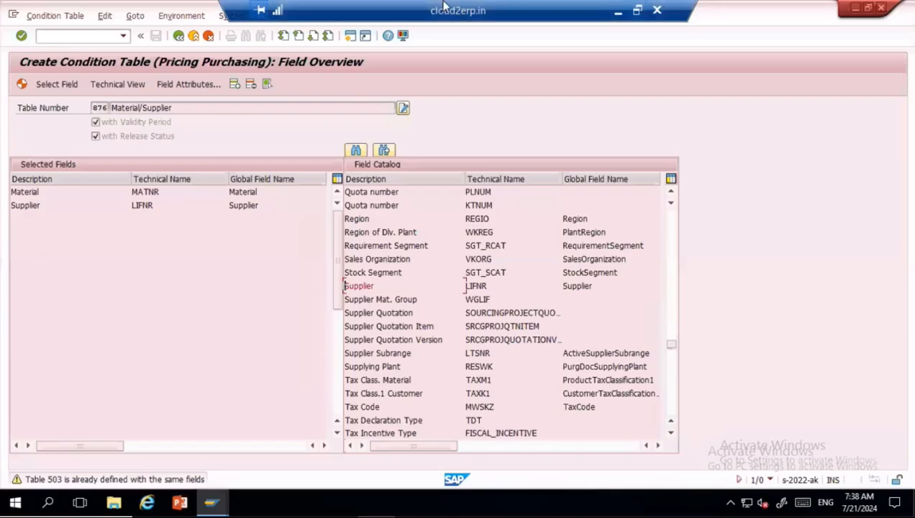
left_click(178, 36)
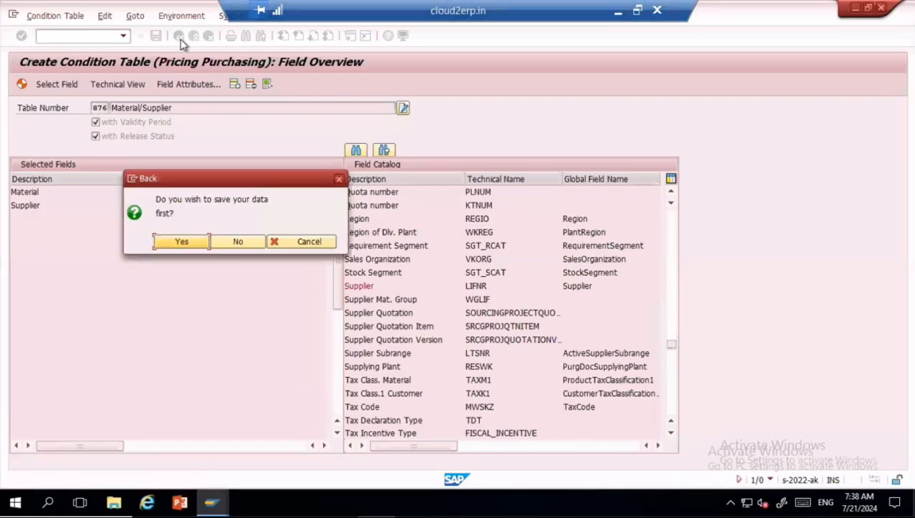
left_click(239, 241)
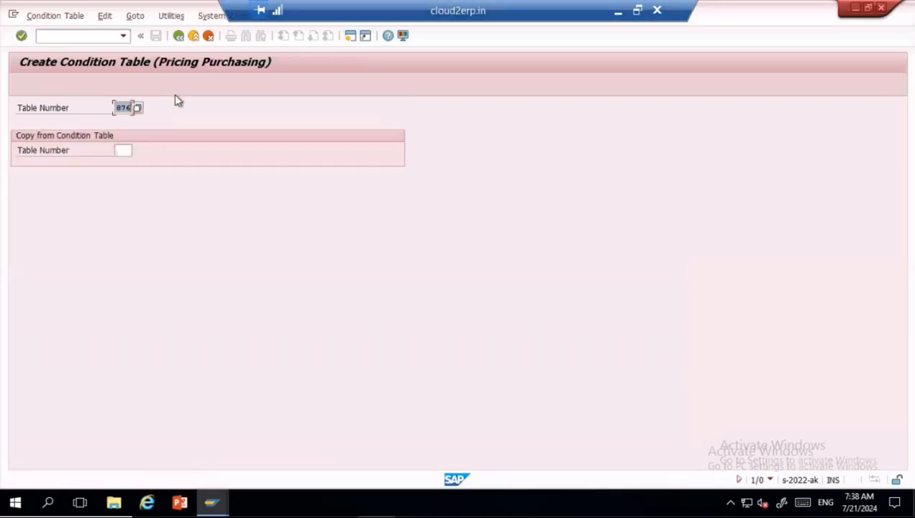
left_click(178, 36)
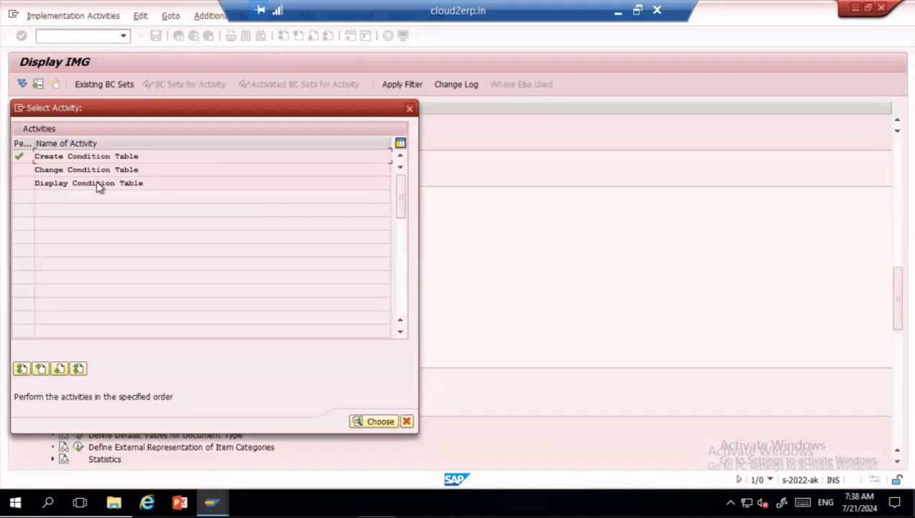
key("Escape")
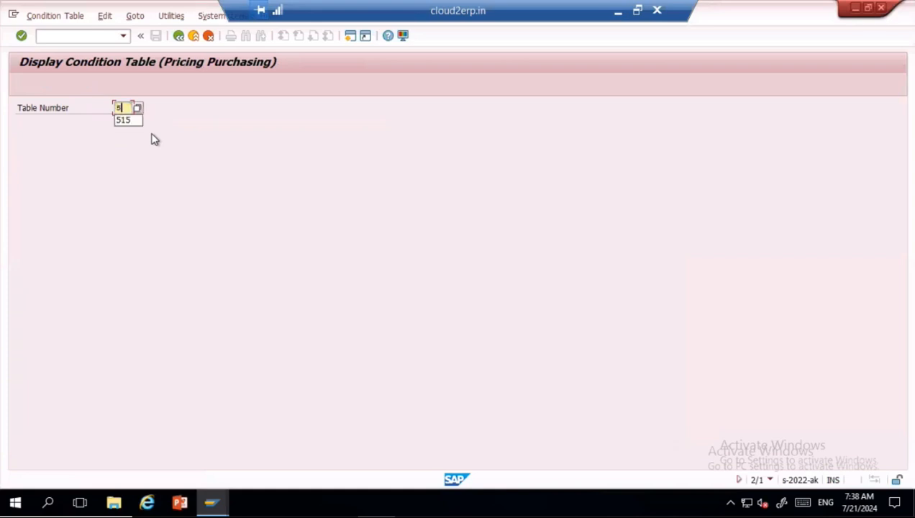
- Display the fields of condition table 503 for Material/Supplier, and return to the price determination activities in the IMG
key("Return")
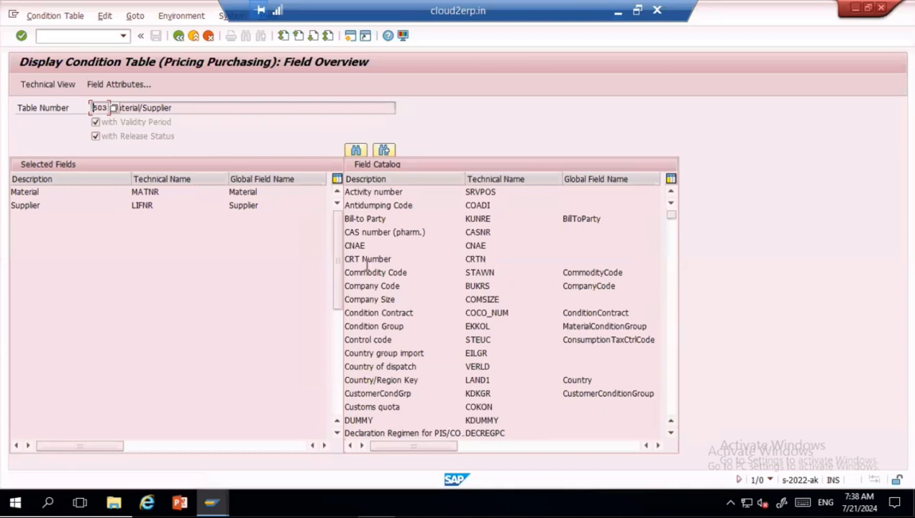
left_click(181, 36)
left_click(181, 36)
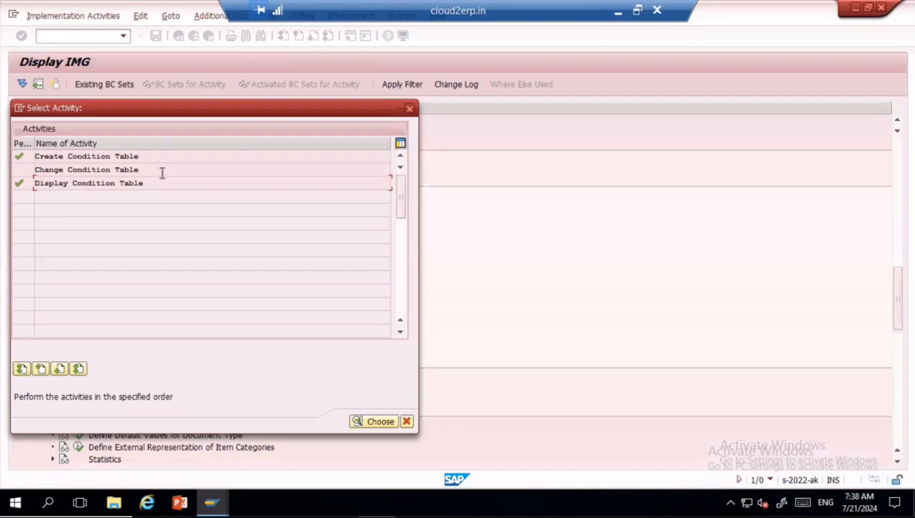
left_click(410, 109)
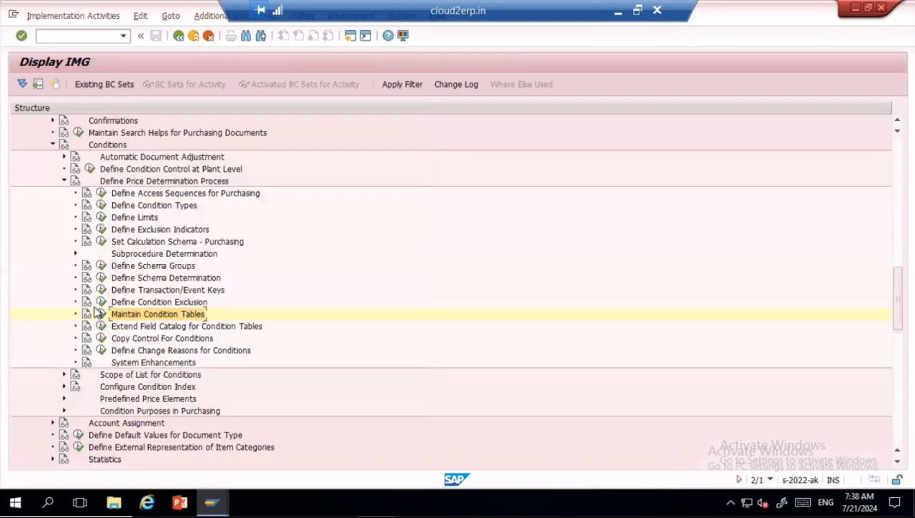
- Open Define Access Sequences for Purchasing and display the accesses of access sequence 0002 Gross Price
left_click(101, 195)
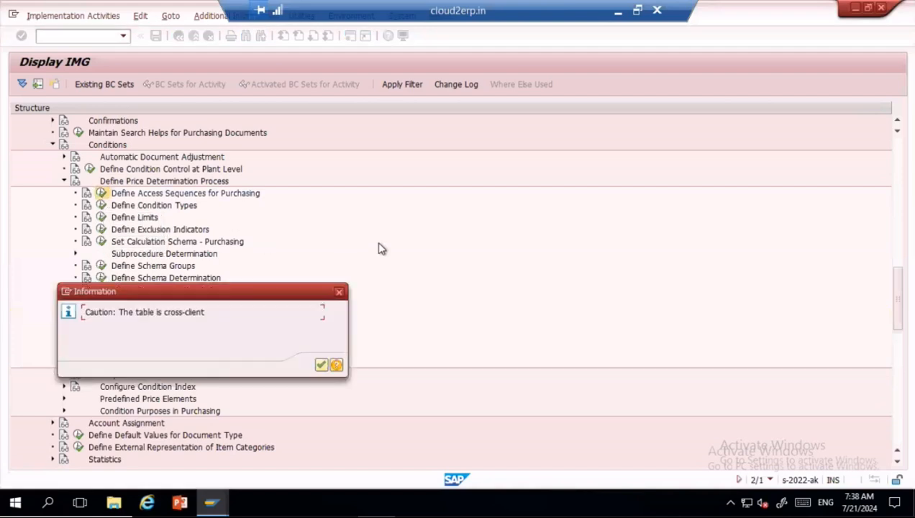
key("Return")
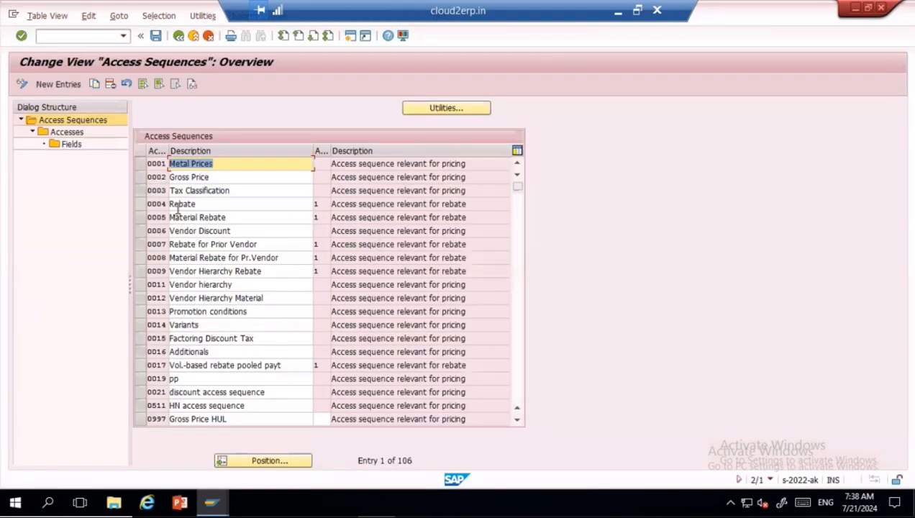
left_click(140, 177)
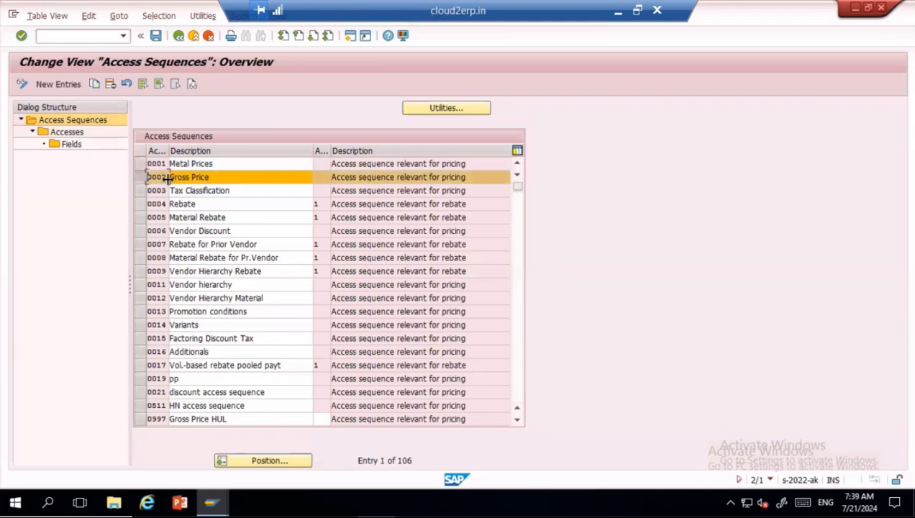
left_click(151, 177)
double_click(69, 132)
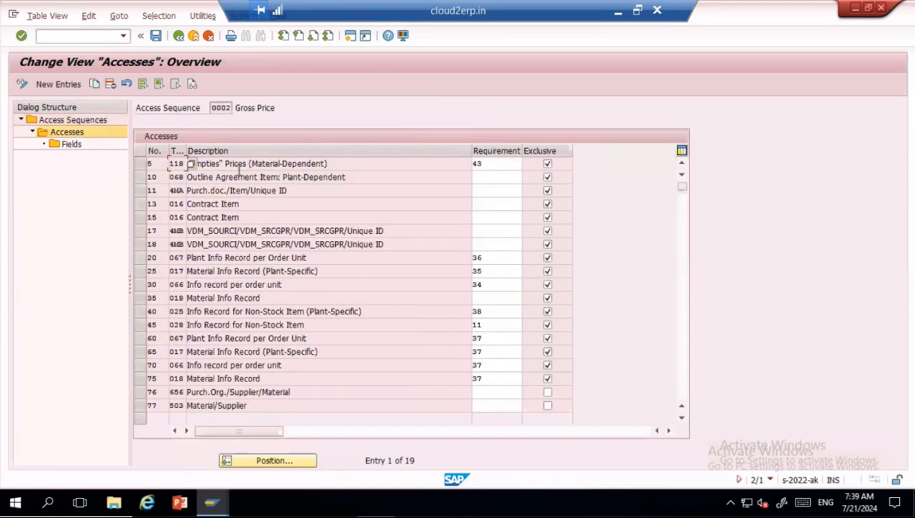
- Display the fields of access 77 with table 503 and mark the Material and Supplier rows
double_click(69, 149)
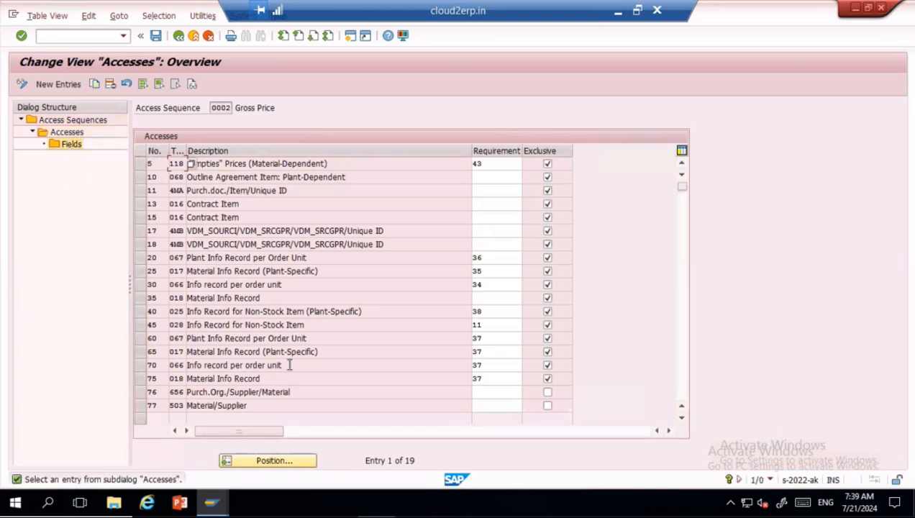
left_click(141, 406)
double_click(64, 146)
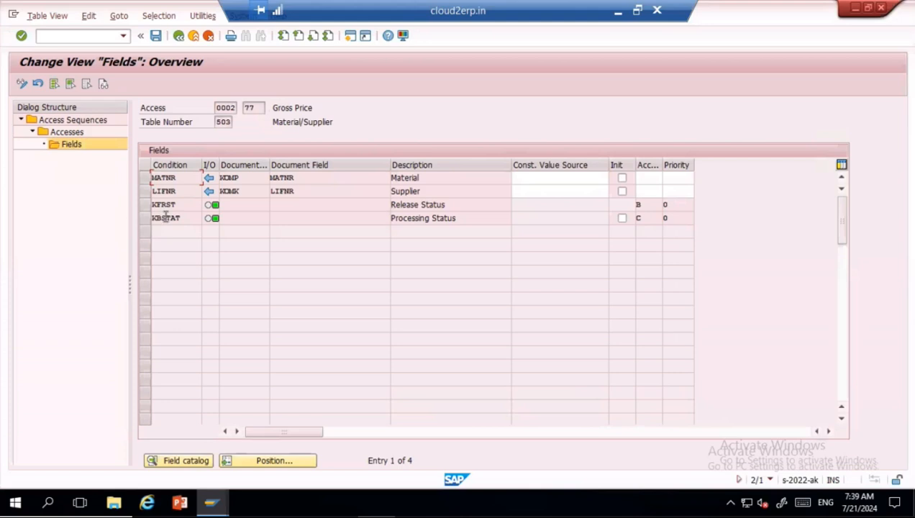
left_click(146, 180)
left_click(146, 192)
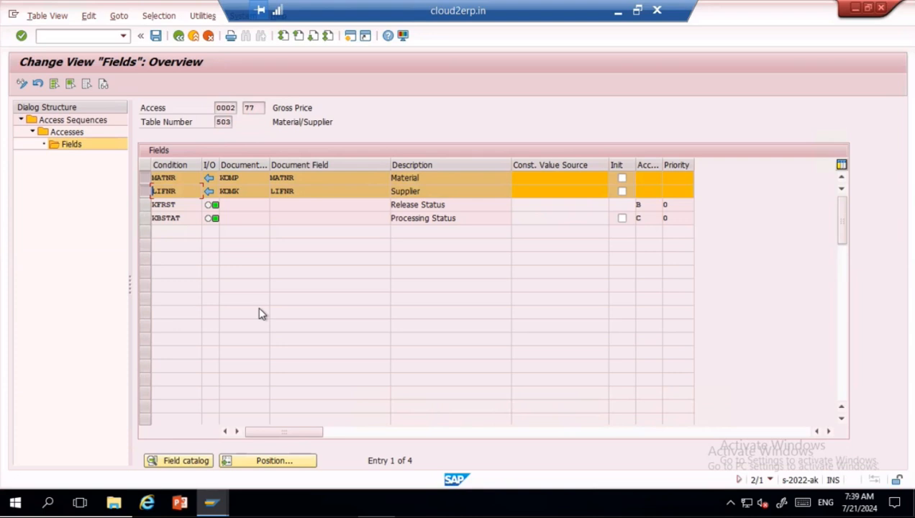
- Leave the access sequences and open the condition types overview under Define Condition Types
left_click(177, 37)
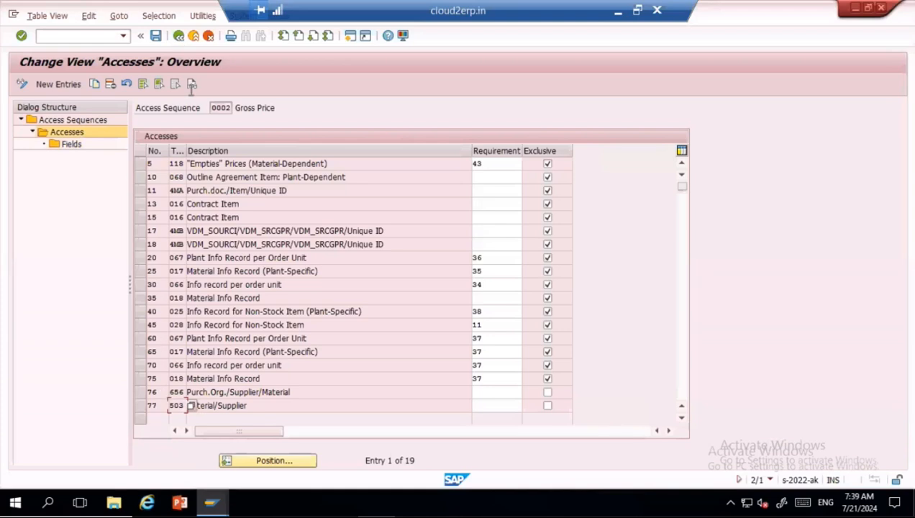
left_click(179, 35)
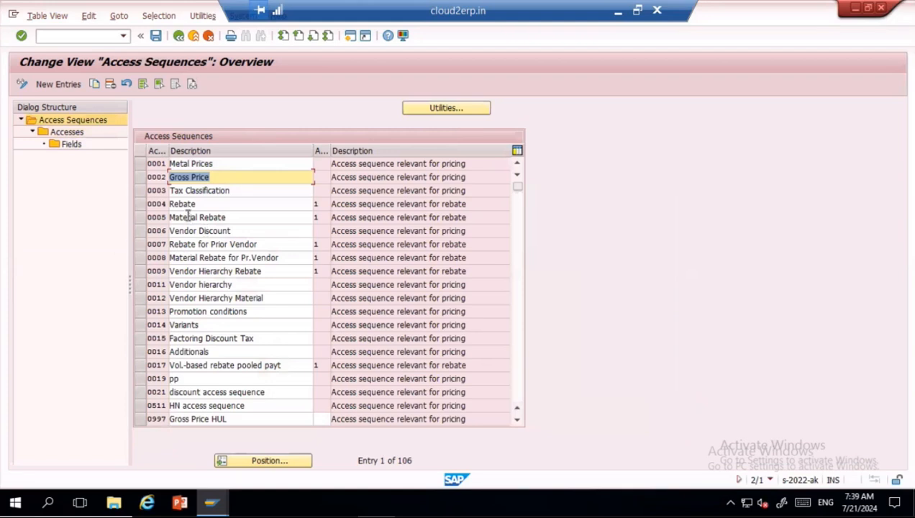
left_click(178, 36)
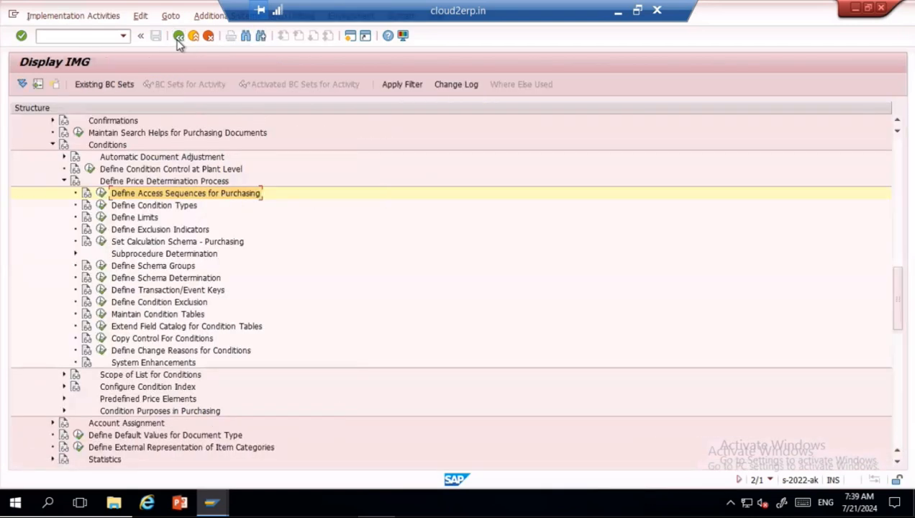
left_click(149, 208)
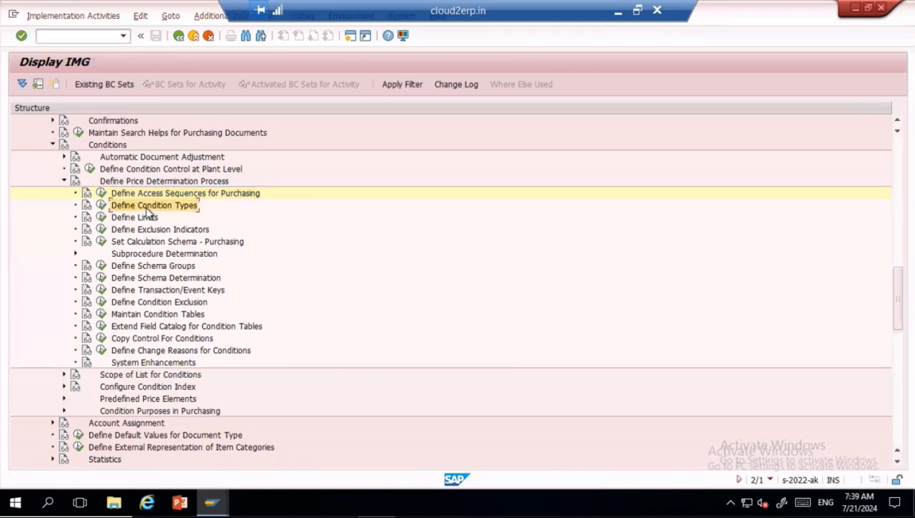
left_click(101, 207)
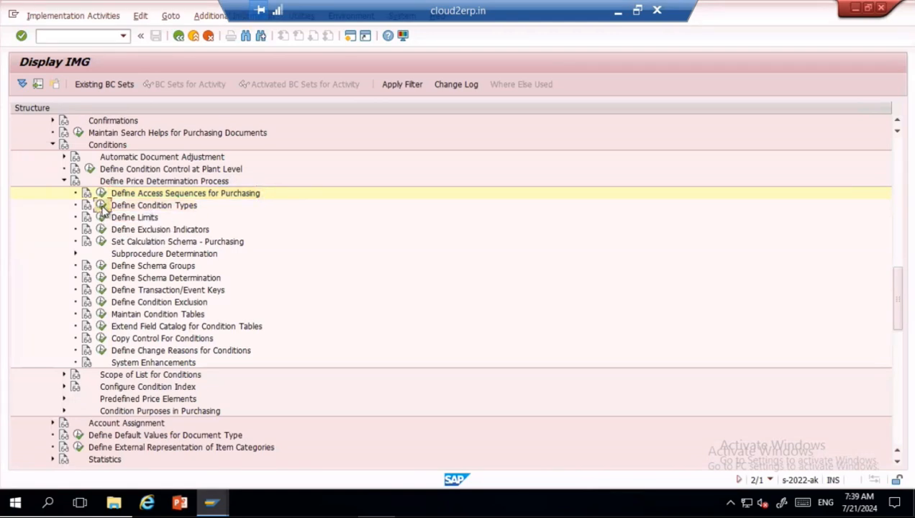
double_click(84, 155)
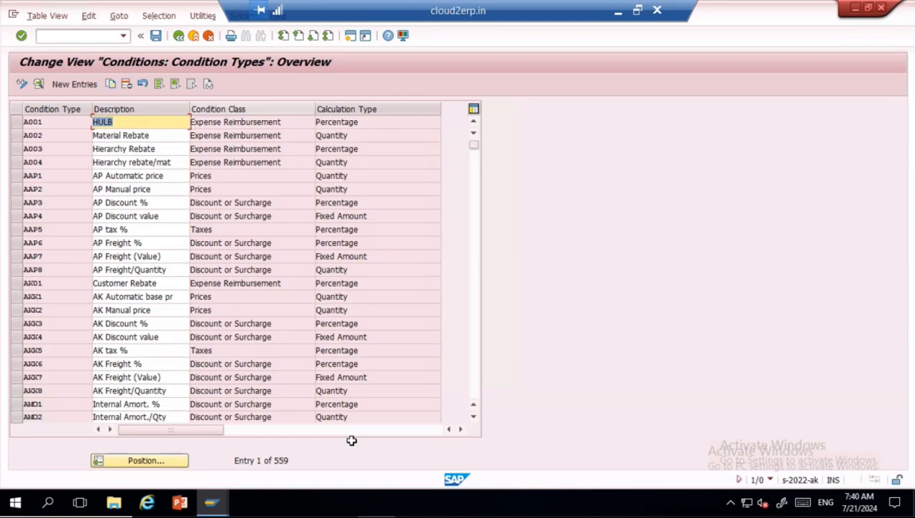
- Position the condition types list at PB00, point out PB00 and PBXX, and open the details of PB00
left_click(133, 464)
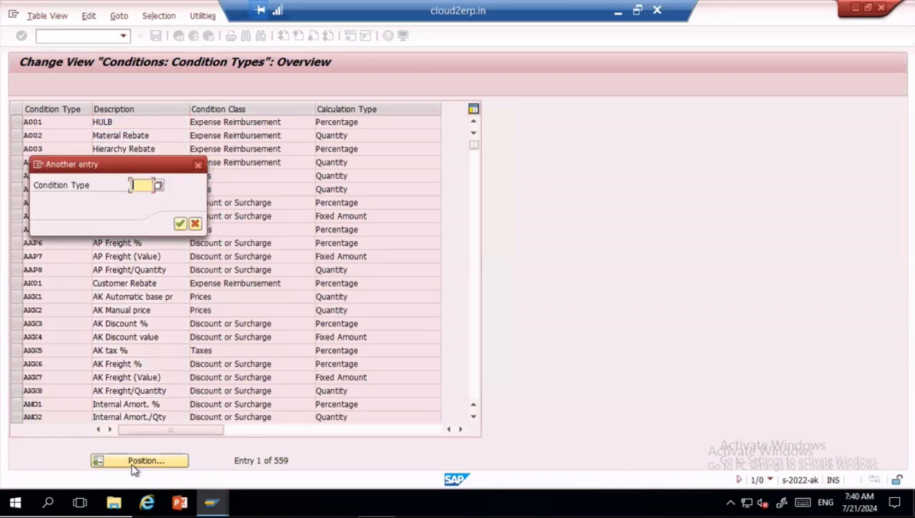
type("pb00")
key("Return")
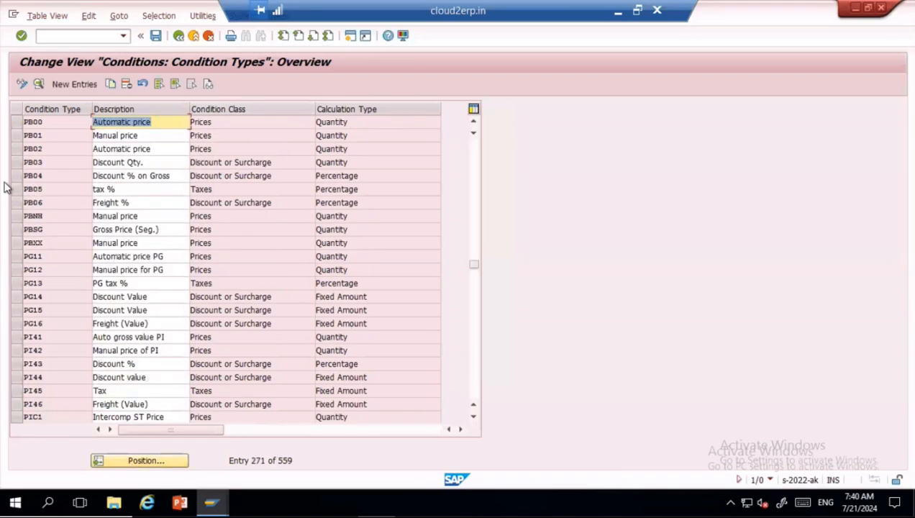
left_click(18, 122)
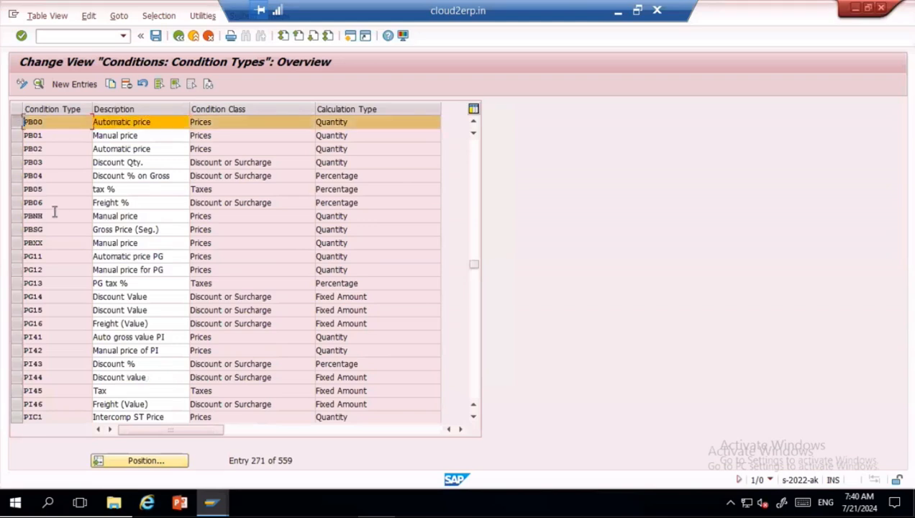
left_click(17, 243)
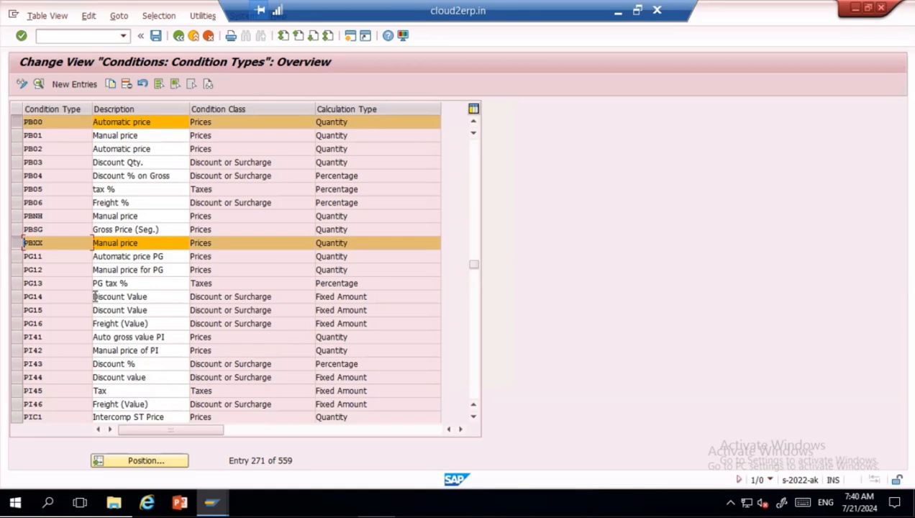
left_click(15, 243)
double_click(55, 125)
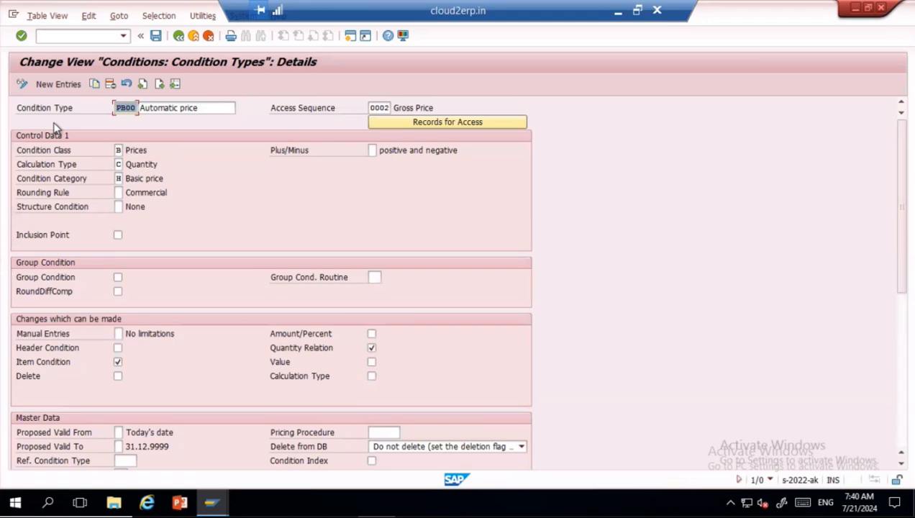
- Examine the condition type key, description and assigned access sequence in the details of PB00
left_click(129, 108)
left_click_drag(206, 108, 142, 106)
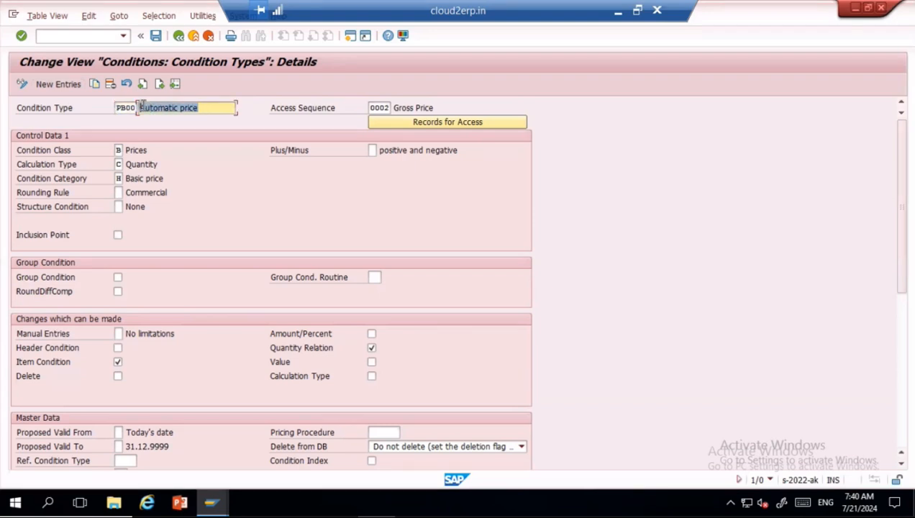
left_click_drag(371, 108, 390, 108)
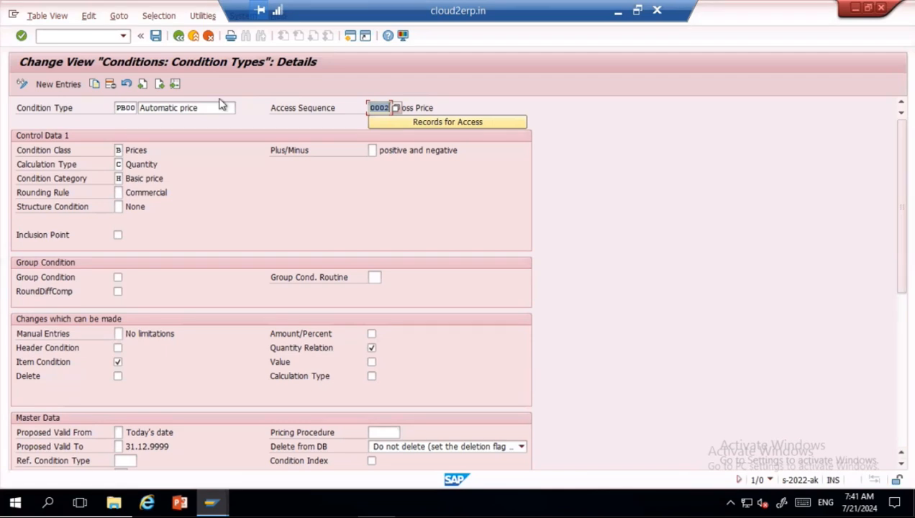
left_click_drag(206, 108, 142, 109)
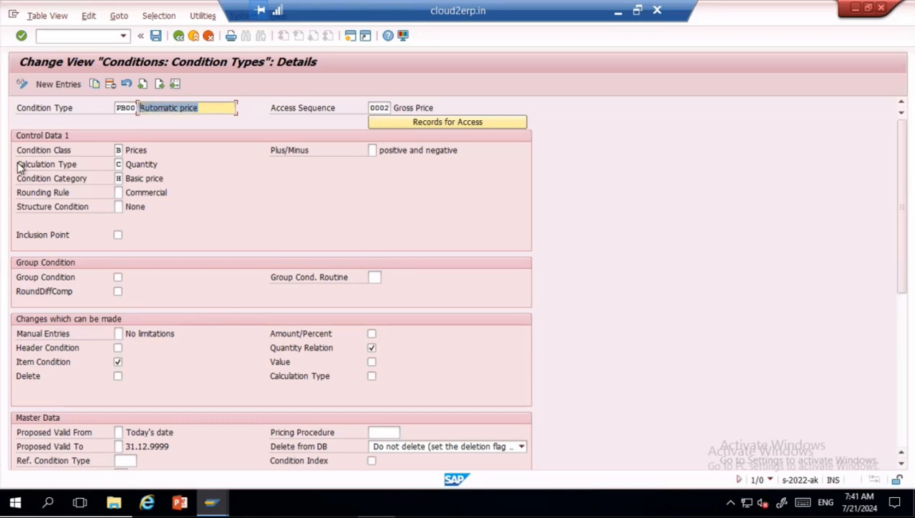
- Review the available condition classes for PB00 and choose class B Prices
left_click(119, 150)
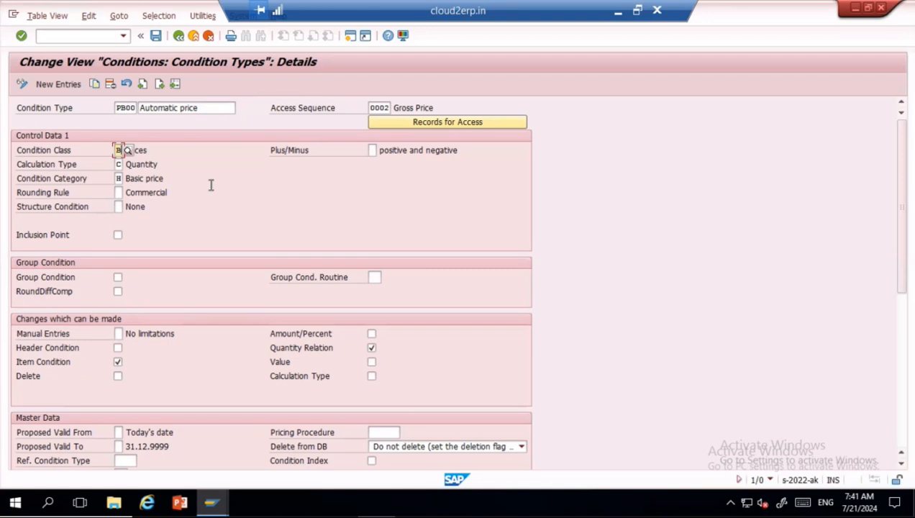
left_click(40, 165)
left_click(120, 150)
left_click(127, 151)
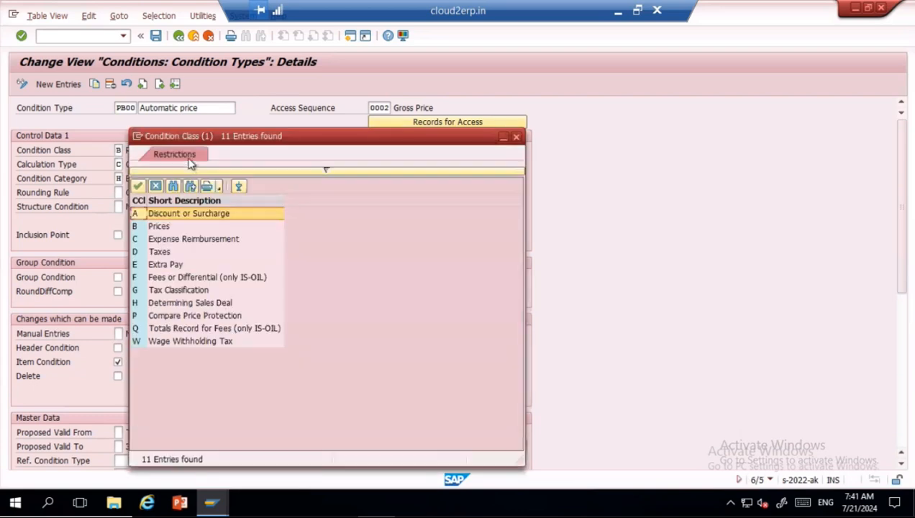
left_click(179, 255)
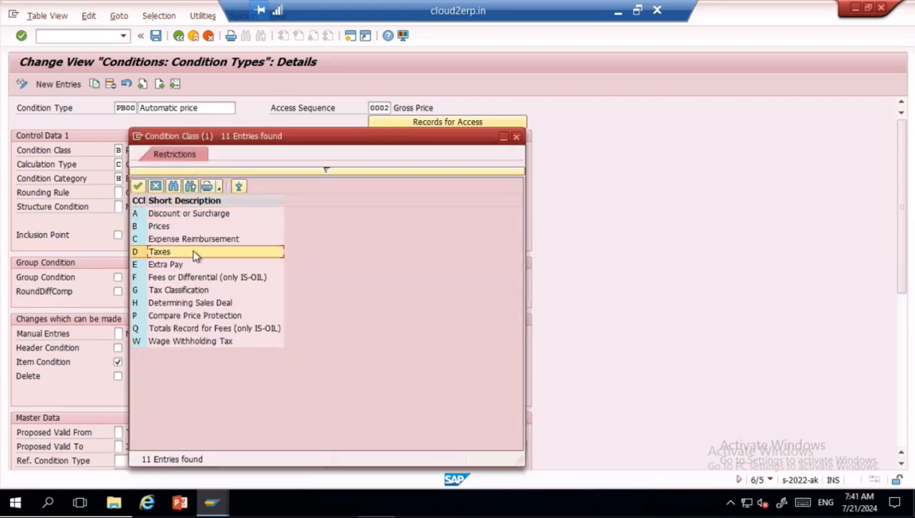
left_click(176, 218)
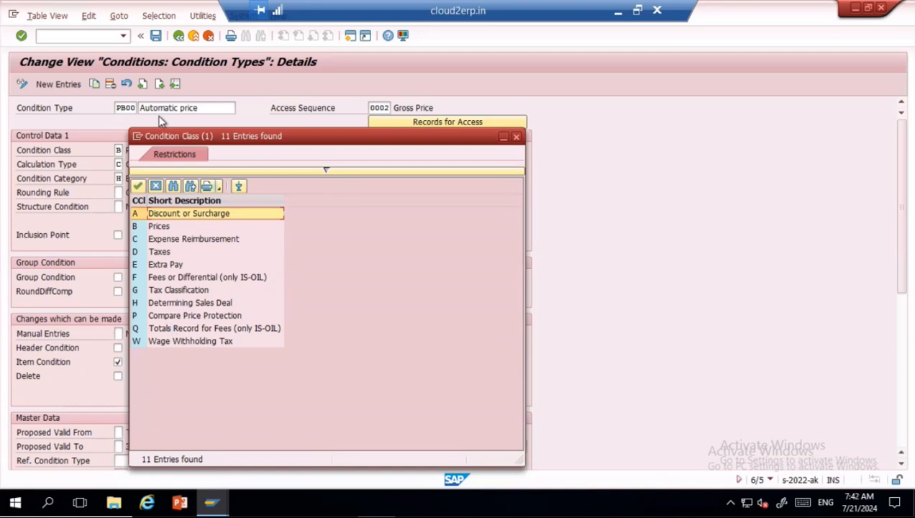
left_click(160, 227)
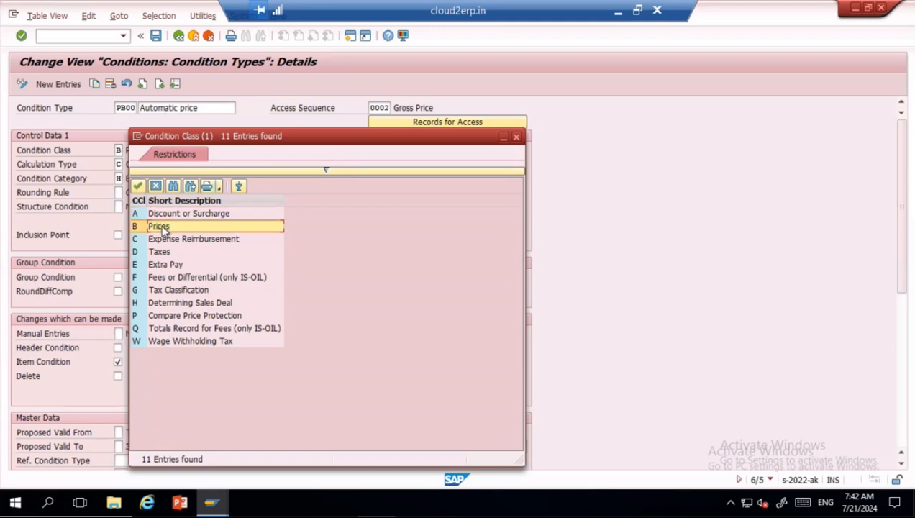
left_click(189, 216)
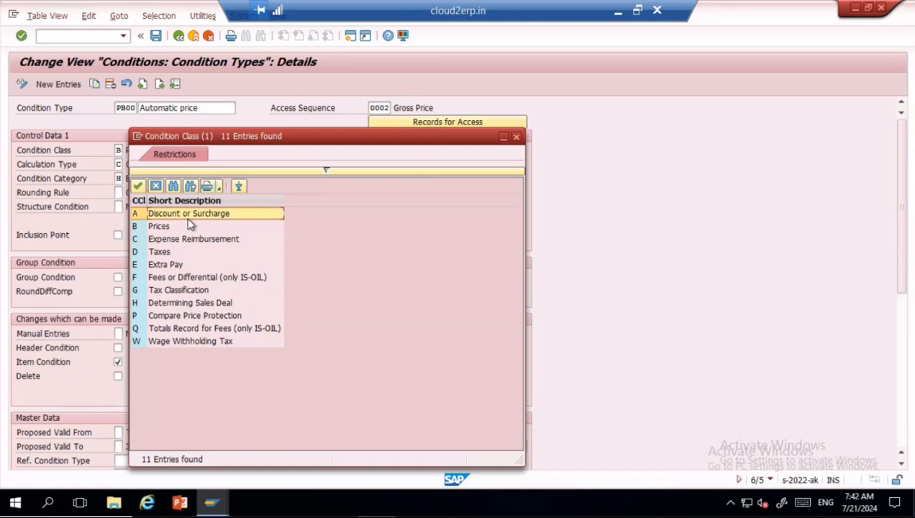
double_click(177, 229)
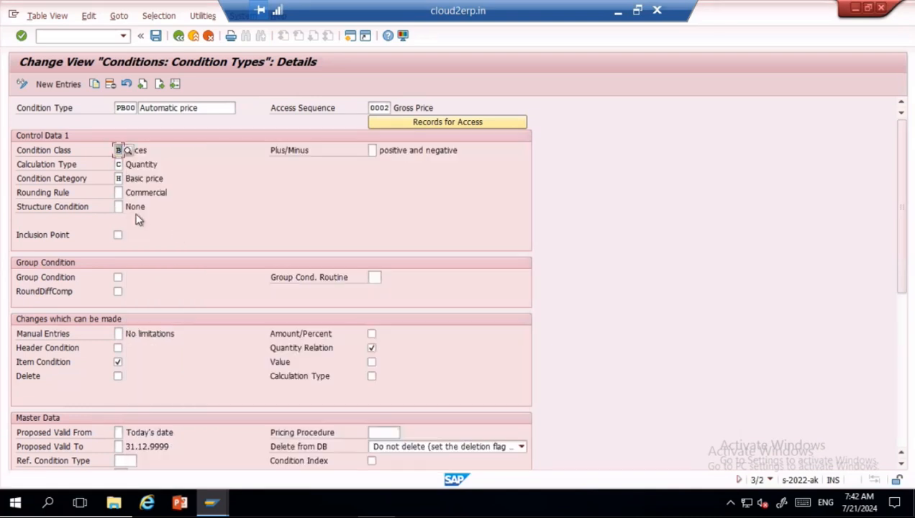
- Review the available calculation types for PB00 and choose type C Quantity
left_click(120, 164)
left_click(127, 164)
left_click(174, 242)
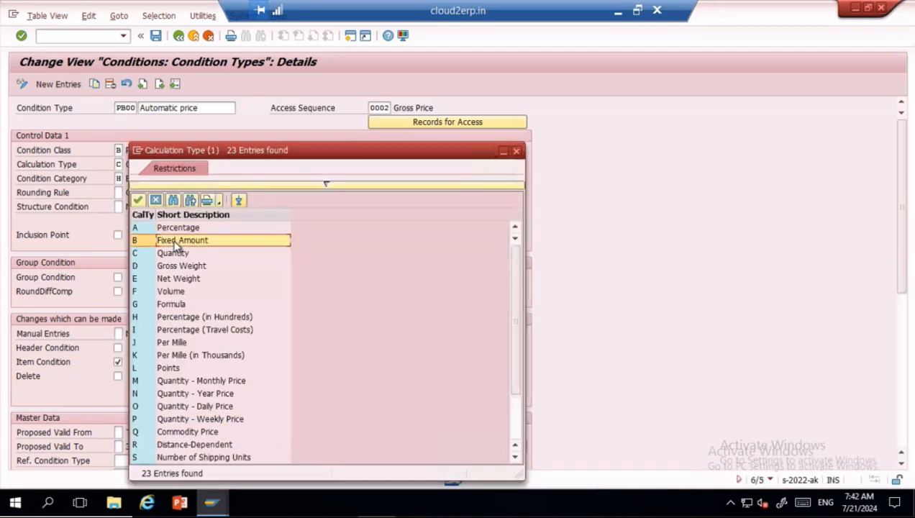
left_click(175, 266)
left_click(173, 228)
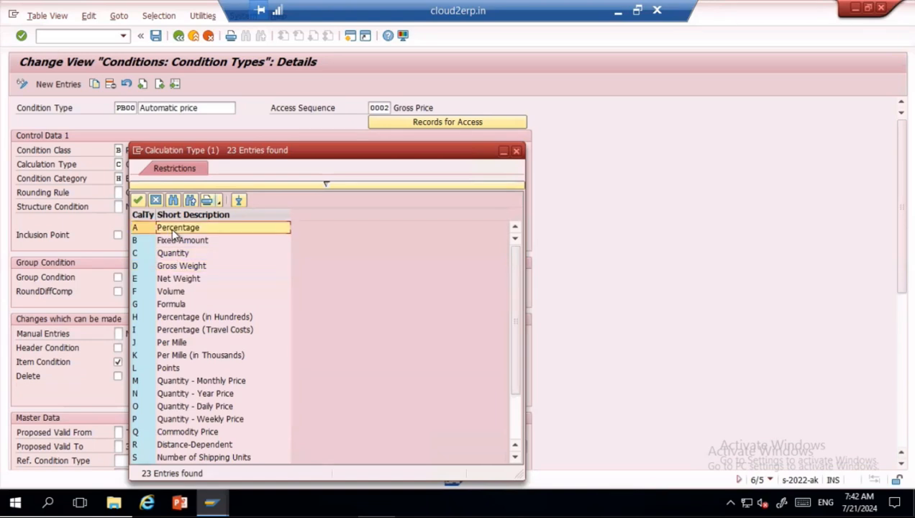
left_click(179, 256)
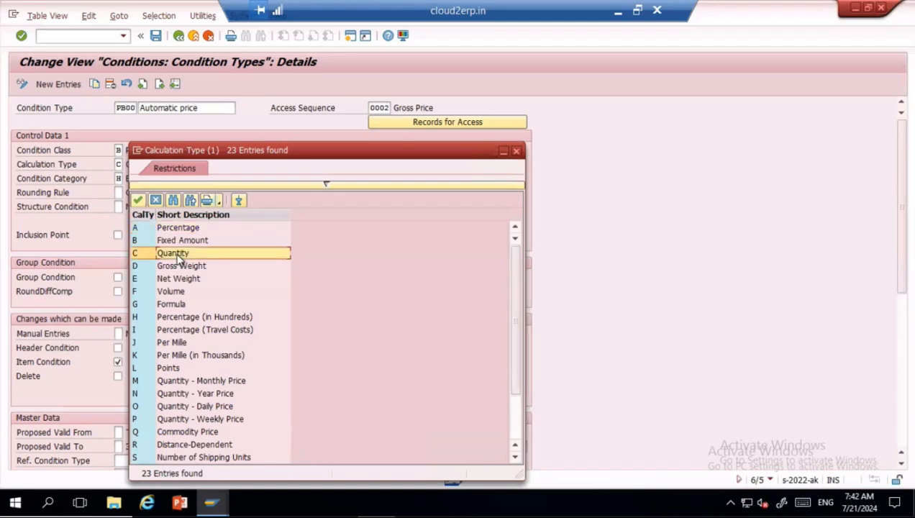
double_click(179, 255)
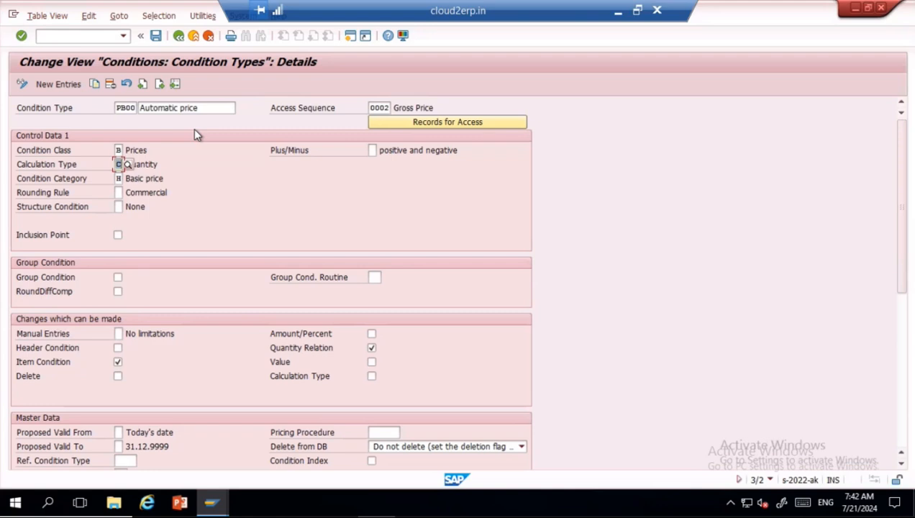
- Review the available rounding rules for PB00, including A Round up and B Round down, and choose Commercial
left_click(120, 192)
left_click(127, 193)
left_click(105, 165)
left_click(101, 175)
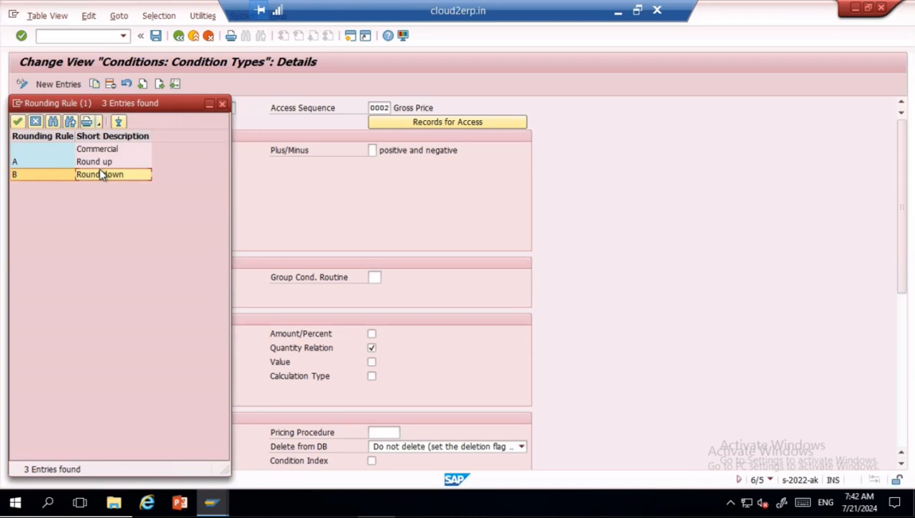
left_click(99, 166)
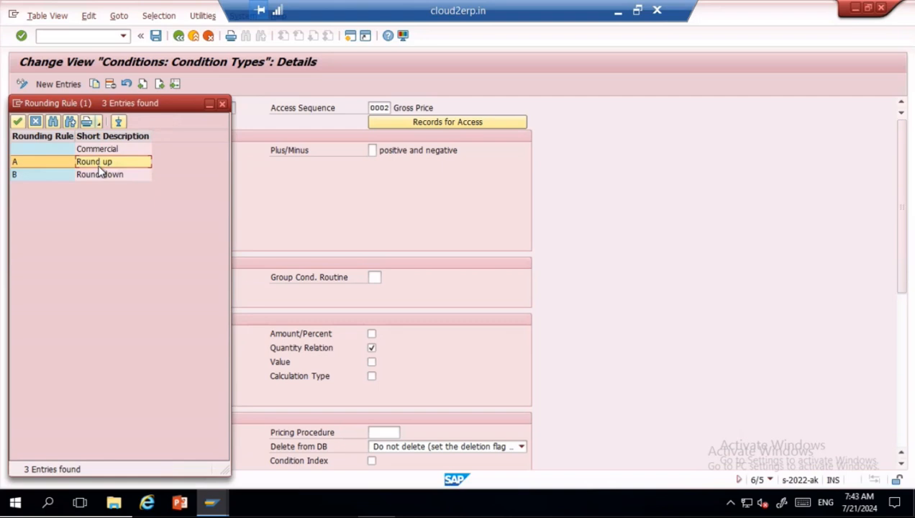
left_click(98, 176)
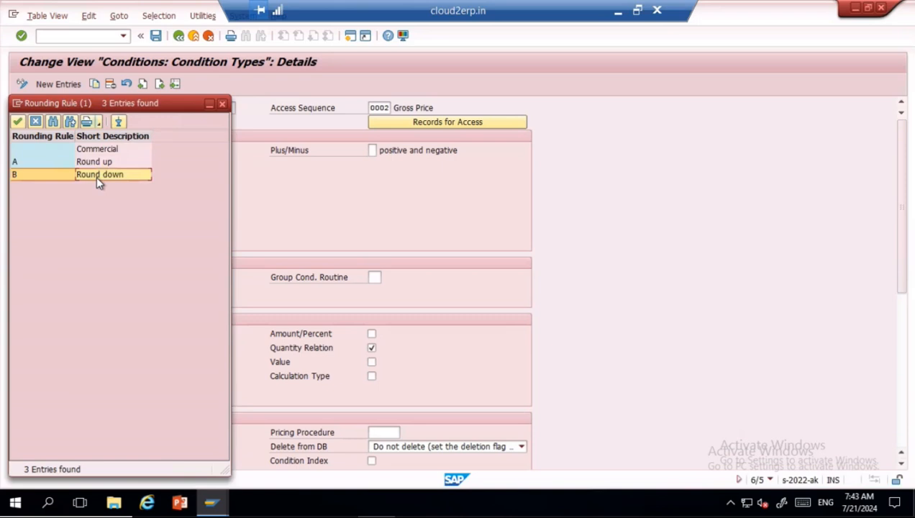
left_click(87, 151)
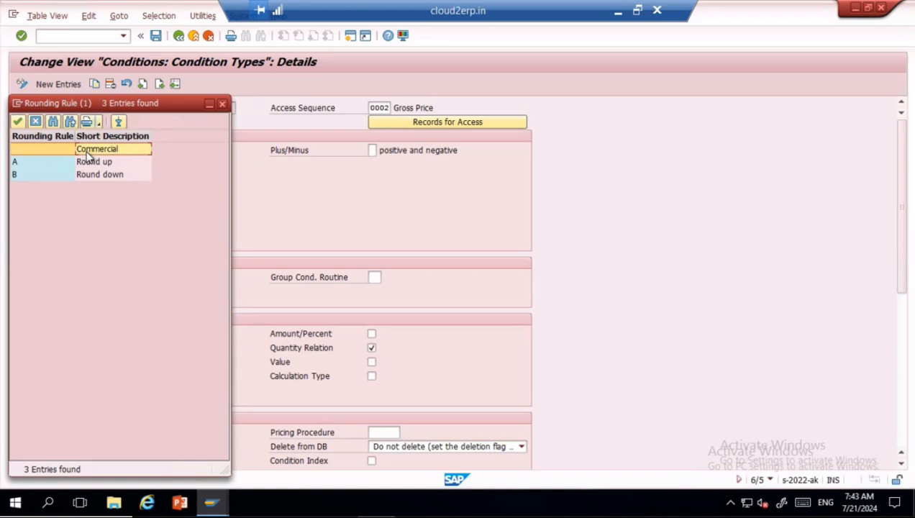
double_click(87, 151)
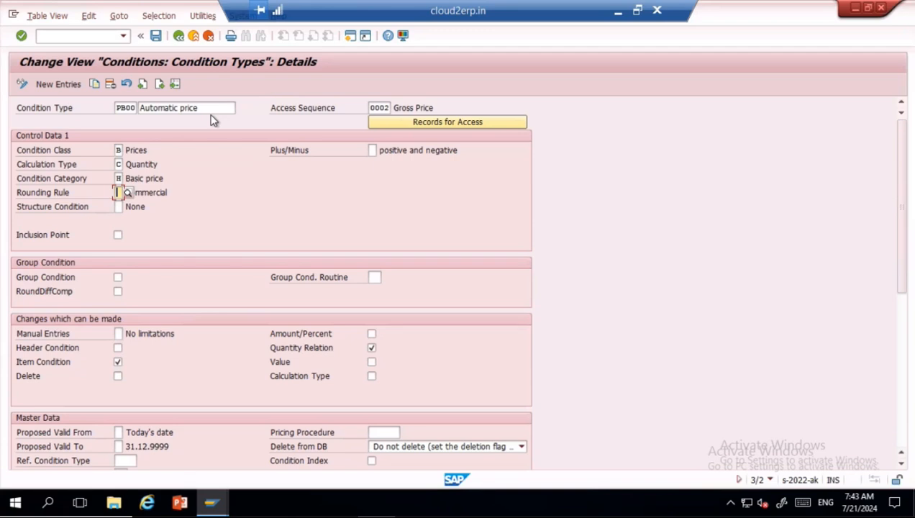
- Set the plus/minus sign of PB00 to A Positive and leave the Group Condition option unselected
left_click(373, 150)
left_click(382, 149)
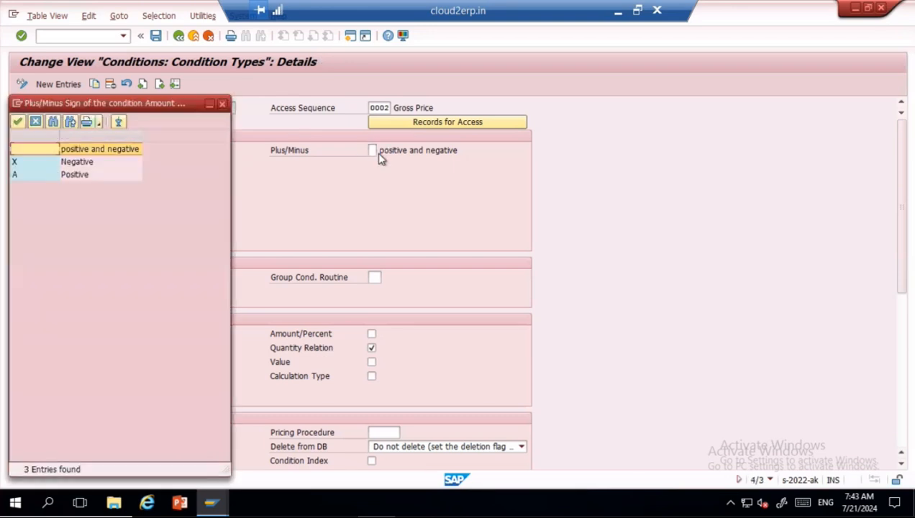
double_click(69, 176)
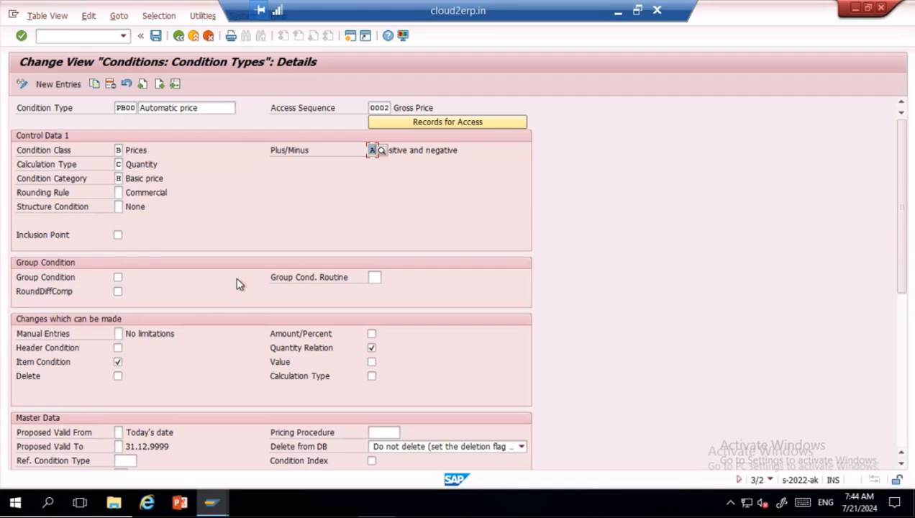
left_click(118, 277)
left_click(118, 278)
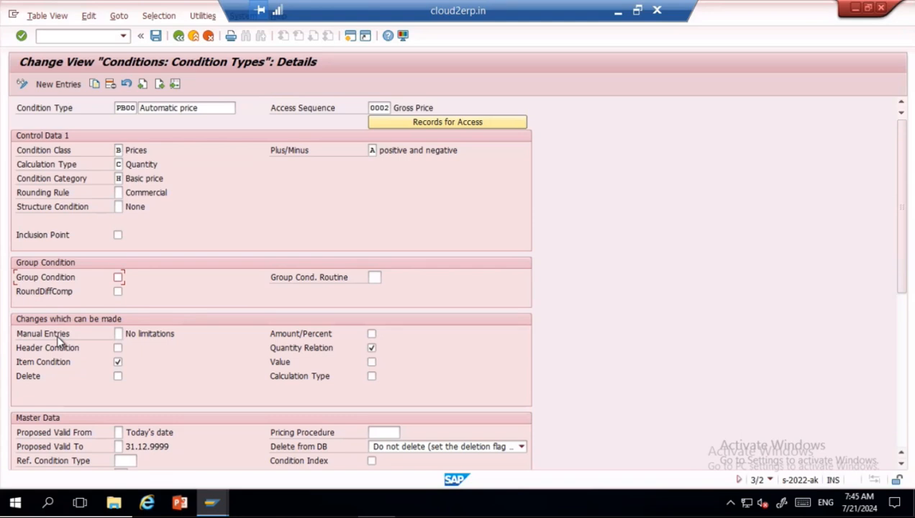
- Review the manual entry options for PB00, comparing automatic and manual priority, and choose No limitations
left_click(120, 335)
left_click(127, 334)
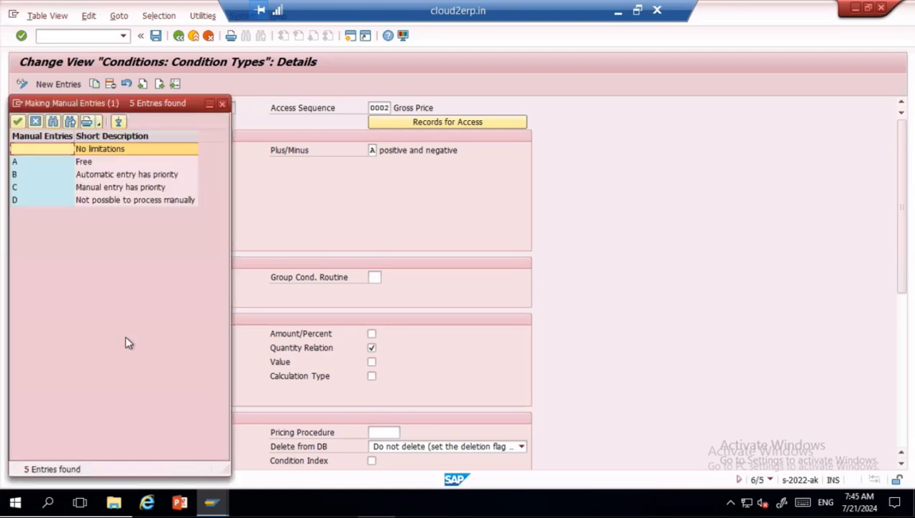
left_click(112, 175)
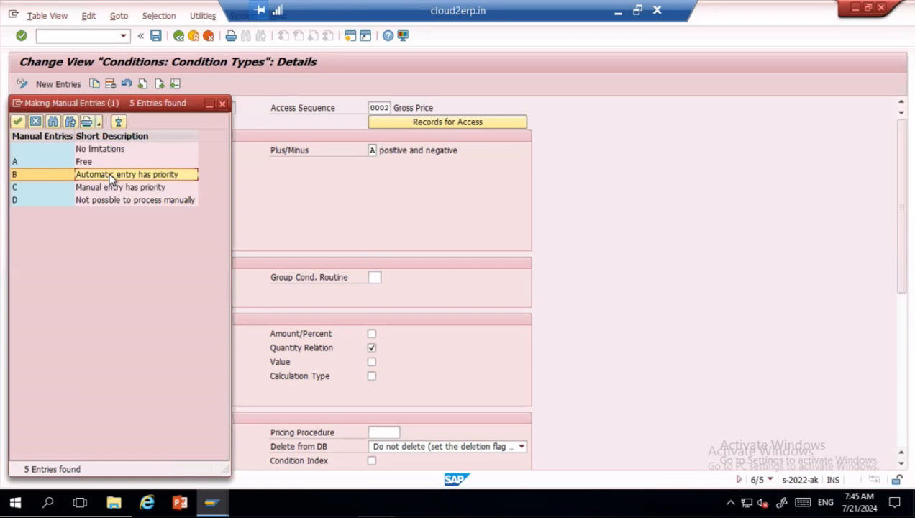
left_click(109, 186)
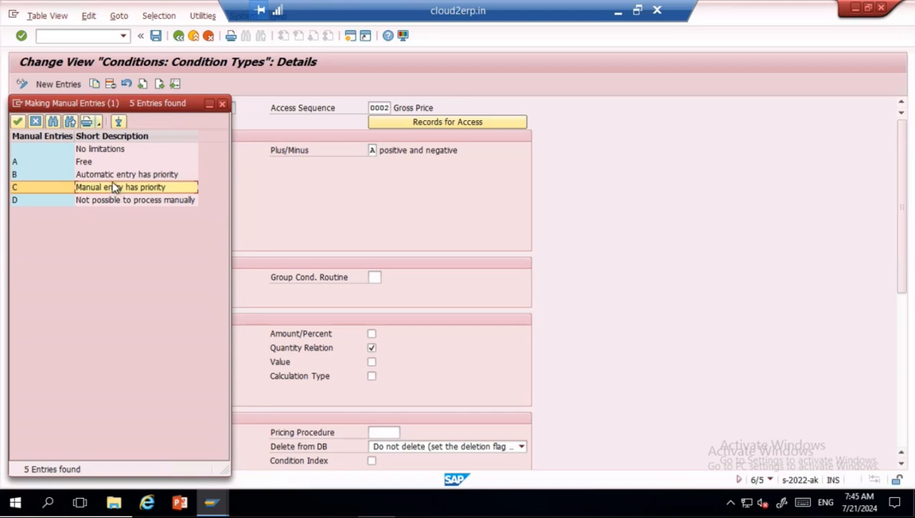
left_click(111, 175)
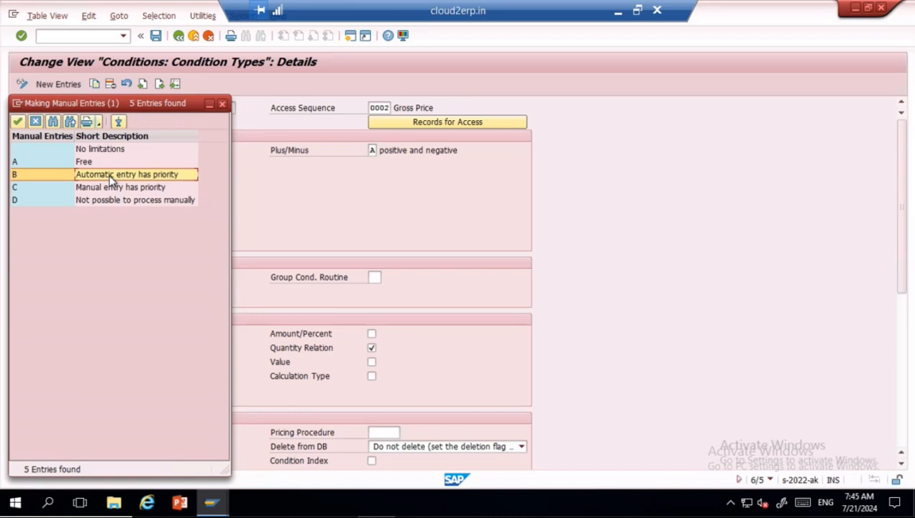
left_click(101, 151)
double_click(107, 157)
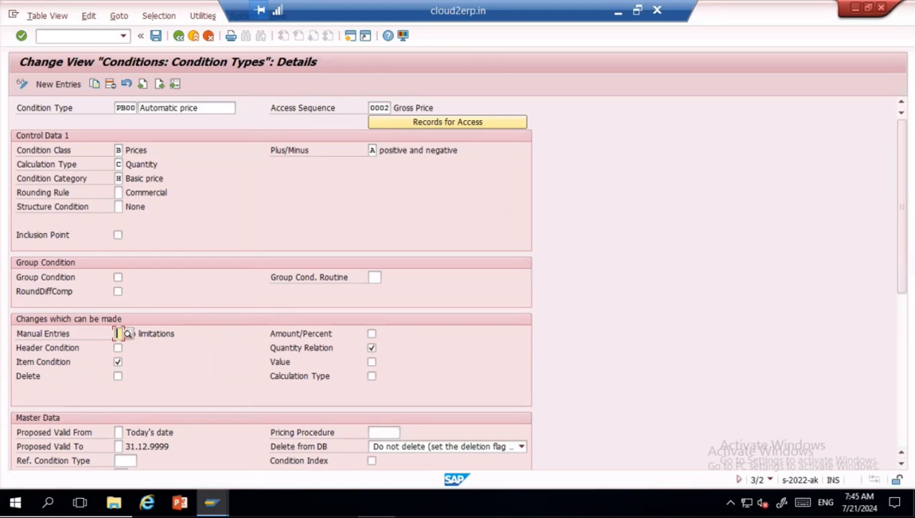
- Check the Control Data 2 settings of PB00 and save the condition type to the proposed customizing request
left_click(907, 396)
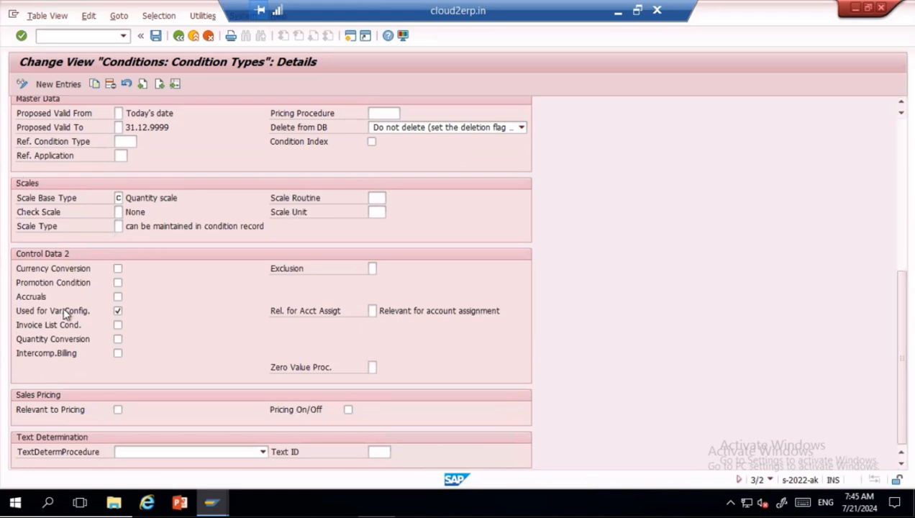
left_click(28, 299)
left_click(28, 299)
key("ctrl+s")
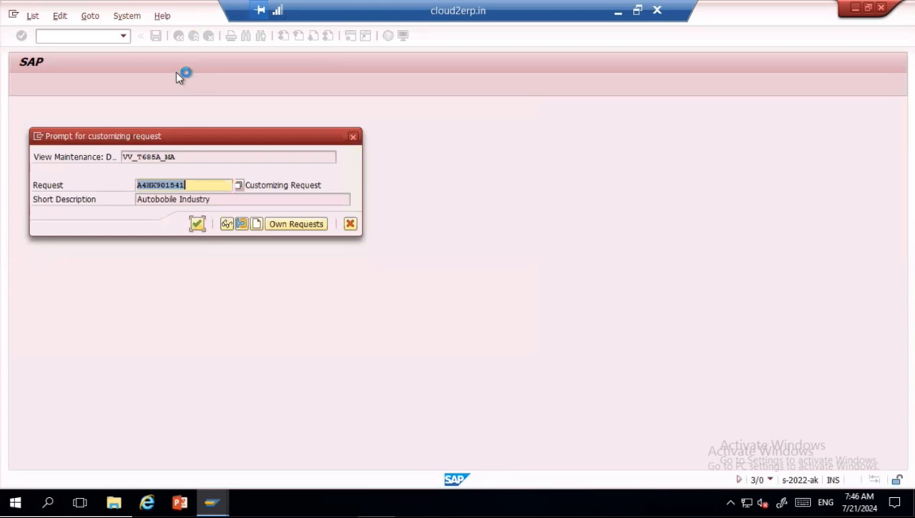
key("Return")
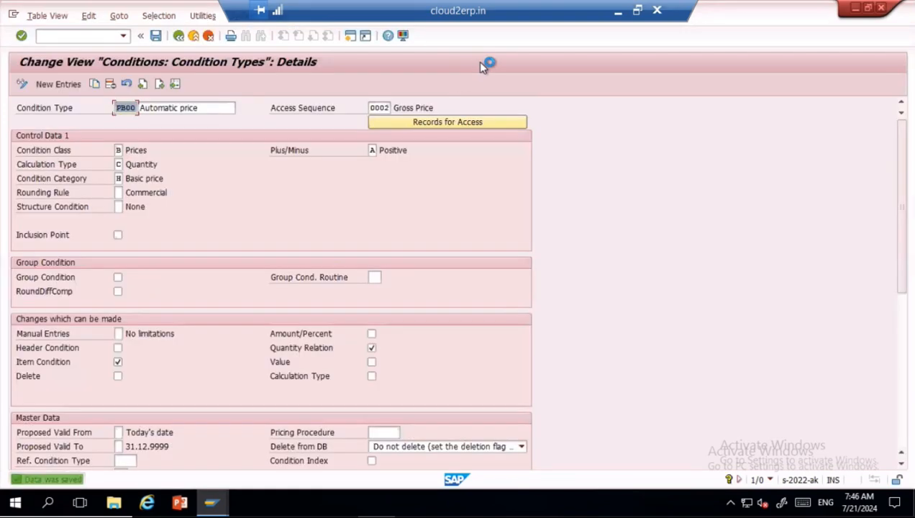
- Switch to the PowerPoint slide show, advance to a blank slide and activate the Pen for writing
key("alt+Tab")
right_click(441, 280)
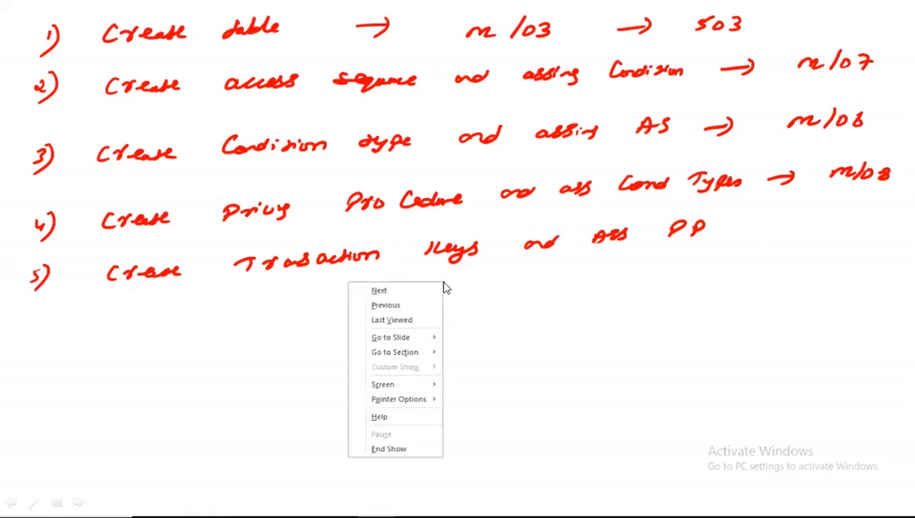
left_click(426, 295)
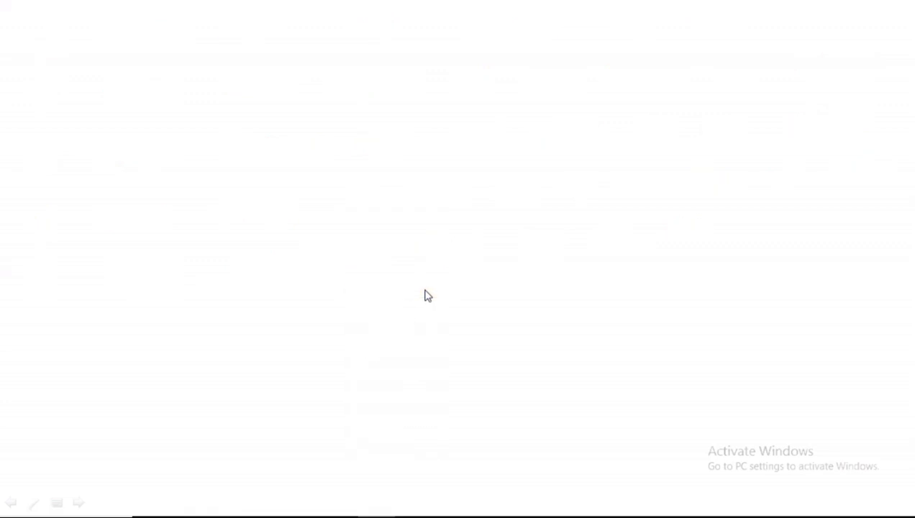
right_click(86, 14)
left_click(105, 37)
right_click(163, 182)
mouse_move(124, 299)
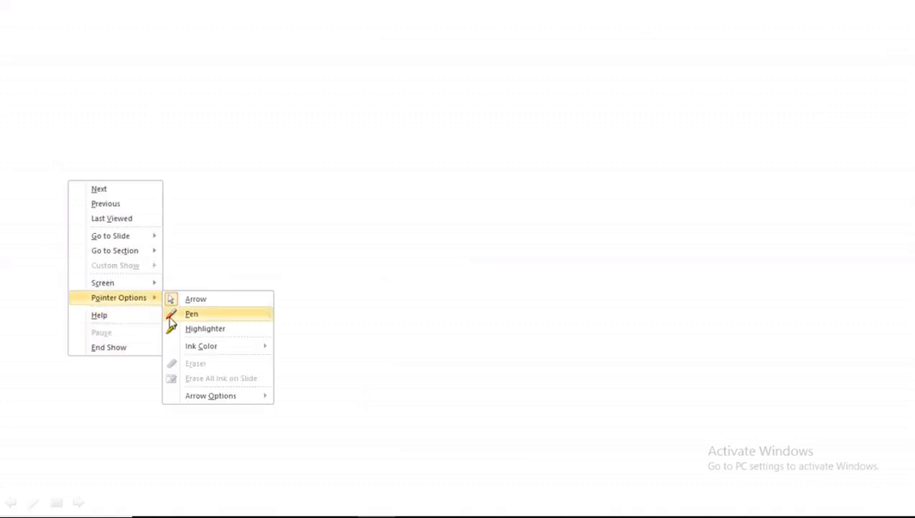
left_click(171, 316)
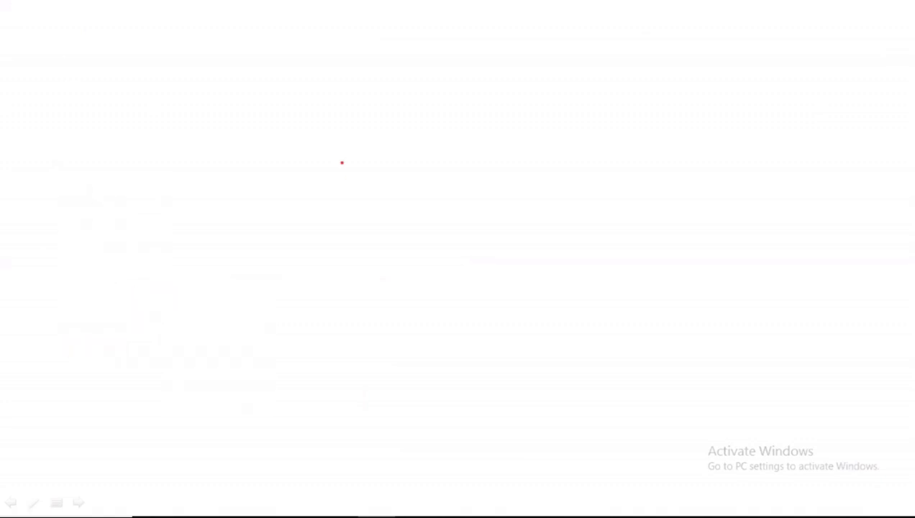
- Handwrite "Base Price" on the blank slide with an arrow leading to "Automatic" and "Manual" below it
mouse_move(40, 58)
left_mouse_down()
mouse_move(173, 39)
mouse_move(173, 49)
left_mouse_up()
left_click_drag(194, 37, 204, 47)
mouse_move(260, 45)
left_mouse_down()
mouse_move(293, 36)
mouse_move(285, 48)
left_mouse_up()
mouse_move(336, 31)
left_mouse_down()
mouse_move(420, 22)
mouse_move(446, 30)
left_mouse_up()
mouse_move(330, 61)
left_mouse_down()
mouse_move(378, 65)
mouse_move(416, 55)
left_mouse_up()
- Draw an arrow from "Automatic" to a handwritten "PB00", and a second arrow after "Manual"
mouse_move(502, 24)
left_mouse_down()
mouse_move(525, 21)
mouse_move(525, 33)
left_mouse_up()
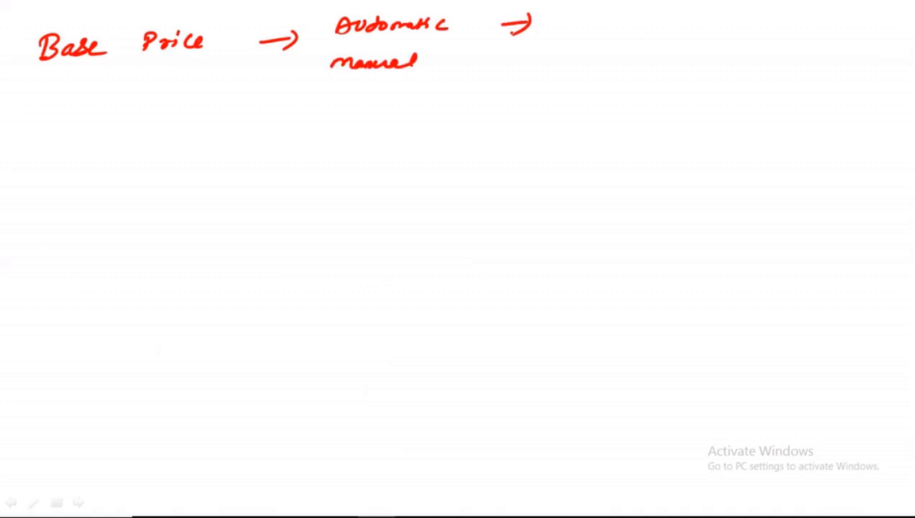
mouse_move(576, 16)
left_mouse_down()
mouse_move(577, 33)
mouse_move(610, 26)
mouse_move(601, 31)
left_mouse_up()
left_click_drag(618, 19, 633, 18)
left_click_drag(478, 73, 518, 68)
left_click_drag(517, 59, 512, 77)
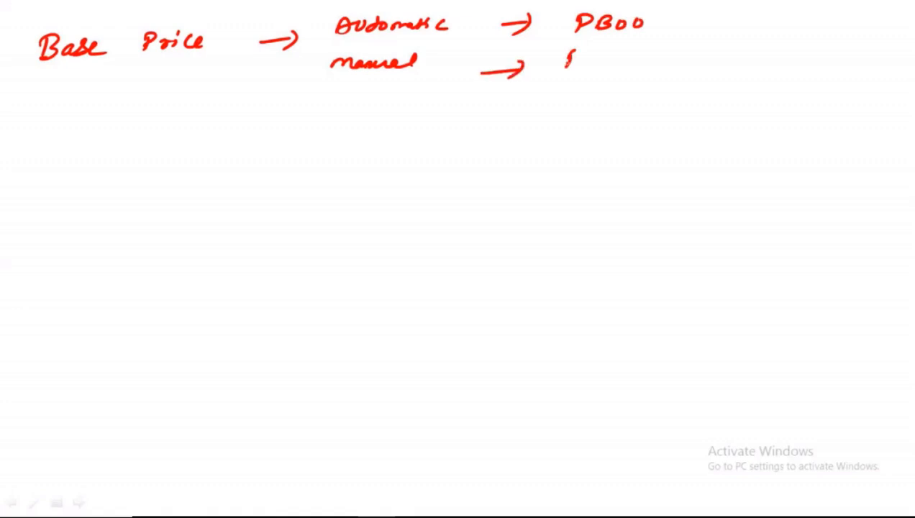
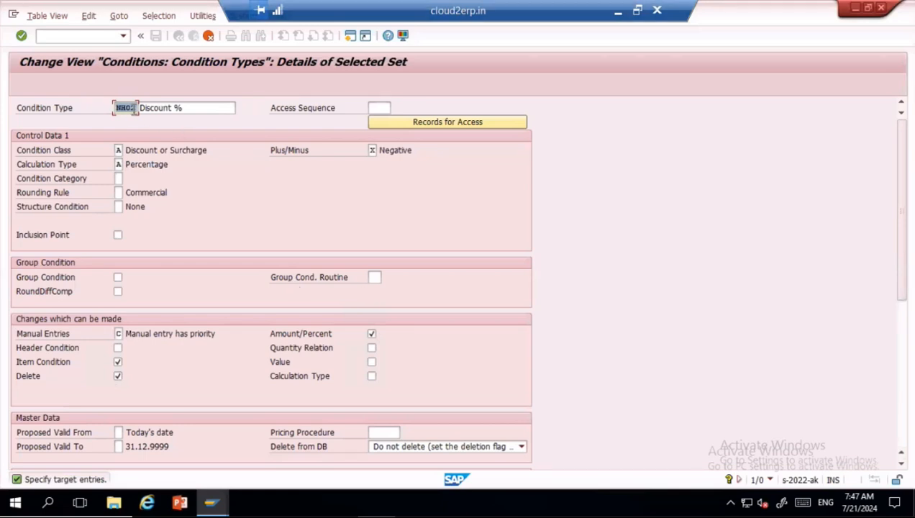
- Enter V002 as the key of the copied Discount % condition type and check its access sequence and description
type("H")
type("00")
left_click(194, 108)
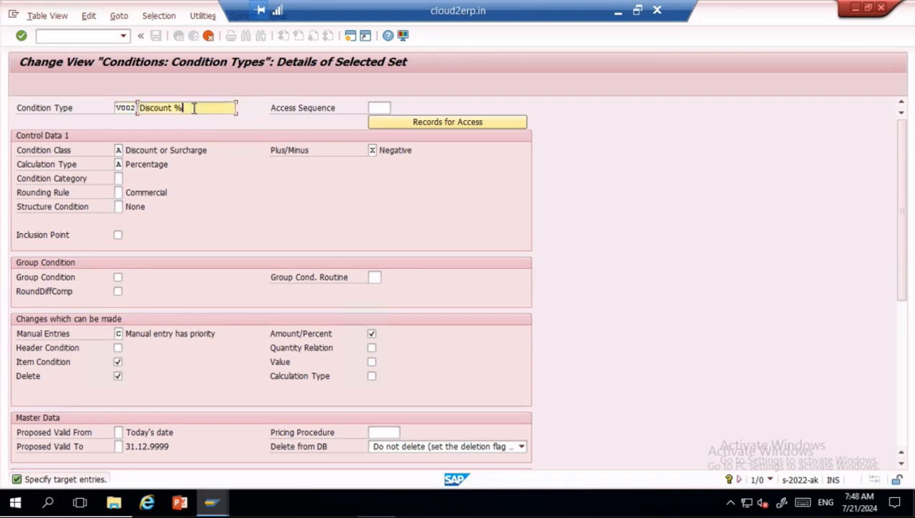
left_click(375, 108)
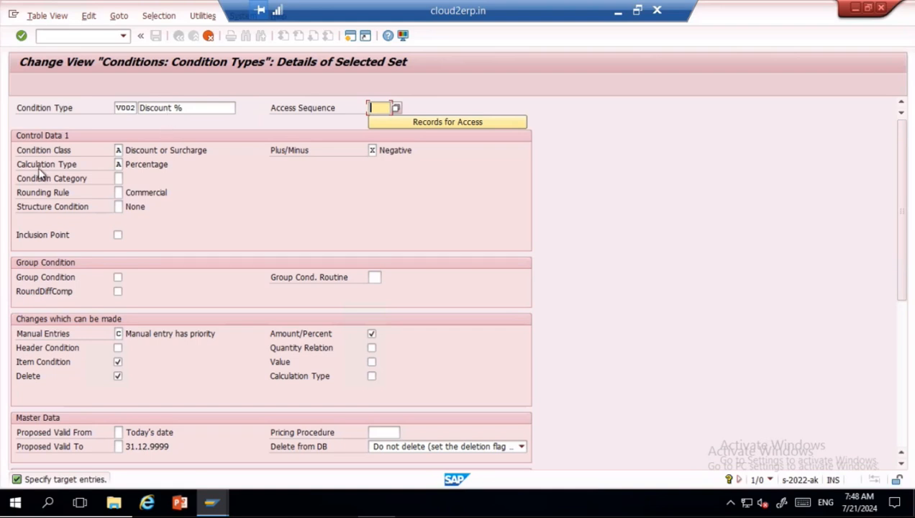
double_click(178, 108)
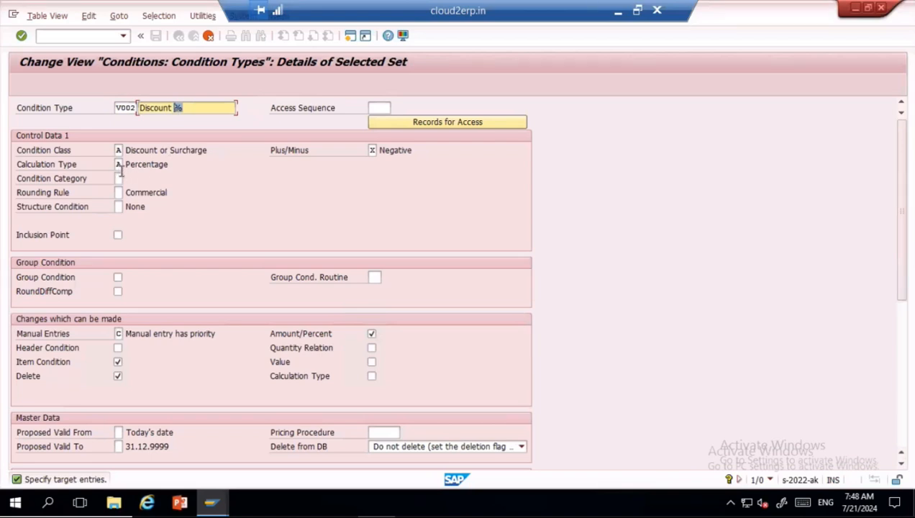
- Review the list of condition categories for V002, close it without a selection, and check the access sequence field
left_click(120, 178)
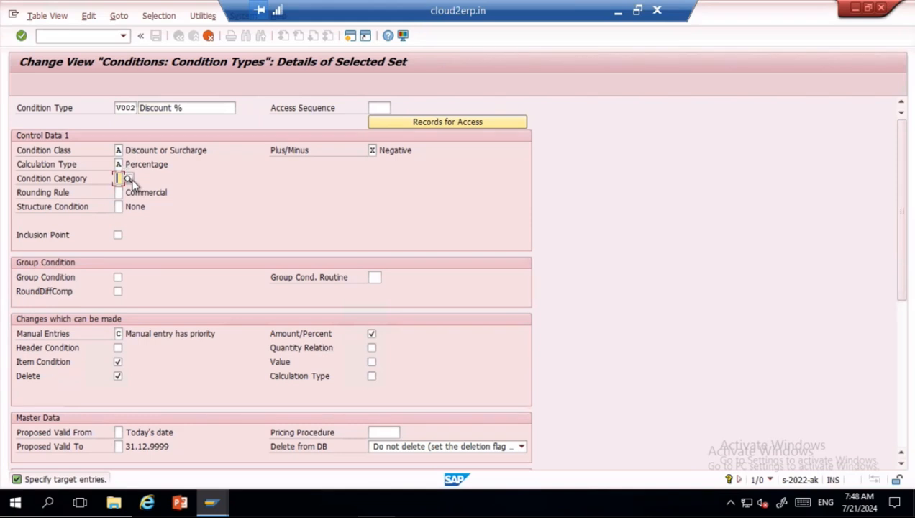
left_click(128, 178)
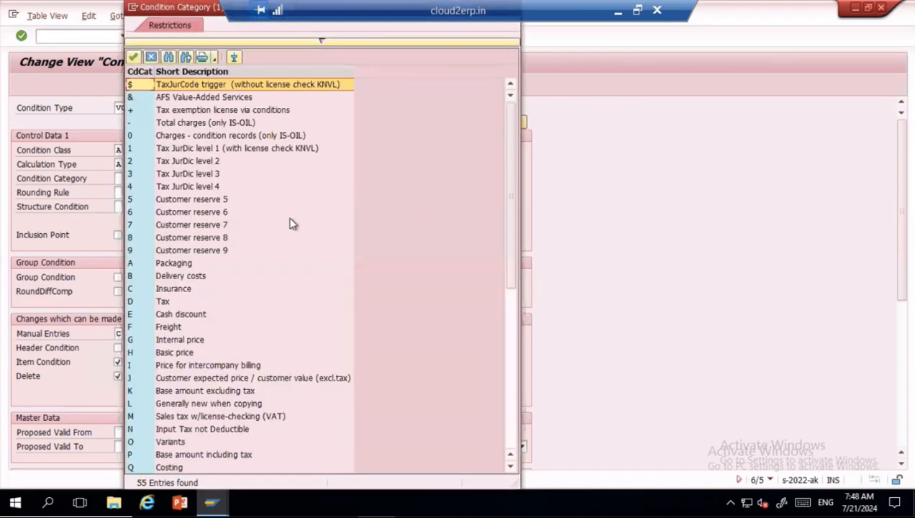
left_click(510, 360)
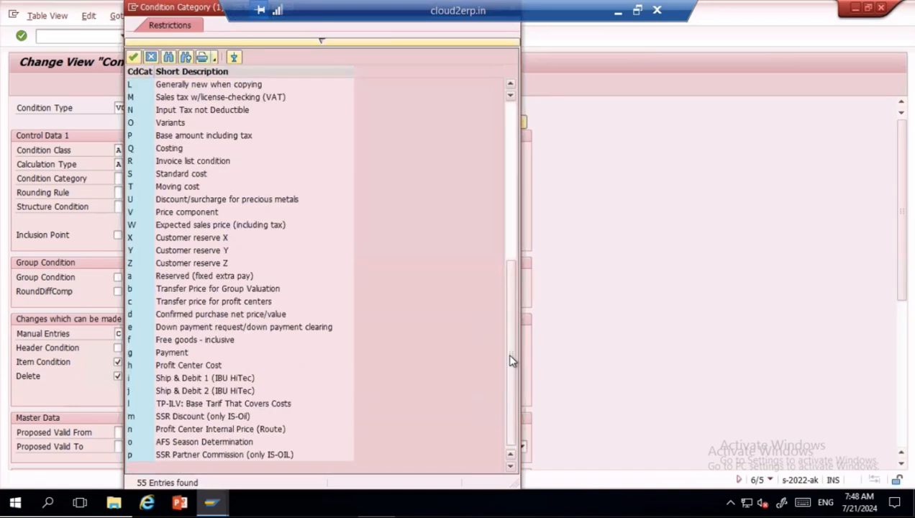
left_click(151, 57)
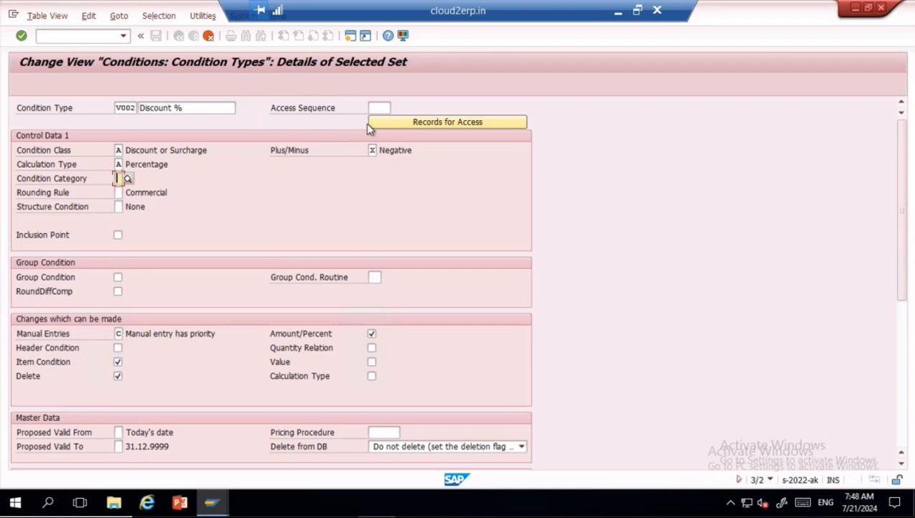
left_click(379, 107)
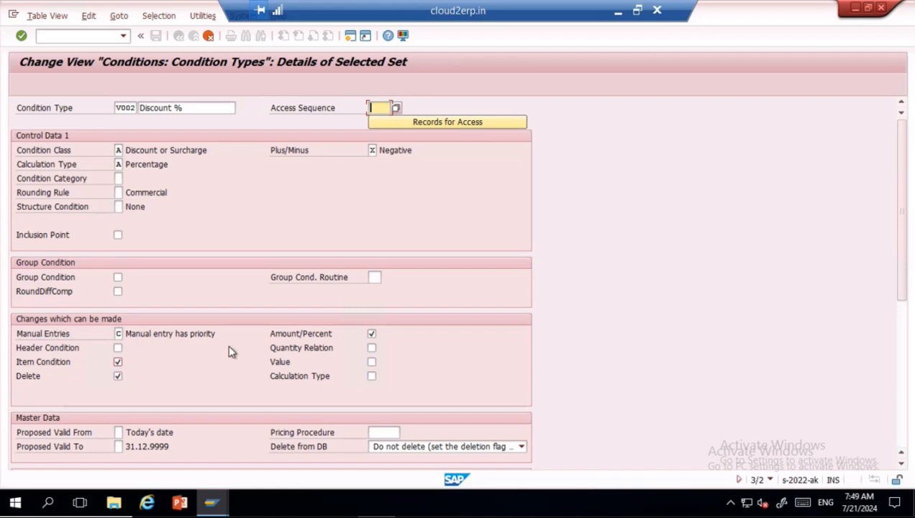
- Clear the Delete option for V002 and save the new condition type
left_click(118, 377)
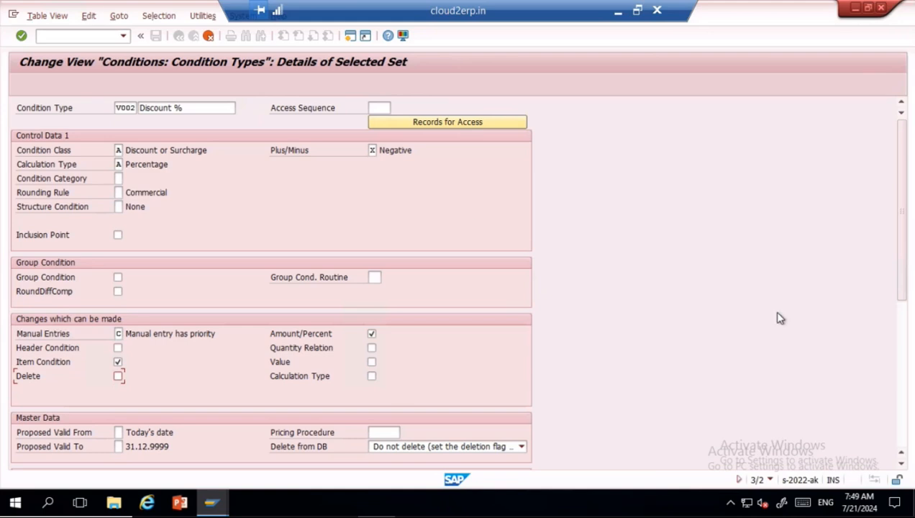
left_click_drag(903, 180, 896, 198)
key("Return")
left_click(156, 37)
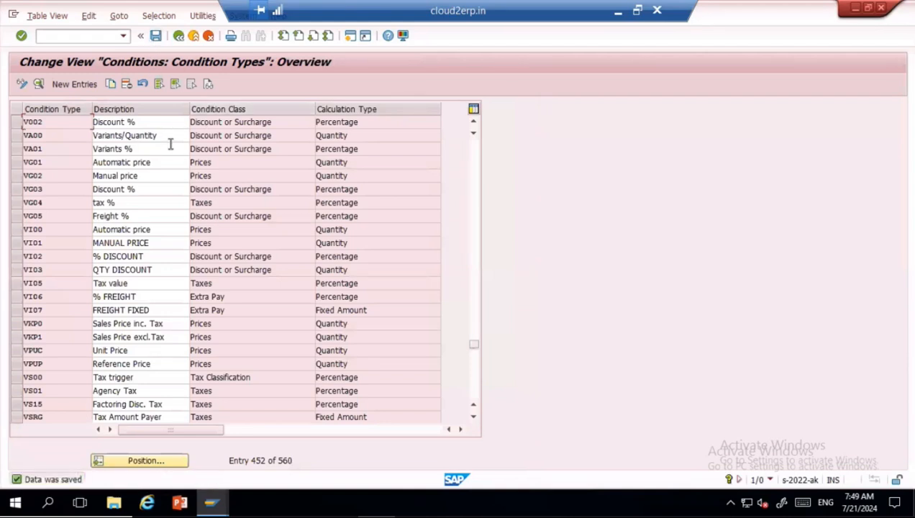
- Start a copy of condition type V002 and change its description to Discount Value
left_click(16, 122)
left_click(110, 84)
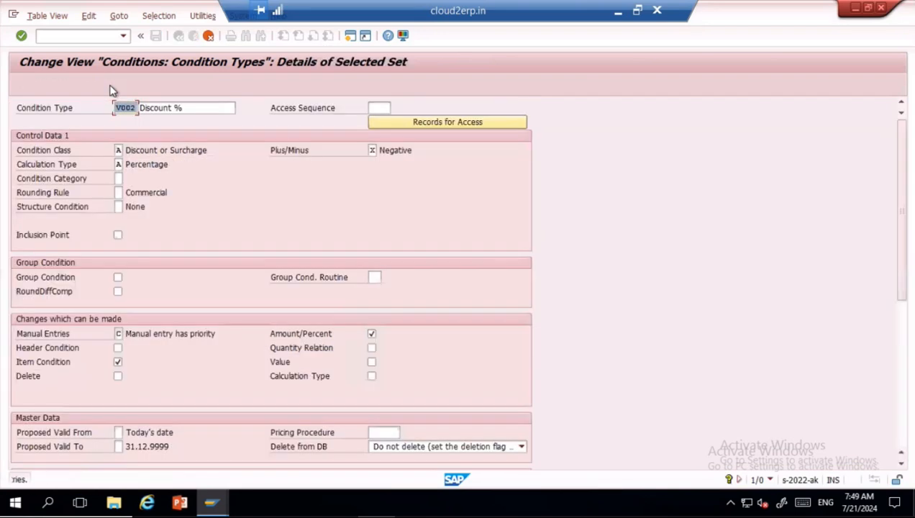
left_click(197, 108)
key("BackSpace")
type("Value")
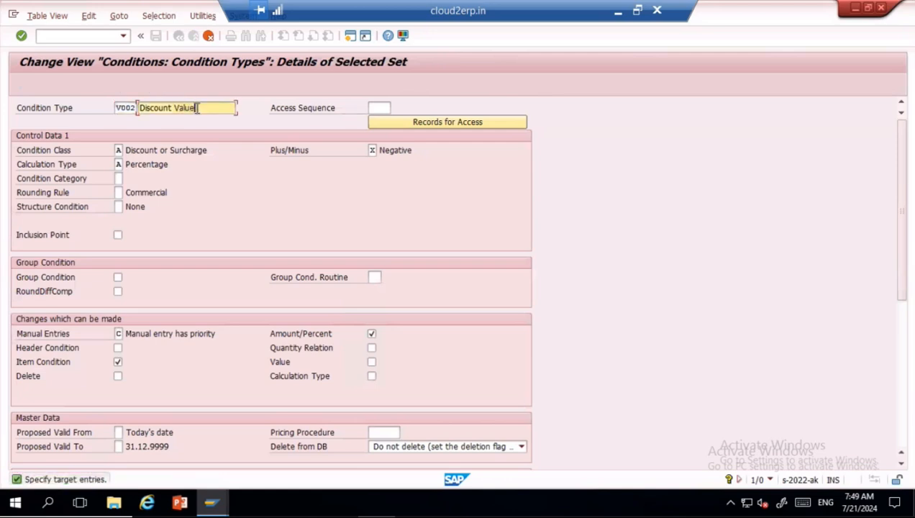
- Set the calculation type of the copied Discount Value condition type to B, Fixed Amount
left_click(126, 165)
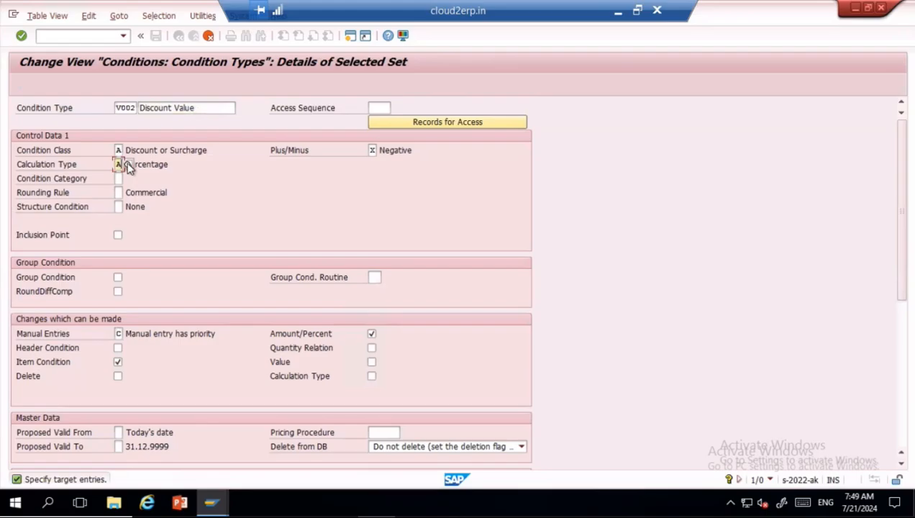
left_click(128, 165)
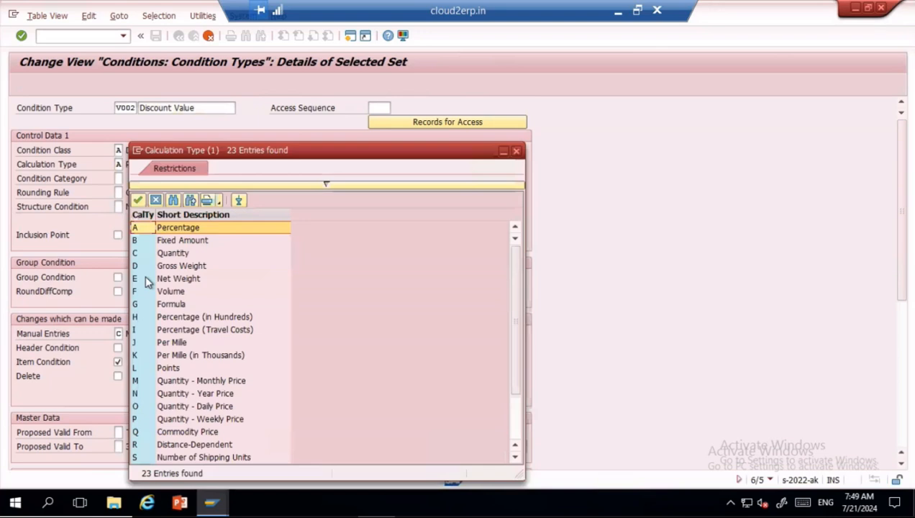
left_click(166, 242)
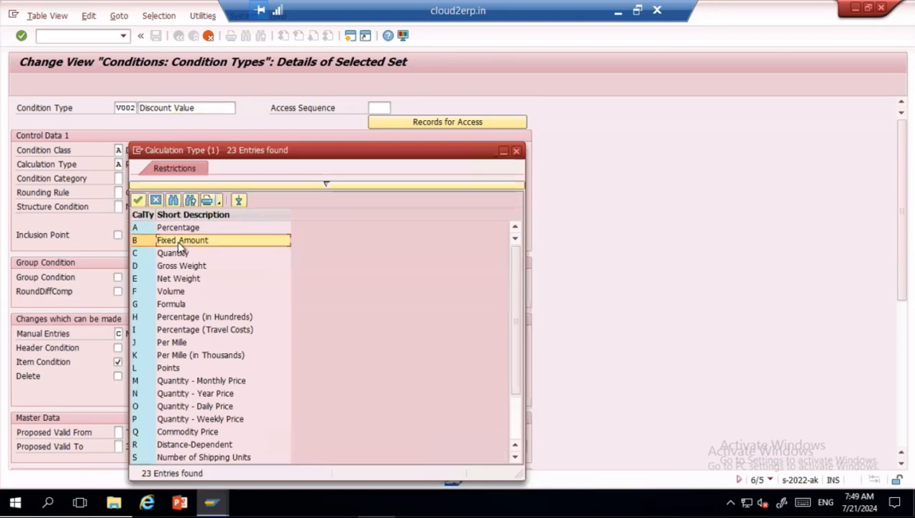
double_click(176, 240)
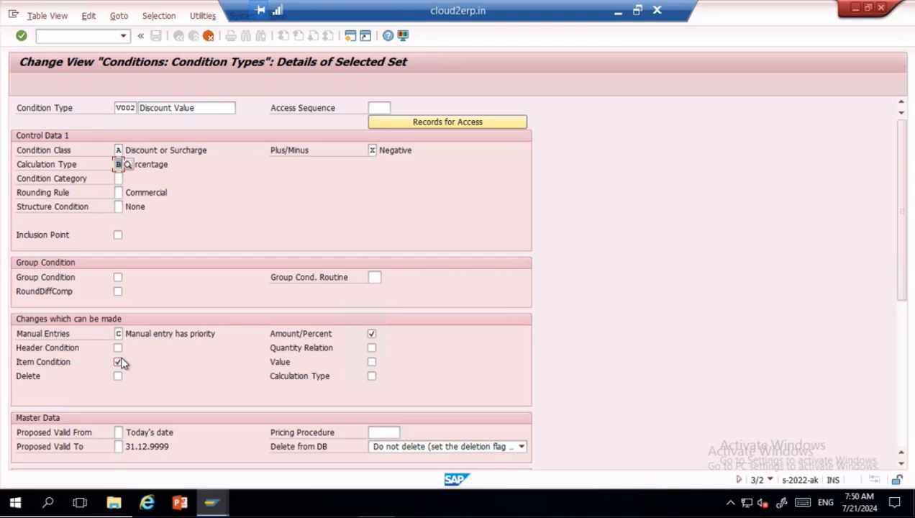
key("Return")
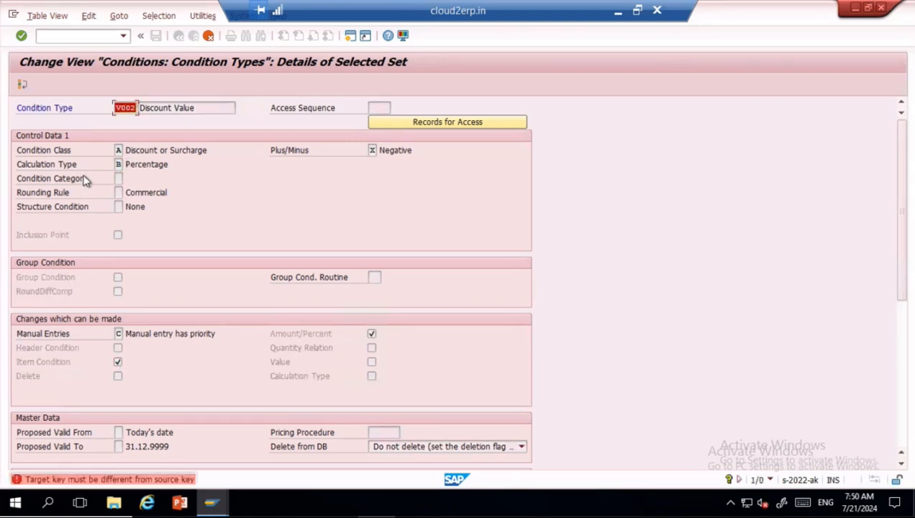
- Assign the key V003 to the copied Discount Value condition type and save it
type("V003")
key("Return")
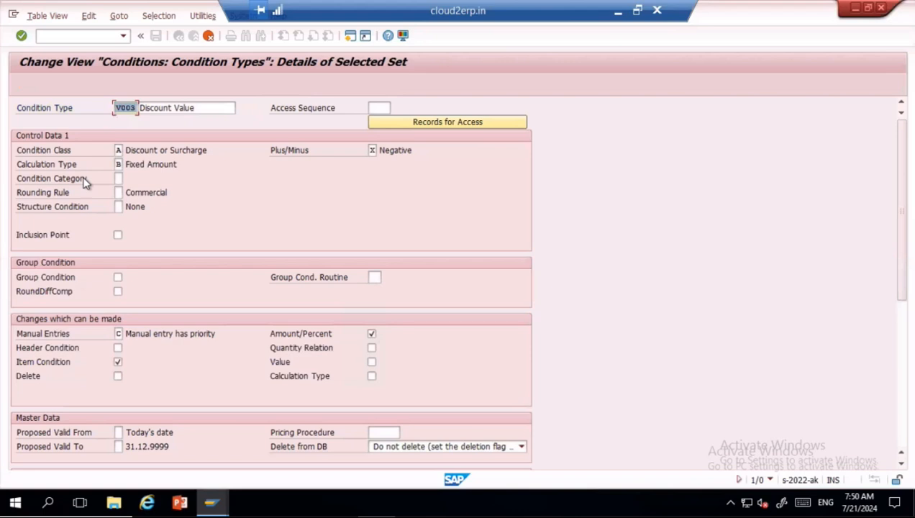
left_click(206, 33)
left_click(155, 36)
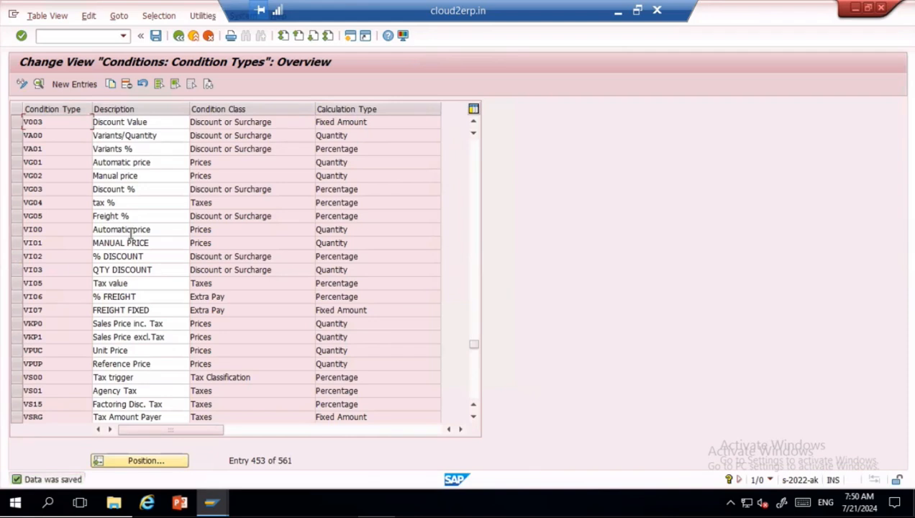
- Copy V002 and V003 together, making the first copy V004, "Discount % (Header)", with Header Condition ticked and Item Condition cleared
left_click(474, 122)
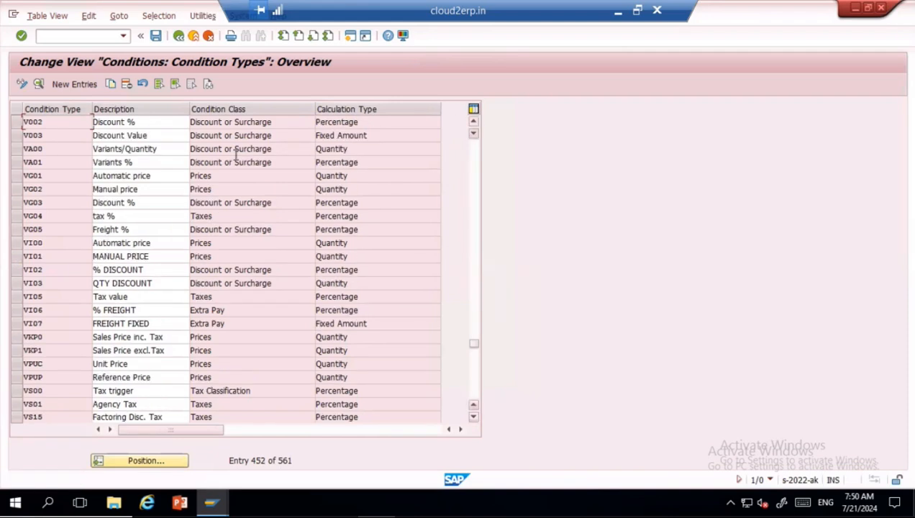
left_click(16, 122)
left_click(16, 135)
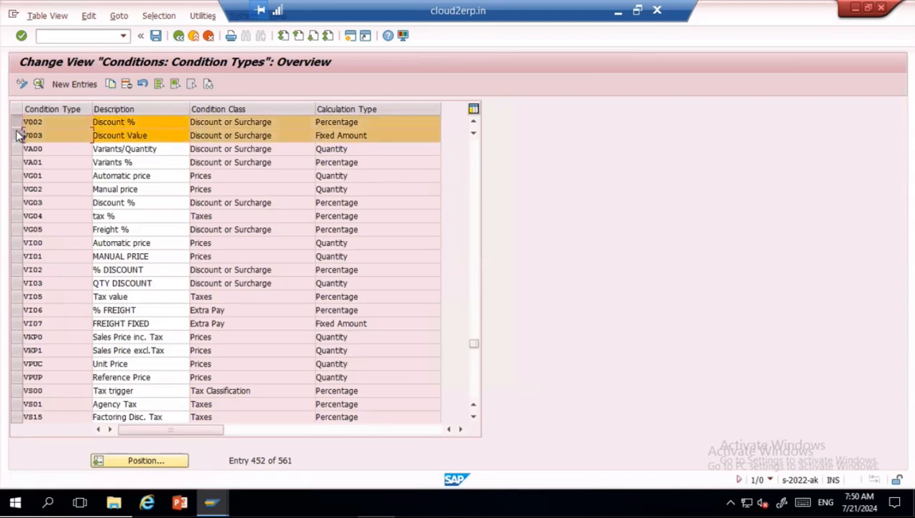
left_click(111, 84)
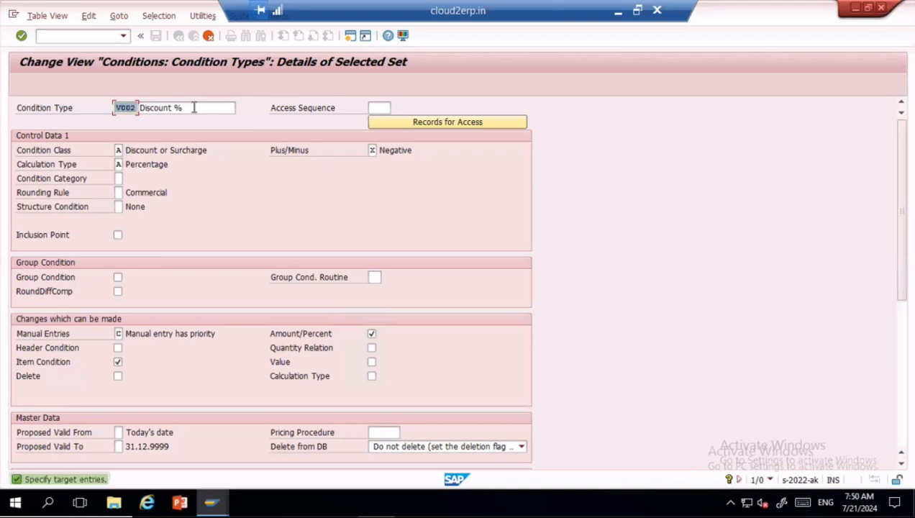
left_click(194, 108)
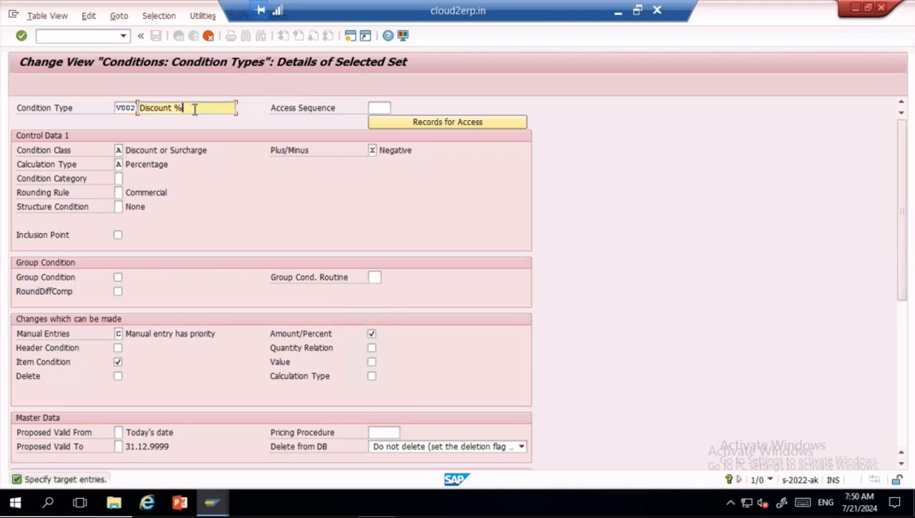
type("(Header")
left_click(119, 366)
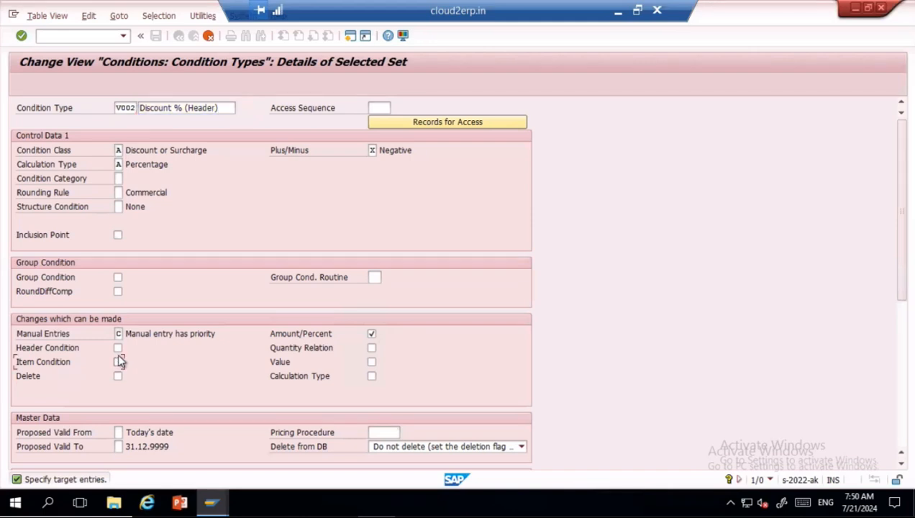
left_click(118, 348)
left_click(131, 108)
key("Return")
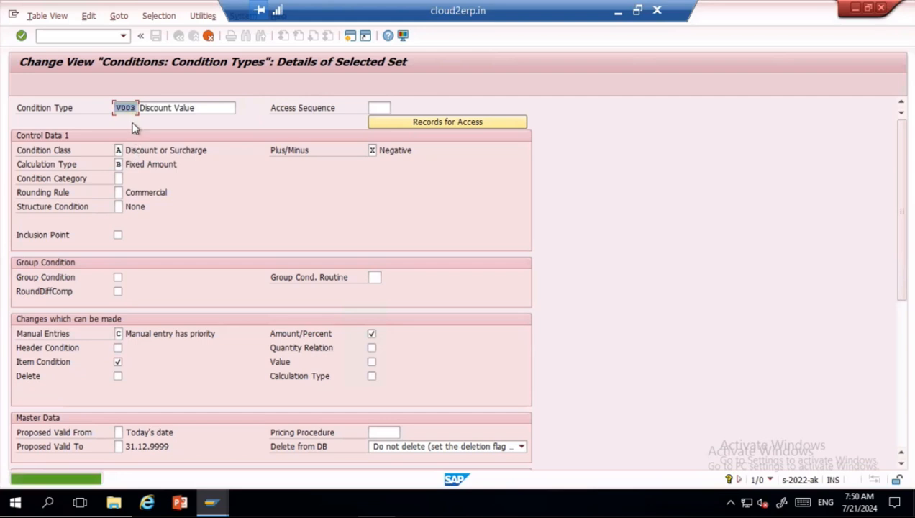
- Make the second copy V005, "Discount Value (Head", with Header Condition ticked and Item Condition cleared, and save both new condition types
left_click_drag(131, 108, 151, 147)
type("5")
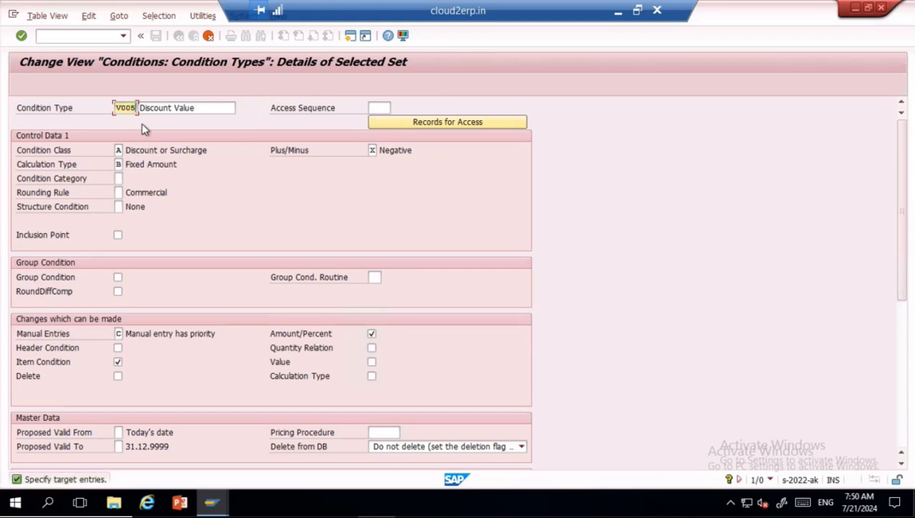
left_click(207, 108)
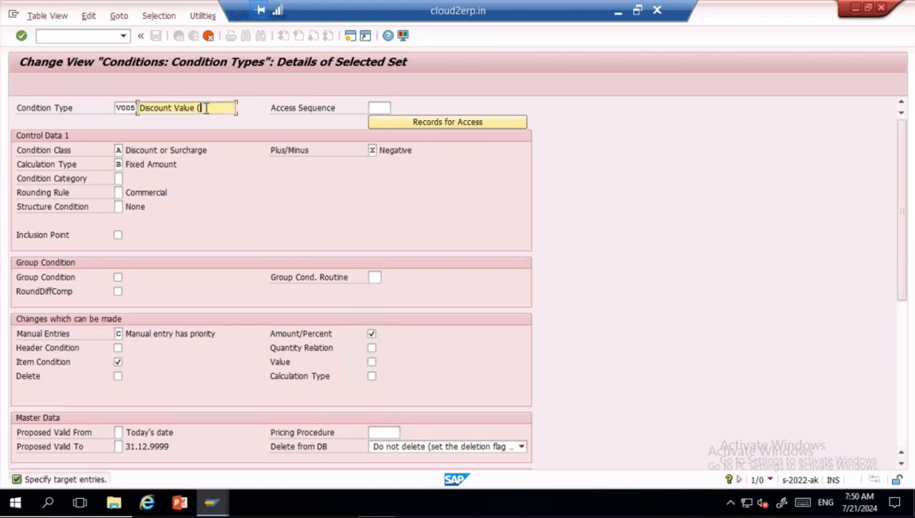
type("(Head")
left_click(118, 362)
left_click(118, 350)
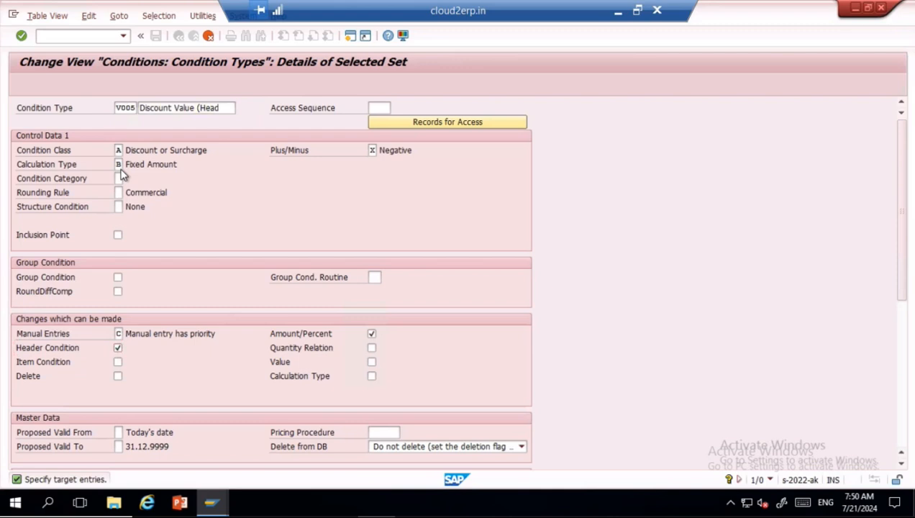
key("F3")
left_click(156, 39)
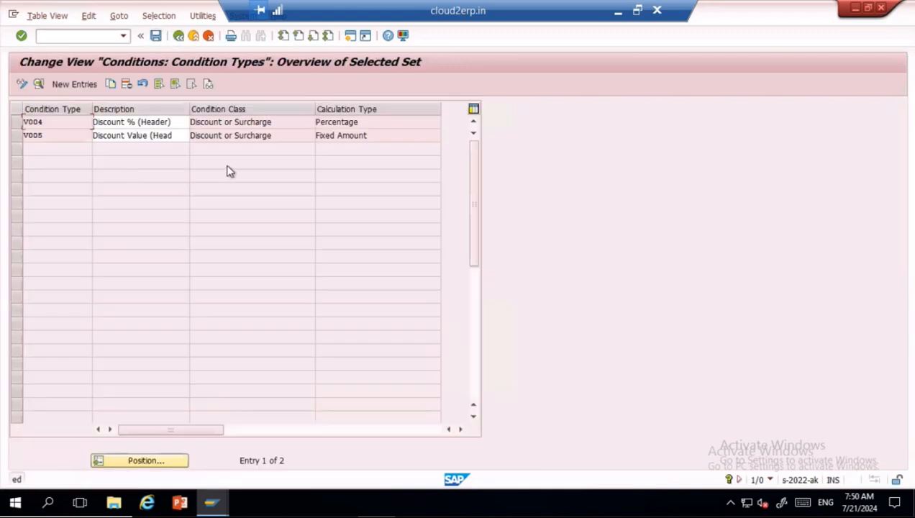
- Return to the full condition type overview, locate V002, and change its description to "Discount % (Item)"
left_click(178, 36)
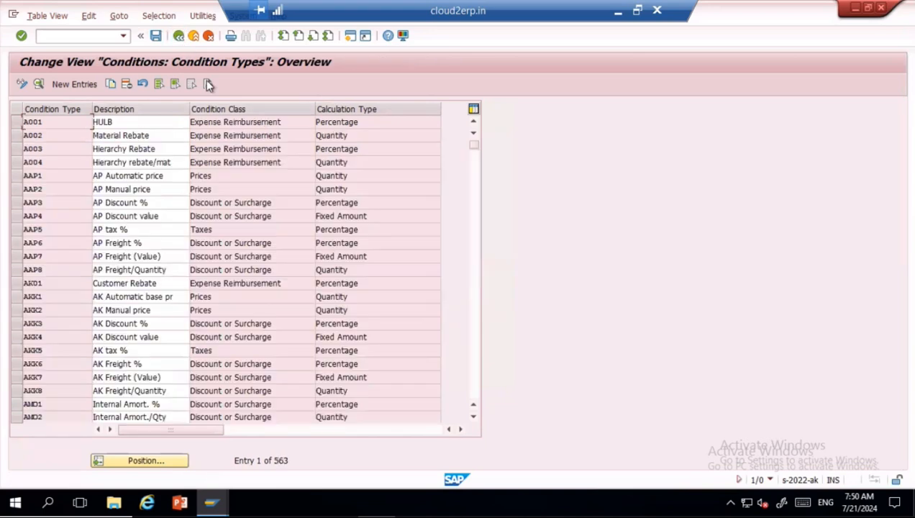
left_click(98, 465)
type("V002")
key("Return")
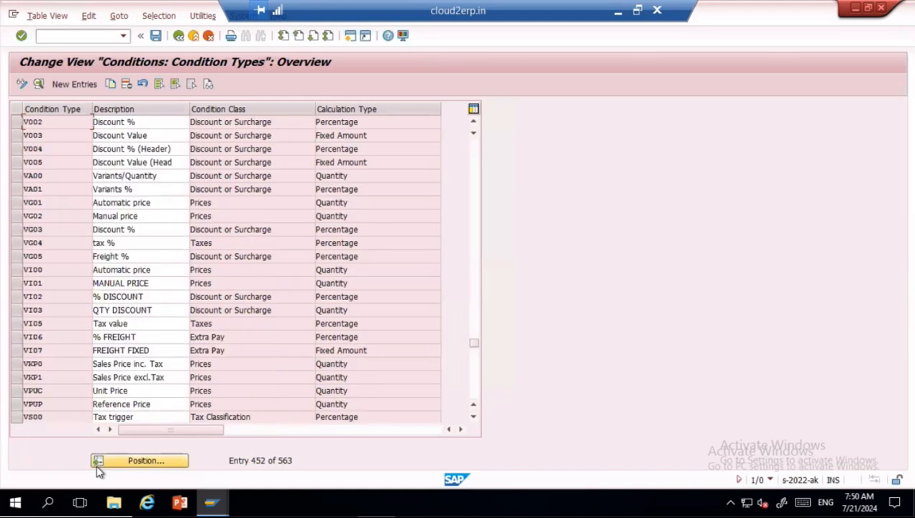
left_click(156, 127)
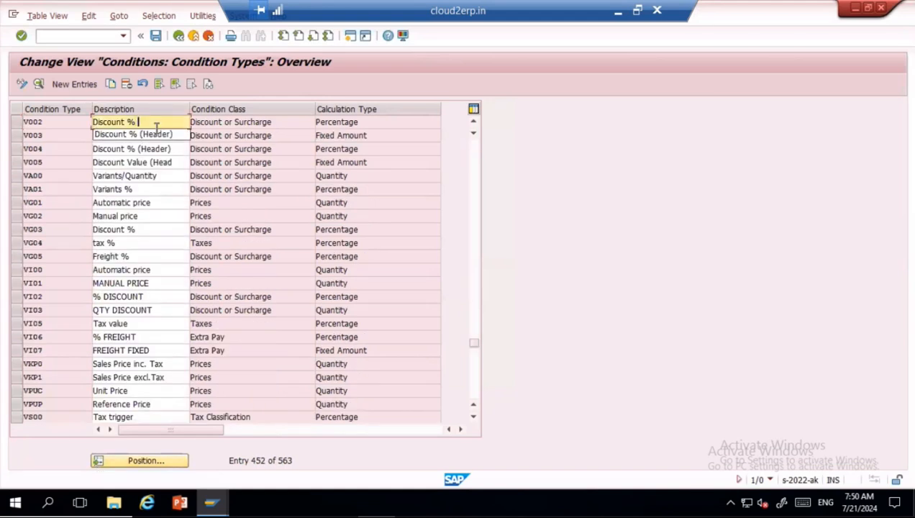
type("(Item")
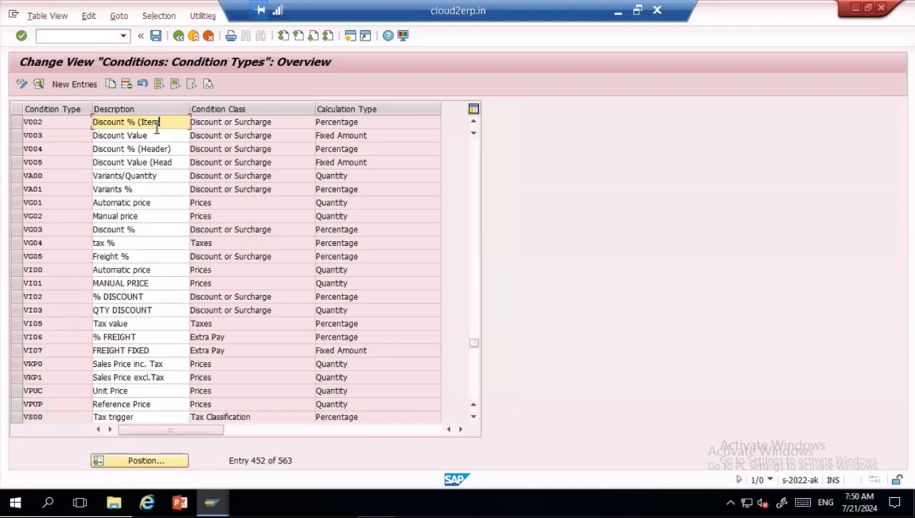
- Change the description of V003 to "Discount Value (Item" and save the description changes
left_click(154, 135)
type("(")
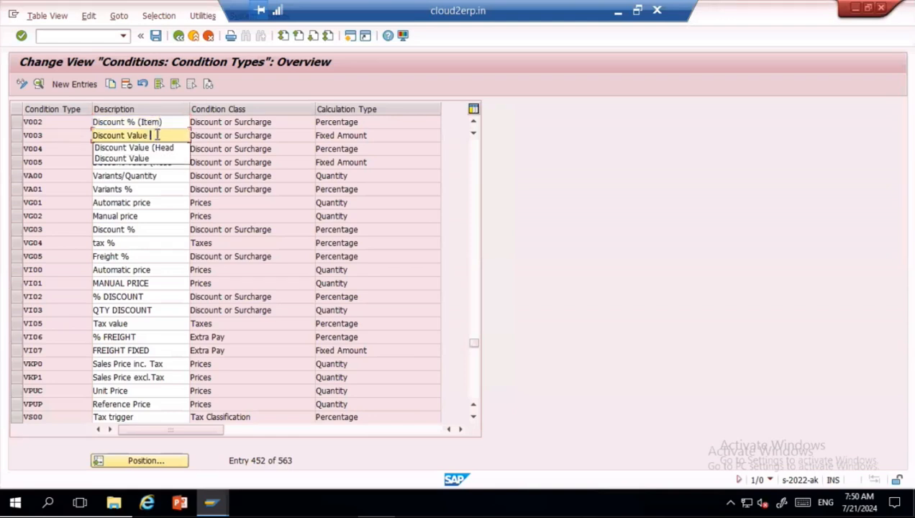
type("Item")
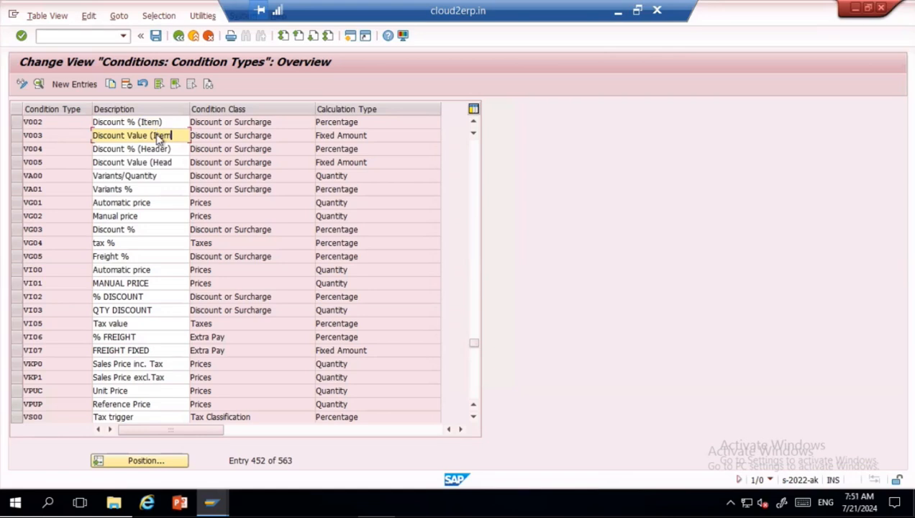
left_click(156, 35)
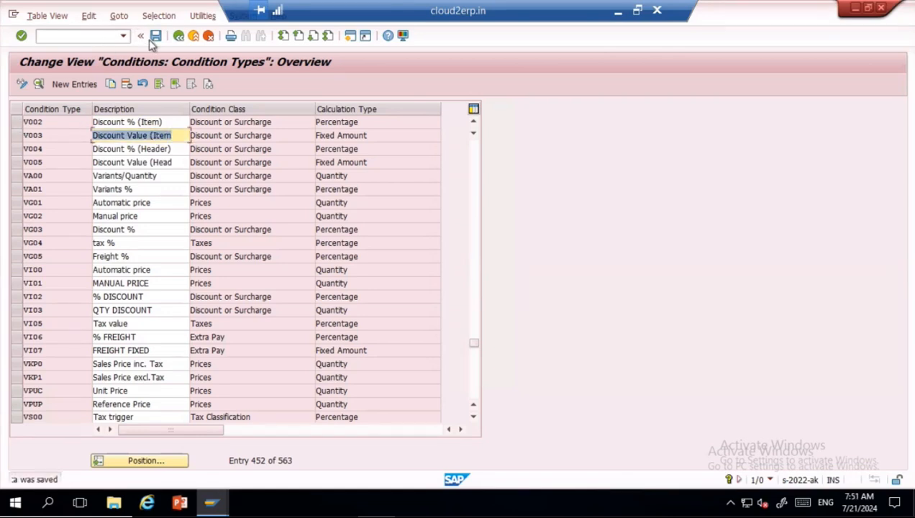
- Highlight the four discount condition types V002 to V005 in the overview for review
left_click(17, 150)
left_click(16, 163)
left_click(17, 136)
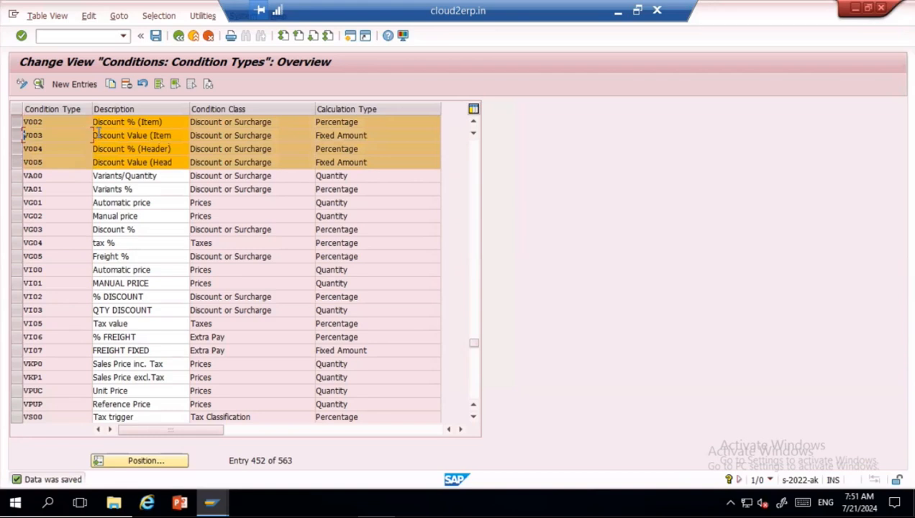
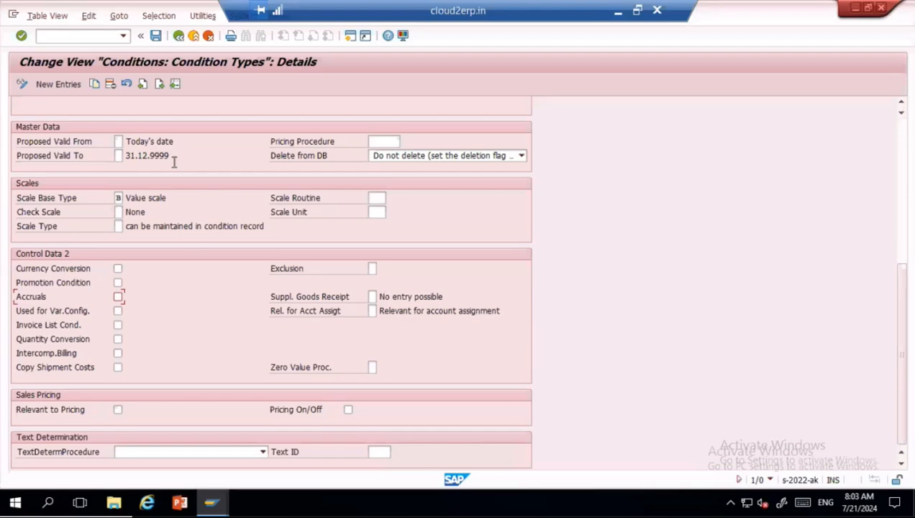
- Review the settings of the Freight % condition type FRA1, save it with Accruals cleared, and return to the overview
left_click(903, 144)
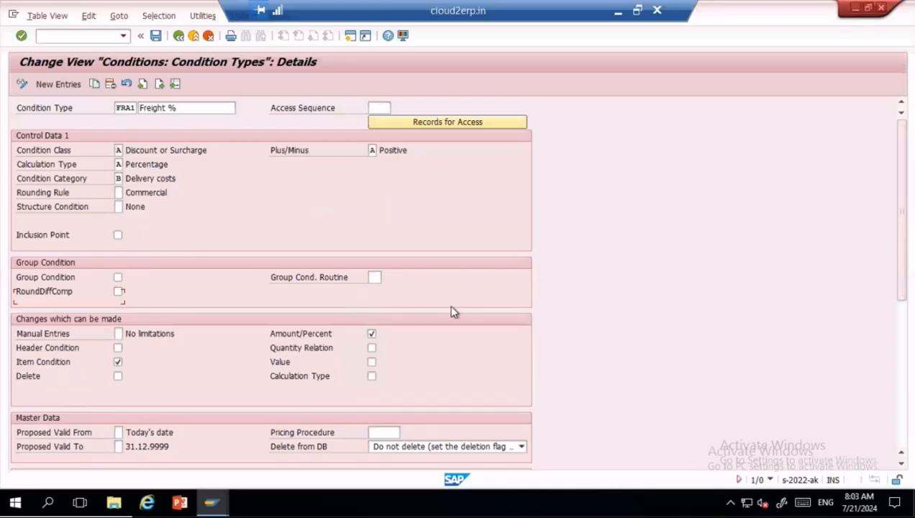
left_click(899, 386)
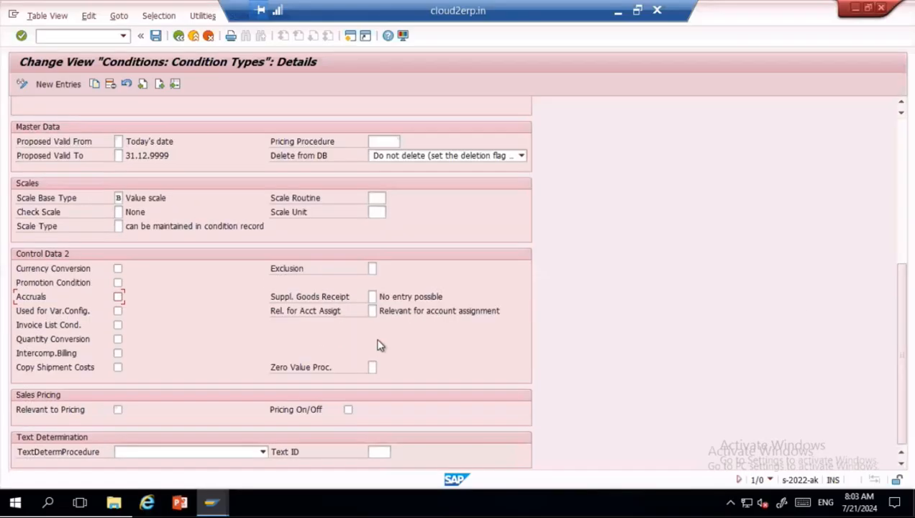
left_click(118, 296)
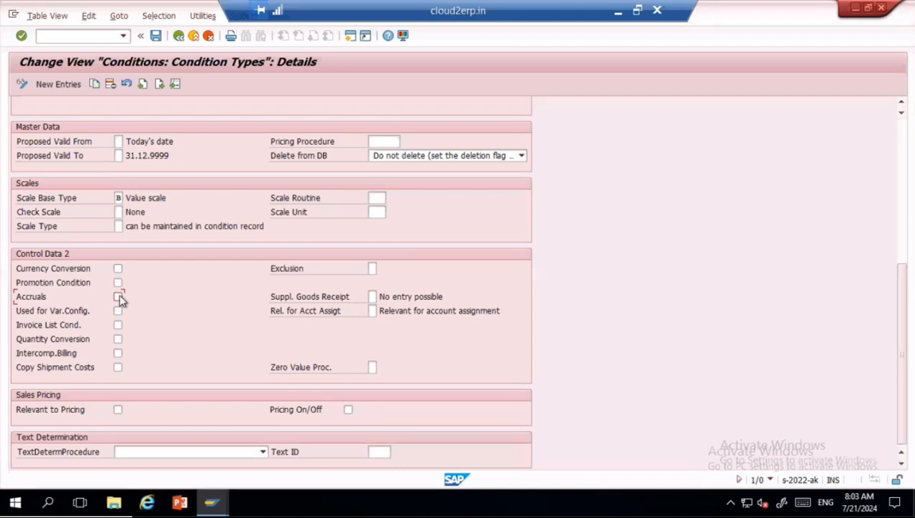
left_click(157, 36)
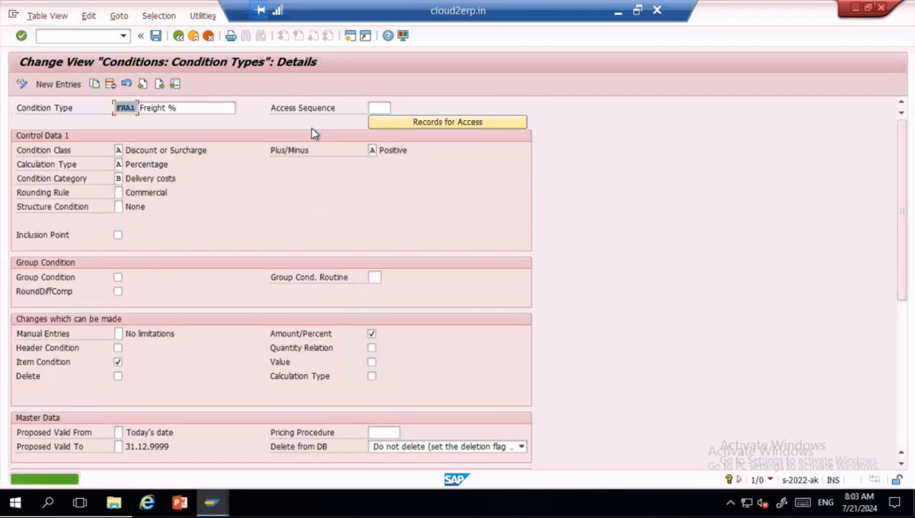
left_click(178, 36)
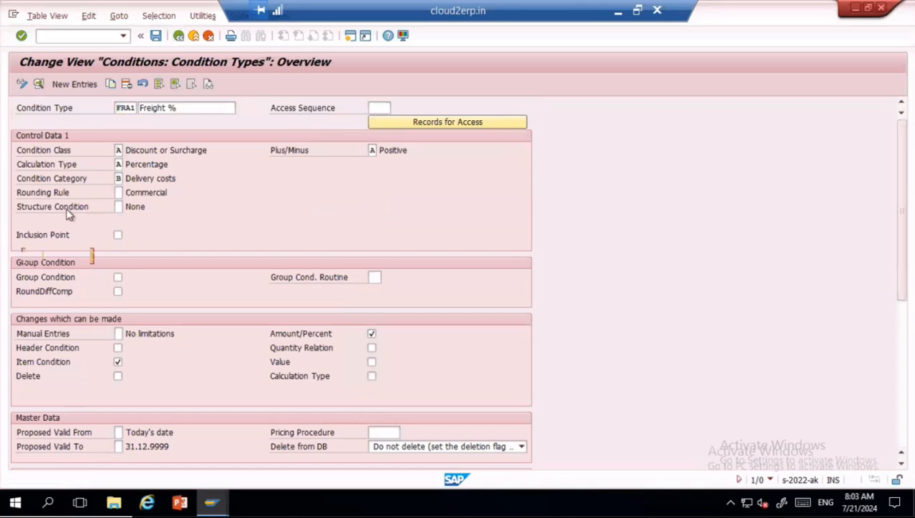
- Clear the Accruals option of the Freight (Value) condition type FRB1, save it, and return to the customizing activities
double_click(21, 285)
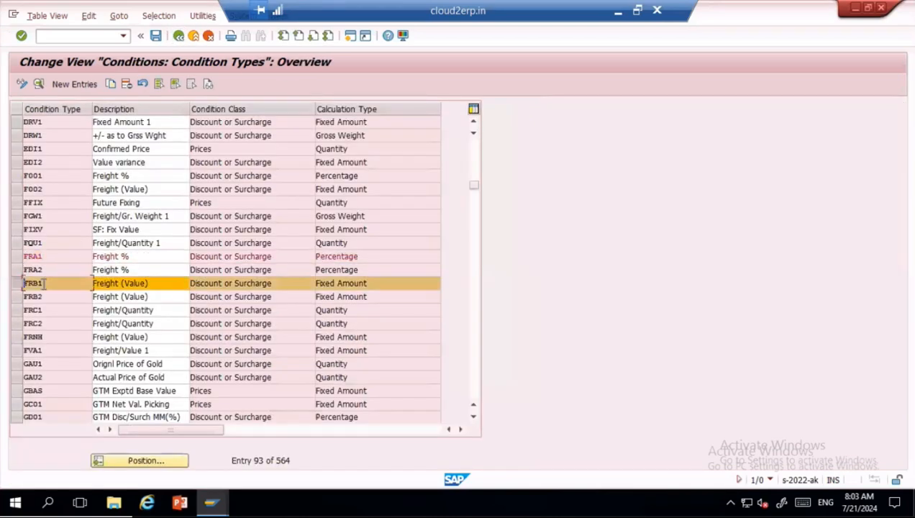
left_click(895, 401)
left_click(117, 296)
left_click(156, 37)
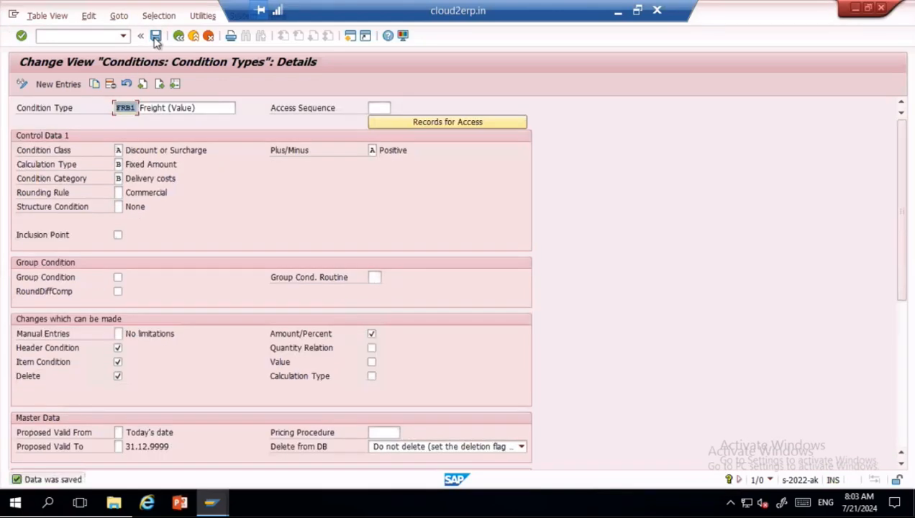
left_click(179, 36)
left_click(180, 37)
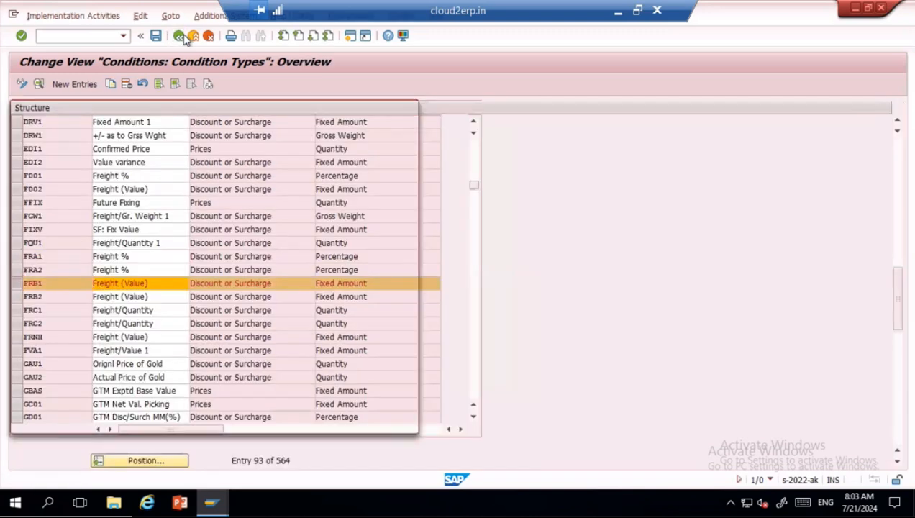
left_click(408, 109)
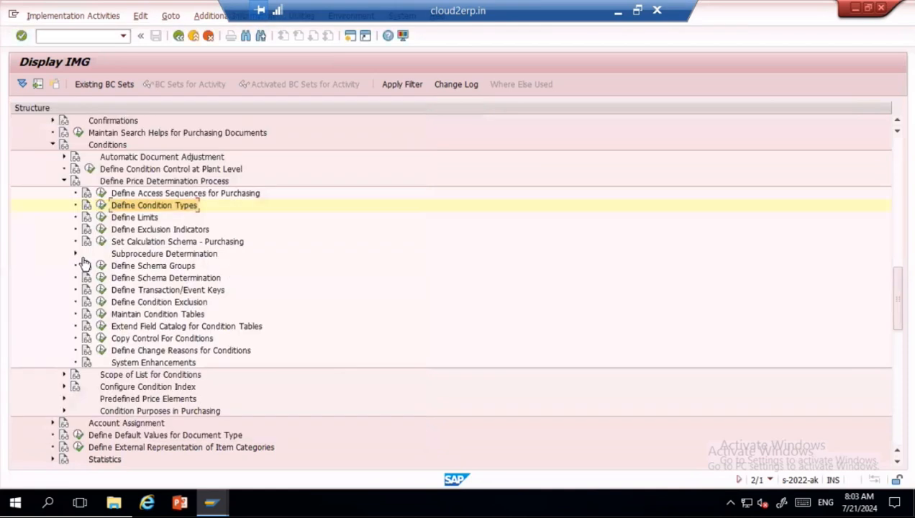
- Create the purchasing calculation schema BAT15 described as "Batch 15 Pricing procedure" and save it to the proposed customizing request
left_click(102, 242)
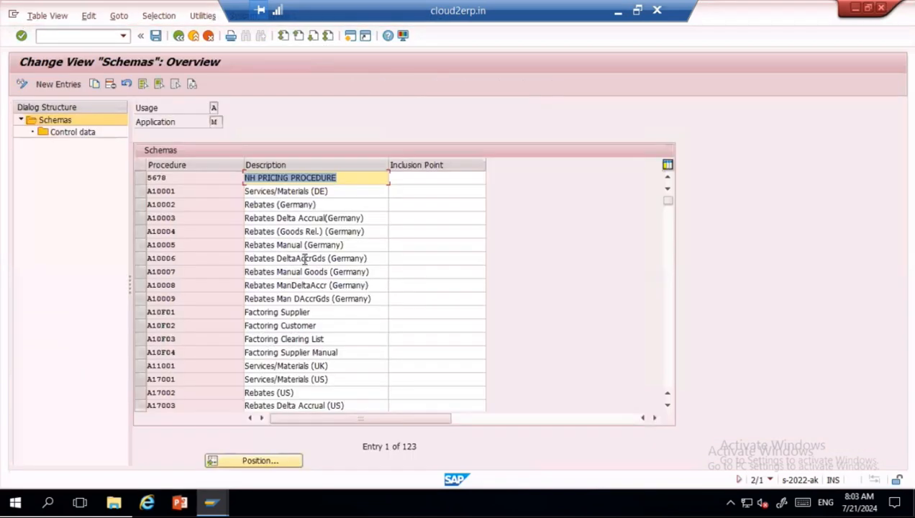
left_click(70, 83)
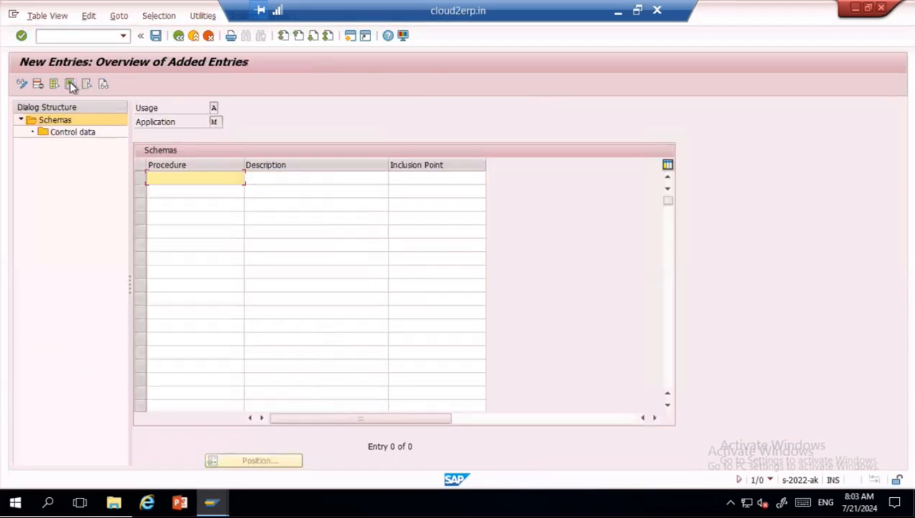
type("Bat15")
key("Tab")
type("Batch 15")
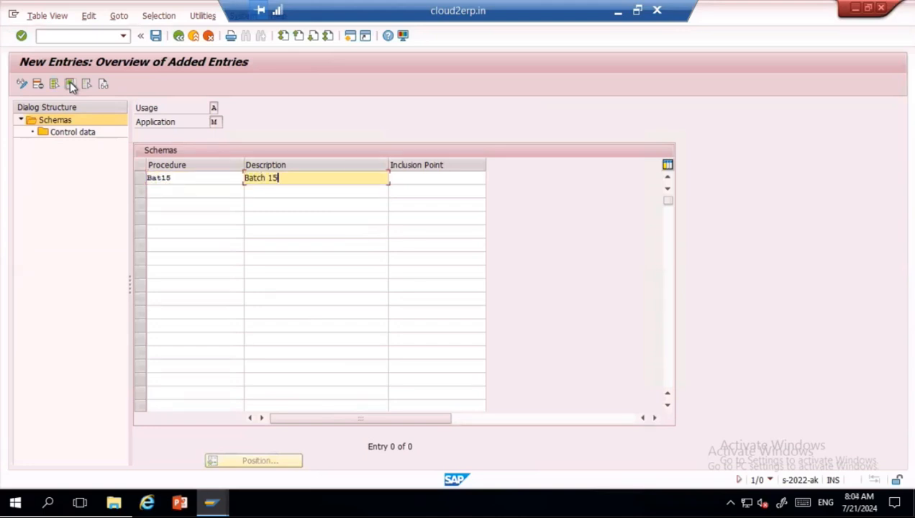
type(" Pricing procedure")
key("Return")
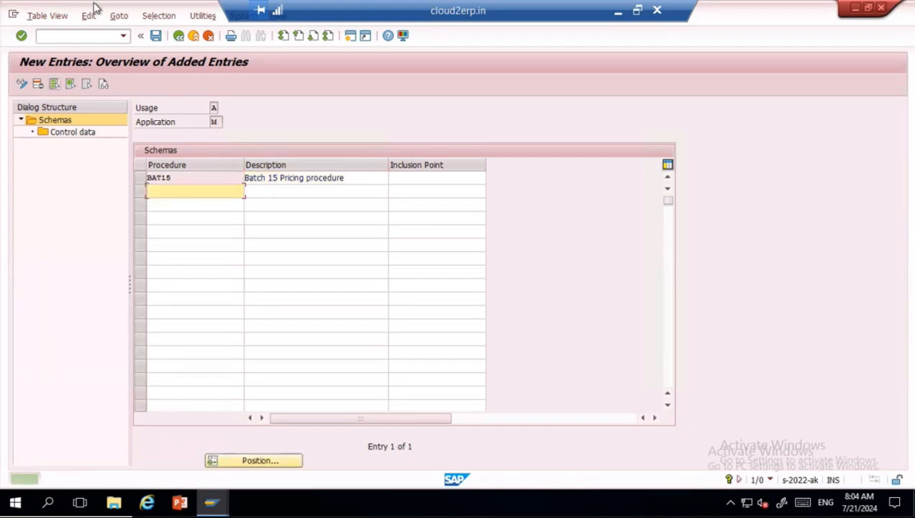
left_click(156, 35)
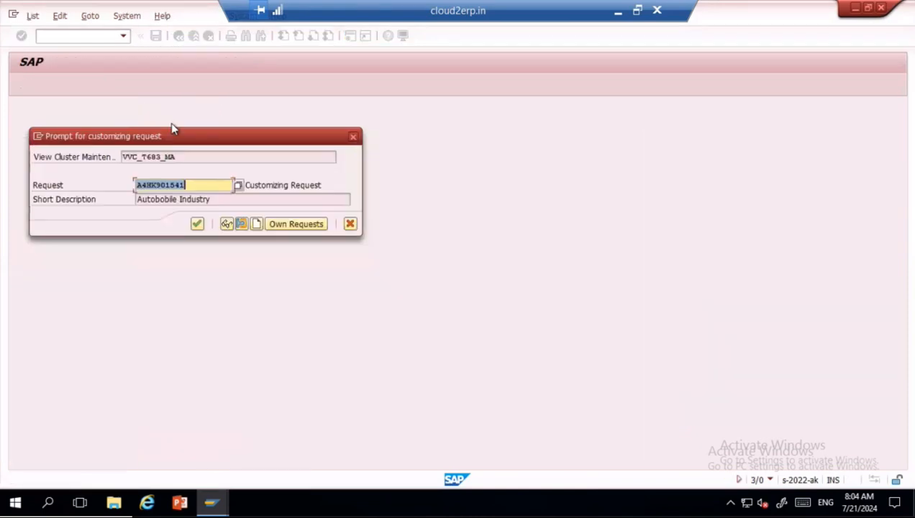
left_click(197, 224)
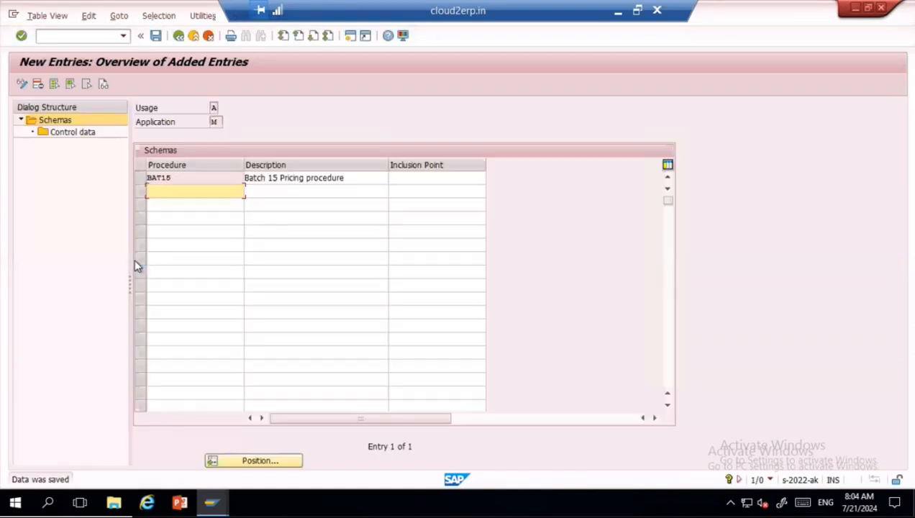
- Start new control data entries for schema BAT15 with two rows for step 10, using counters 1 and 2
left_click(139, 179)
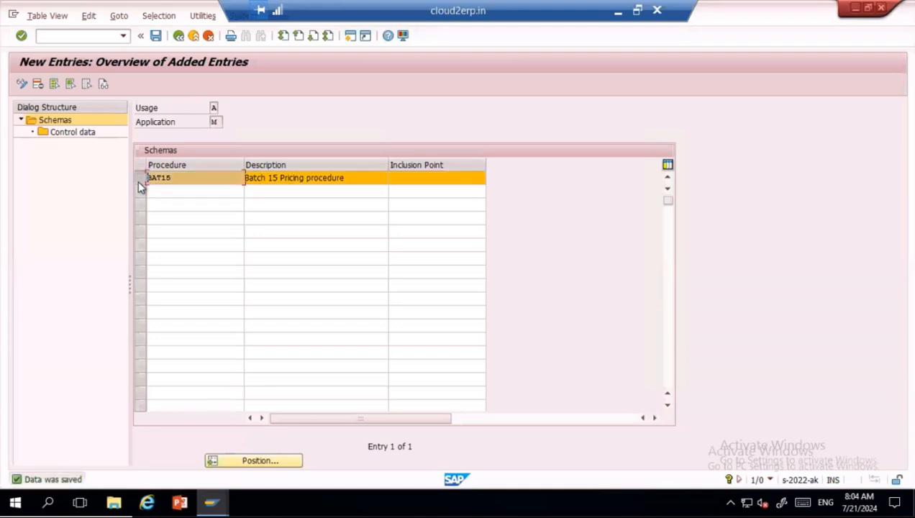
left_click(72, 132)
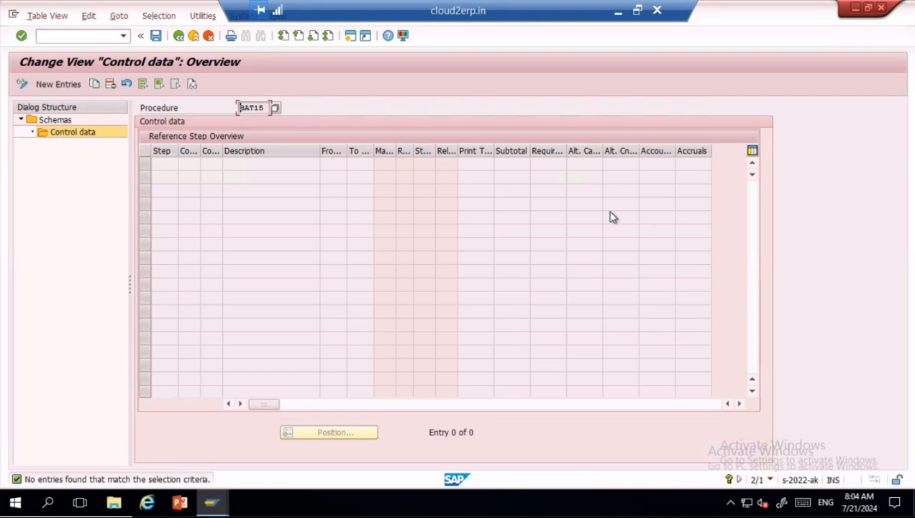
left_click(58, 84)
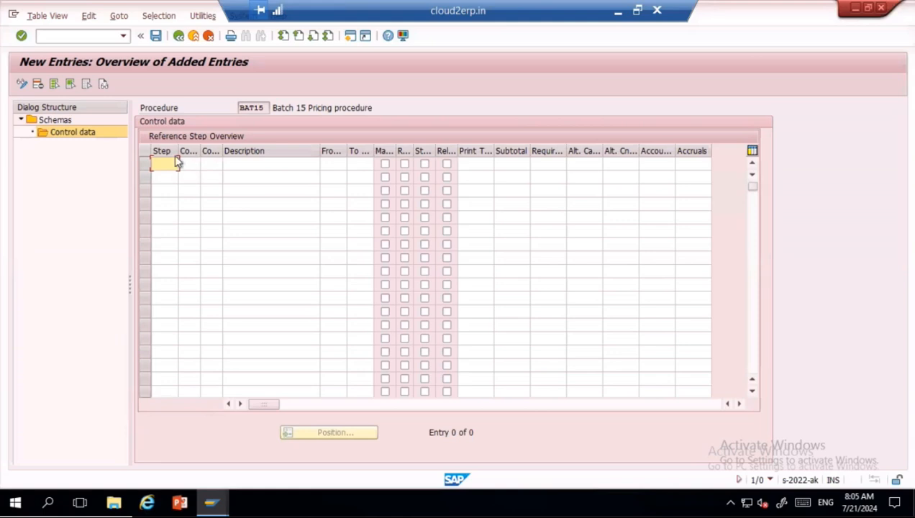
left_click(164, 163)
type("10")
left_click(164, 179)
type("10")
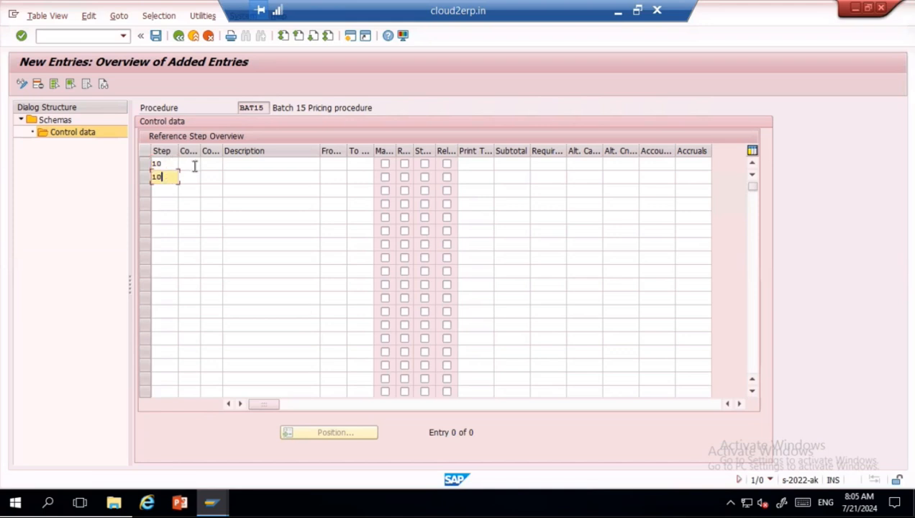
left_click(194, 164)
type("1")
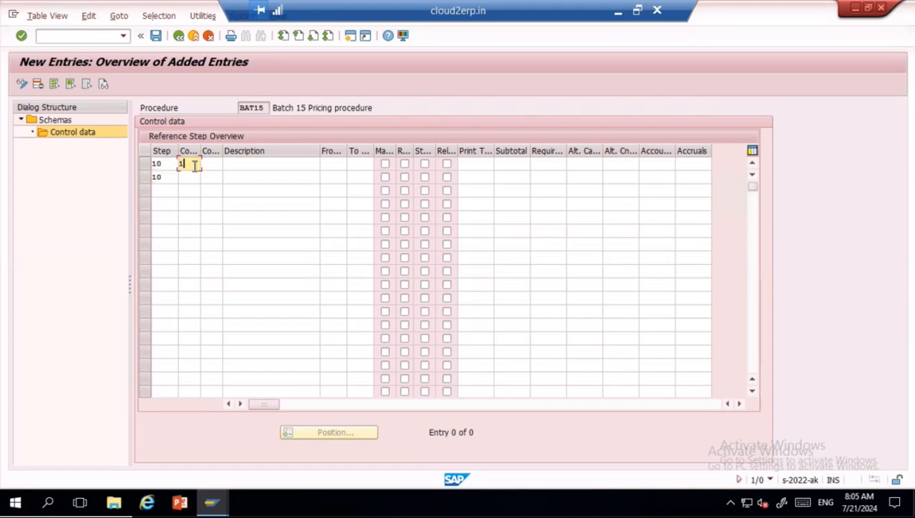
key("Down")
type("2")
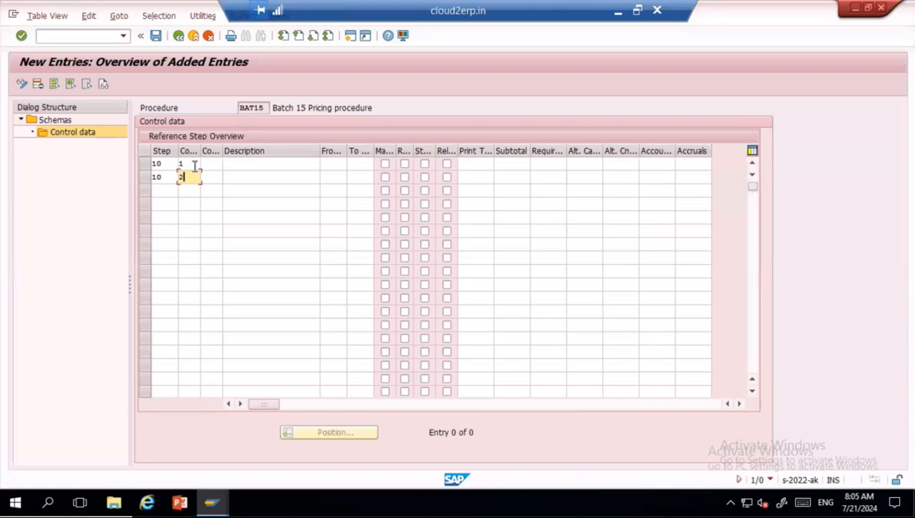
- Assign condition type PB00 to step 10 counter 1 and PBXX to step 10 counter 2, and accept the entries
left_click(204, 163)
type("pb00")
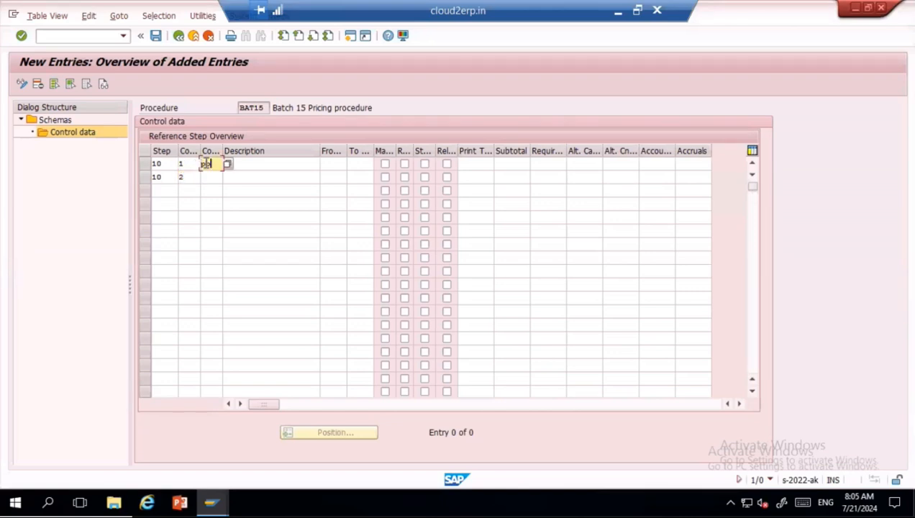
left_click(212, 182)
type("pbxx")
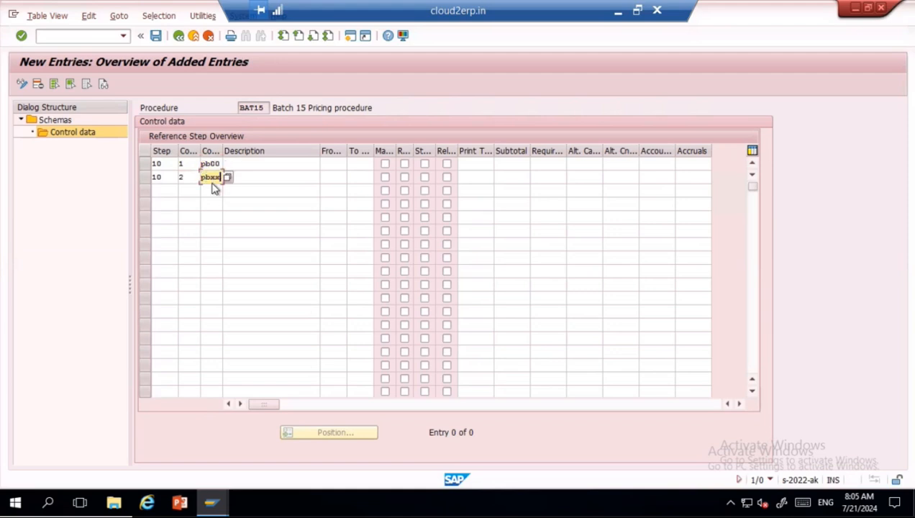
key("Return")
key("Return")
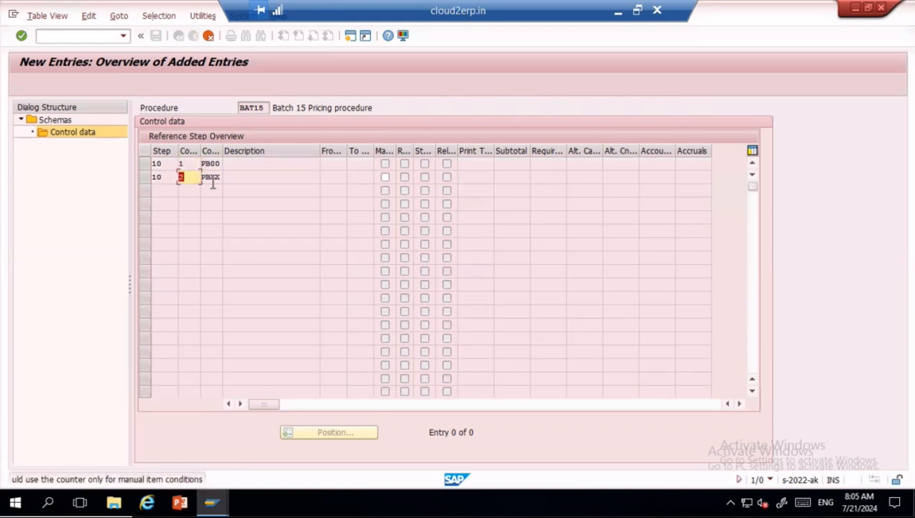
key("Return")
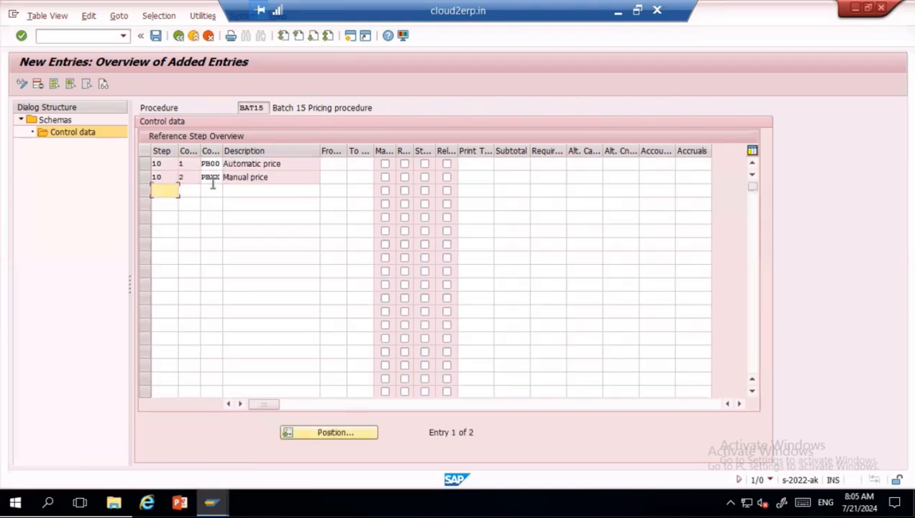
- Highlight the two step 10 rows, PB00 and PBXX, to review their shared step number and separate counters
left_click(145, 164)
left_click(145, 178)
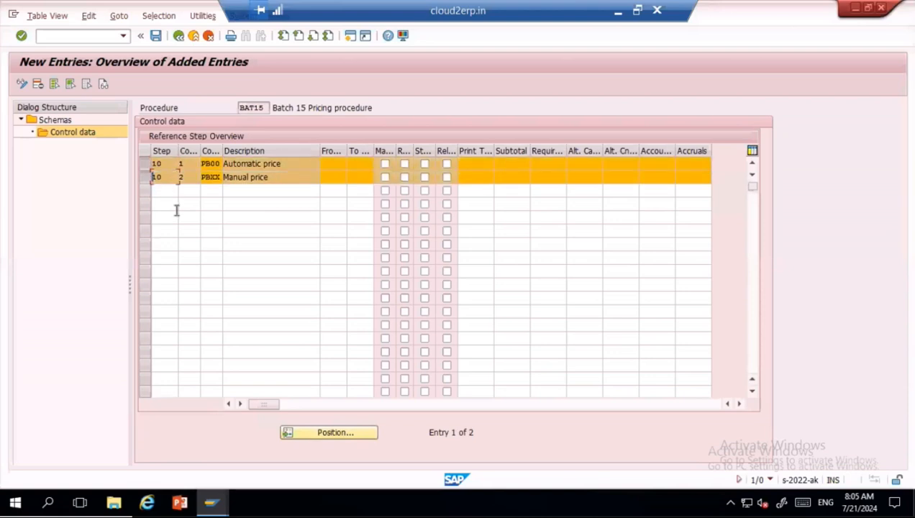
left_click_drag(167, 166, 142, 184)
left_click_drag(189, 180, 157, 184)
left_click(183, 179)
left_click(145, 164)
left_click(145, 177)
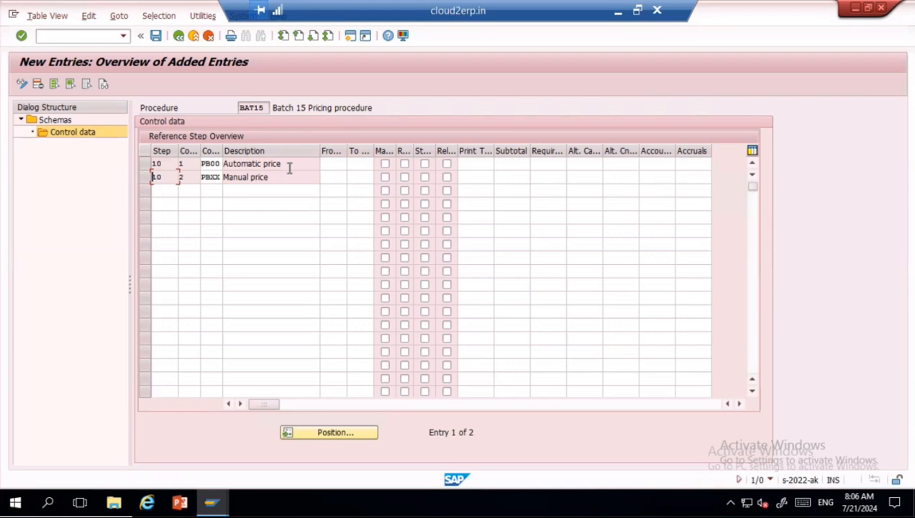
- Add step 20 with the description "Final Gross Price" and no condition type below the two price rows
left_click(263, 192)
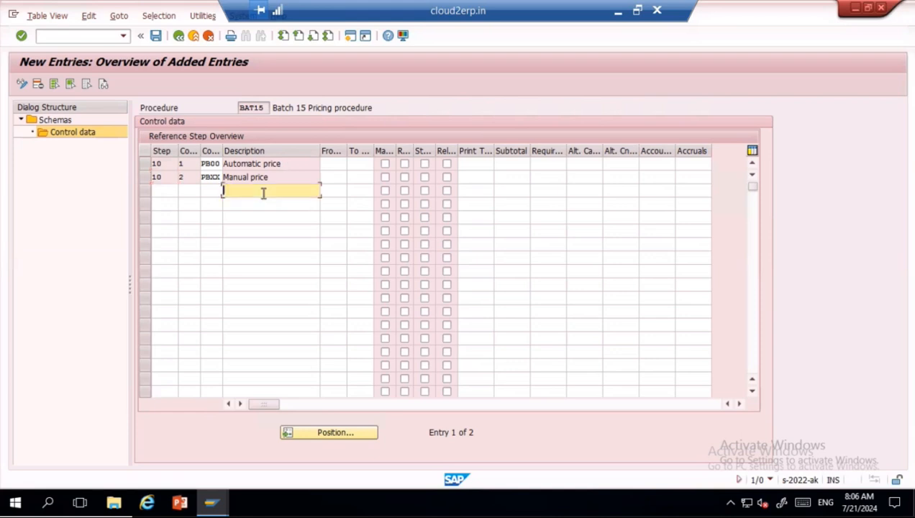
type("Final Gross Price")
left_click(170, 190)
type("0")
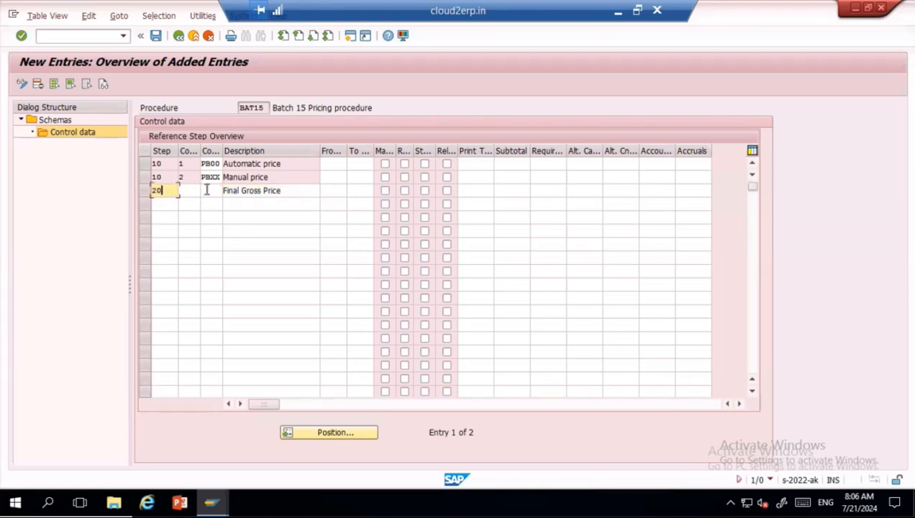
key("Return")
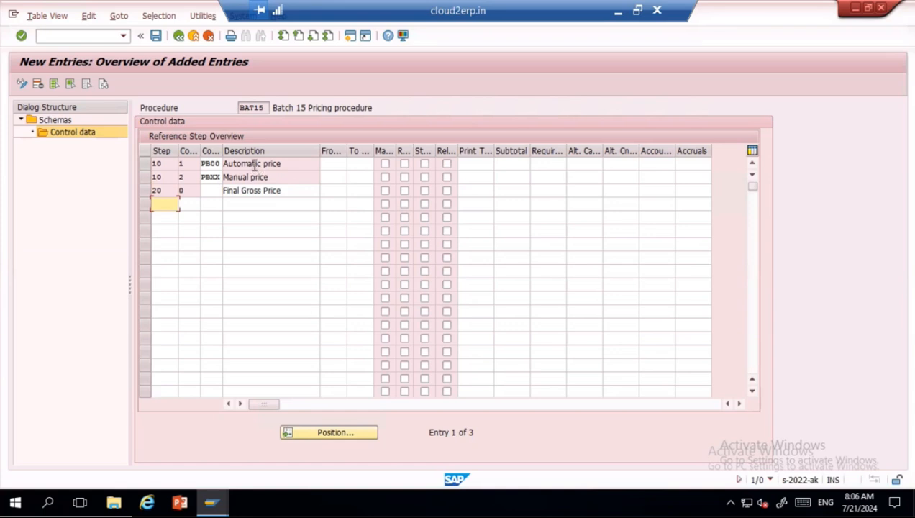
left_click(144, 190)
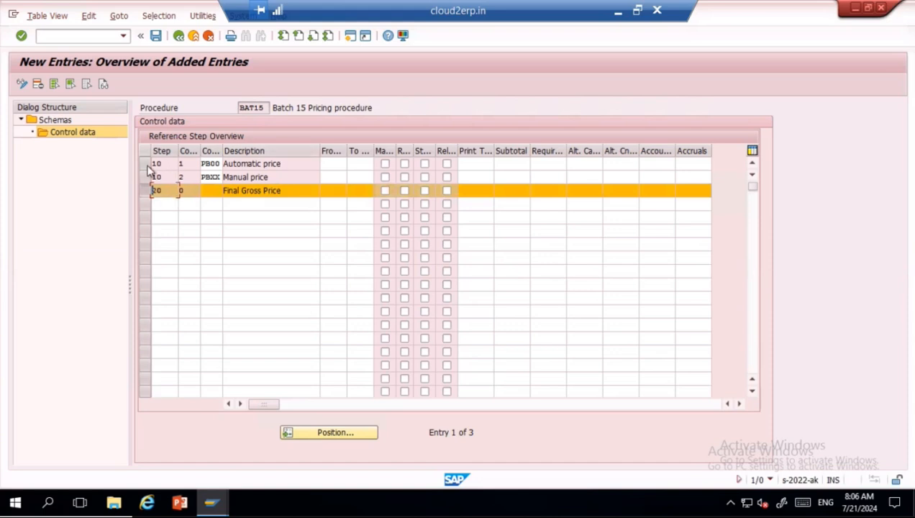
left_click_drag(283, 191, 215, 192)
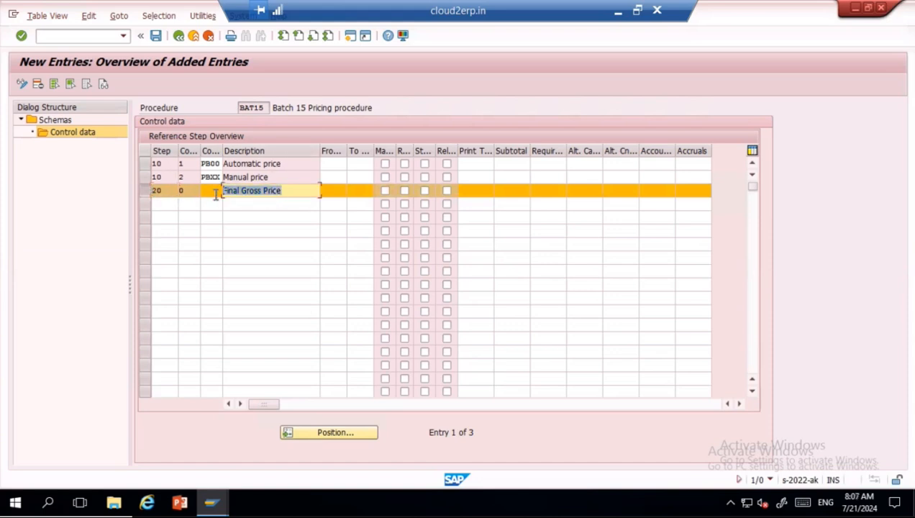
left_click(143, 193)
- Enter step number 30 in the four empty rows below Final Gross Price
left_click(161, 208)
type("30")
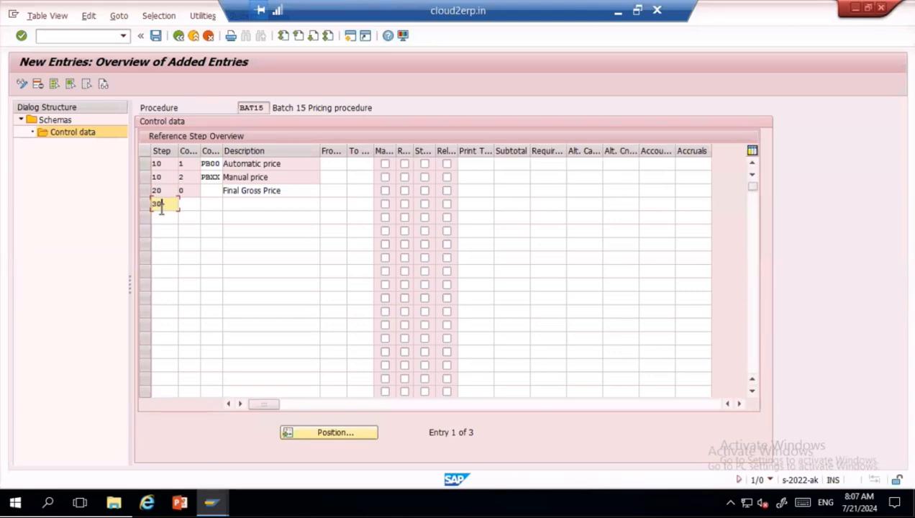
left_click(160, 217)
type("3")
key("Down")
type("30")
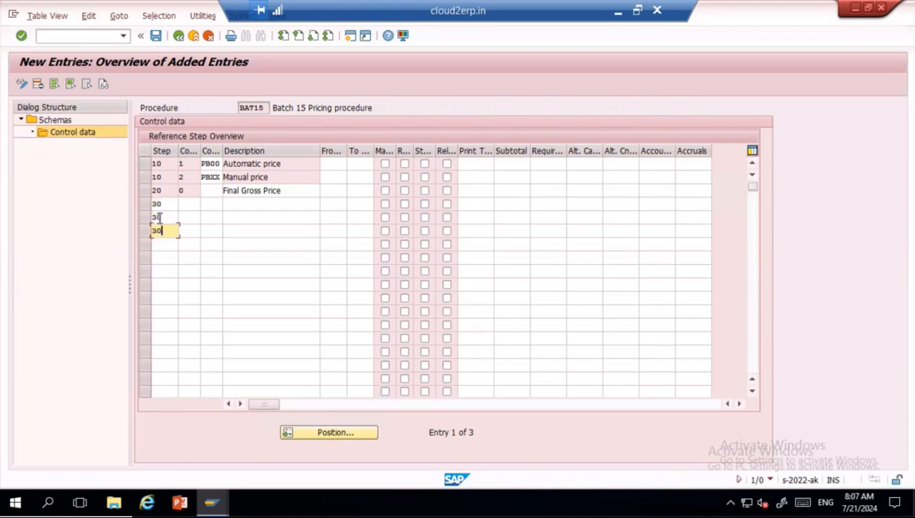
key("Down")
type("30")
- Number the four step 30 rows with counters 1, 2, 3 and 4
left_click(190, 203)
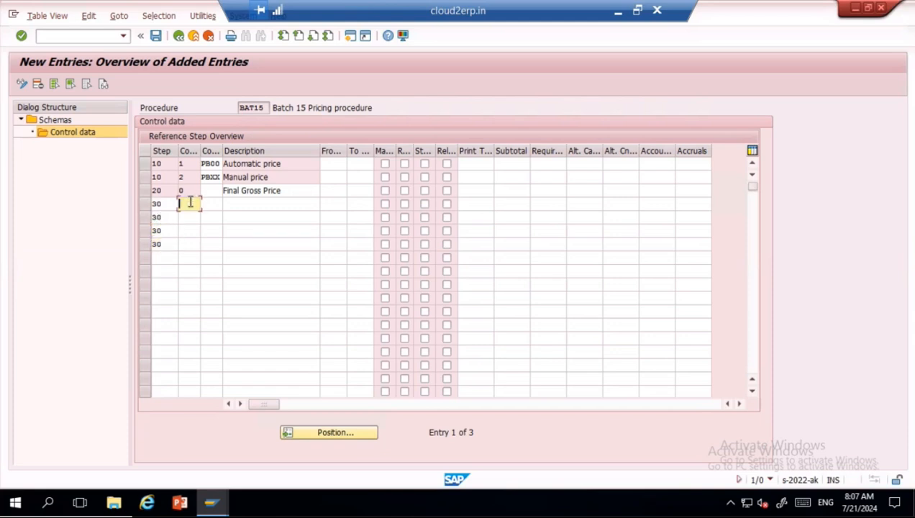
type("1")
key("Down")
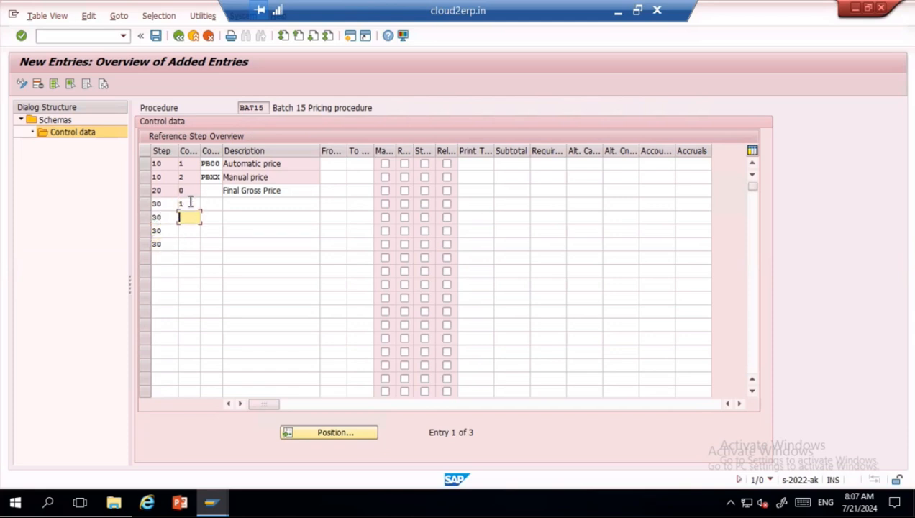
type("2")
key("Down")
type("3")
key("Down")
type("4")
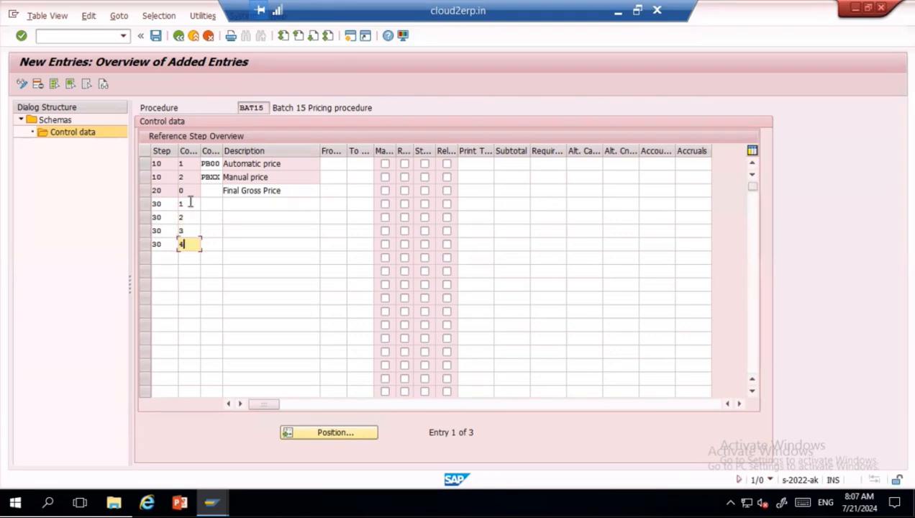
- Assign discount condition types V002, V003, V004 and V005 to step 30 counters 1 to 4 and accept the entries
left_click(210, 204)
type("V002")
left_click(217, 218)
type("V003")
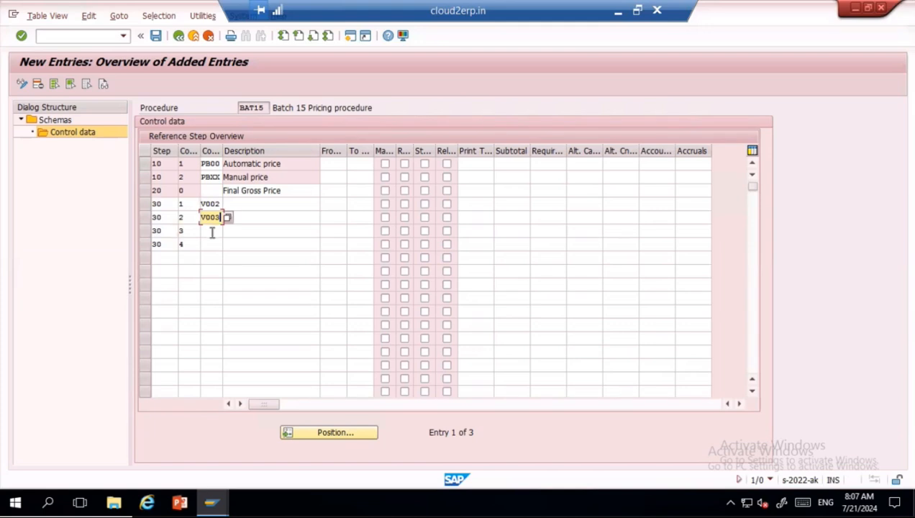
left_click(211, 231)
type("V004")
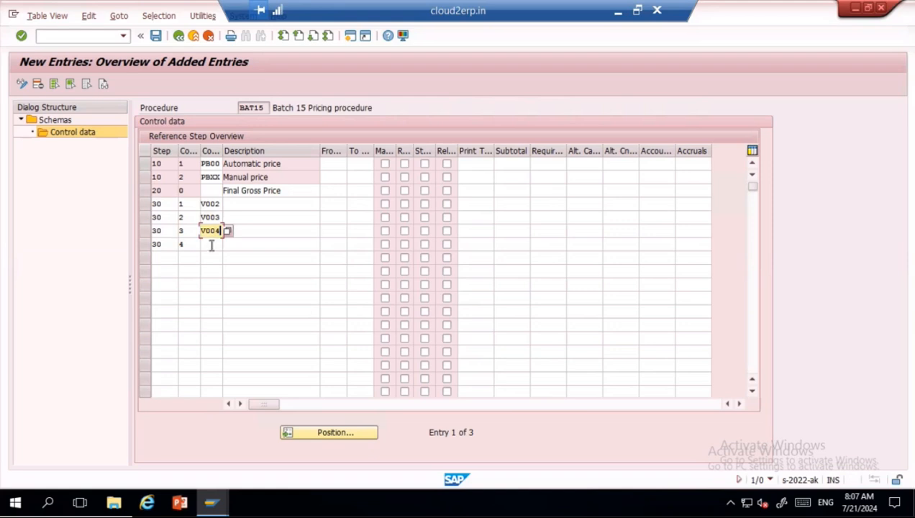
left_click(211, 245)
type("V005")
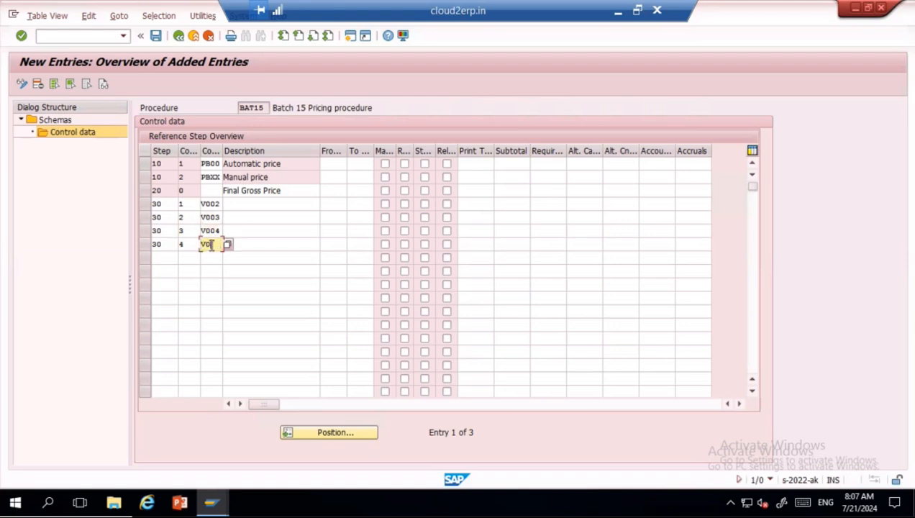
key("Return")
key("Return")
key("Return")
key("Return")
key("Return")
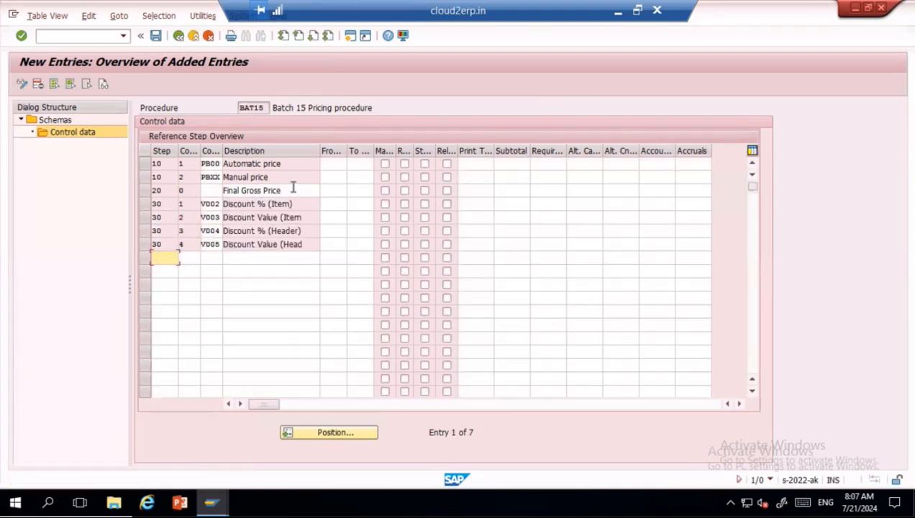
- Review the descriptions of the step 30 discount rows for V003, V004 and V005
mouse_move(229, 205)
left_mouse_down()
mouse_move(301, 216)
mouse_move(215, 216)
left_mouse_up()
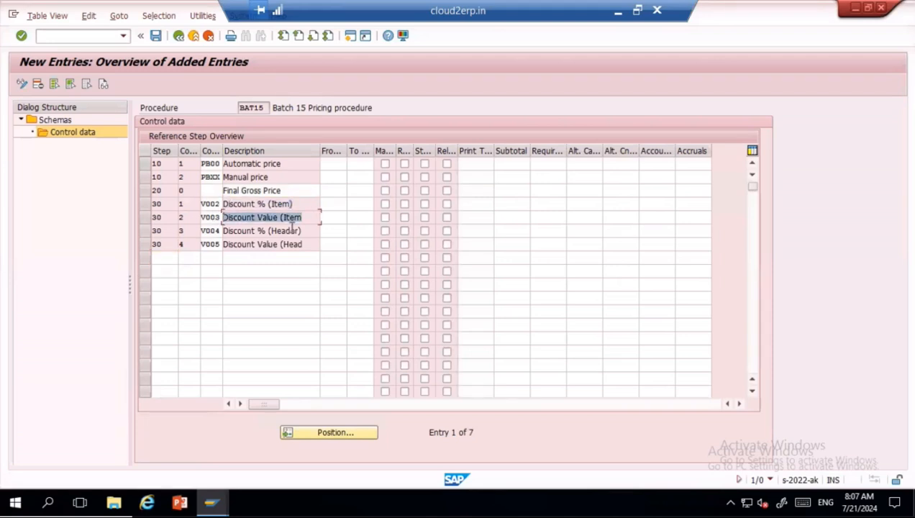
left_click_drag(307, 231, 201, 231)
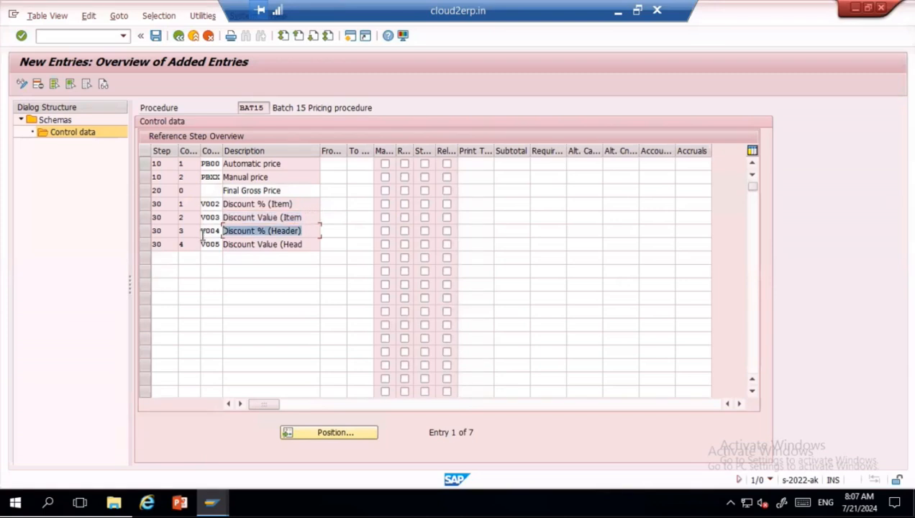
left_click_drag(306, 245, 201, 246)
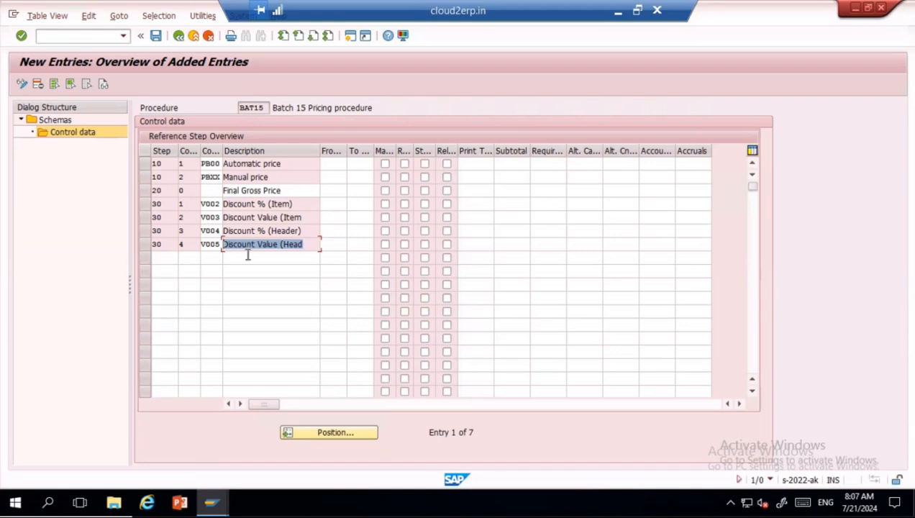
- Add step 40 below the discount rows with the description "Value after discount"
left_click(170, 259)
type("40")
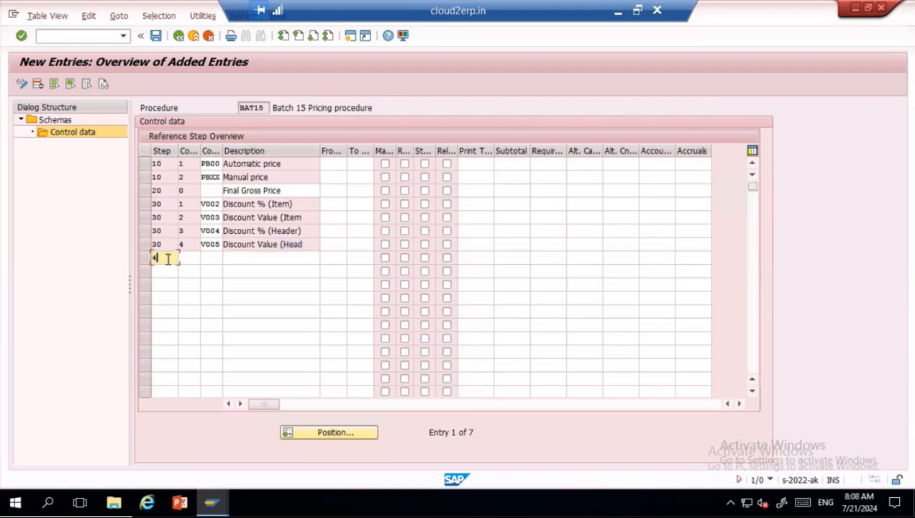
left_click(240, 261)
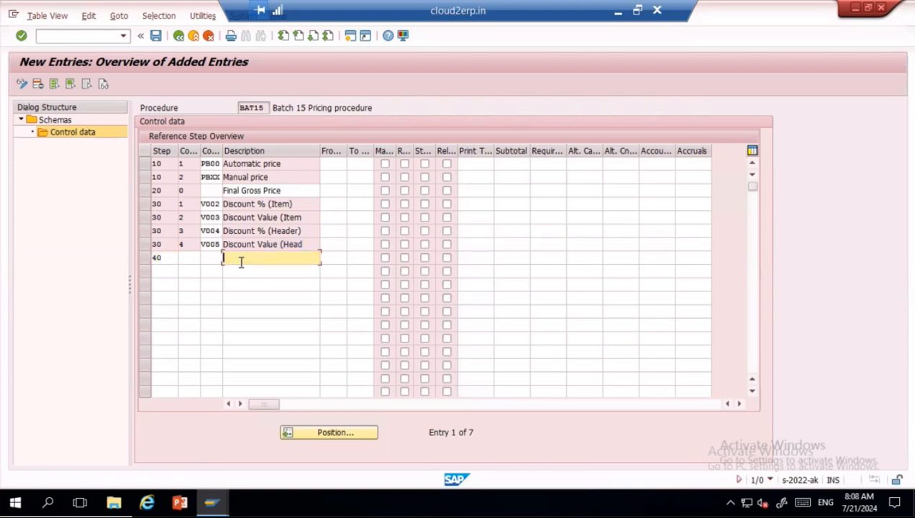
type("Value after discount")
key("Return")
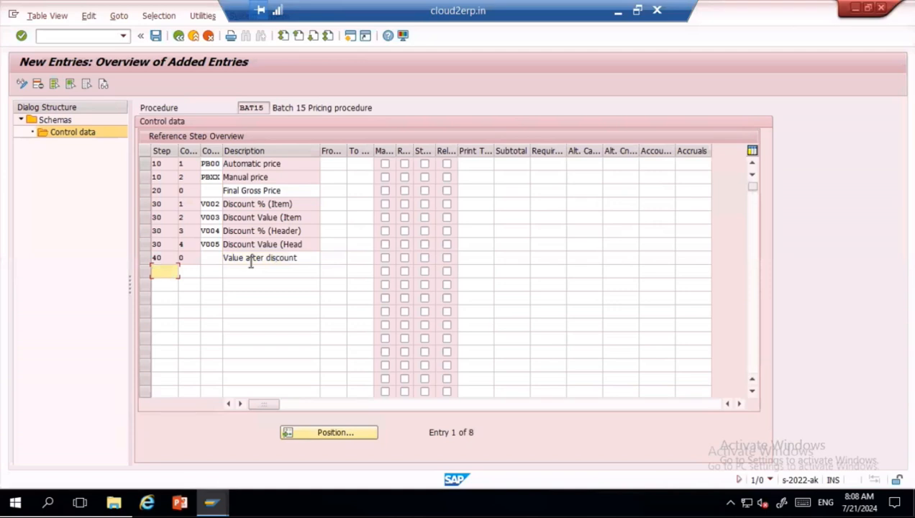
- Mark the Final Gross Price and Value after discount rows, and end the PowerPoint slide show keeping the ink annotations
left_click(145, 191)
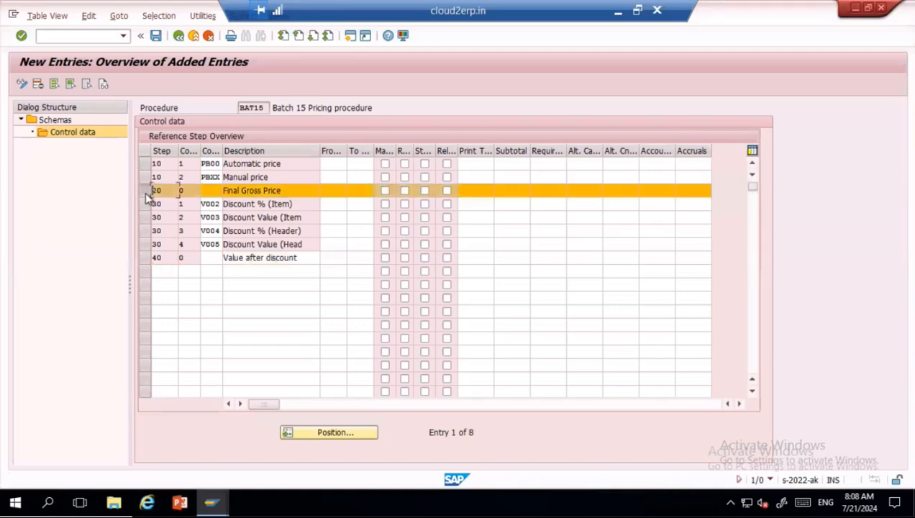
left_click(145, 259)
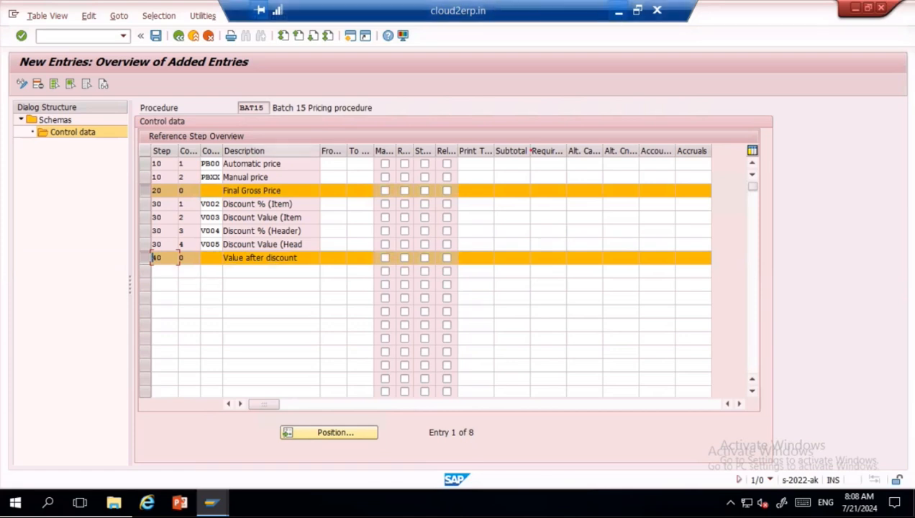
left_click(615, 12)
right_click(516, 176)
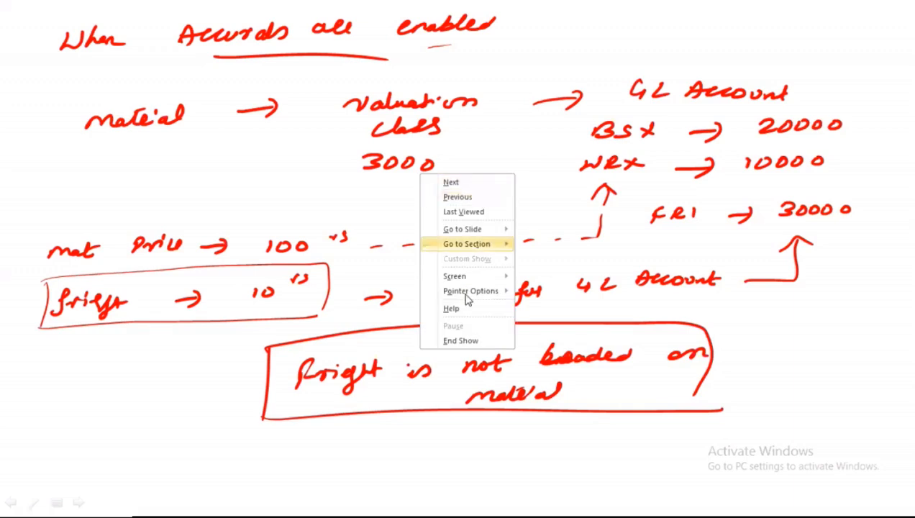
left_click(461, 340)
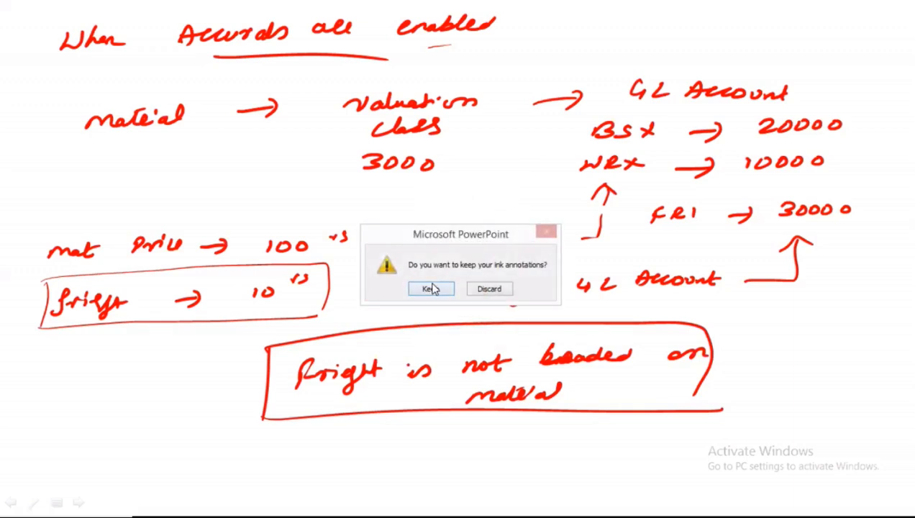
left_click(430, 289)
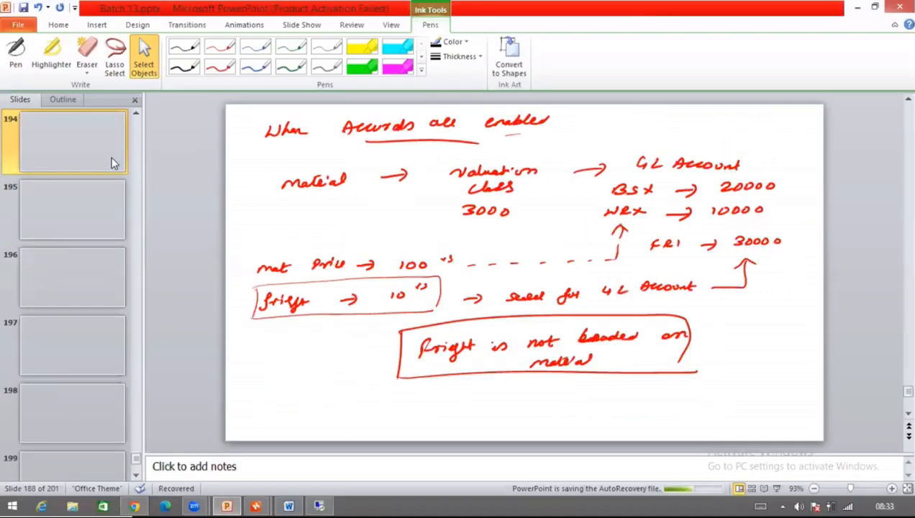
- Go back through the presentation to slide 184 with the handwritten laptop pricing procedure example
left_click(136, 113)
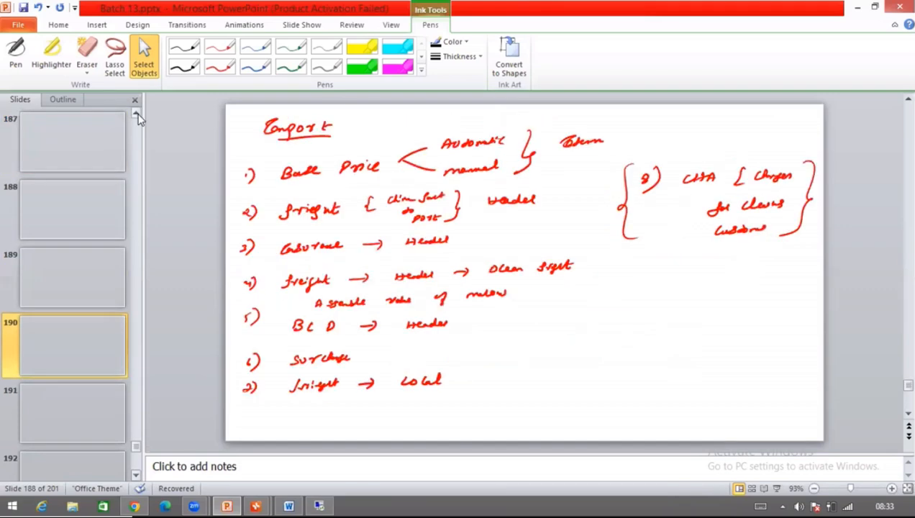
left_click(95, 145)
key("Up")
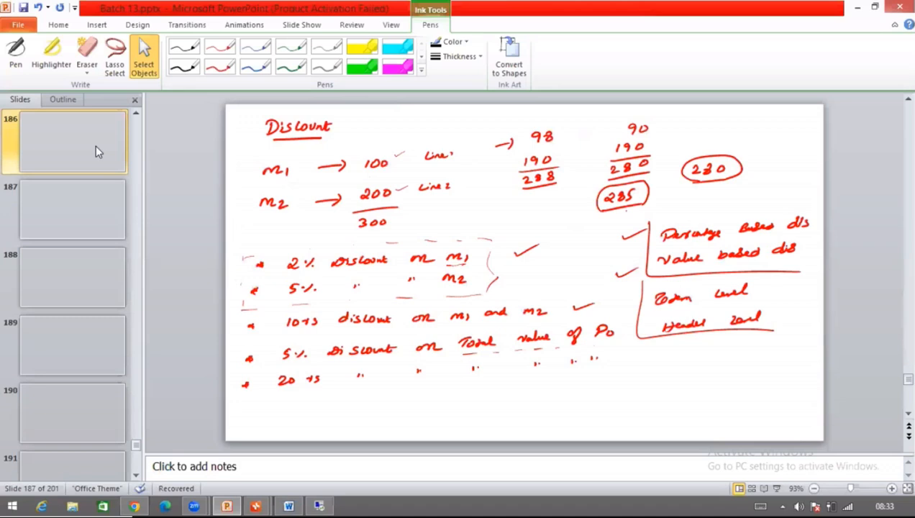
key("Up")
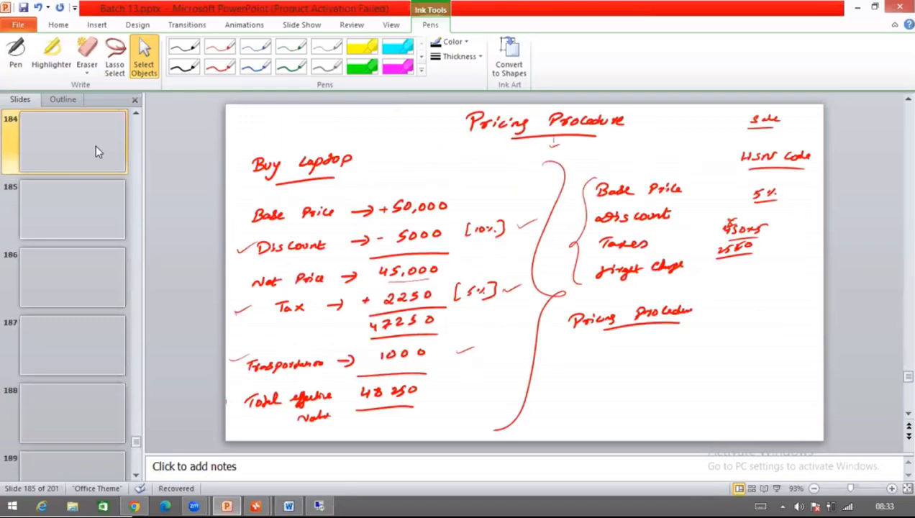
key("Up")
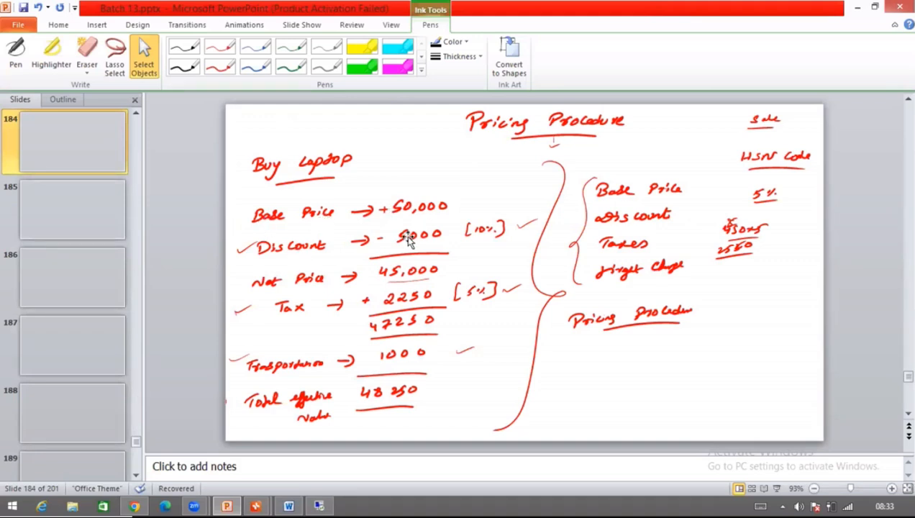
- Compare the BAT15 subtotal and discount rows in SAP with the net price calculation in the PowerPoint laptop example
key("alt+Tab")
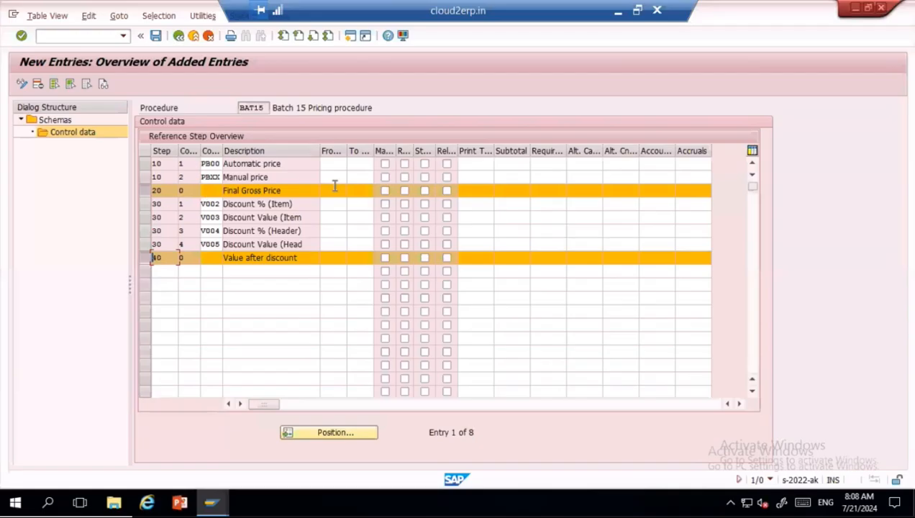
key("alt+Tab")
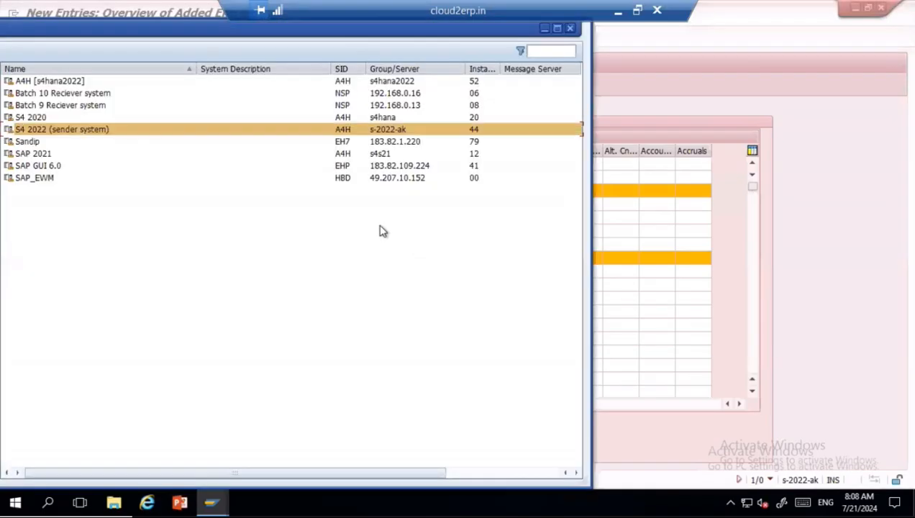
key("alt+Tab")
left_click(616, 12)
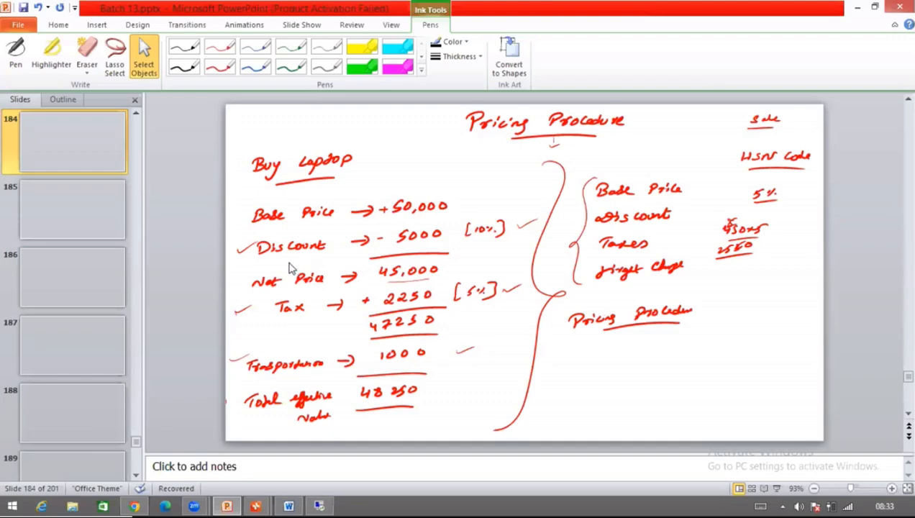
key("alt+Tab")
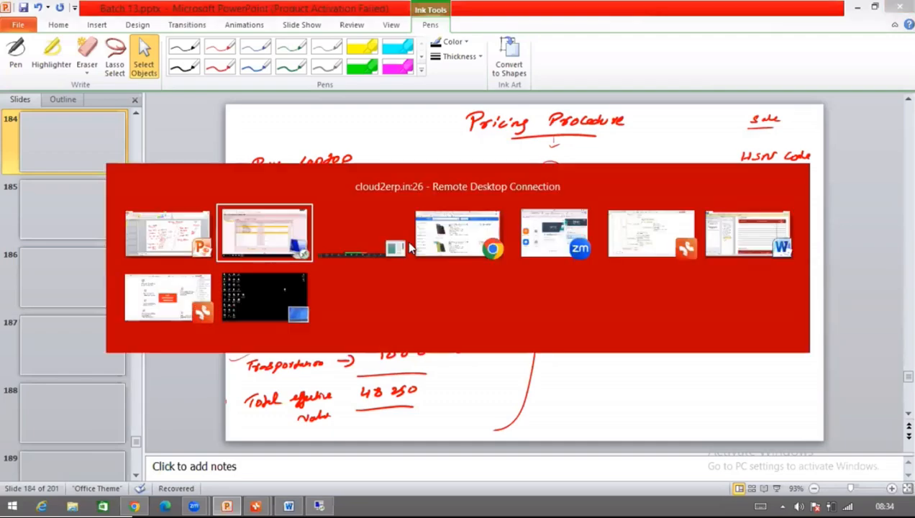
left_click(145, 218)
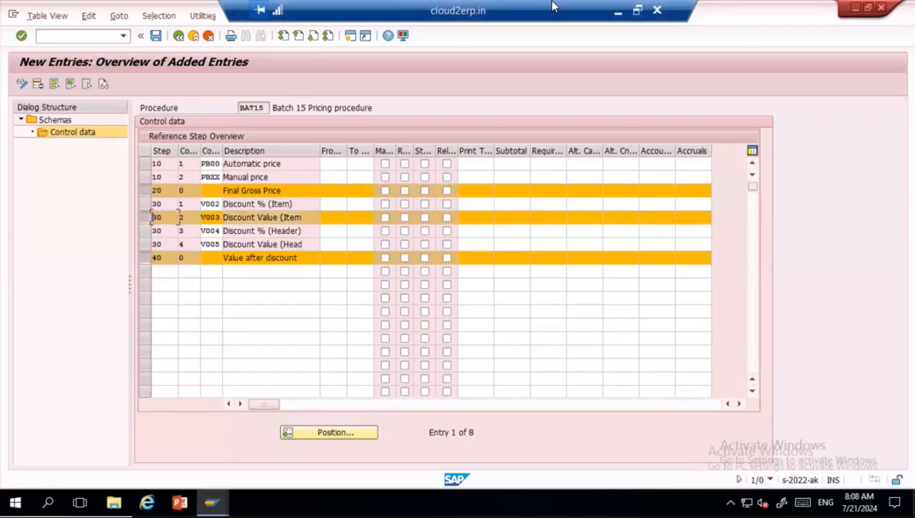
left_click(619, 12)
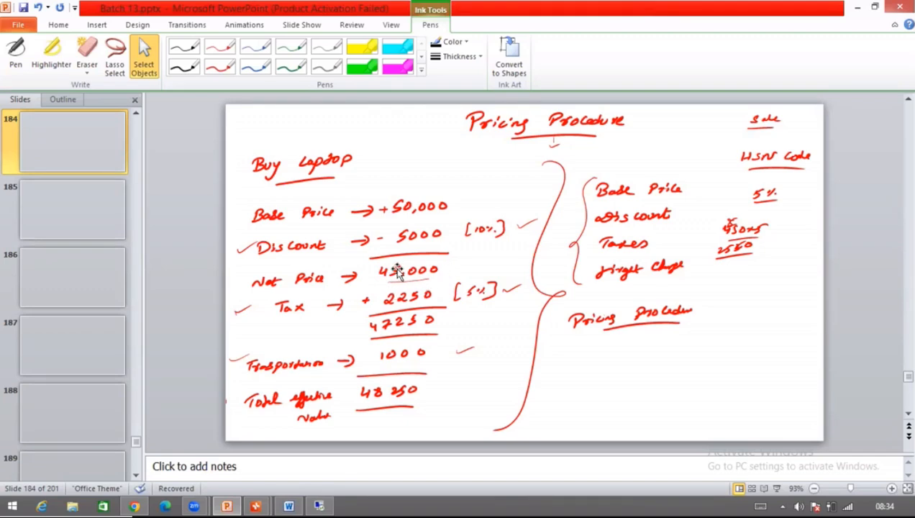
key("alt+Tab")
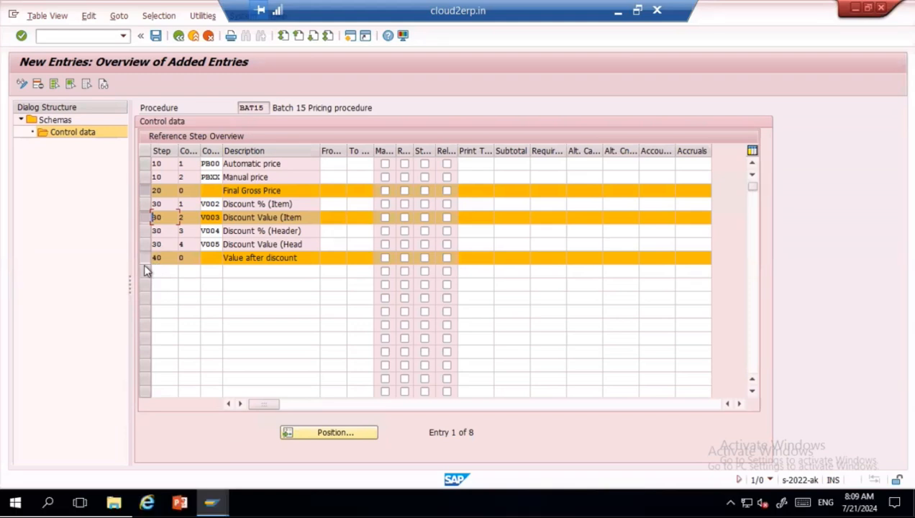
- Clear the row selections and add step 50, counter 1, with tax condition type V006 below Value after discount
left_click(147, 193)
left_click(145, 217)
left_click(167, 267)
left_click(145, 258)
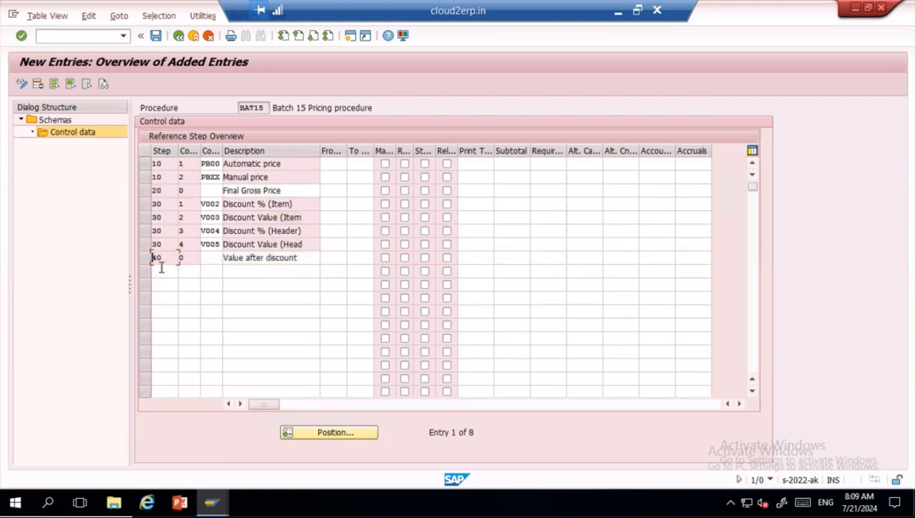
type("50")
key("Tab")
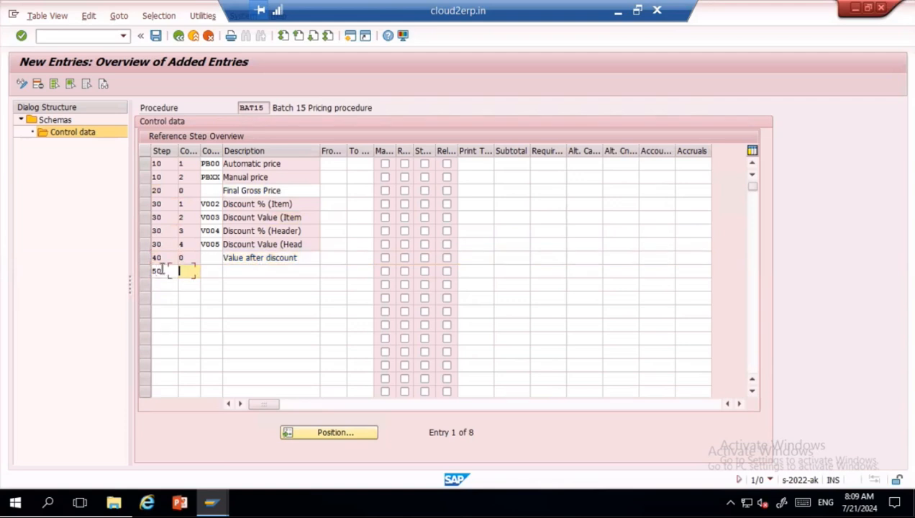
type("1")
key("Tab")
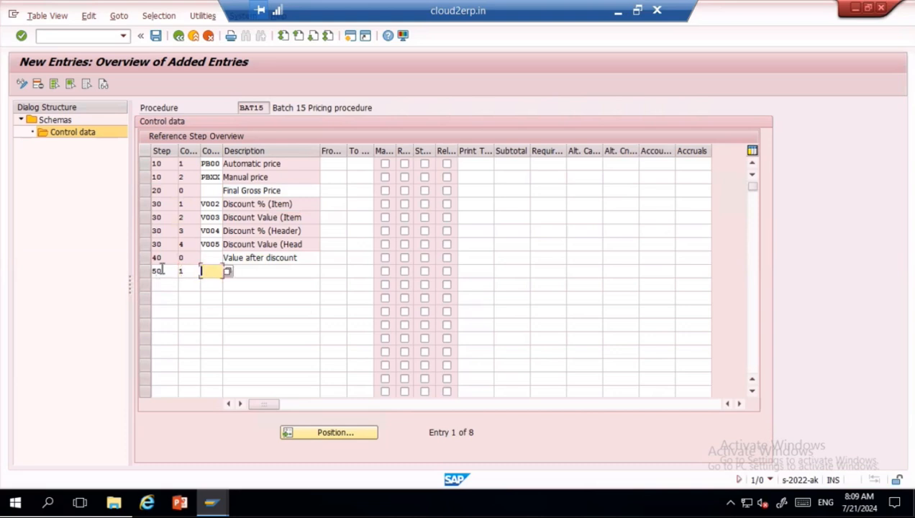
type("V006")
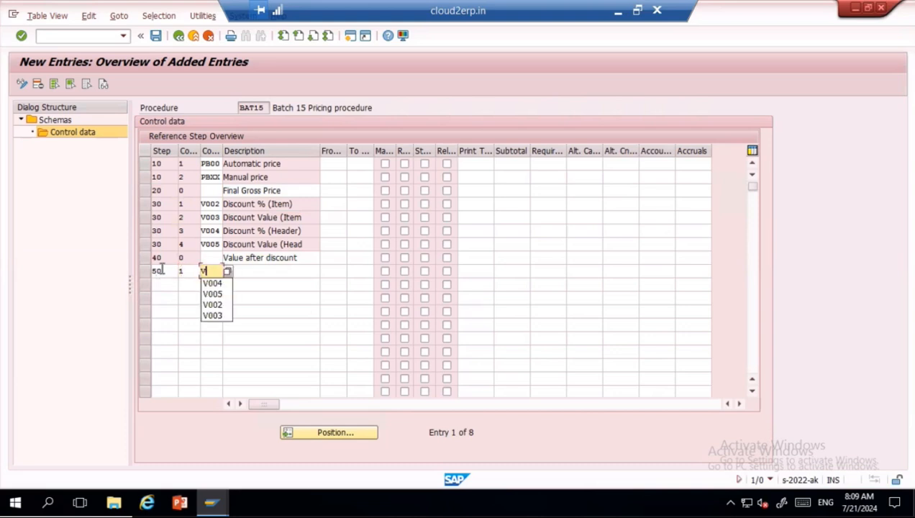
key("Return")
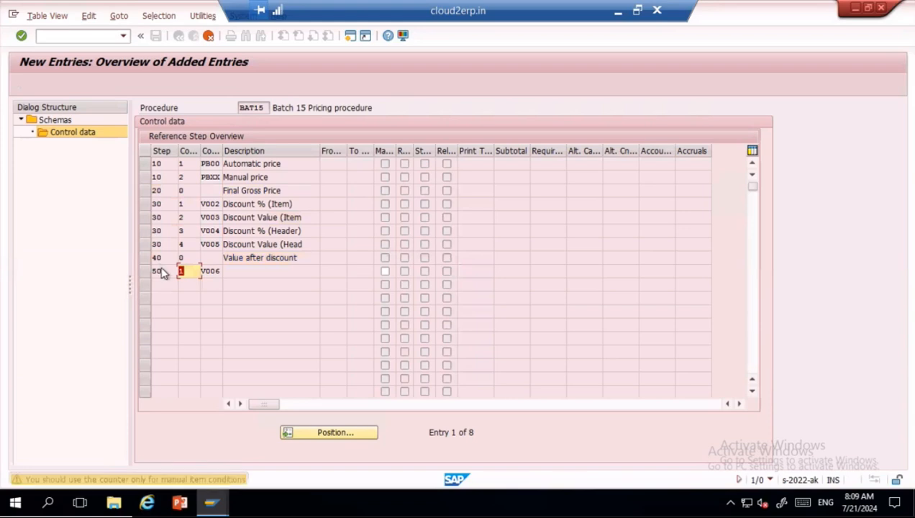
key("Return")
- Add step 60 below the tax row with the description "Value include TAX"
type("60")
key("Tab")
key("Tab")
key("Tab")
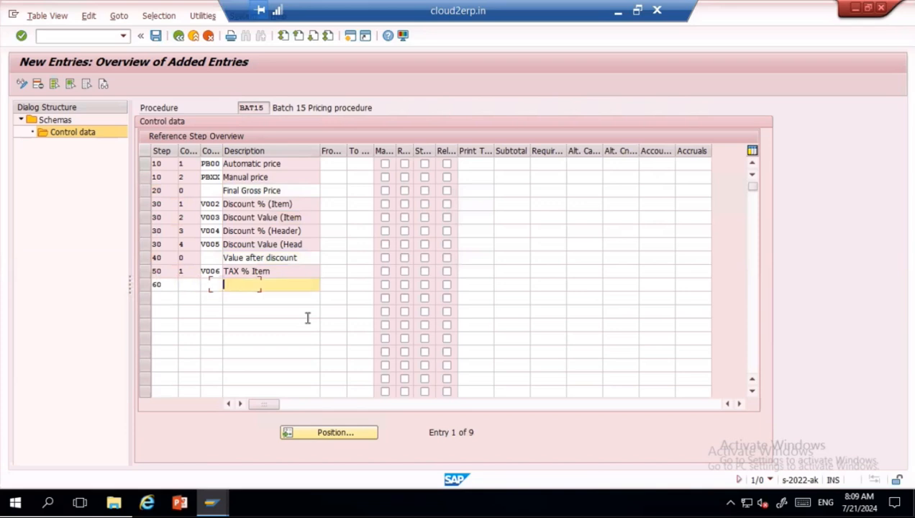
type("Va")
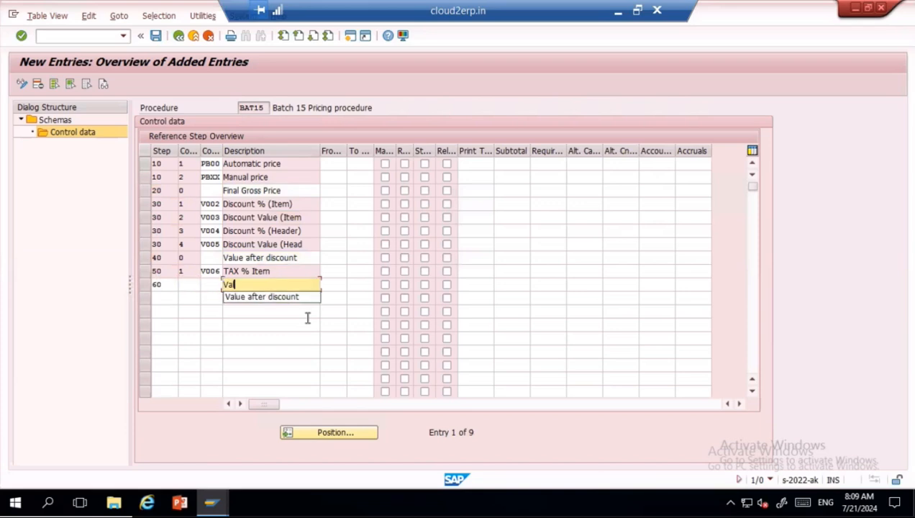
type("lue a")
type("fte")
key("BackSpace")
key("BackSpace")
key("BackSpace")
key("BackSpace")
key("BackSpace")
type("clus")
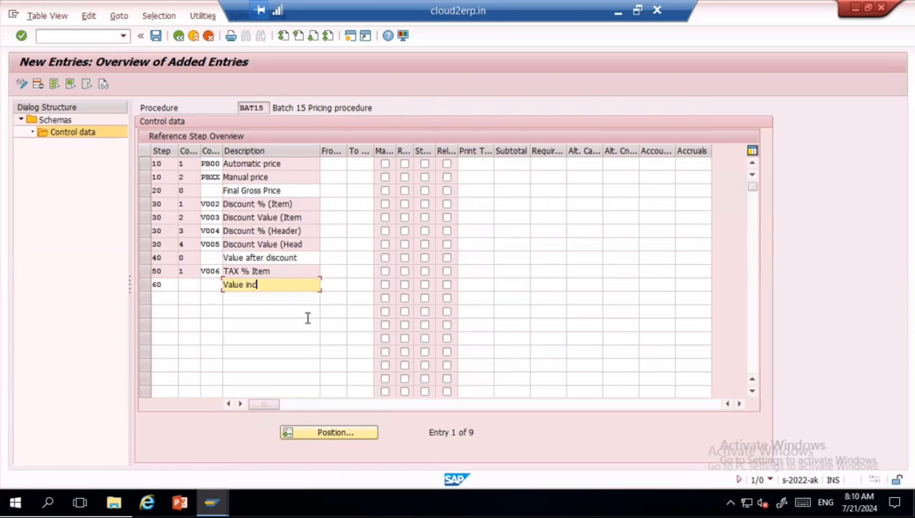
key("BackSpace")
key("BackSpace")
key("BackSpace")
key("BackSpace")
type("lude TAX")
key("Return")
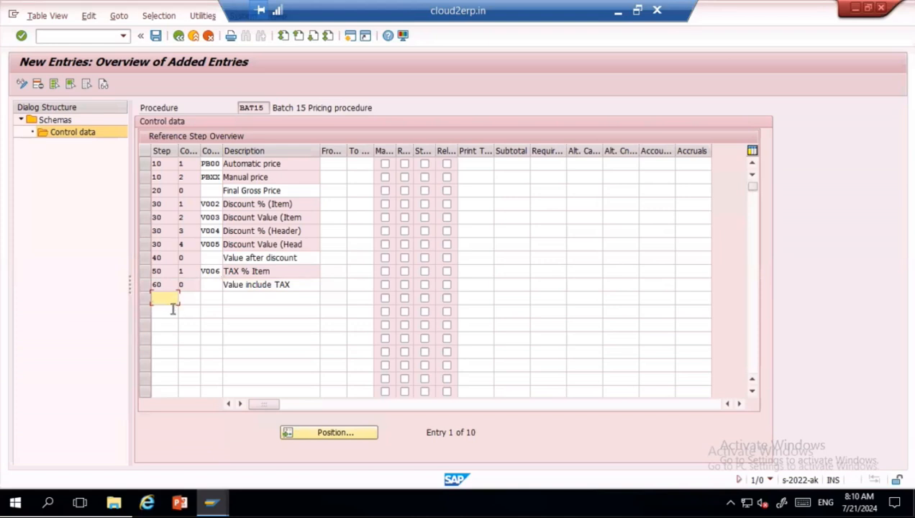
- Enter step number 70 in the two empty rows below Value include TAX, with counters 1 and 2
type("70")
key("Tab")
left_click(164, 312)
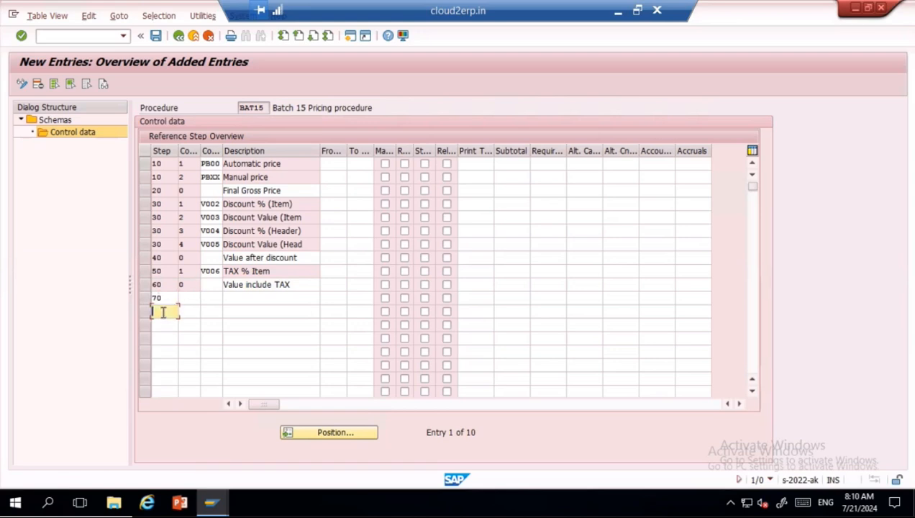
type("70")
left_click(190, 298)
type("1")
key("Down")
type("2")
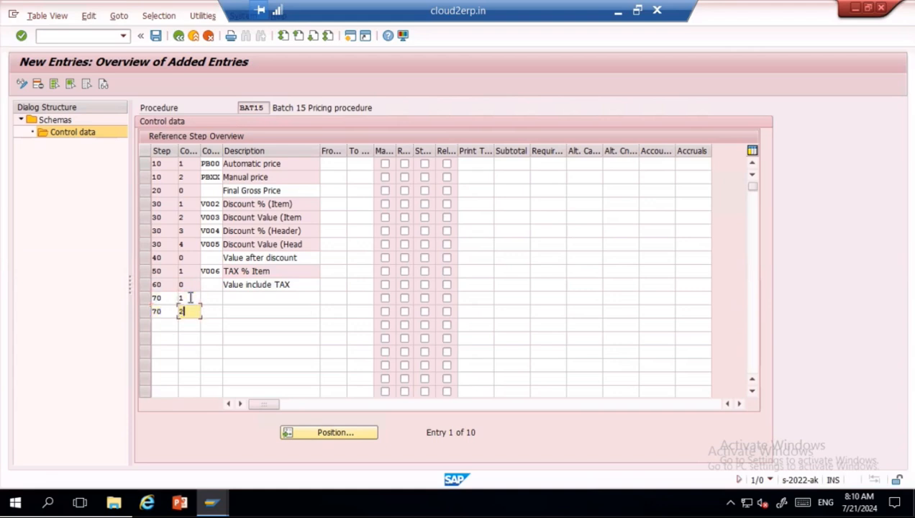
- Assign freight condition types FRA1 and FRB1 to step 70 counters 1 and 2
left_click(210, 300)
type("FRA1")
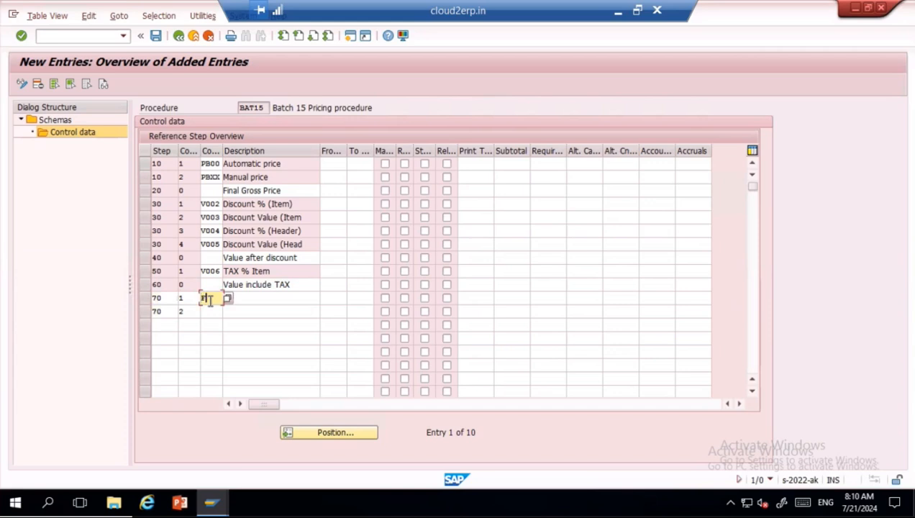
key("Return")
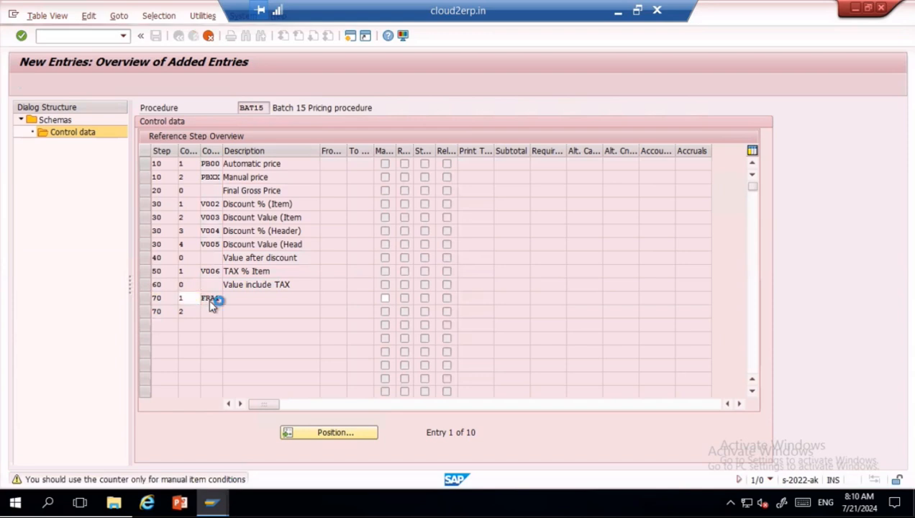
left_click(215, 311)
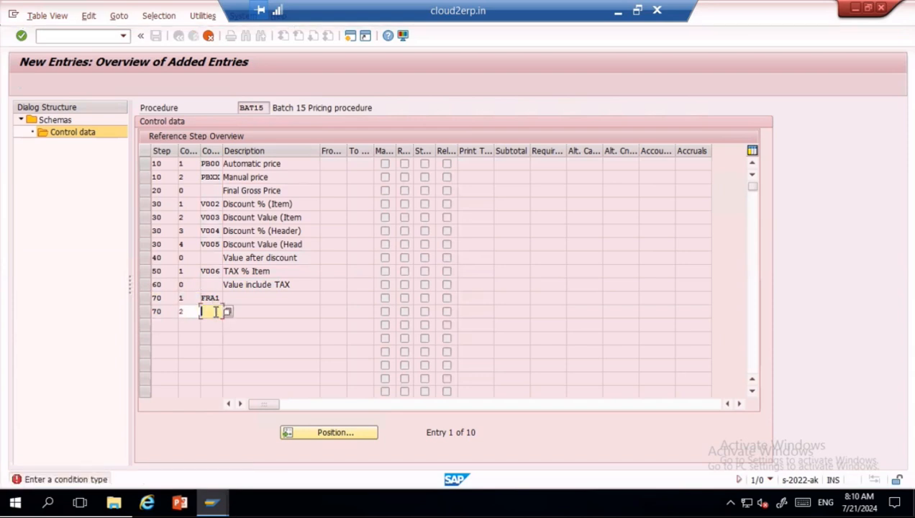
type("FRB1")
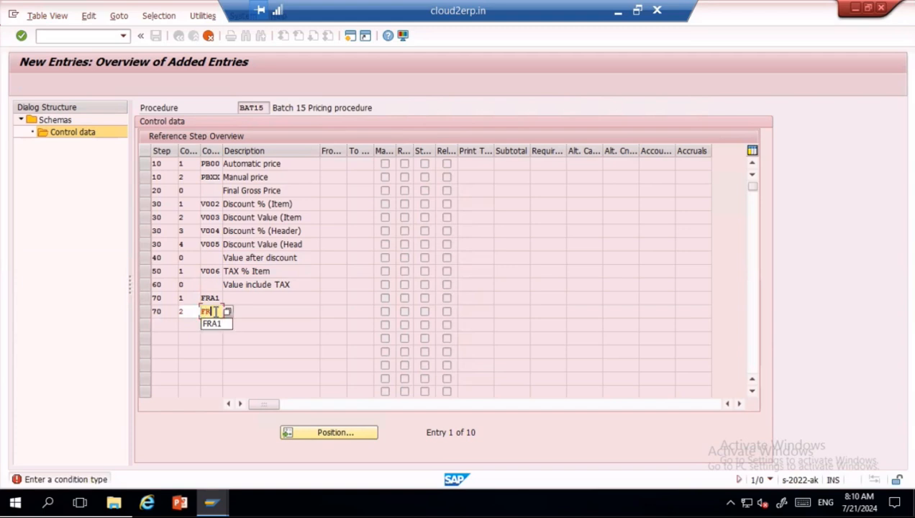
key("Return")
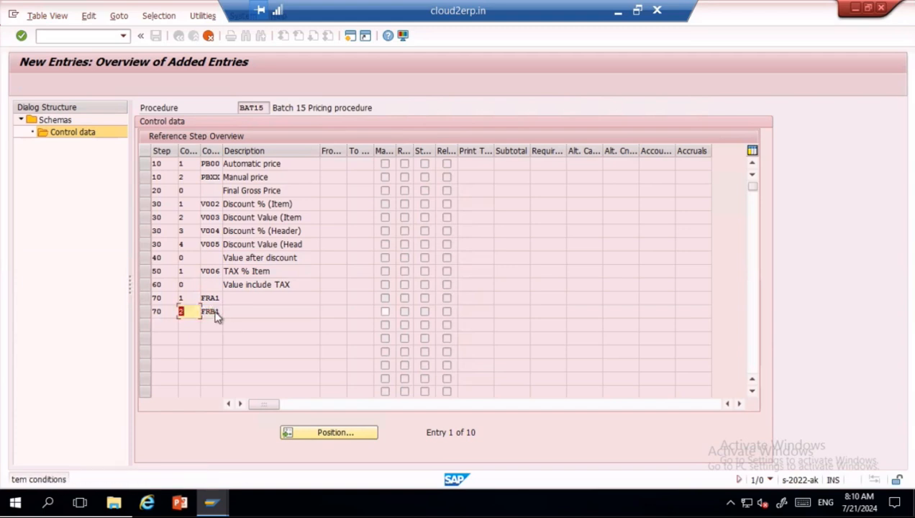
- Confirm the freight condition types in step 70 and check the descriptions of FRA1 and FRB1
key("Return")
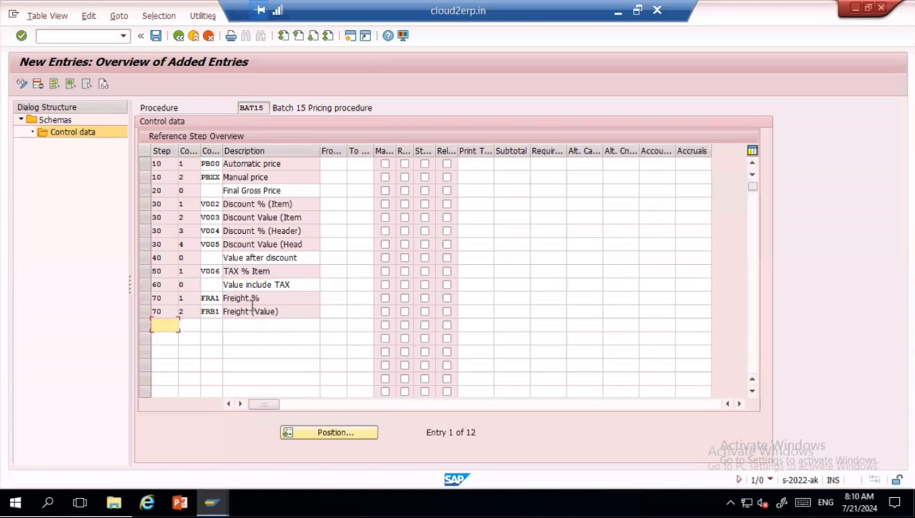
left_click_drag(277, 298, 209, 291)
left_click_drag(289, 313, 207, 316)
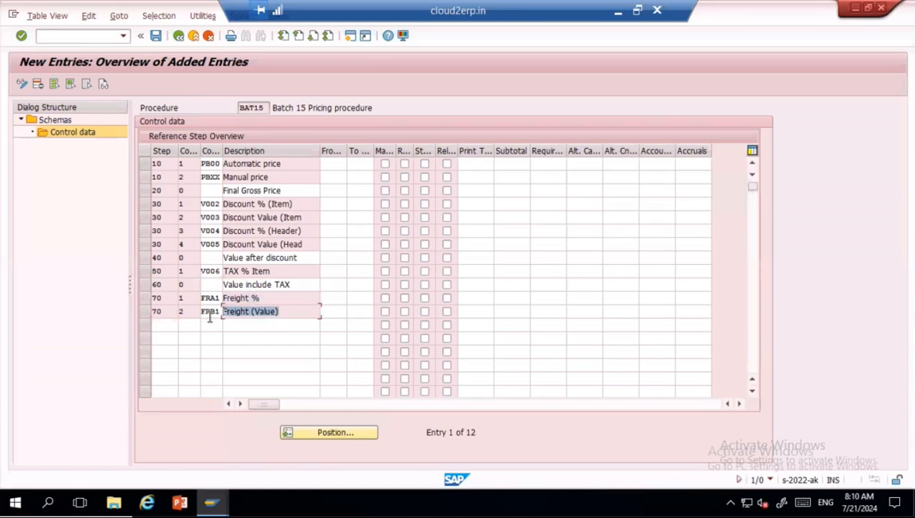
- Add step 80 below the freight rows with the description "Total Effective value"
left_click(161, 326)
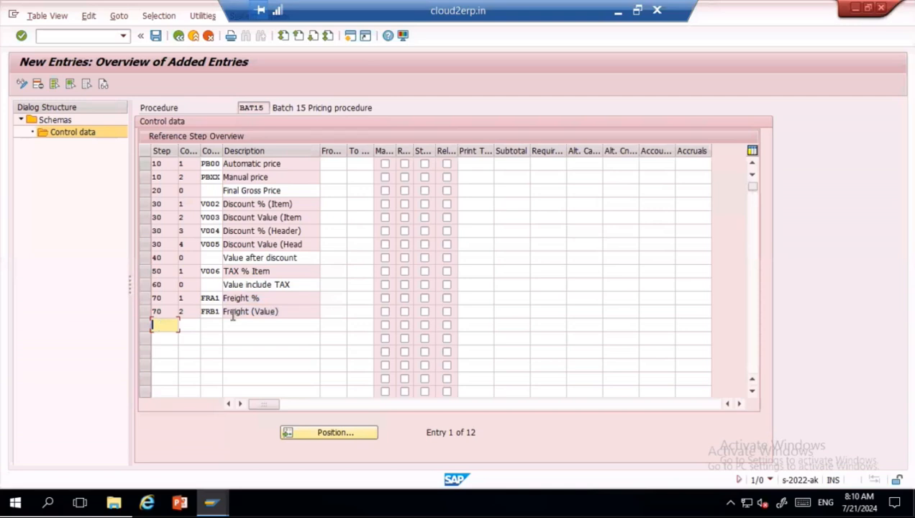
type("80")
key("Tab")
key("Tab")
key("Tab")
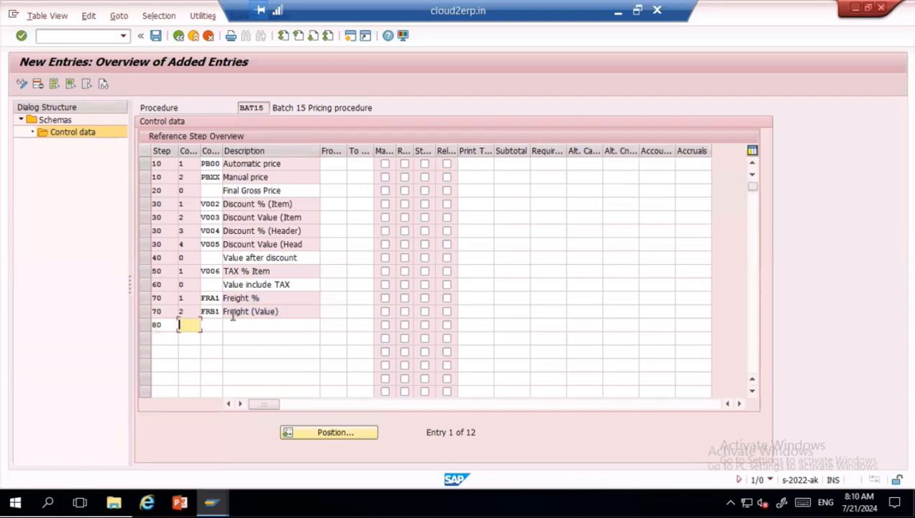
type("Tot")
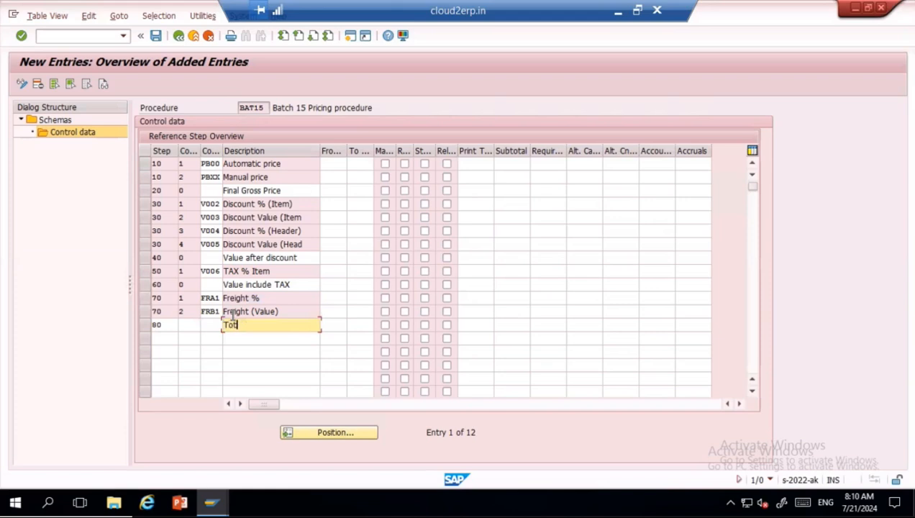
type("al Effective value")
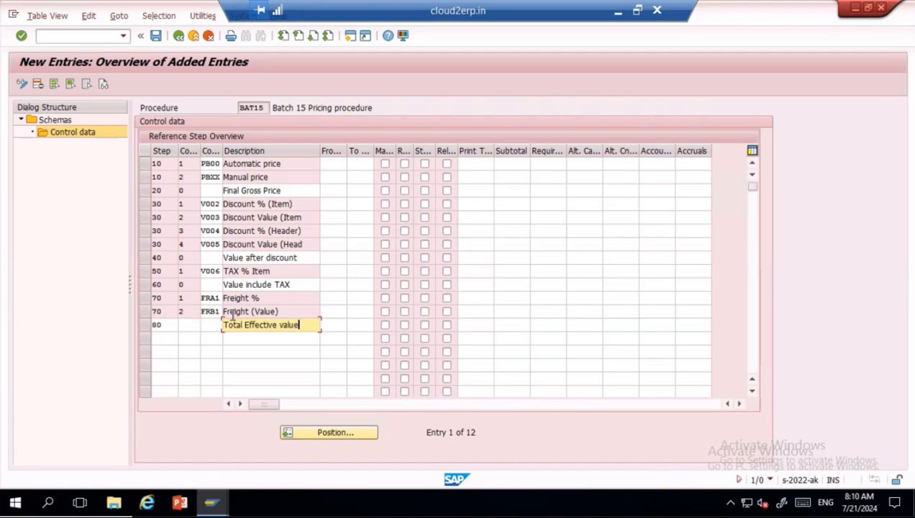
key("Return")
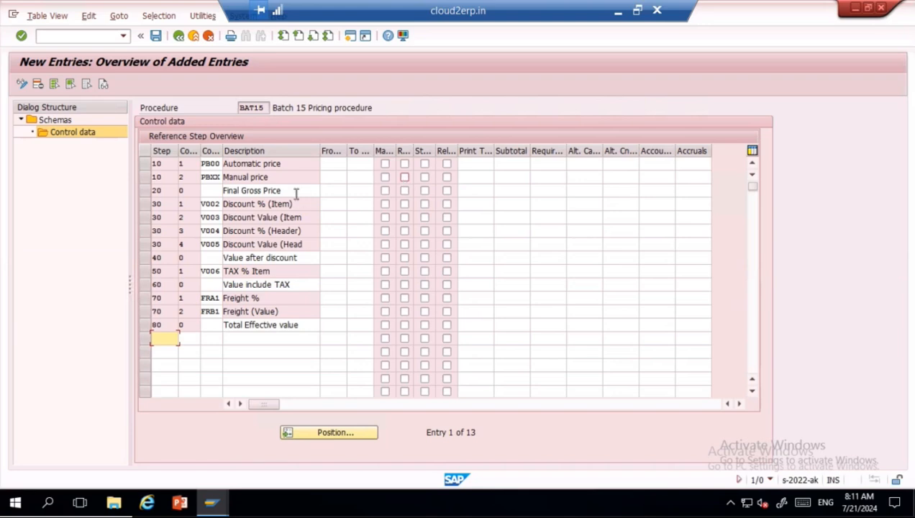
- Set the From step of the Discount % (Item) row to 20, referring to Final Gross Price
left_click_drag(229, 203, 330, 180)
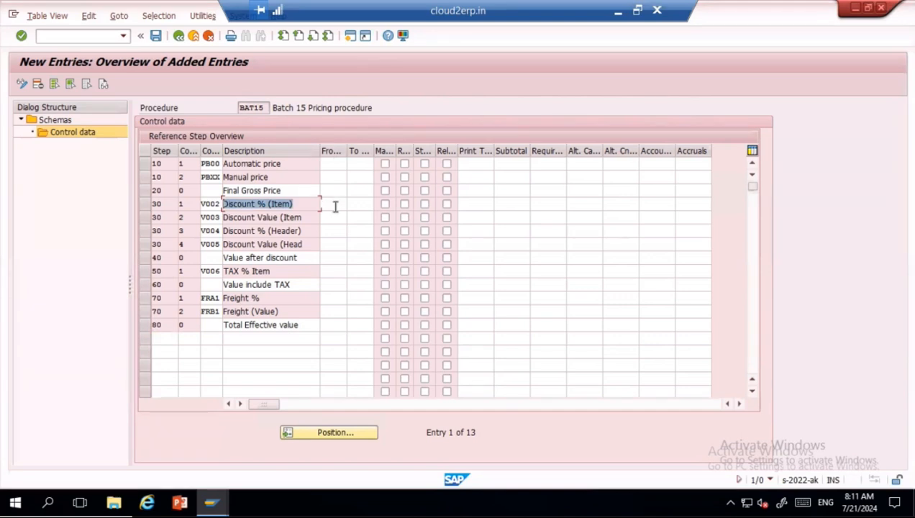
left_click(336, 205)
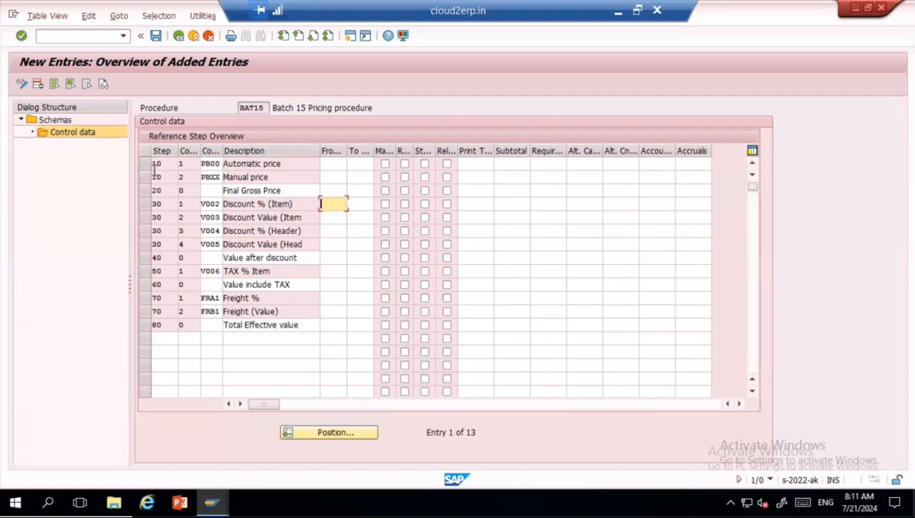
type("20")
left_click(145, 192)
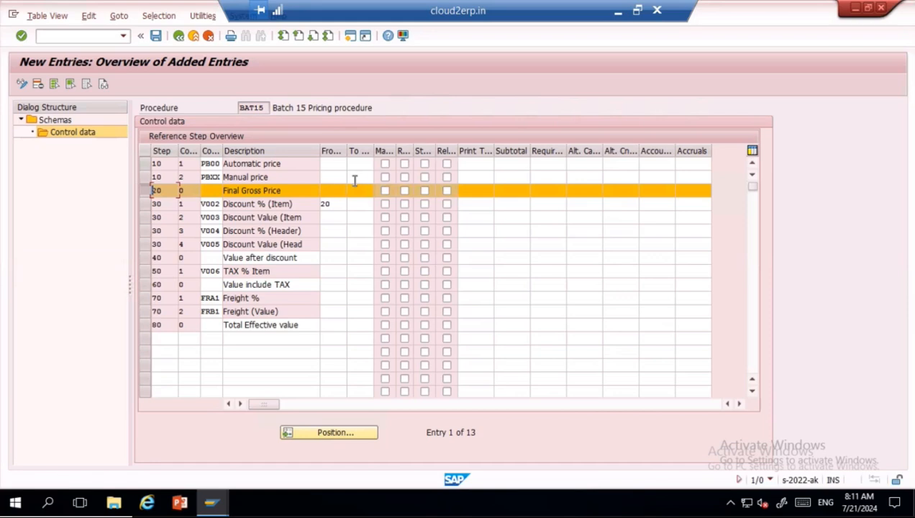
- Set the Value after discount row to calculate from step 20 to step 30
left_click(329, 259)
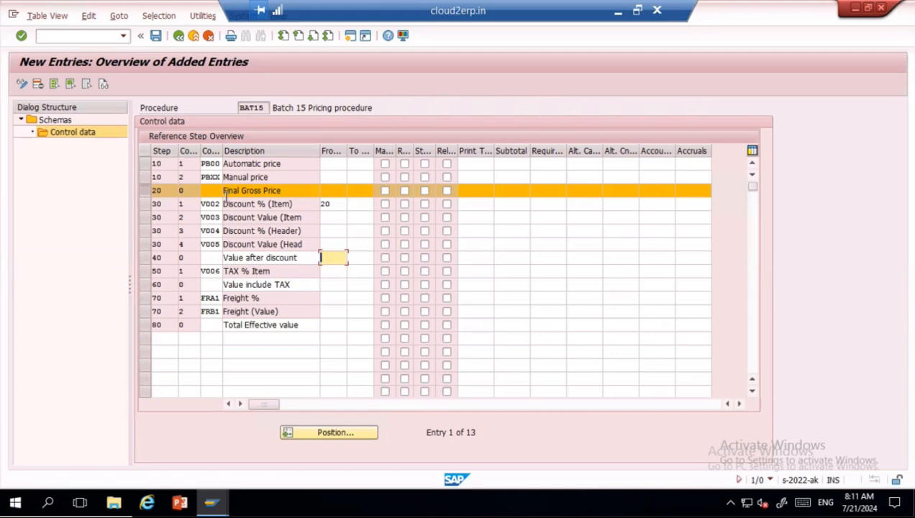
type("20")
left_click(361, 257)
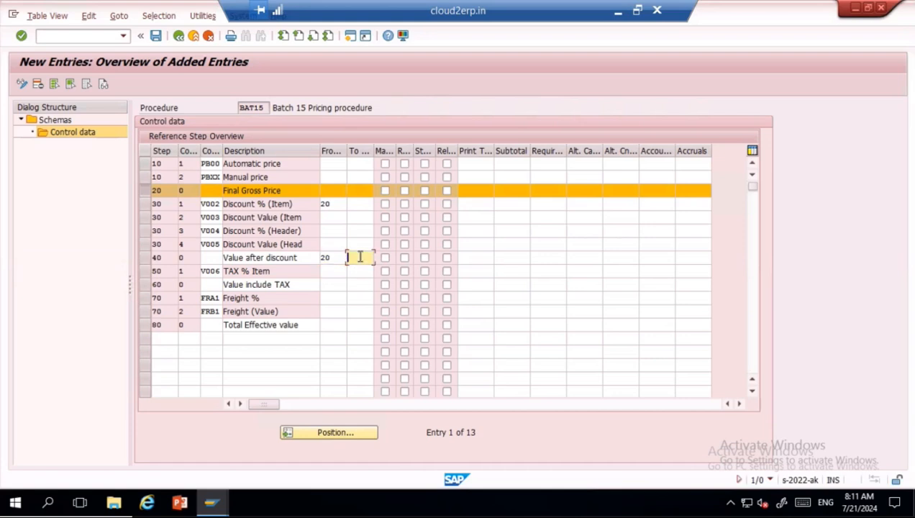
type("30")
double_click(325, 257)
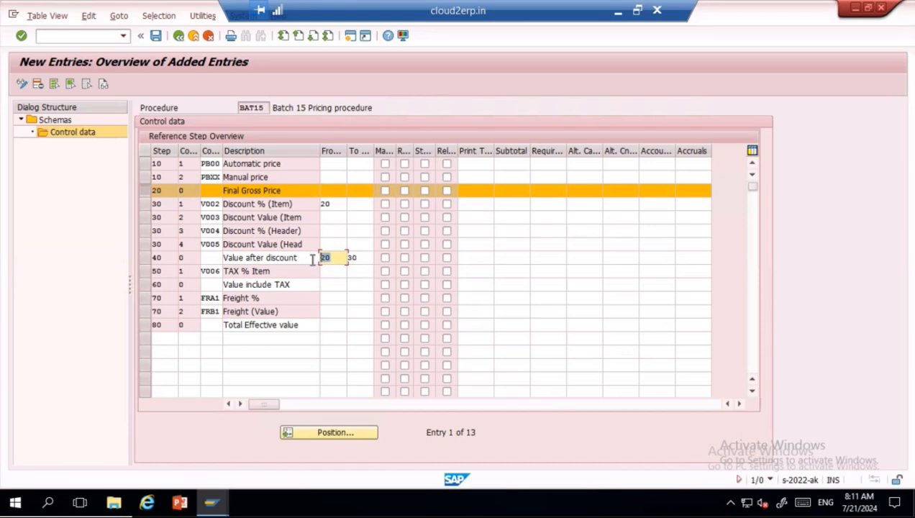
double_click(349, 258)
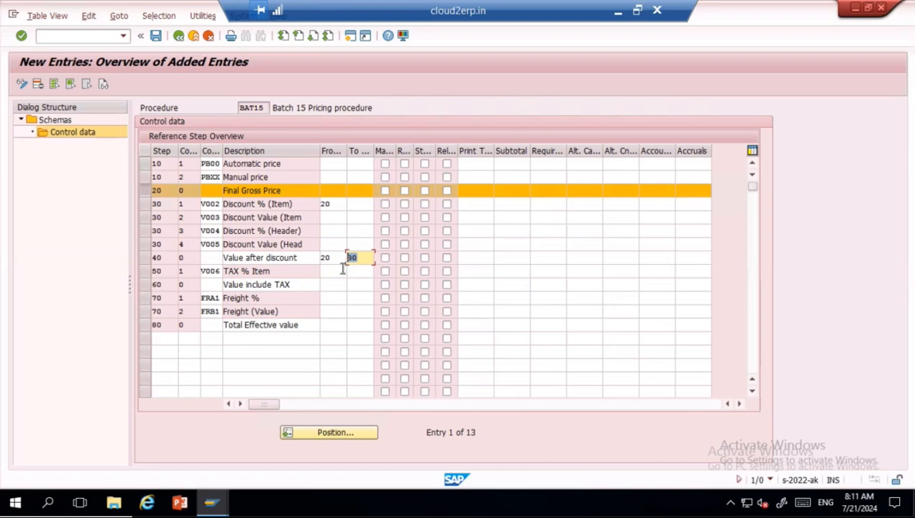
- Set the Value include TAX row to calculate from step 40 to step 50
left_click(328, 285)
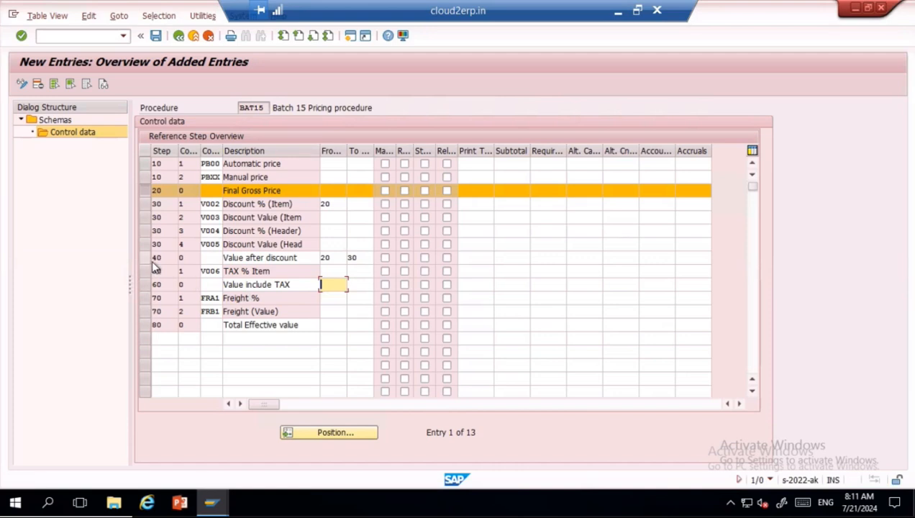
type("40")
left_click(362, 283)
type("50")
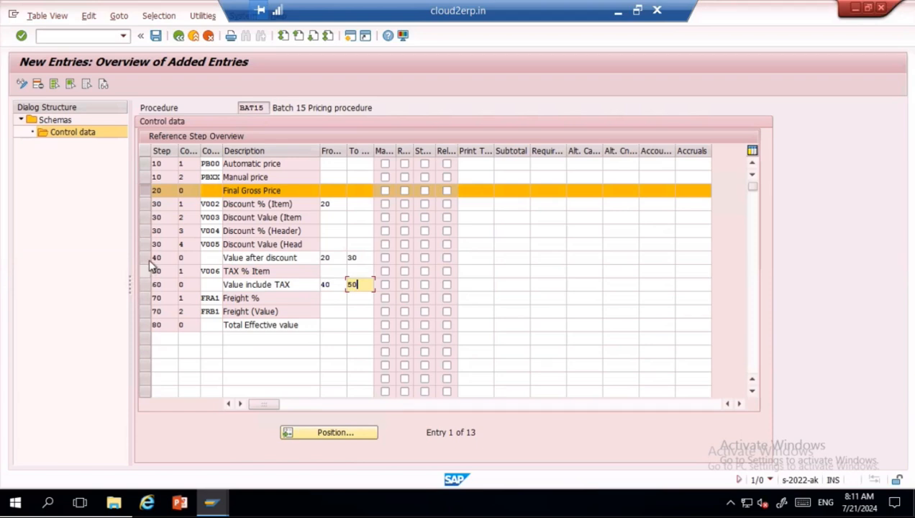
- Set the Total Effective value row to calculate from step 60 to step 70
left_click(333, 325)
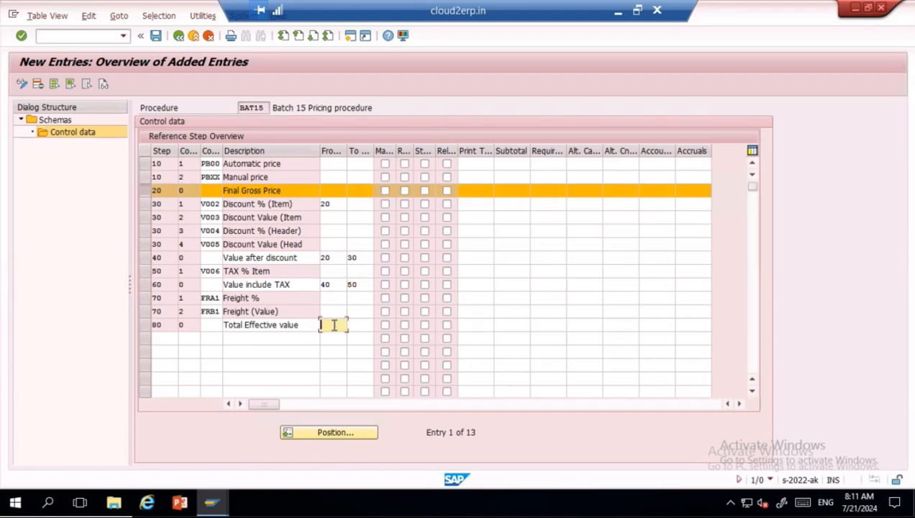
type("60")
left_click(361, 324)
type("70")
key("Return")
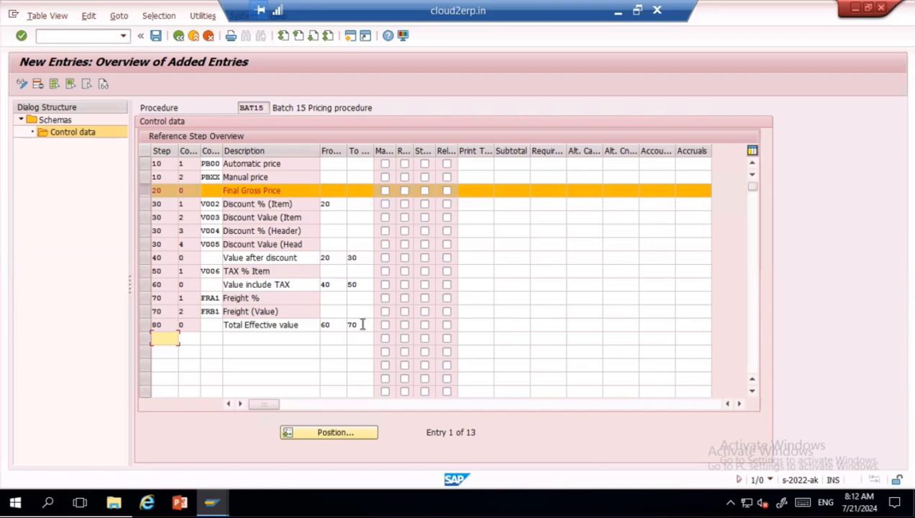
- Widen the Manual and Required columns, and set the Final Gross Price row's From and To steps both to 10
left_click_drag(394, 150, 421, 150)
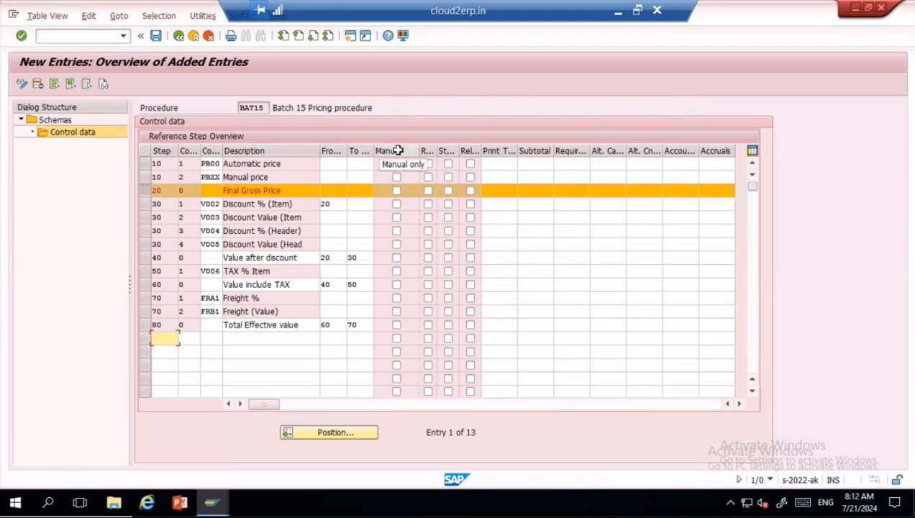
left_click_drag(436, 150, 475, 150)
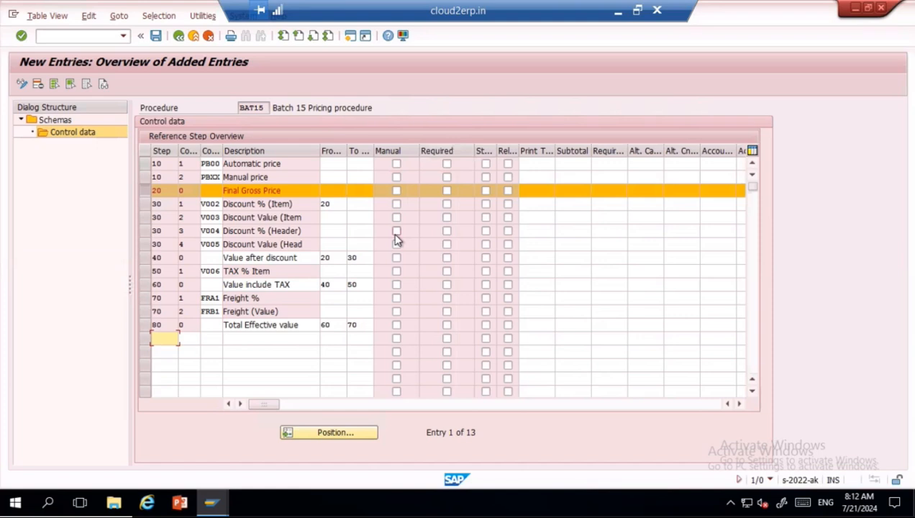
left_click(336, 191)
type("10")
key("Return")
left_click(364, 190)
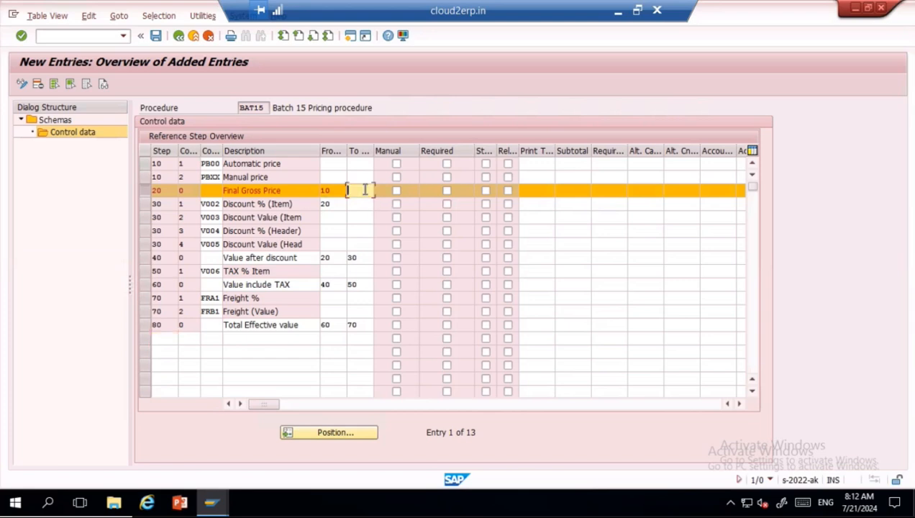
type("10")
key("Return")
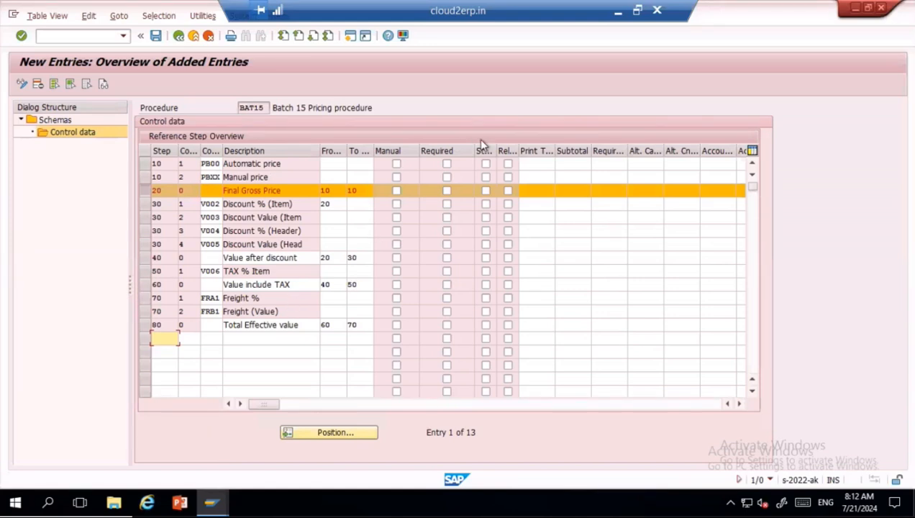
- Widen the Statistics column and mark the Total Effective value row as statistical
left_click_drag(495, 147, 526, 147)
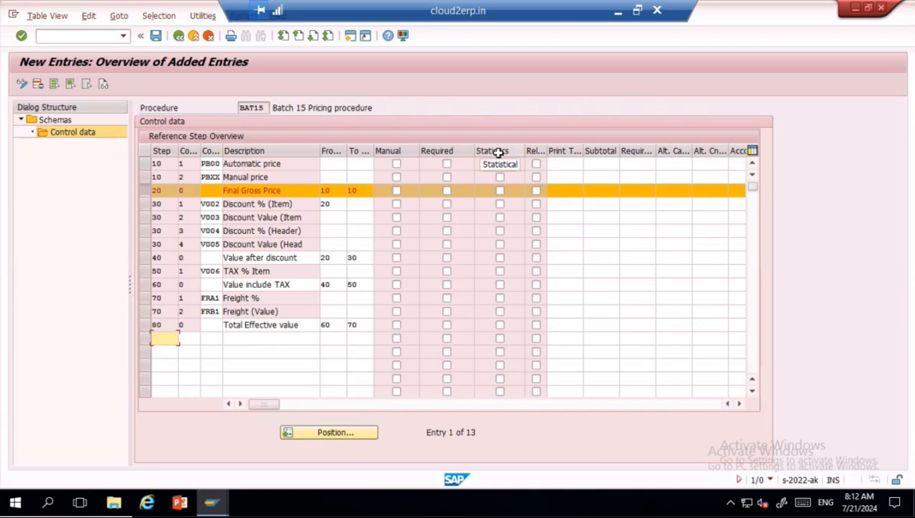
left_click(500, 324)
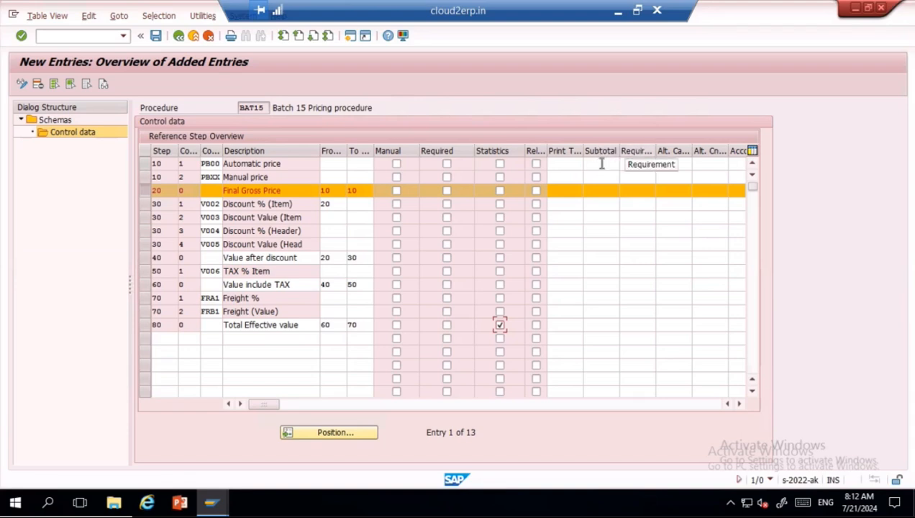
- Set the Automatic price row's subtotal to A, Carry over price to KOMP-CMPRE (credit price)
left_click(600, 165)
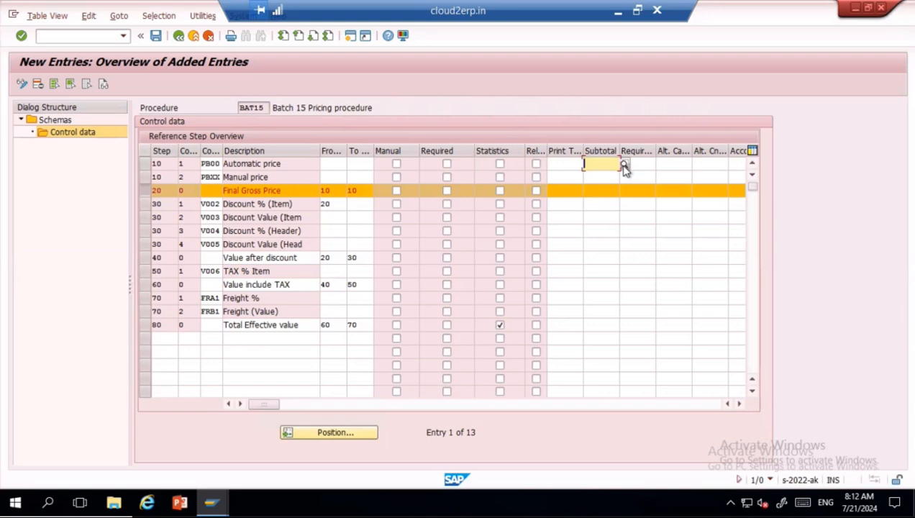
left_click(624, 165)
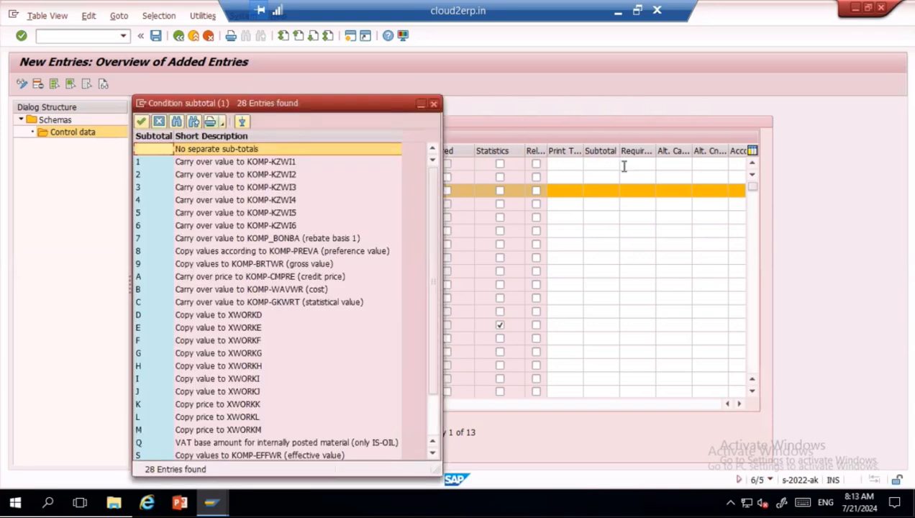
left_click(218, 266)
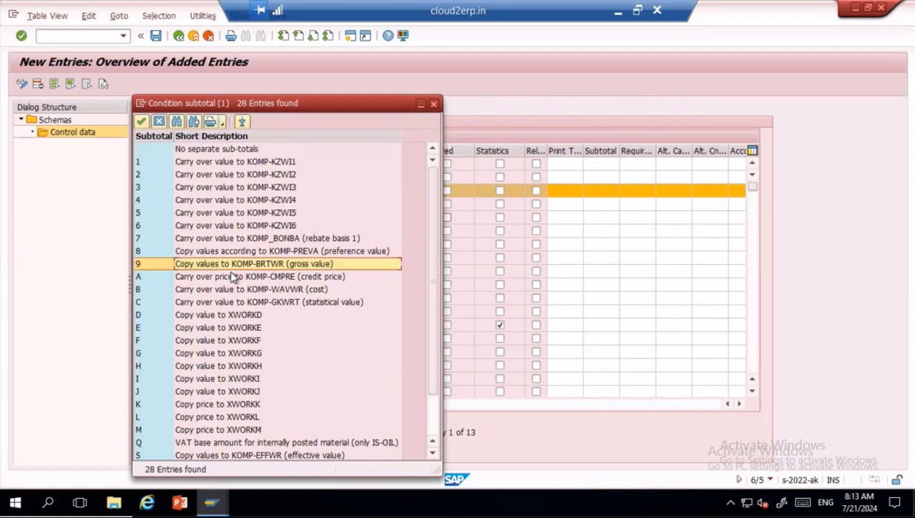
double_click(234, 277)
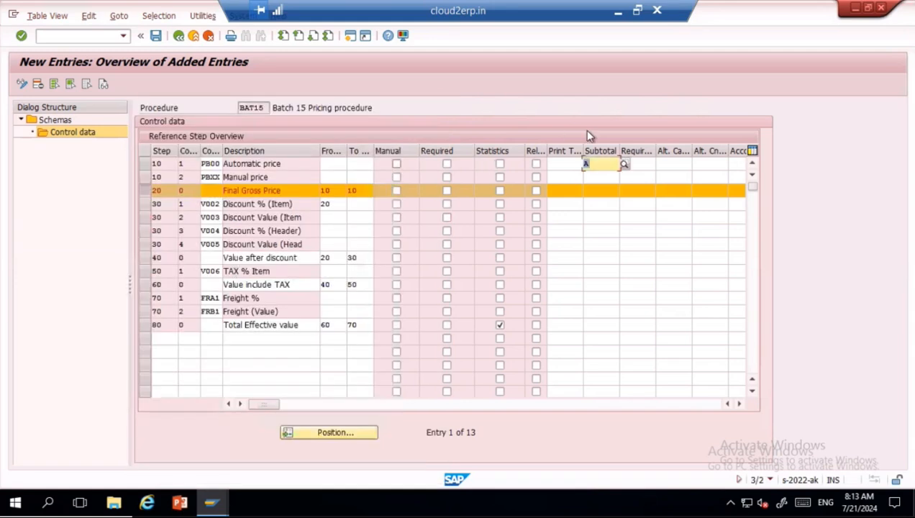
- Set the subtotal of the Automatic price and Manual price rows to 9, Copy values to KOMP-BRTWR (gross value)
left_click(624, 164)
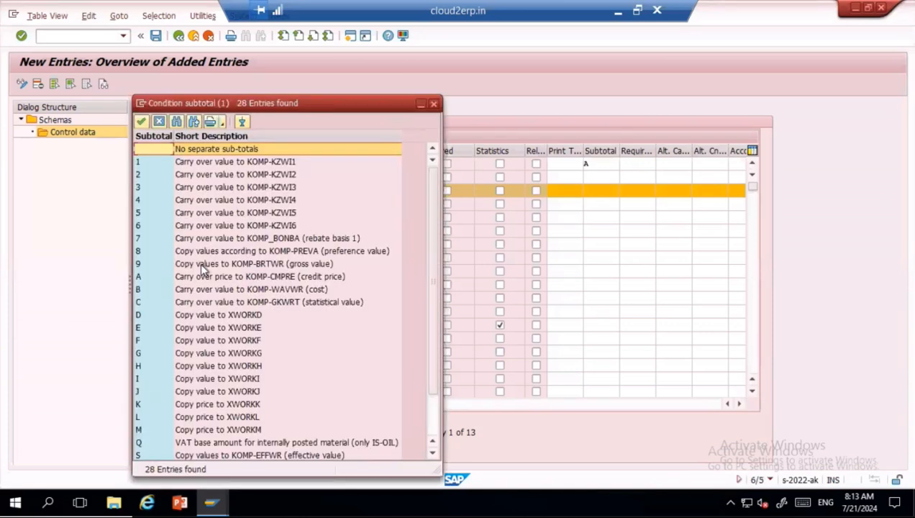
double_click(200, 263)
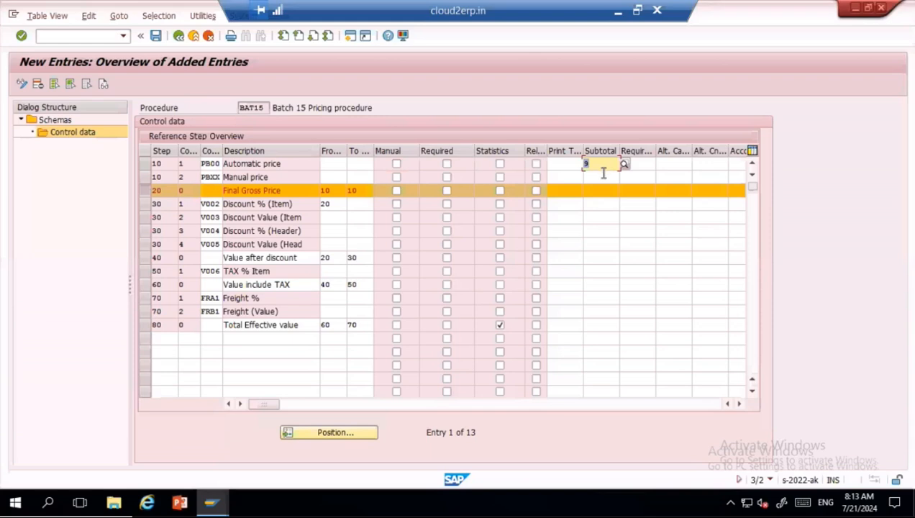
left_click(603, 178)
type("9")
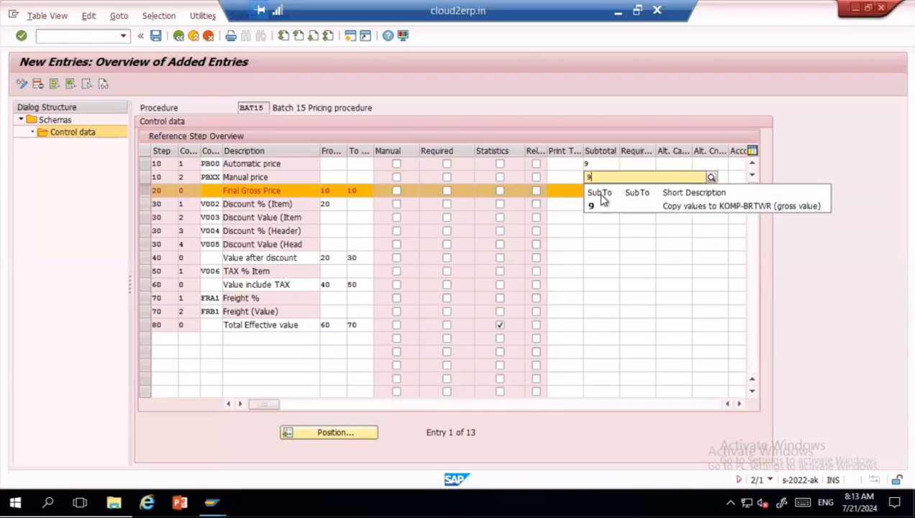
left_click(611, 204)
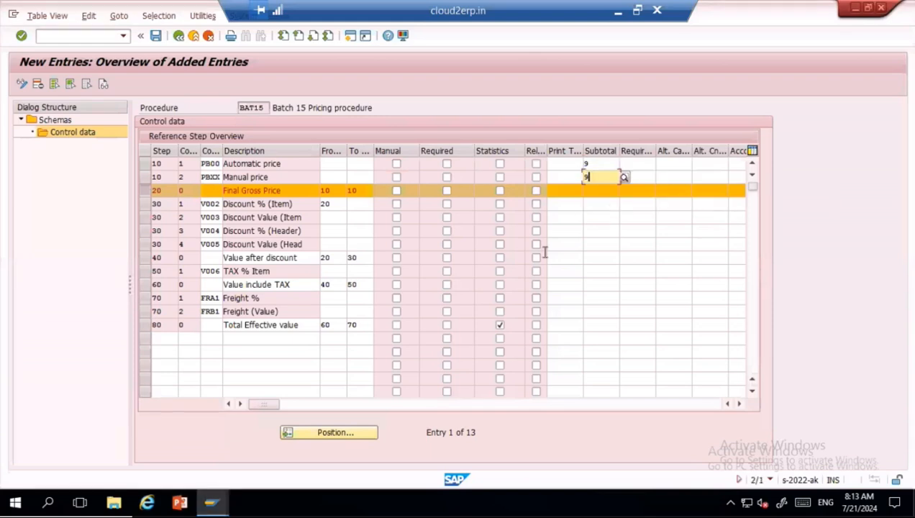
- Set the Total Effective value row's subtotal to 8, Copy values according to KOMP-PREVA (preference value)
left_click(145, 325)
left_click(609, 324)
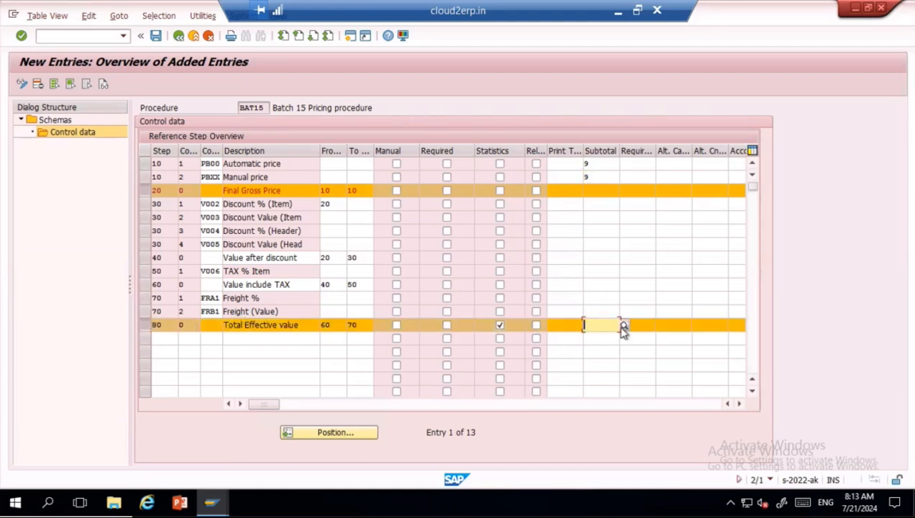
left_click(624, 327)
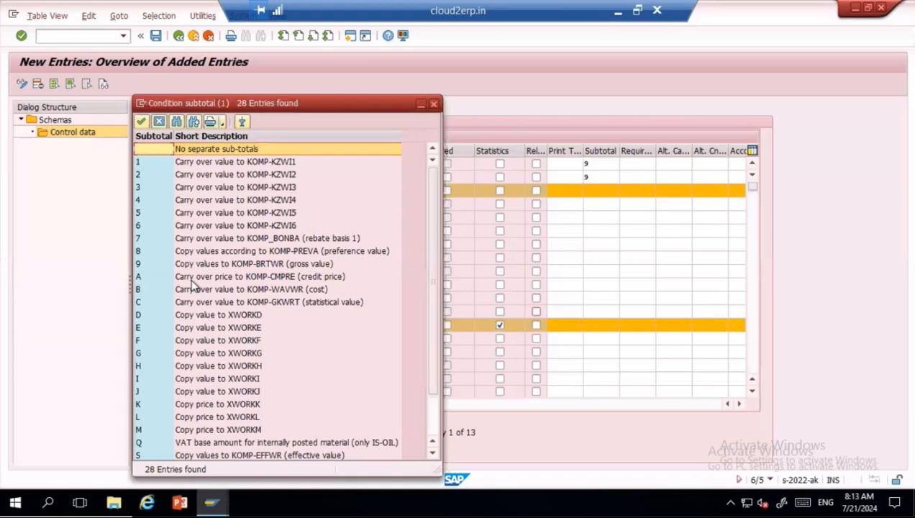
double_click(217, 252)
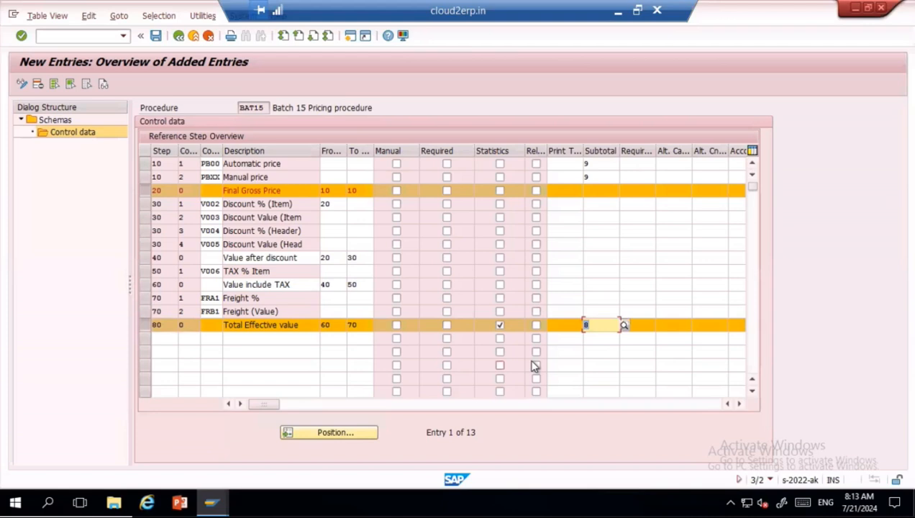
- Set the Total Effective value row's subtotal to S, Copy values to KOMP-EFFWR (effective value)
left_click(624, 326)
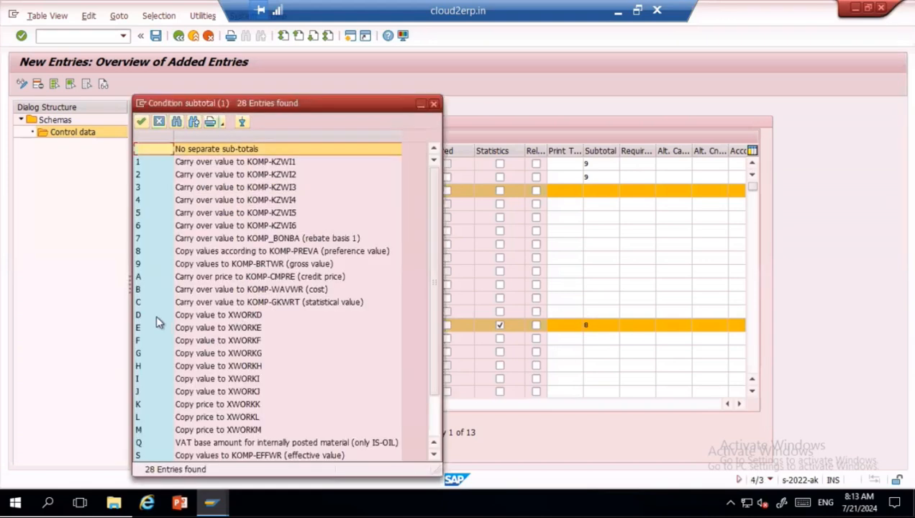
left_click(434, 421)
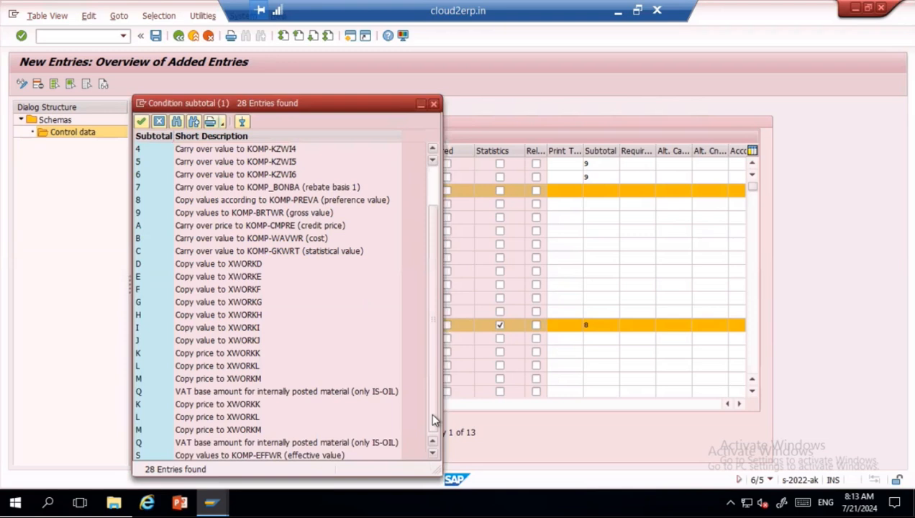
left_click(262, 407)
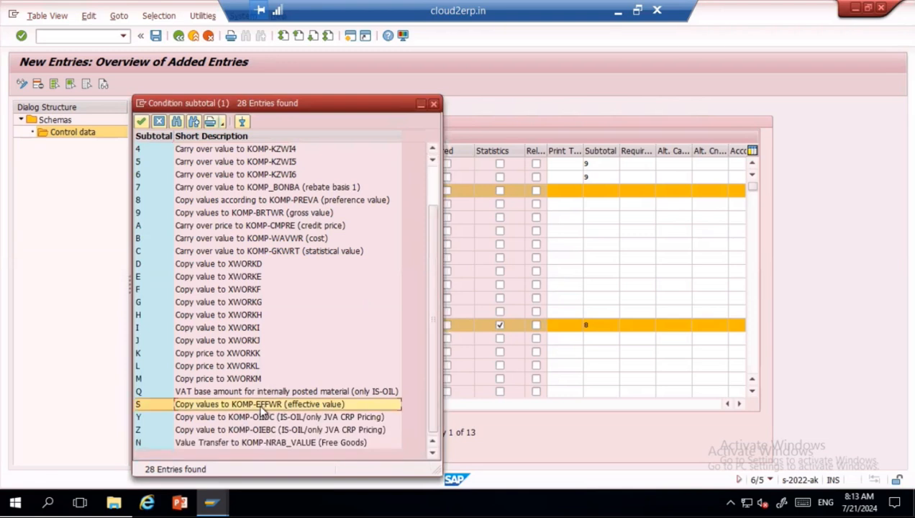
double_click(262, 407)
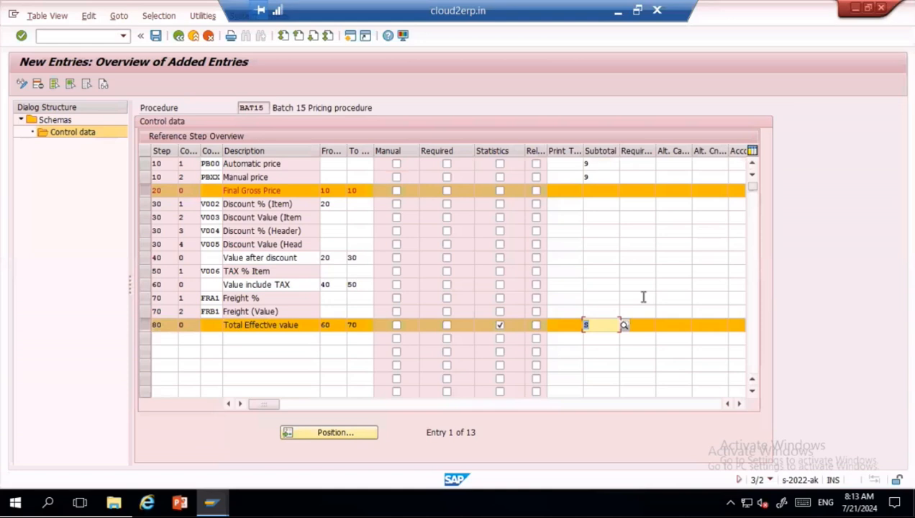
- Look up the available requirement routines for the Manual price row and close the list without choosing one
left_click(634, 177)
left_click(658, 178)
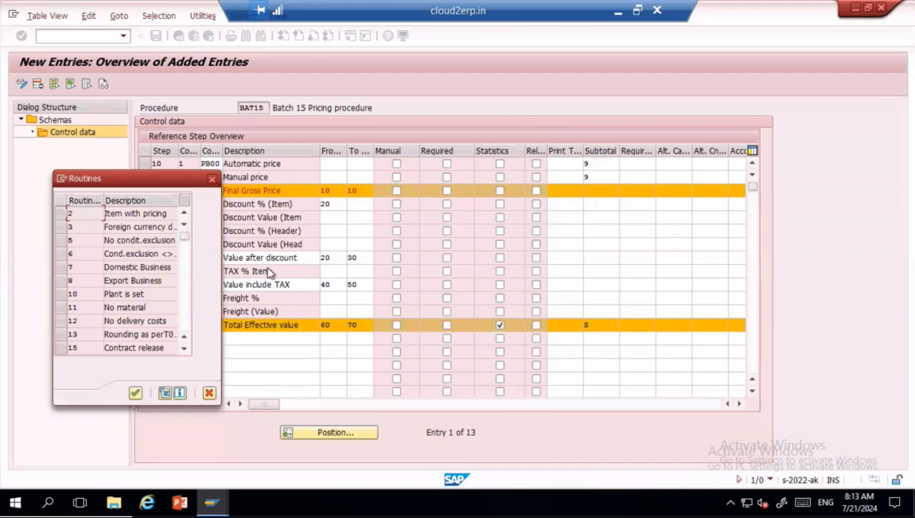
left_click(213, 180)
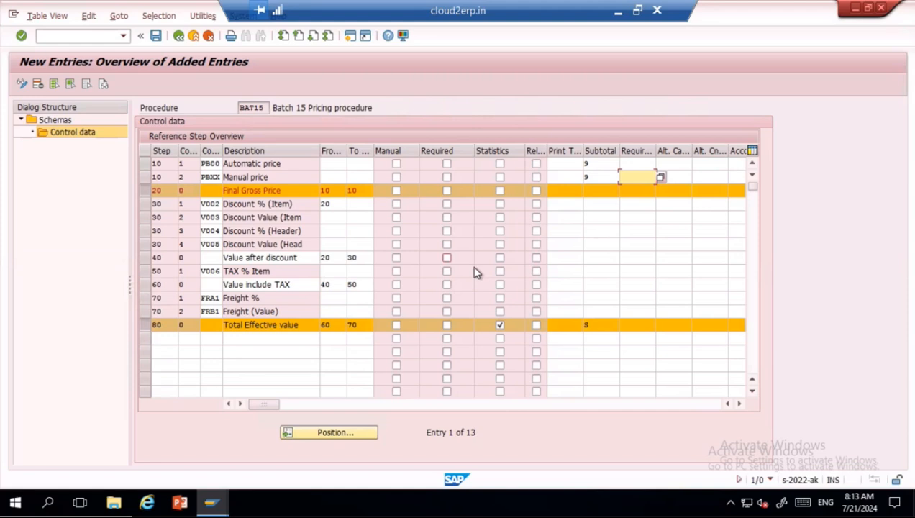
- Leave only the Freight (Value) row selected in the control data and save schema BAT15
left_click(146, 314)
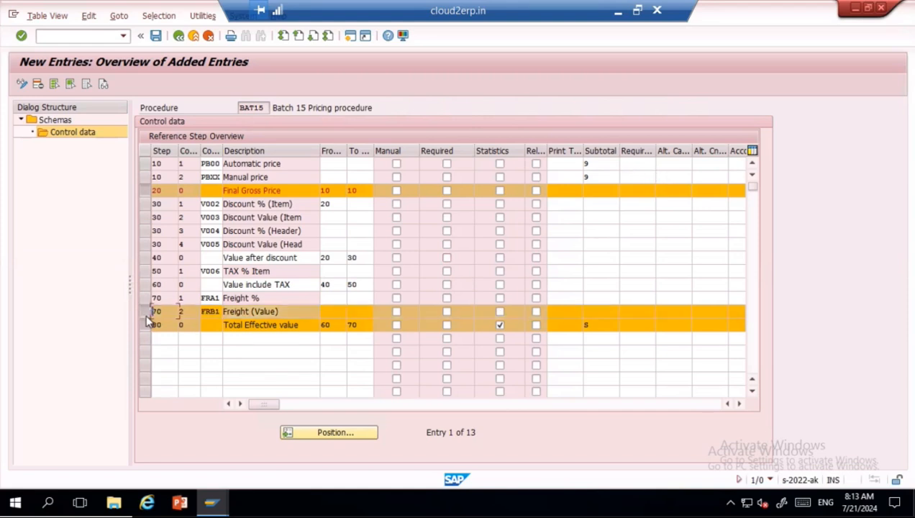
left_click(144, 190)
left_click(145, 326)
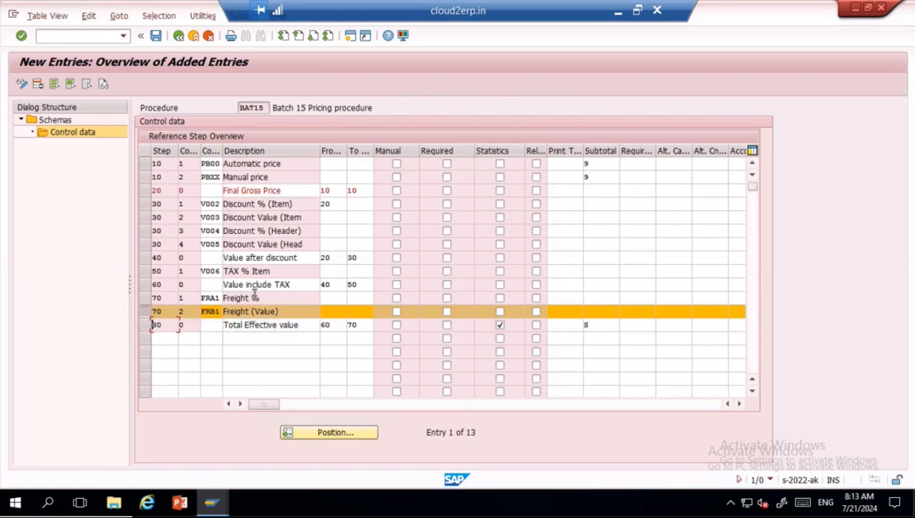
left_click(155, 36)
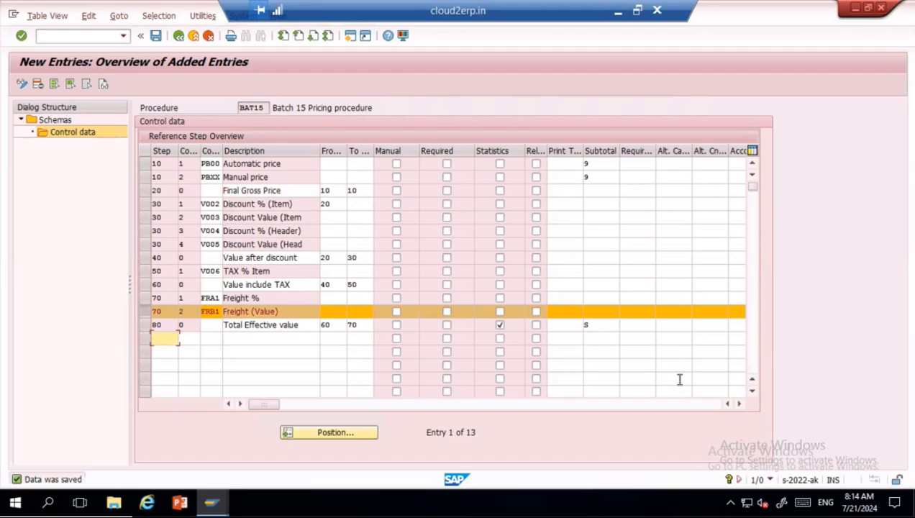
- Set the Freight (Value) row's account key to FRI and its accruals key to FR1
left_click(741, 408)
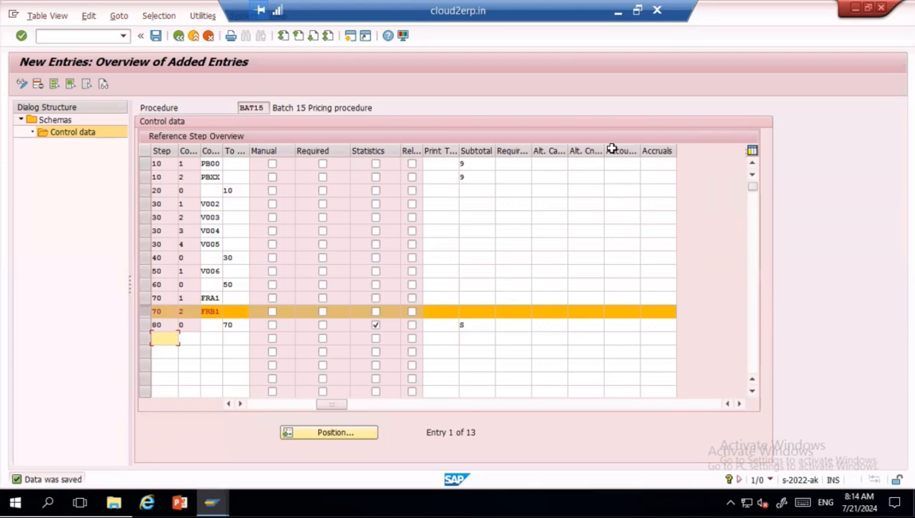
left_click(619, 311)
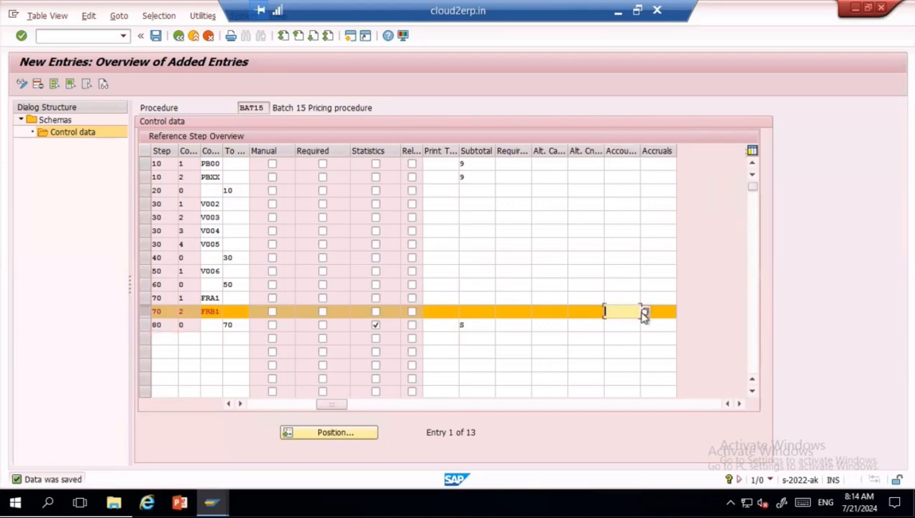
double_click(643, 312)
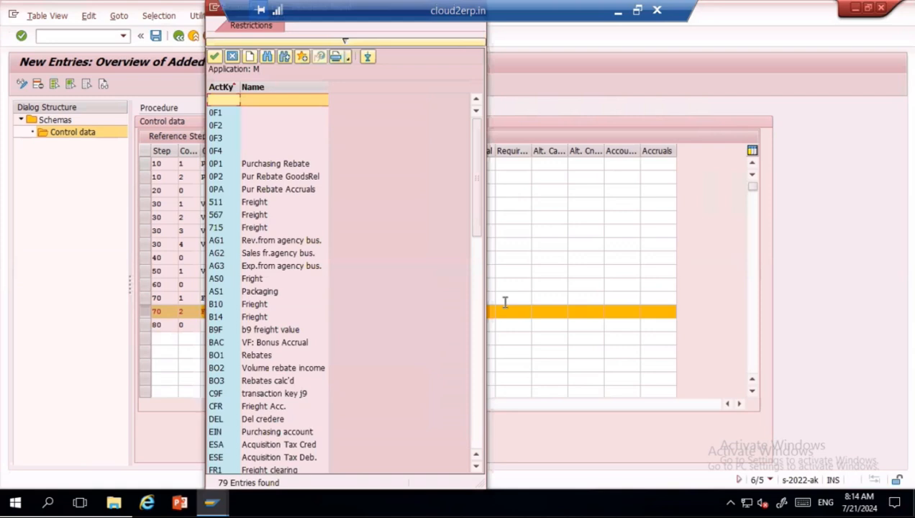
left_click(478, 348)
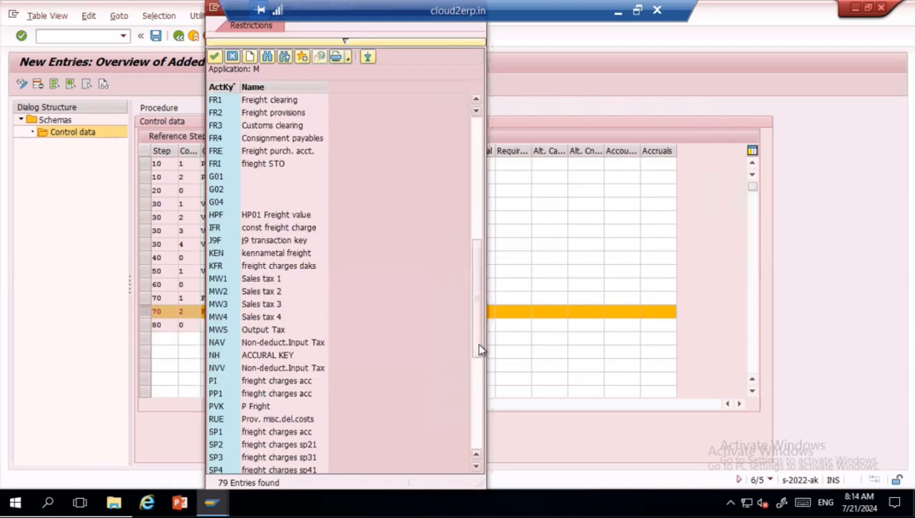
double_click(222, 166)
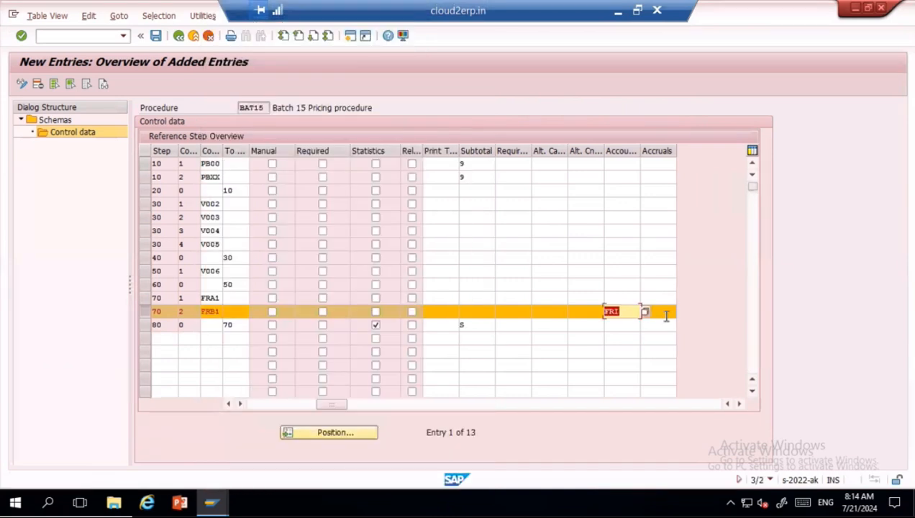
left_click(668, 314)
type("FR1")
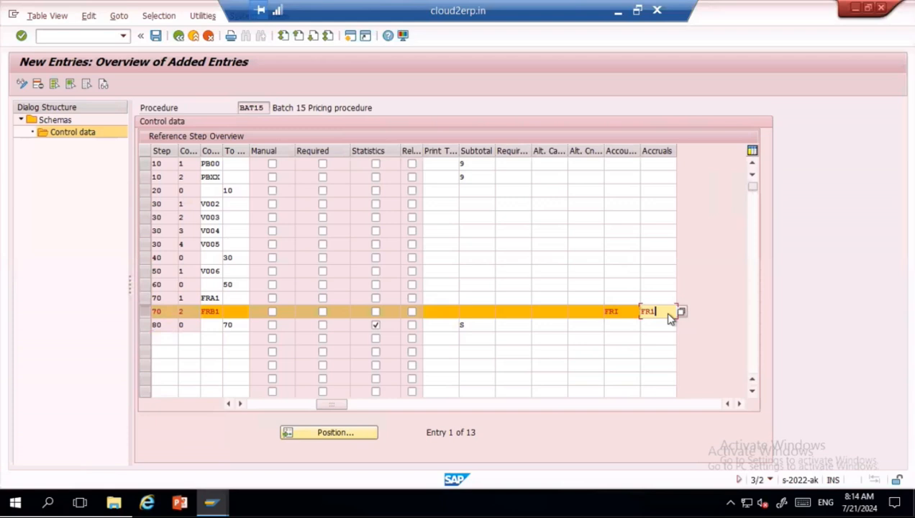
key("Return")
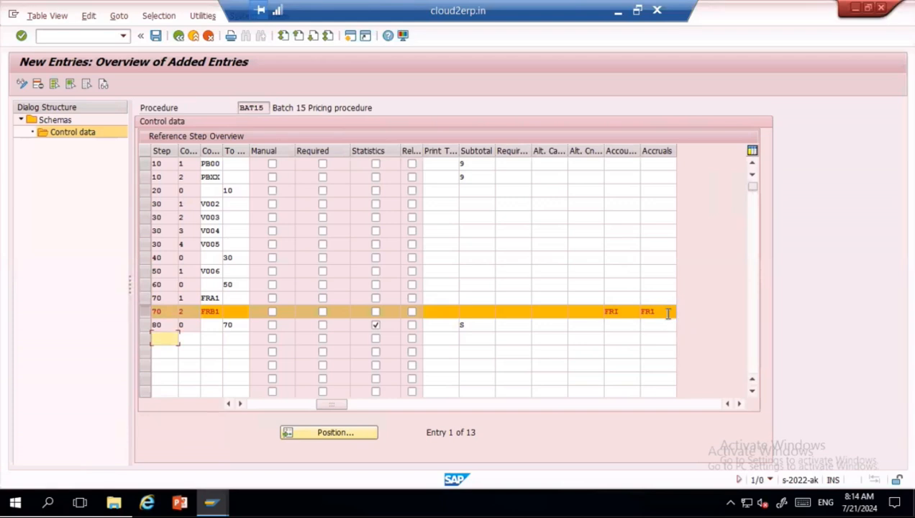
- Check the account and accruals keys of condition type FRB1 and save the control data
left_click(252, 405)
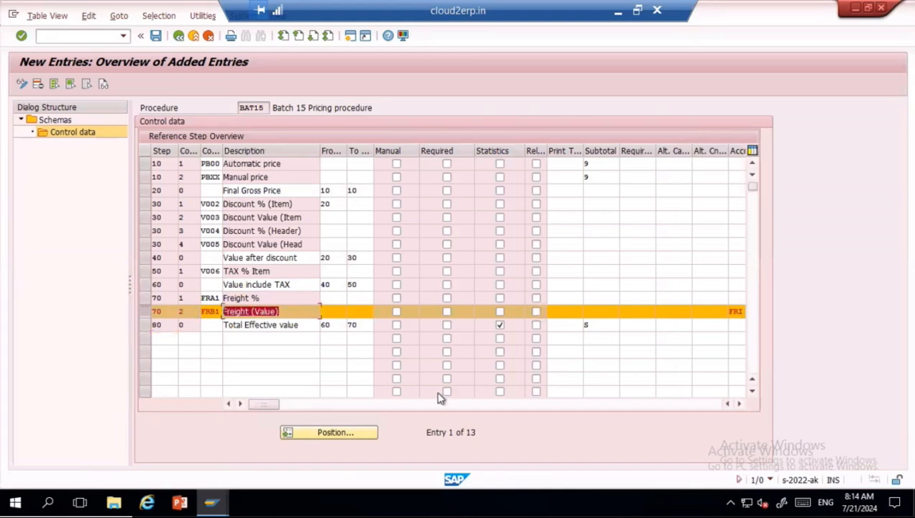
left_click(441, 404)
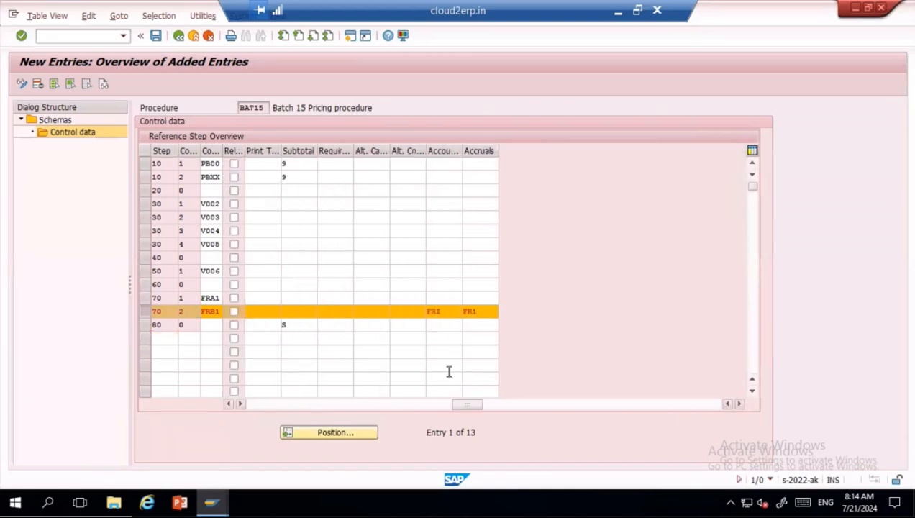
double_click(446, 317)
double_click(484, 311)
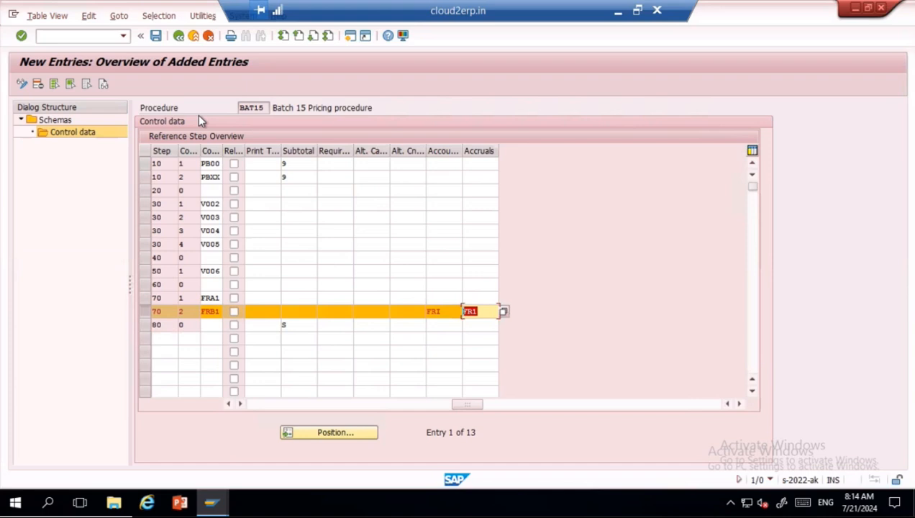
left_click(156, 37)
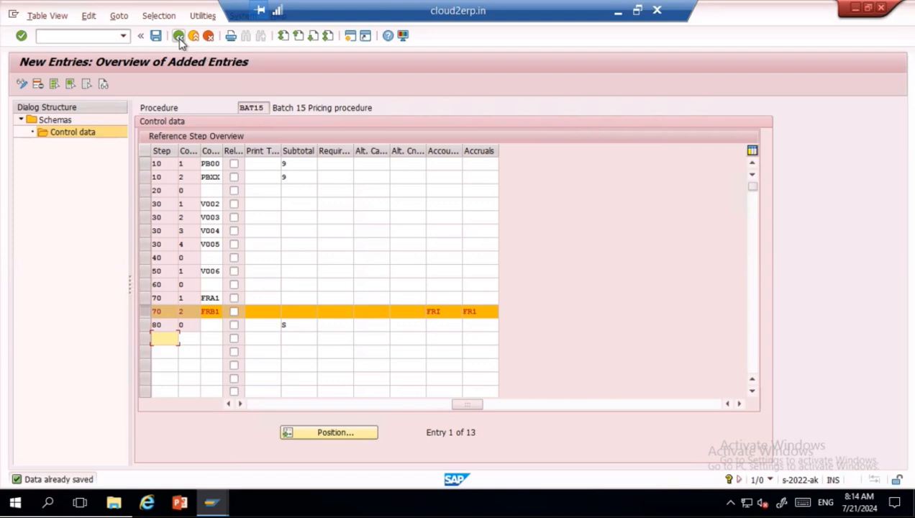
- Switch to PowerPoint, start the slide show at slide 191 with the pricing setup list and activate the pen
key("alt")
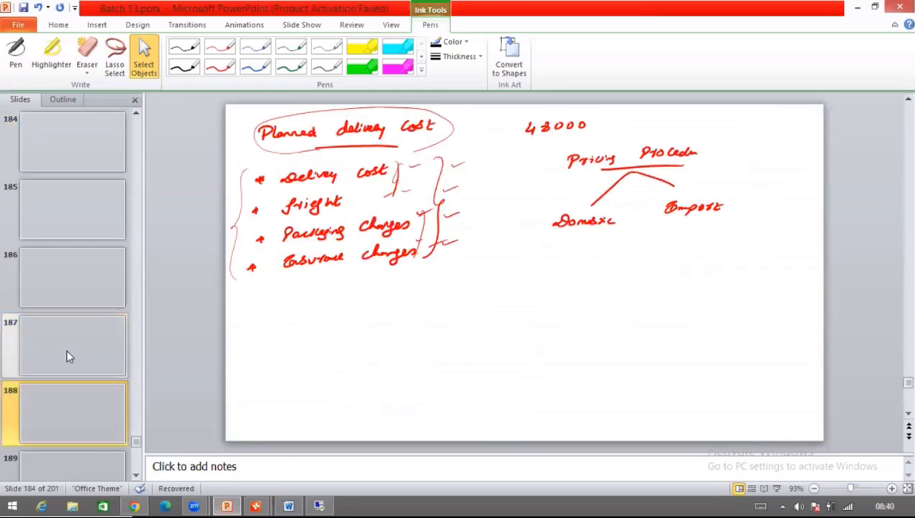
key("Down")
key("Down")
key("Down")
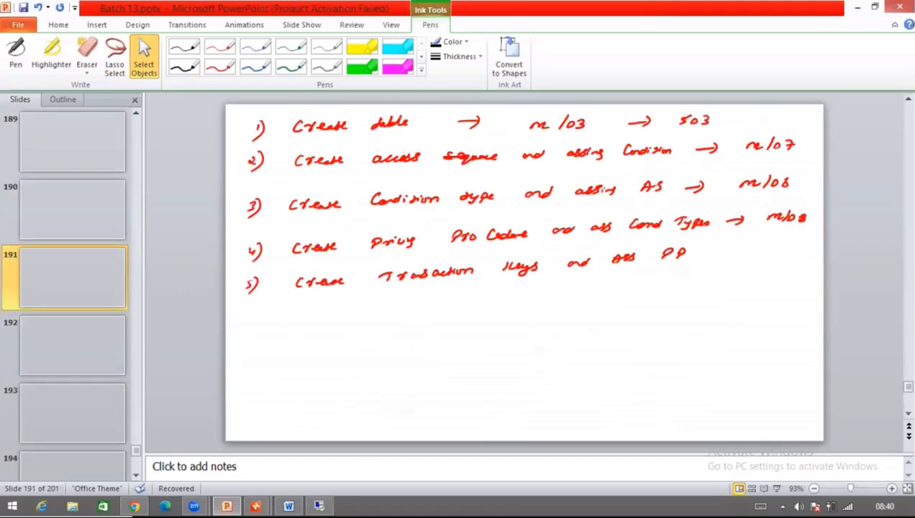
left_click(777, 489)
right_click(489, 244)
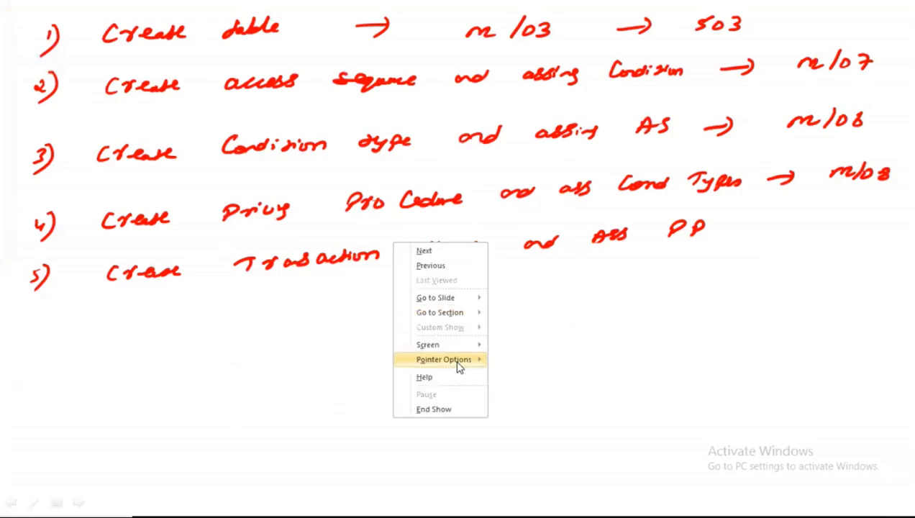
mouse_move(460, 361)
left_click(343, 377)
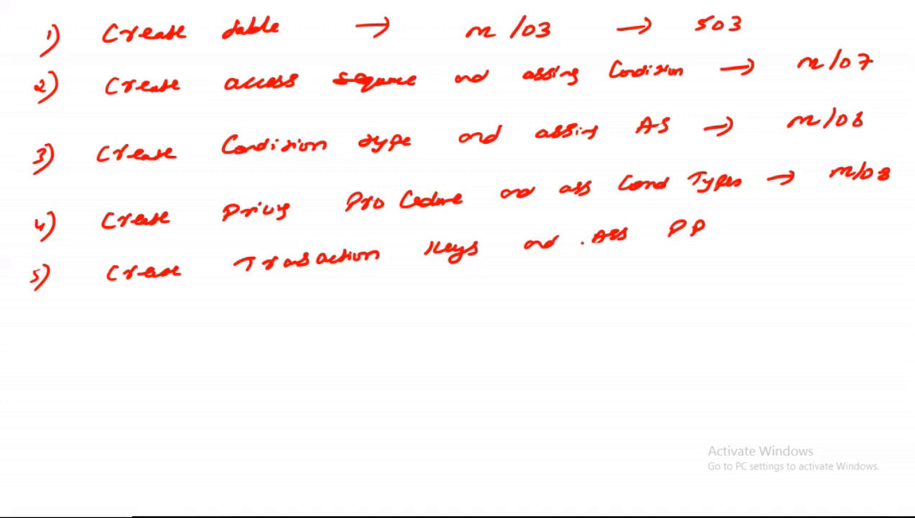
- Handwrite an arrow and FRI after list item 5 and draw a dividing line beneath the list
mouse_move(720, 234)
left_mouse_down()
mouse_move(739, 225)
mouse_move(733, 239)
left_mouse_up()
mouse_move(795, 231)
left_mouse_down()
mouse_move(817, 219)
mouse_move(839, 230)
left_mouse_up()
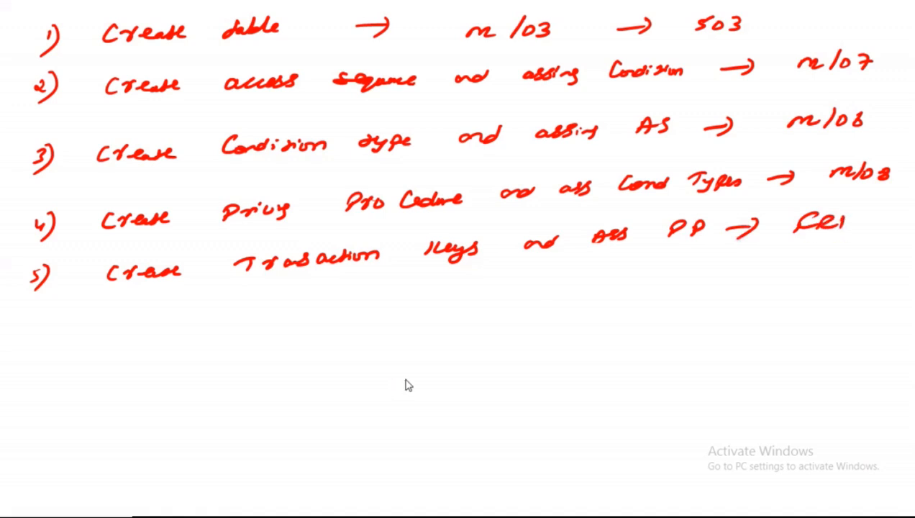
left_click_drag(0, 309, 887, 257)
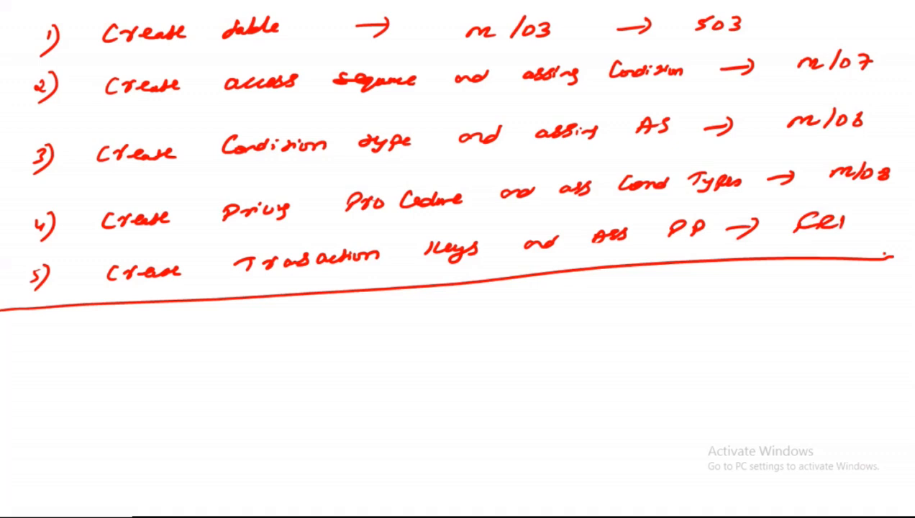
- Handwrite "1) Create Vendor Schema grp" as the first item beneath the dividing line
left_click_drag(55, 336, 58, 344)
left_click_drag(67, 333, 45, 362)
mouse_move(115, 321)
left_mouse_down()
mouse_move(125, 332)
mouse_move(242, 313)
mouse_move(263, 321)
mouse_move(271, 311)
left_mouse_up()
left_click_drag(276, 316, 294, 317)
left_click_drag(354, 306, 339, 320)
left_click_drag(358, 314, 388, 316)
left_click_drag(389, 315, 398, 310)
left_click_drag(443, 304, 441, 318)
left_click_drag(452, 314, 475, 301)
- Handwrite "2) Create Purchasing" with ditto marks for the schema group as the second item
left_click_drag(54, 379, 60, 391)
mouse_move(112, 365)
left_mouse_down()
mouse_move(107, 369)
mouse_move(174, 367)
left_mouse_up()
mouse_move(223, 351)
left_mouse_down()
mouse_move(225, 364)
mouse_move(236, 354)
left_mouse_up()
left_click_drag(233, 351, 273, 360)
mouse_move(283, 341)
left_mouse_down()
mouse_move(295, 356)
mouse_move(337, 360)
left_mouse_up()
left_click_drag(436, 338, 436, 344)
left_click_drag(442, 336, 441, 344)
left_click(272, 381)
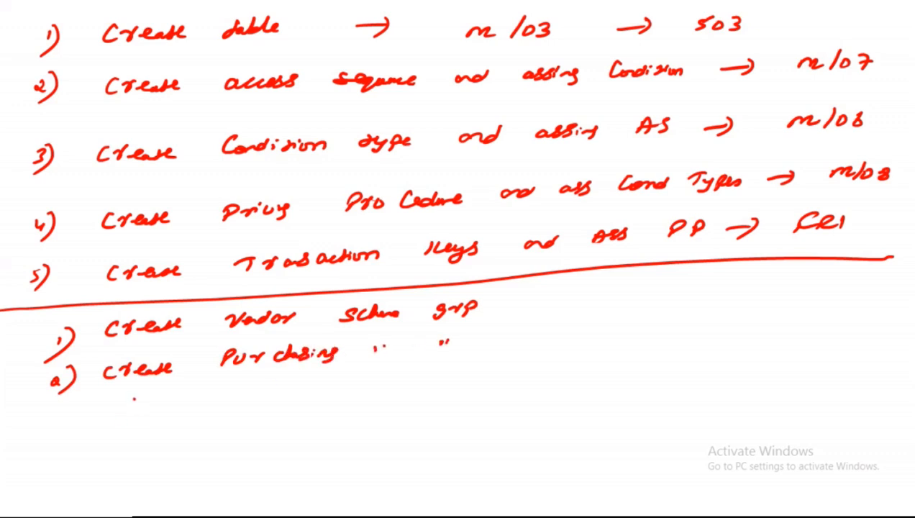
- Handwrite items 3 to 5 on assigning schema groups to the purchasing organization, the pricing procedure to schema groups, and the schema group in the vendor master
left_click_drag(42, 408, 44, 423)
mouse_move(56, 401)
left_mouse_down()
mouse_move(52, 429)
mouse_move(258, 396)
mouse_move(323, 401)
mouse_move(574, 374)
mouse_move(564, 387)
left_mouse_up()
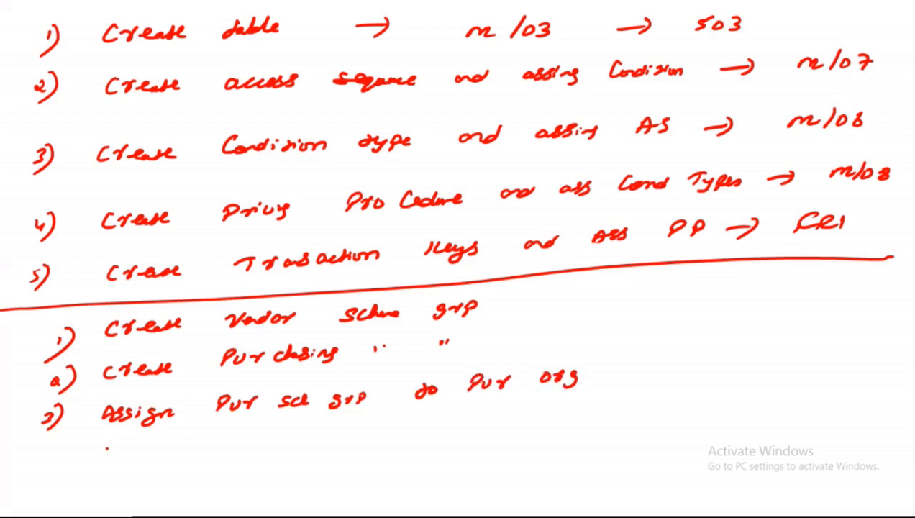
mouse_move(38, 452)
left_mouse_down()
mouse_move(47, 461)
mouse_move(199, 439)
mouse_move(245, 443)
mouse_move(438, 423)
mouse_move(497, 429)
mouse_move(600, 411)
mouse_move(735, 407)
left_mouse_up()
mouse_move(47, 470)
left_mouse_down()
mouse_move(41, 493)
mouse_move(113, 497)
mouse_move(130, 480)
mouse_move(557, 466)
left_mouse_up()
- Draw a curly brace beside the new list items and outline item 5 to set it apart
mouse_move(767, 278)
left_mouse_down()
mouse_move(785, 360)
mouse_move(739, 435)
left_mouse_up()
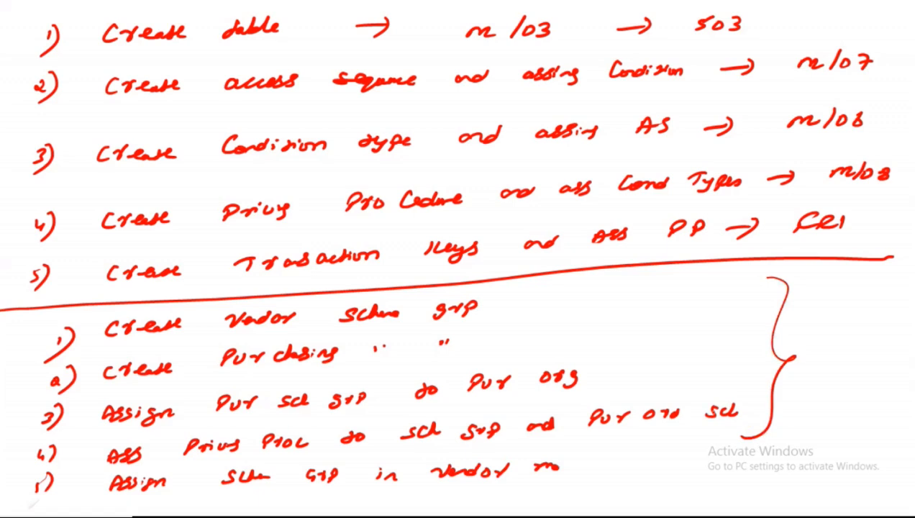
mouse_move(6, 471)
left_mouse_down()
mouse_move(566, 446)
mouse_move(572, 480)
left_mouse_up()
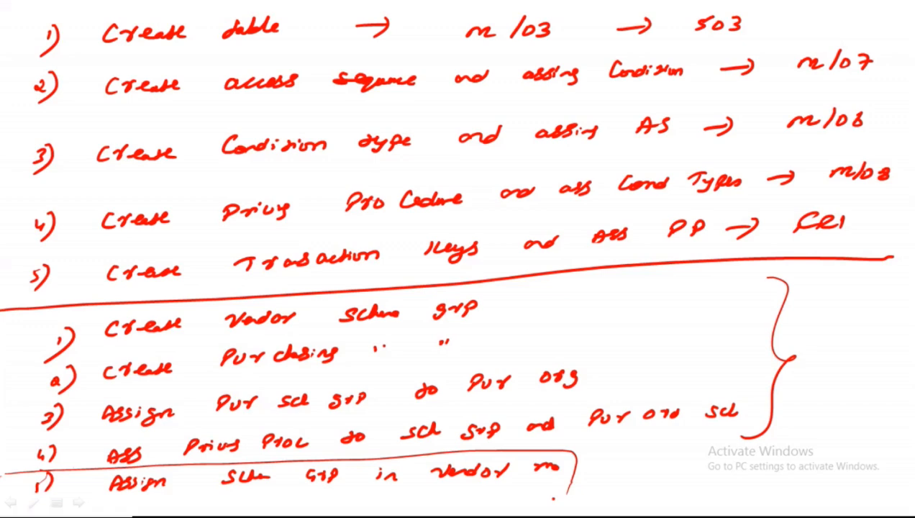
- Switch back to the SAP session and go back out of the new entries and control data of BAT15
key("alt+Tab")
key("alt+Tab")
key("alt+Tab")
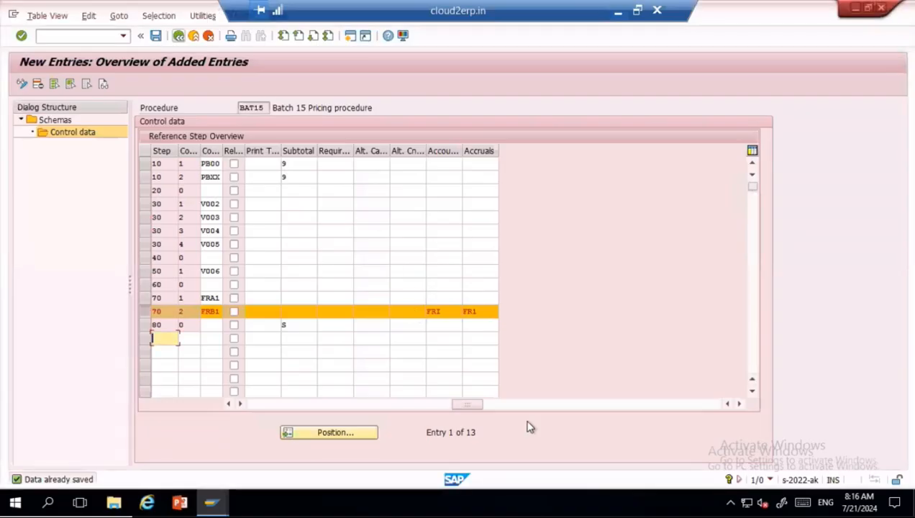
left_click(178, 36)
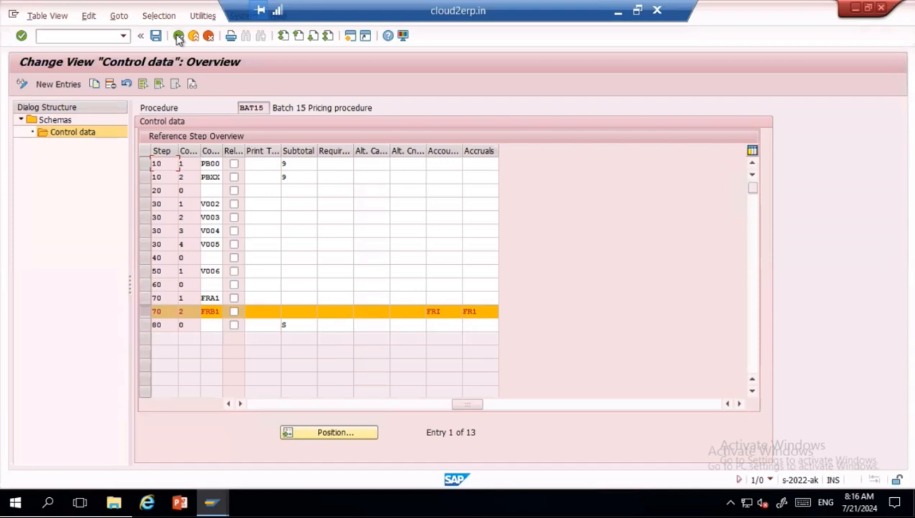
left_click(178, 36)
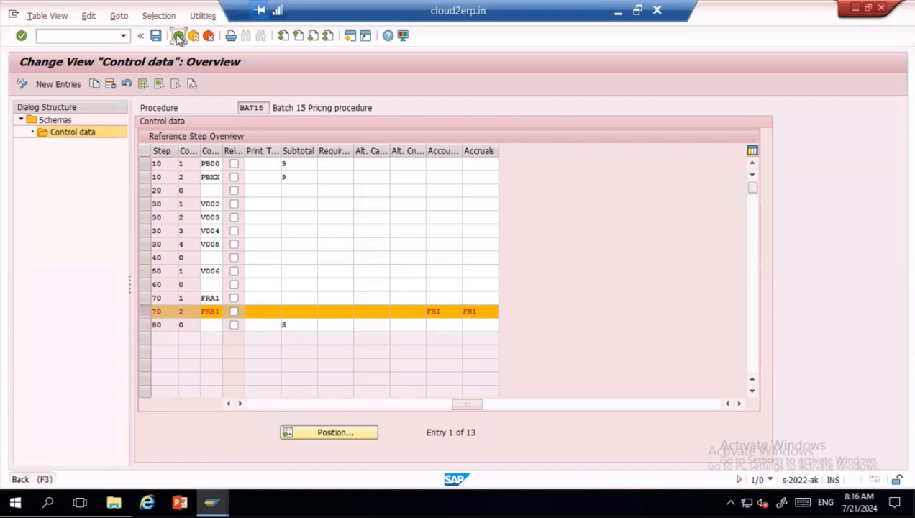
- Leave the BAT15 calculation schema and open the activity for defining schema groups for suppliers
left_click(177, 37)
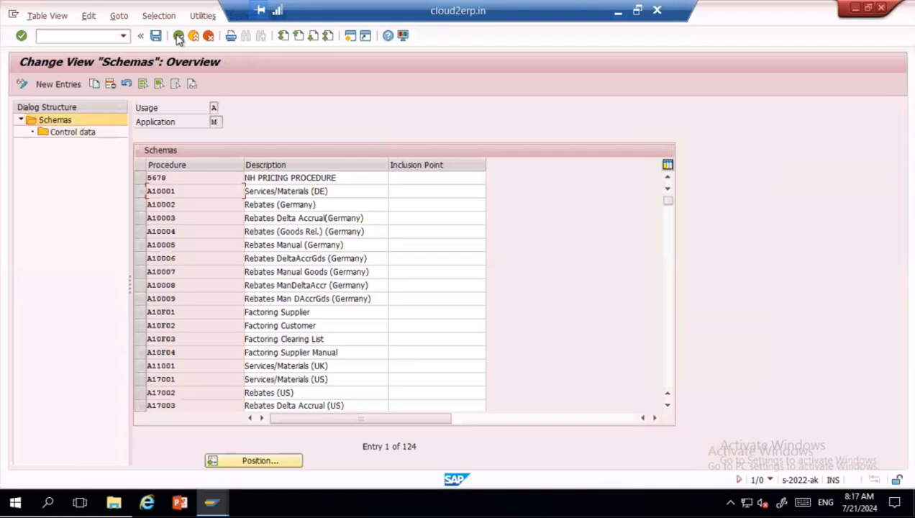
left_click(177, 36)
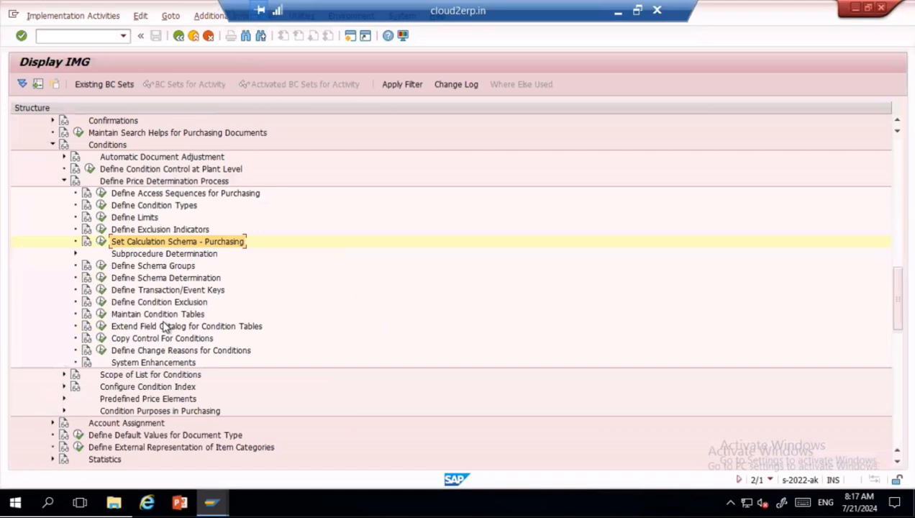
left_click(101, 277)
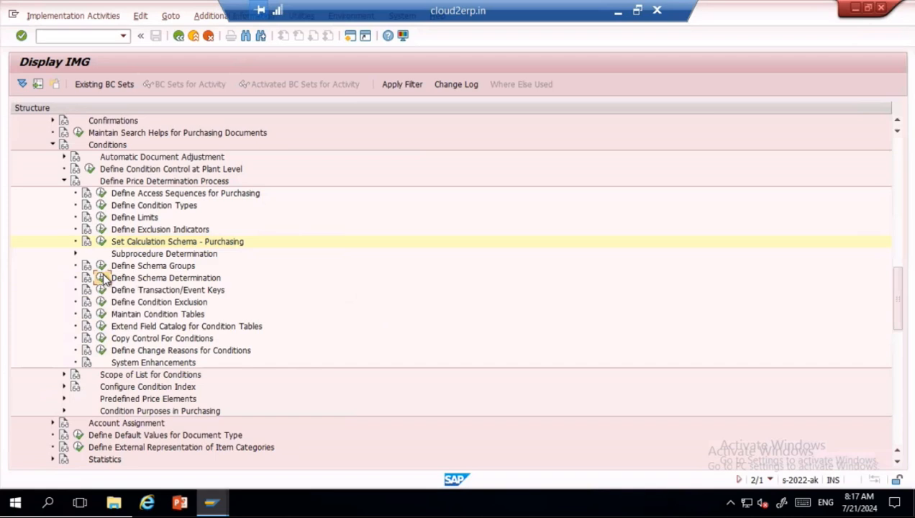
left_click(409, 109)
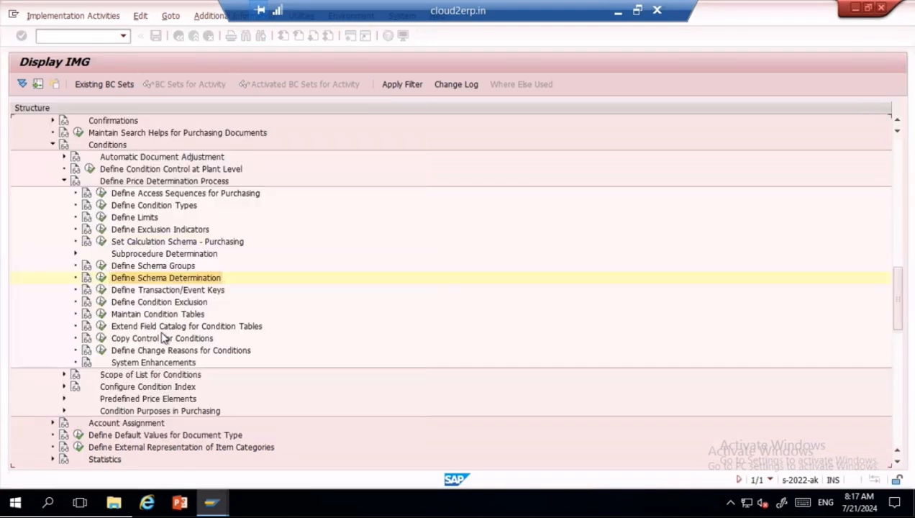
left_click(102, 269)
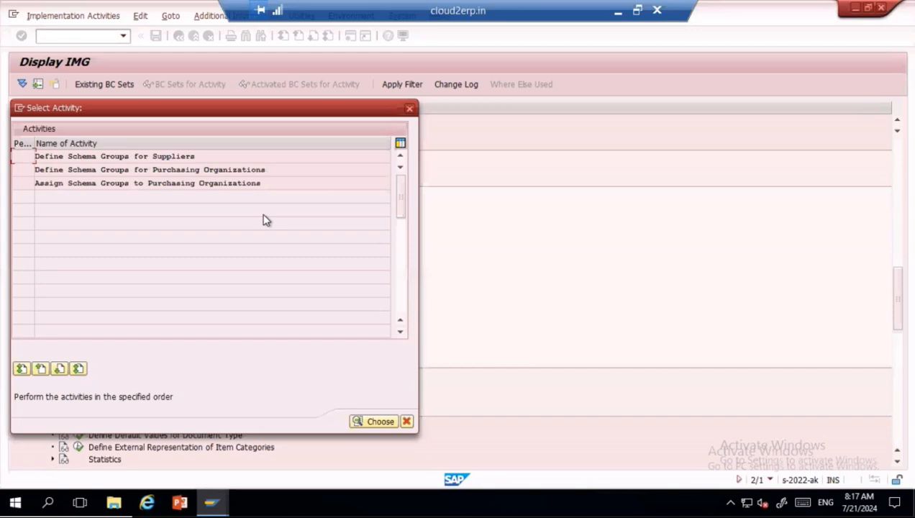
double_click(151, 156)
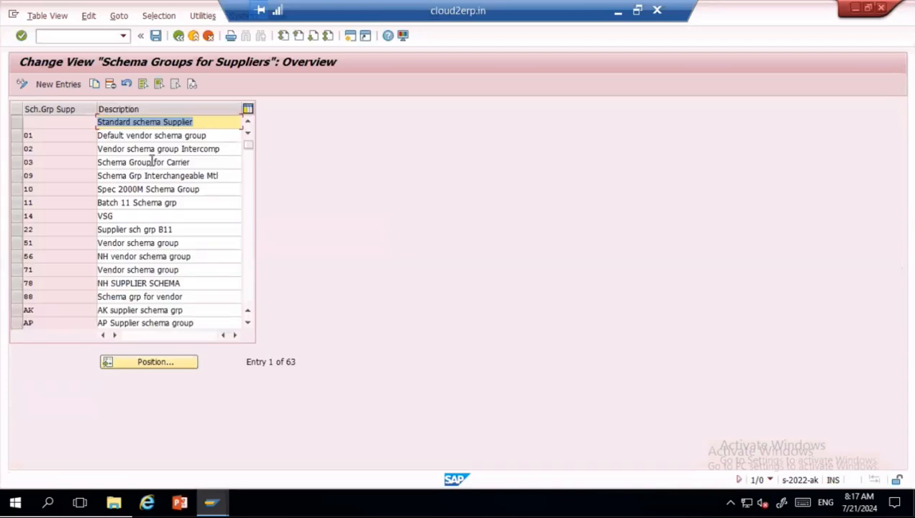
- Look up supplier schema group B5 in the existing entries
left_click(157, 365)
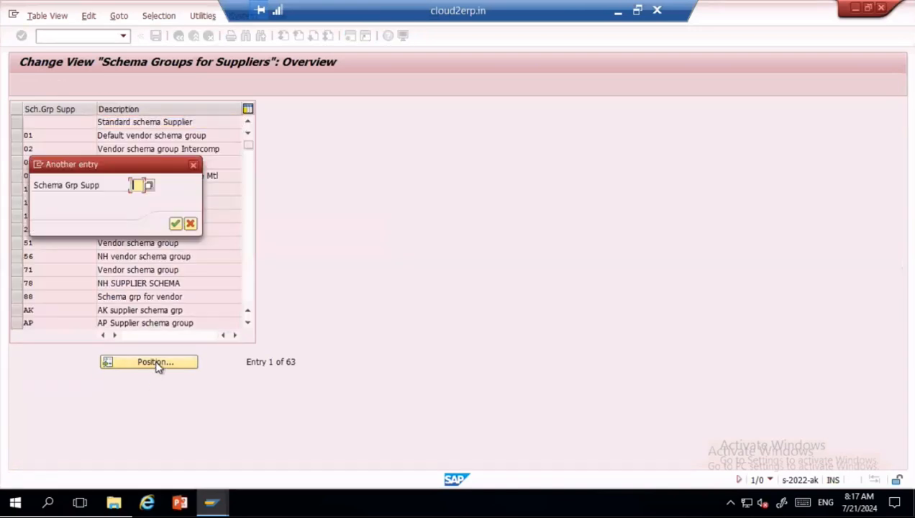
type("B5")
key("Return")
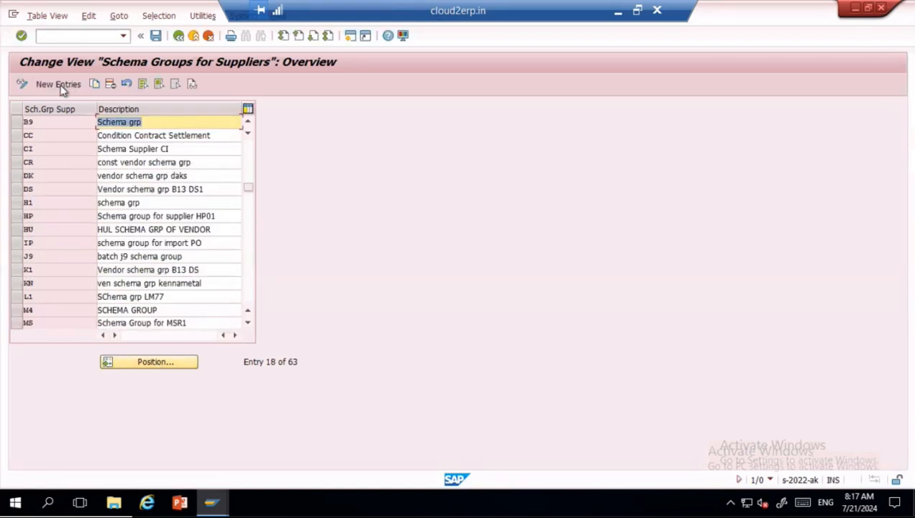
- Add supplier schema group B5 with the description Batch 15, save it to the proposed customizing request and return to the activity list
key("F5")
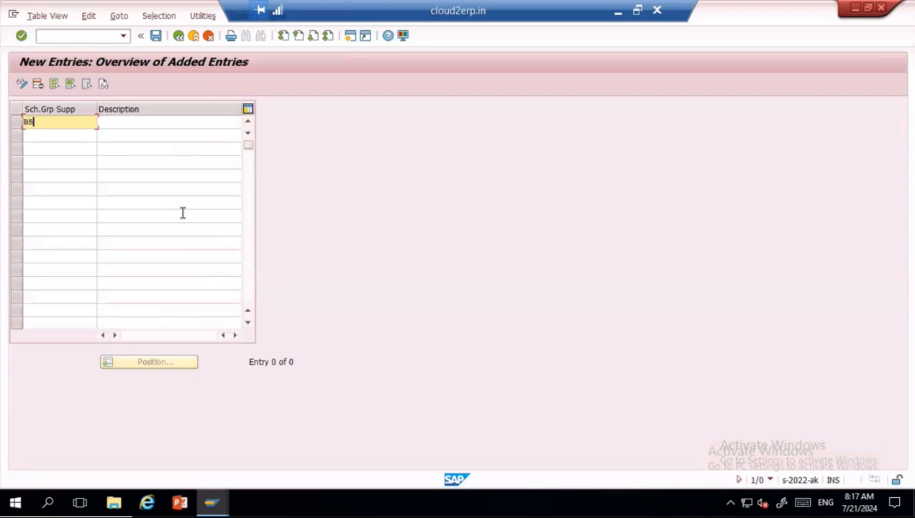
key("Tab")
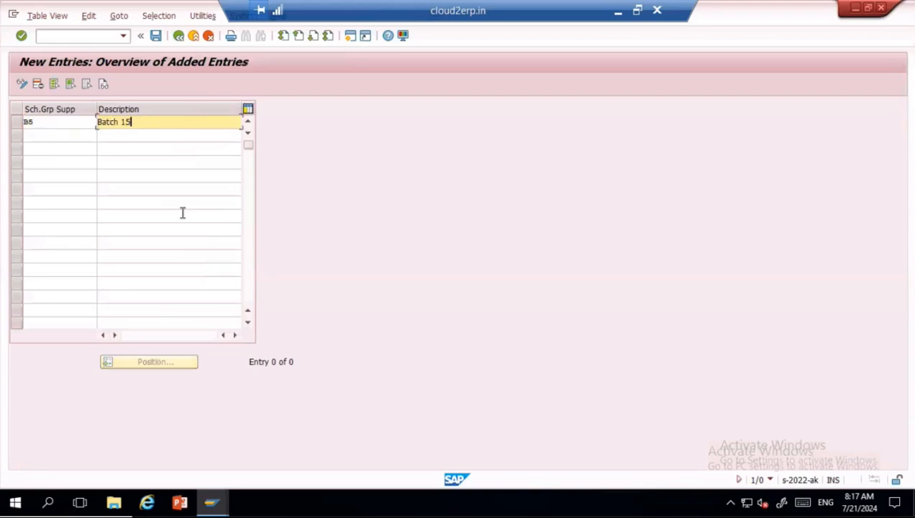
key("Return")
left_click(155, 35)
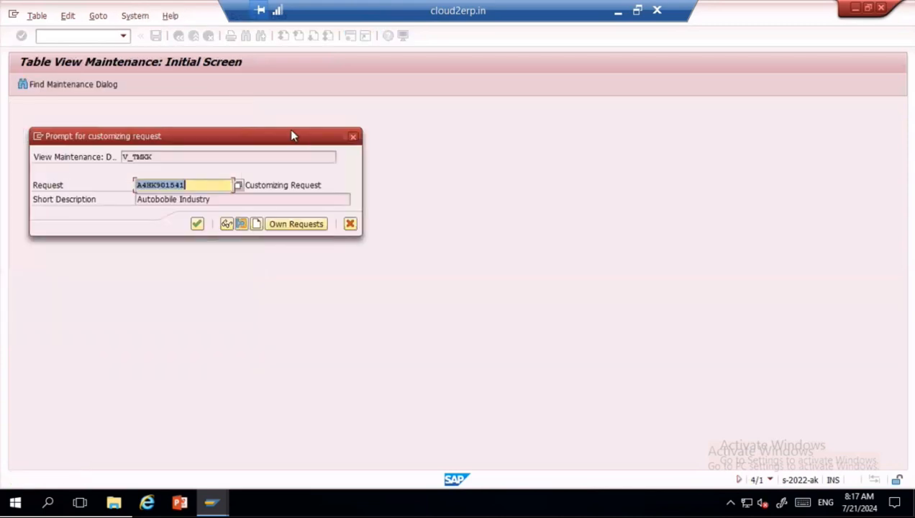
left_click(198, 224)
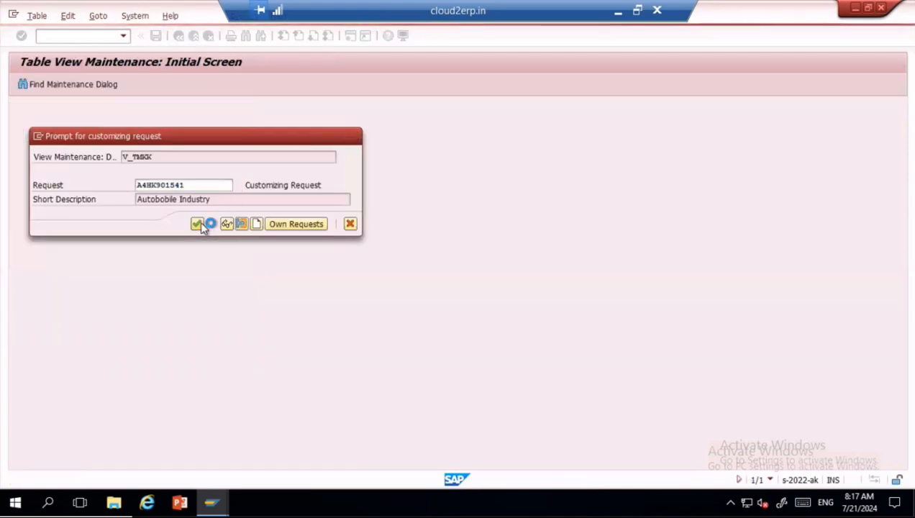
left_click(178, 35)
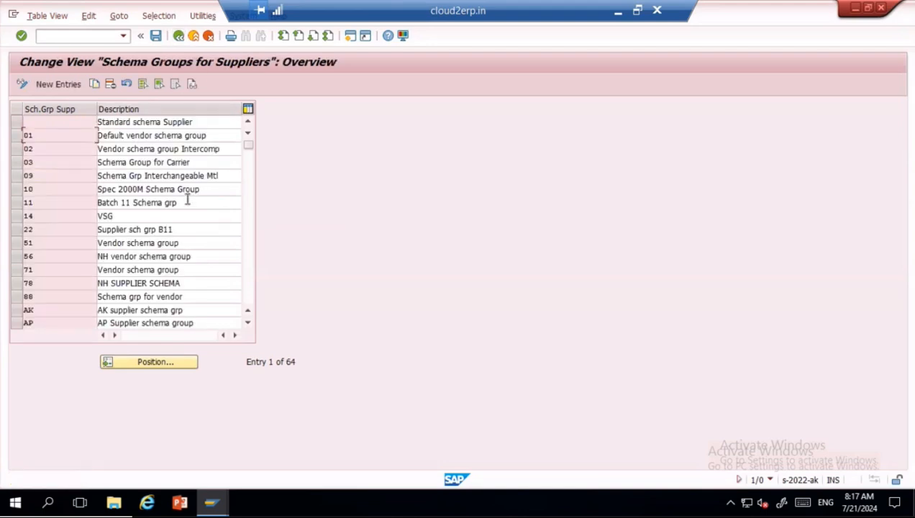
left_click(179, 36)
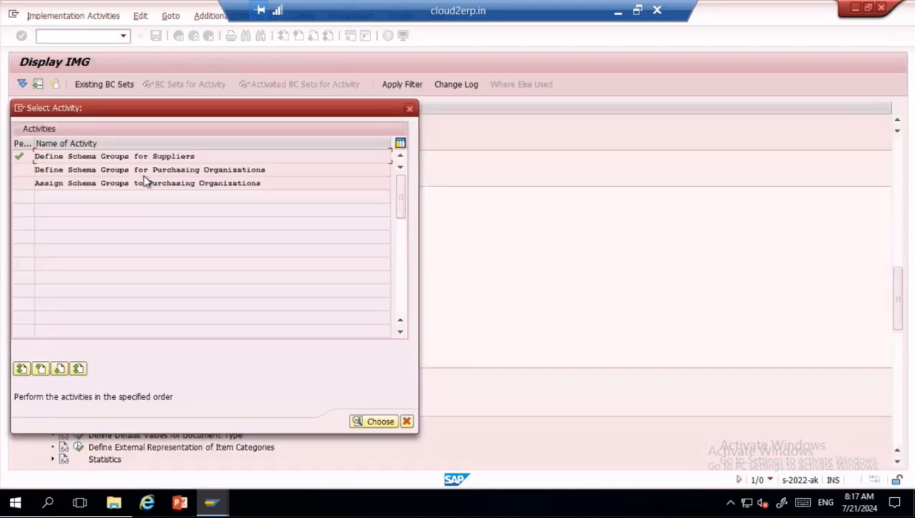
- Check the schema groups for purchasing organizations for entry 1994 and return to the activity list
double_click(146, 170)
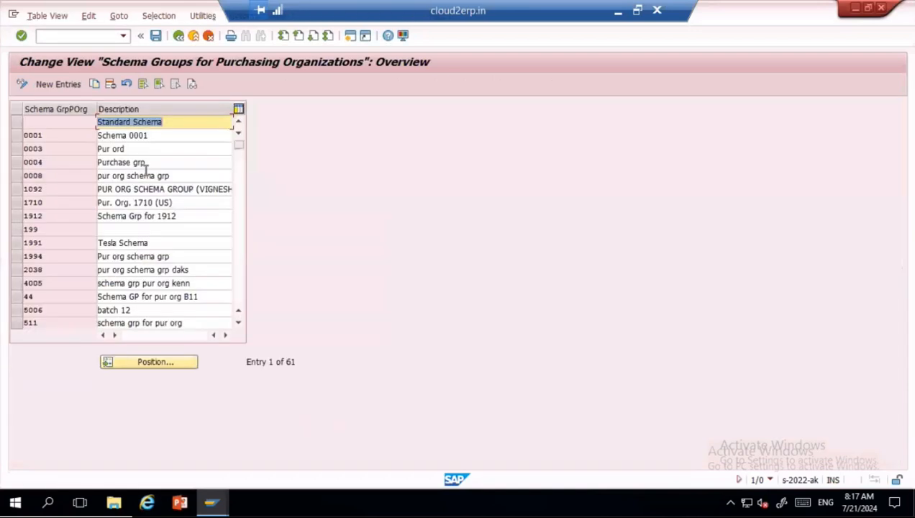
left_click(146, 366)
type("1994")
key("Return")
left_click(18, 123)
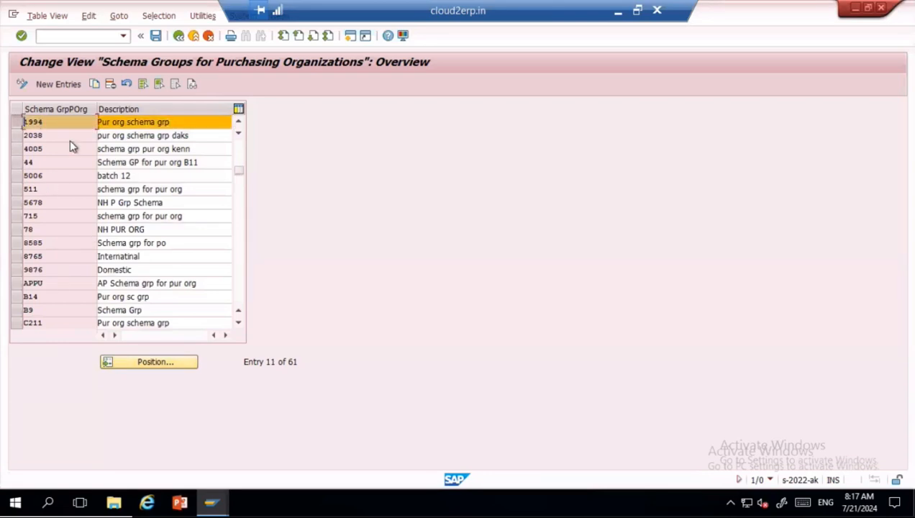
left_click(178, 36)
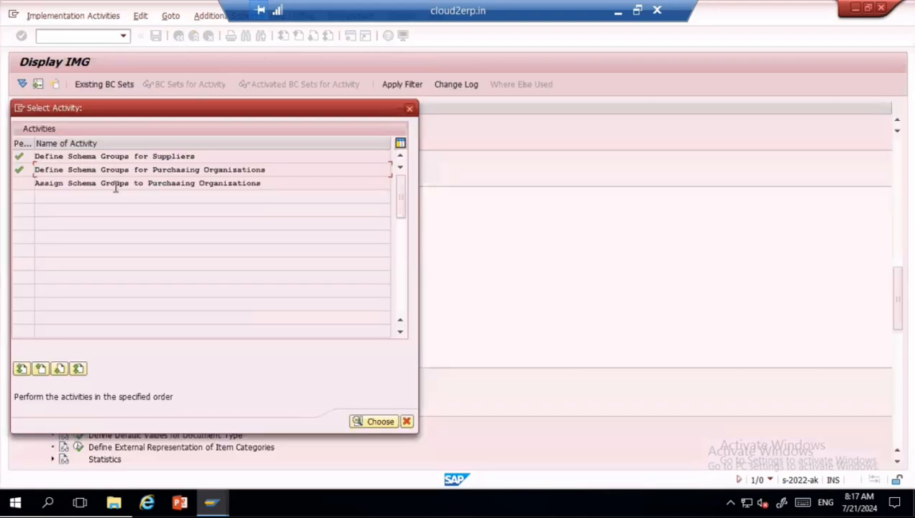
- Assign schema group 1994 to purchasing organization 1994, save the assignment and return to the activity list
double_click(115, 184)
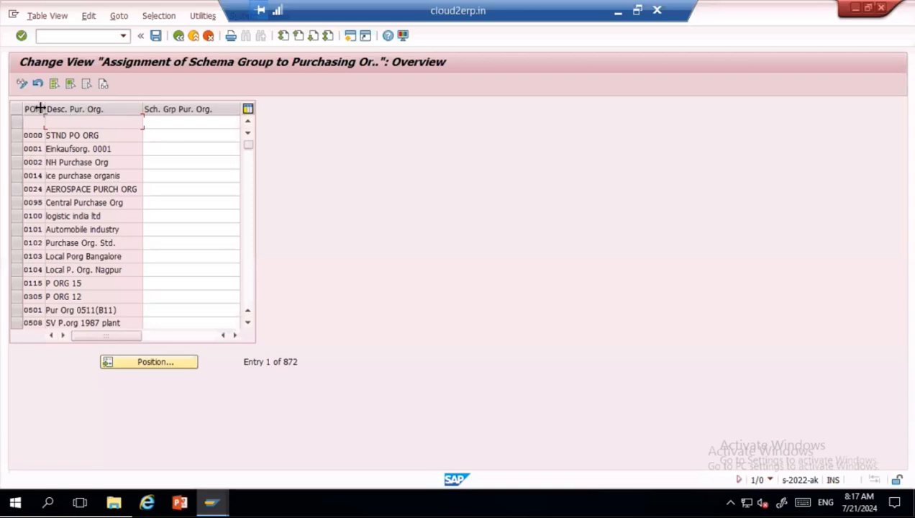
left_click(152, 365)
type("1994")
key("Return")
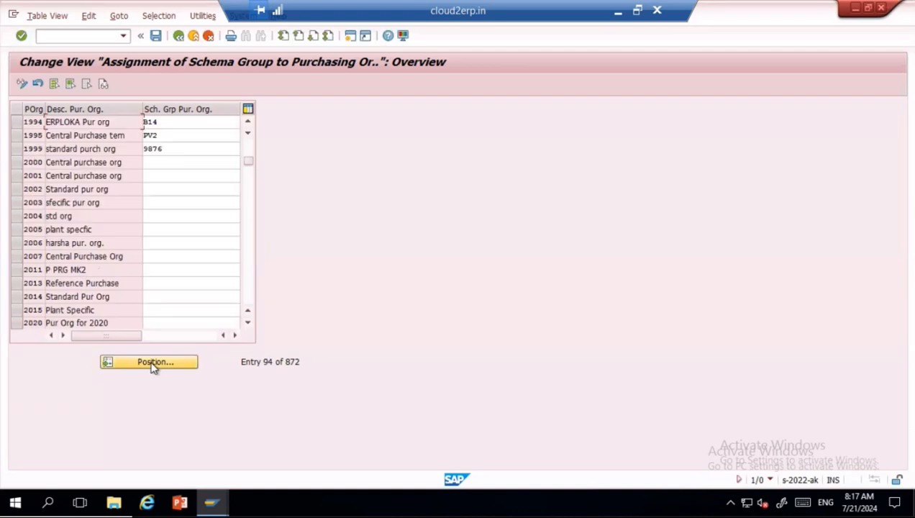
left_click(180, 123)
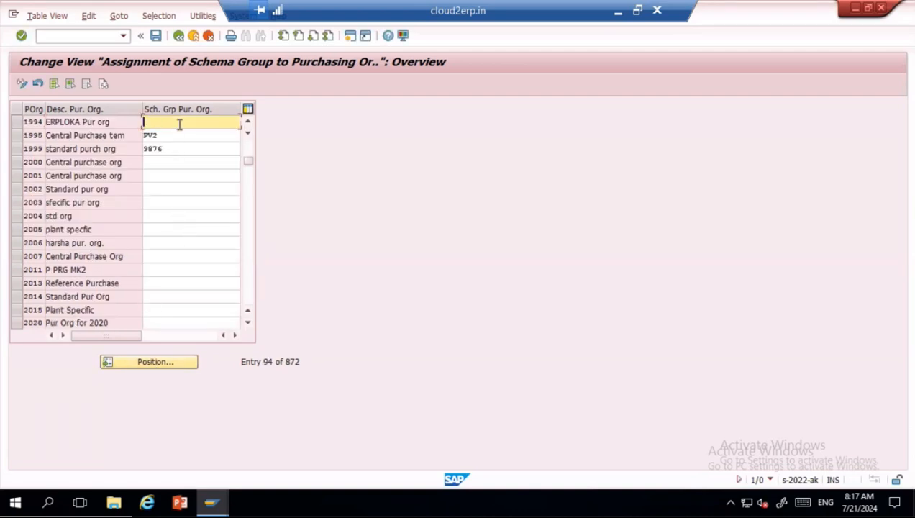
type("1994")
key("Return")
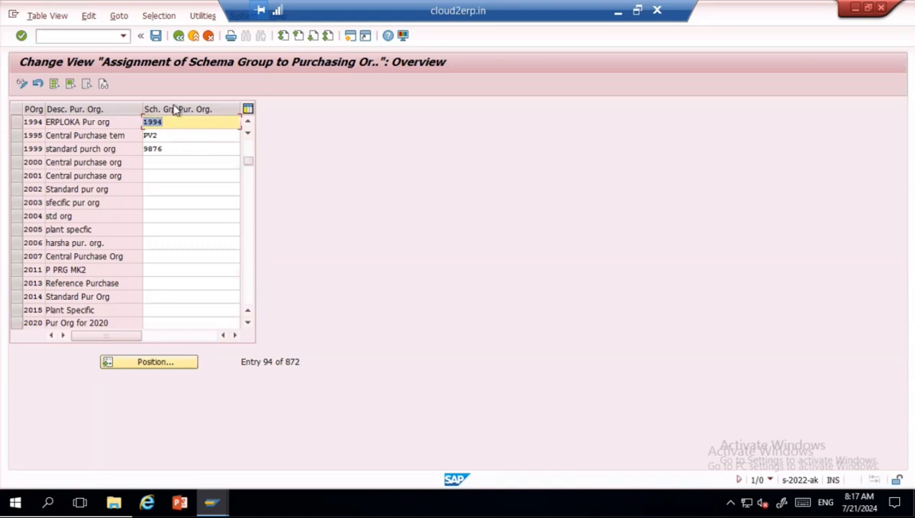
left_click(155, 36)
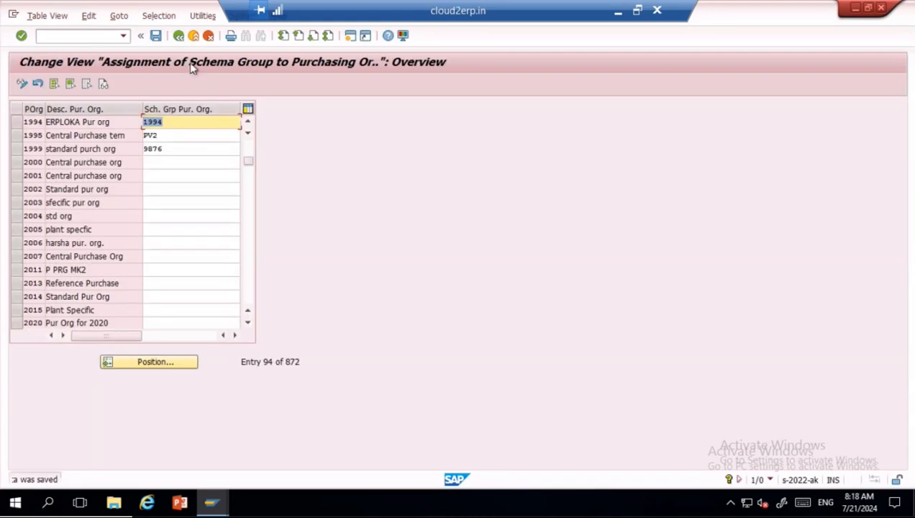
left_click(179, 36)
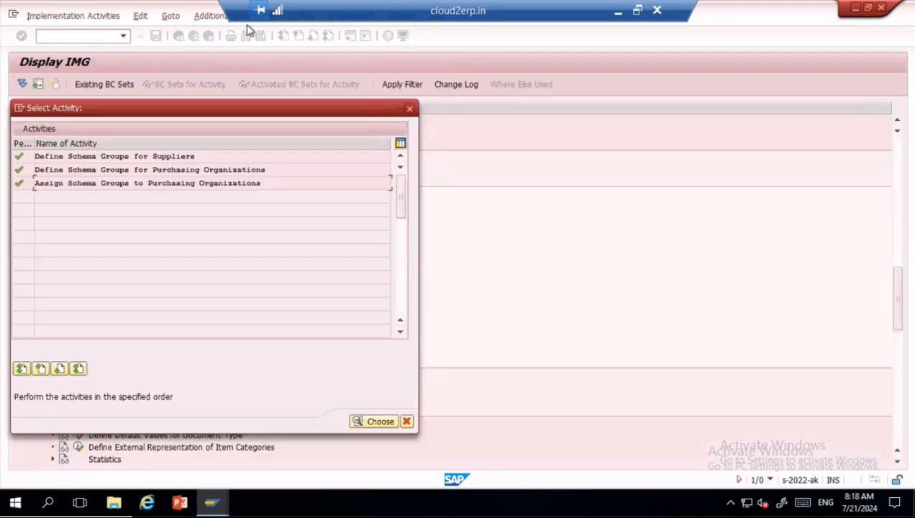
left_click_drag(208, 159, 35, 157)
left_click_drag(286, 173, 18, 171)
left_click_drag(271, 182, 16, 184)
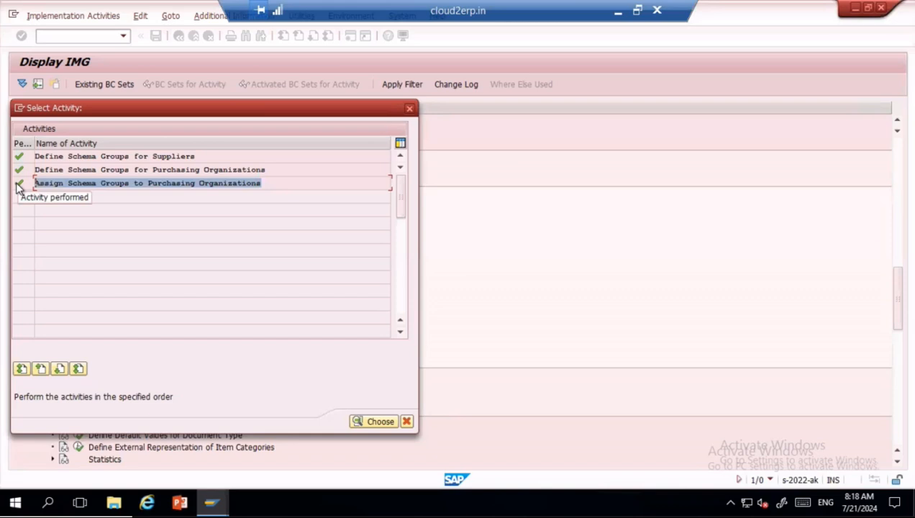
- Close the schema group activities and open the calculation schema determination for standard purchase orders
left_click(411, 111)
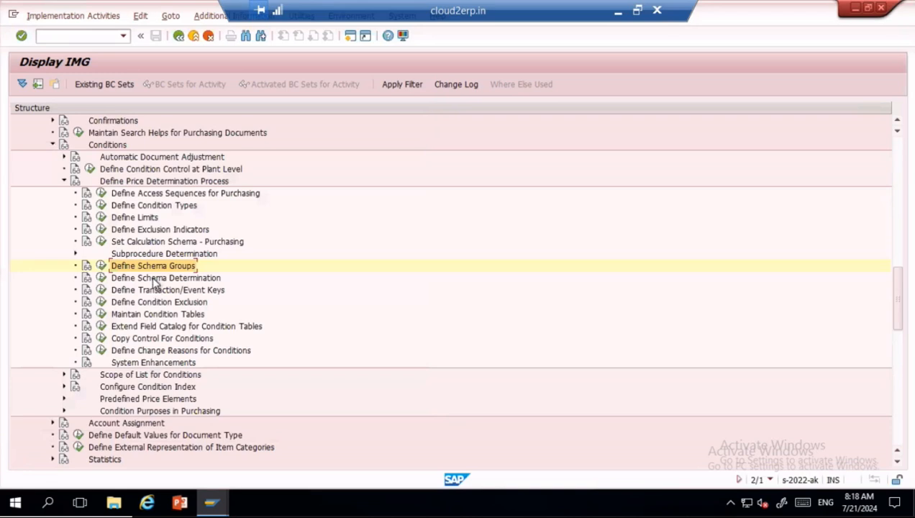
left_click(154, 280)
left_click(101, 278)
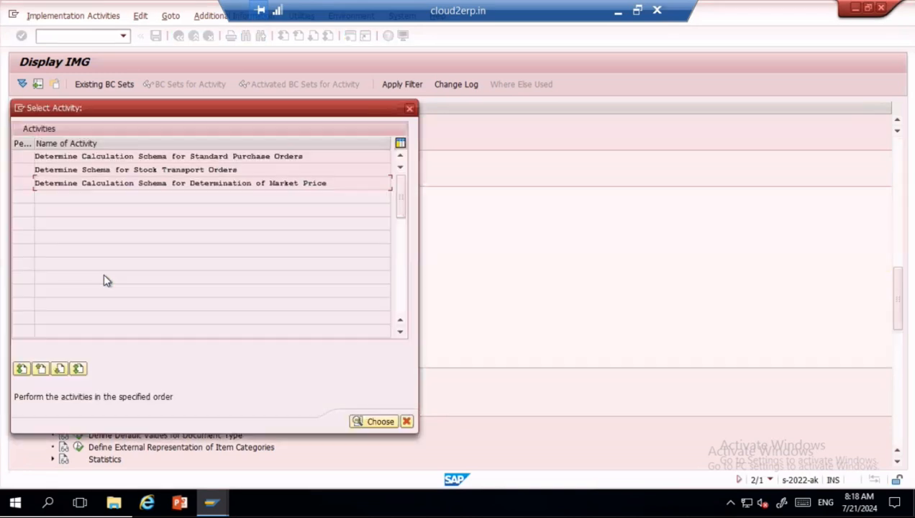
double_click(161, 156)
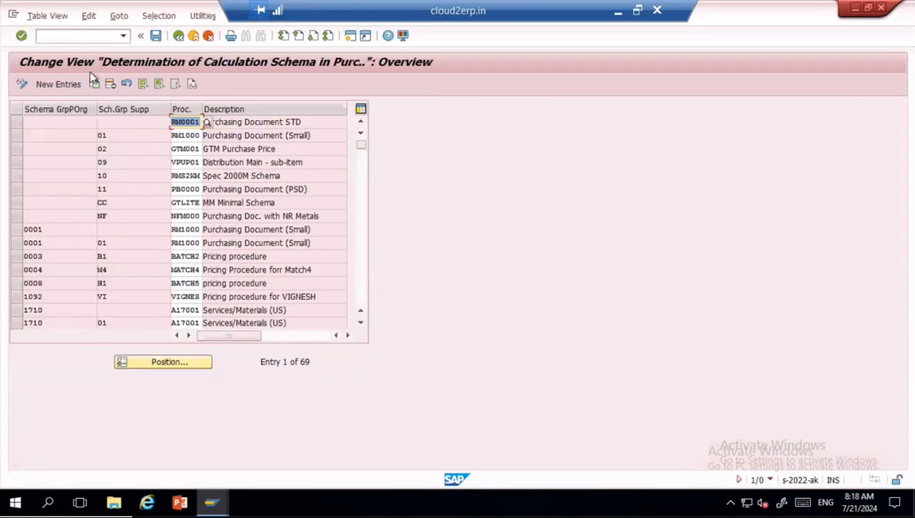
- Create a schema determination entry with purchasing organization schema group 1994 and supplier schema group B5
left_click(64, 85)
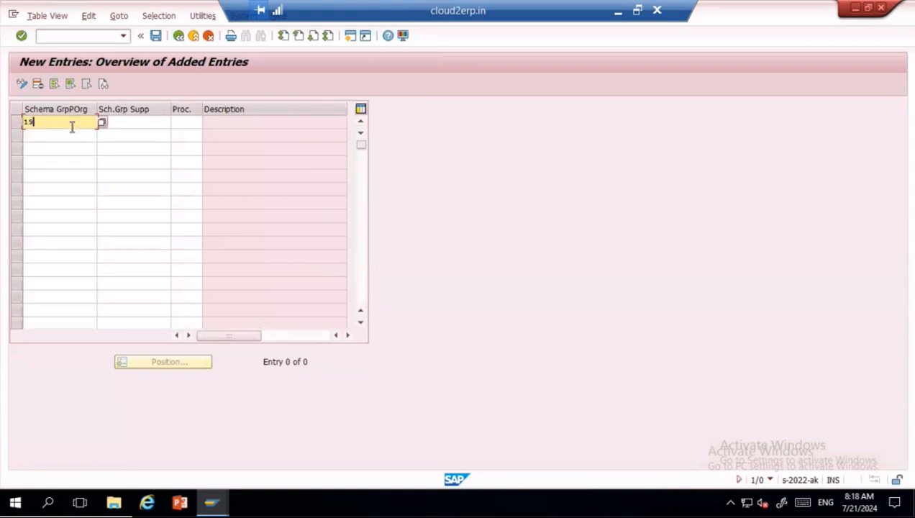
type("1994")
key("Tab")
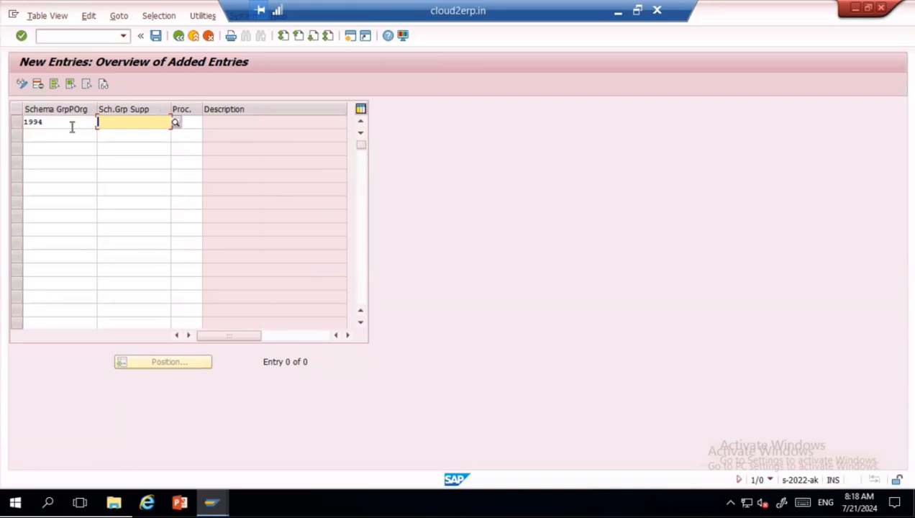
type("B5")
key("Tab")
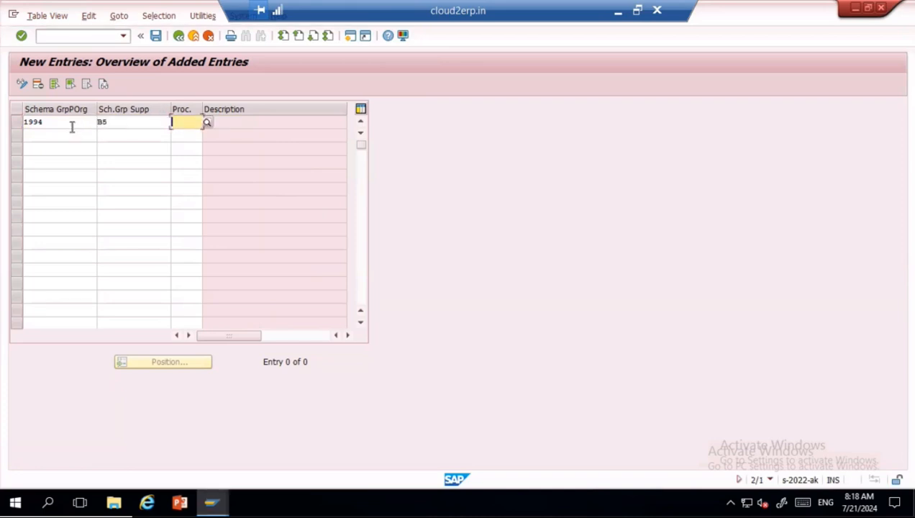
- Assign procedure BAT15 to the new schema determination entry for groups 1994 and B5
left_click(207, 124)
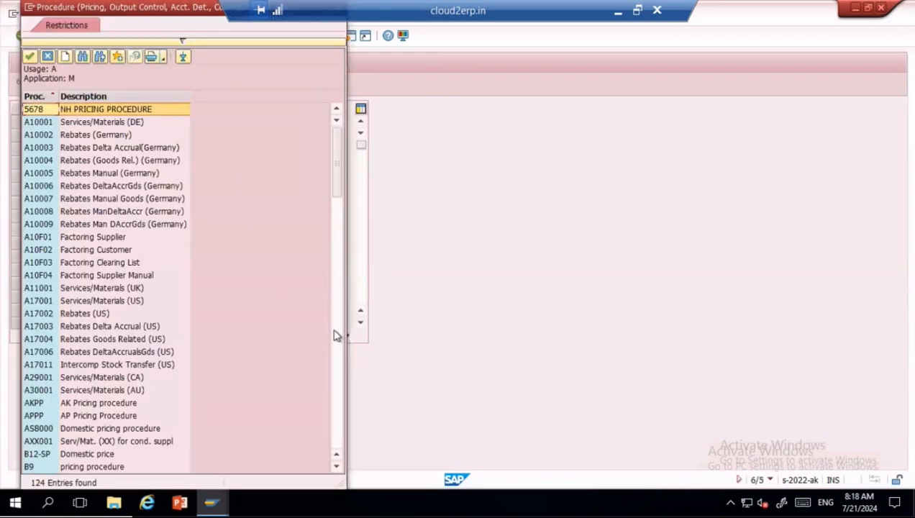
left_click(337, 335)
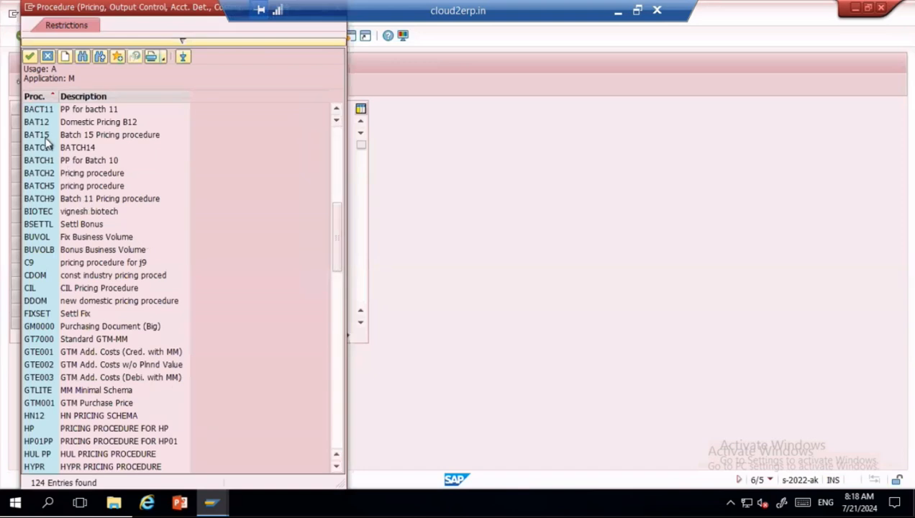
left_click(69, 135)
double_click(72, 136)
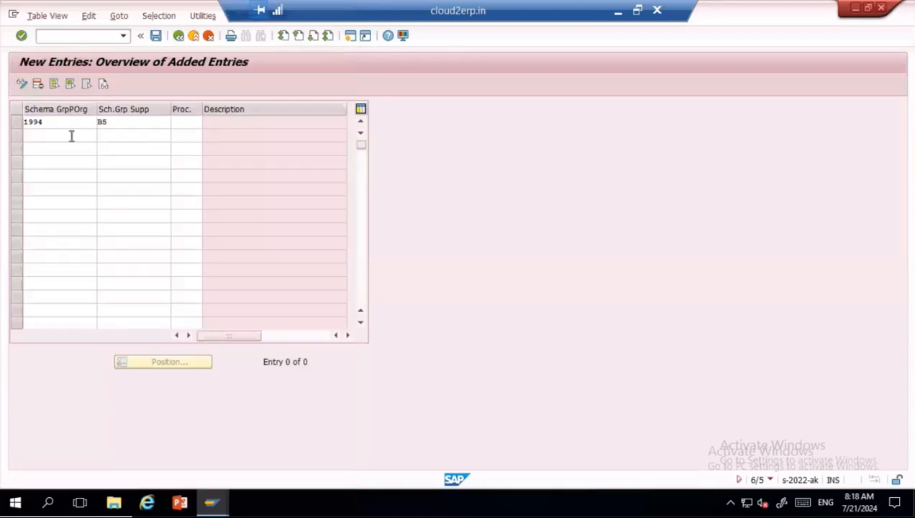
key("Return")
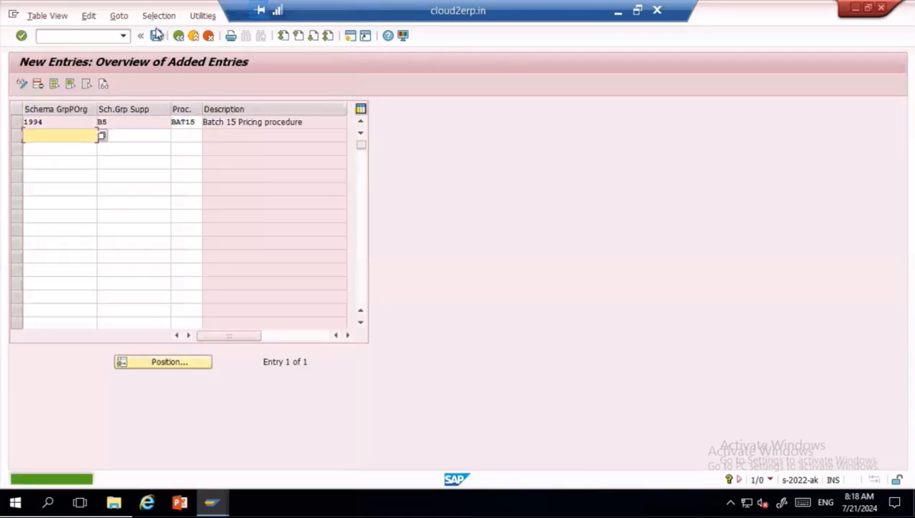
- Save the schema determination entry in the proposed customizing request and return to the IMG structure
left_click(157, 36)
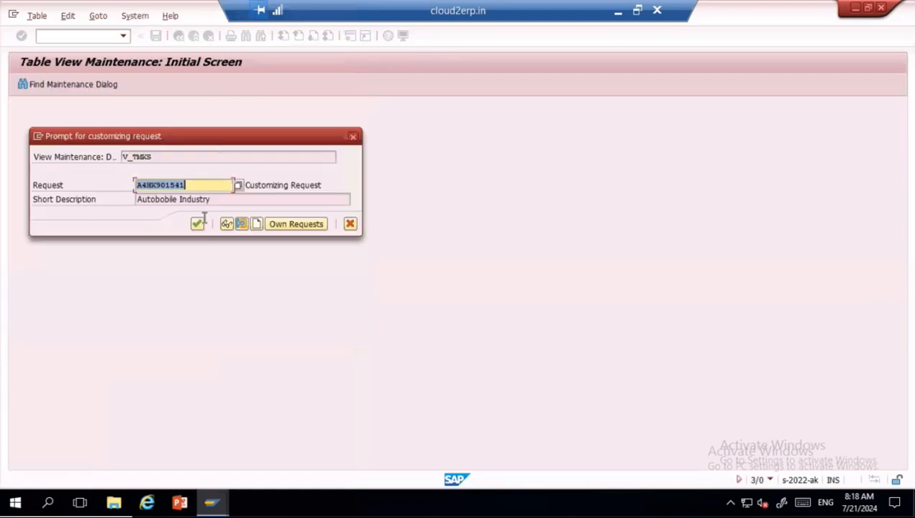
left_click(198, 224)
left_click(178, 36)
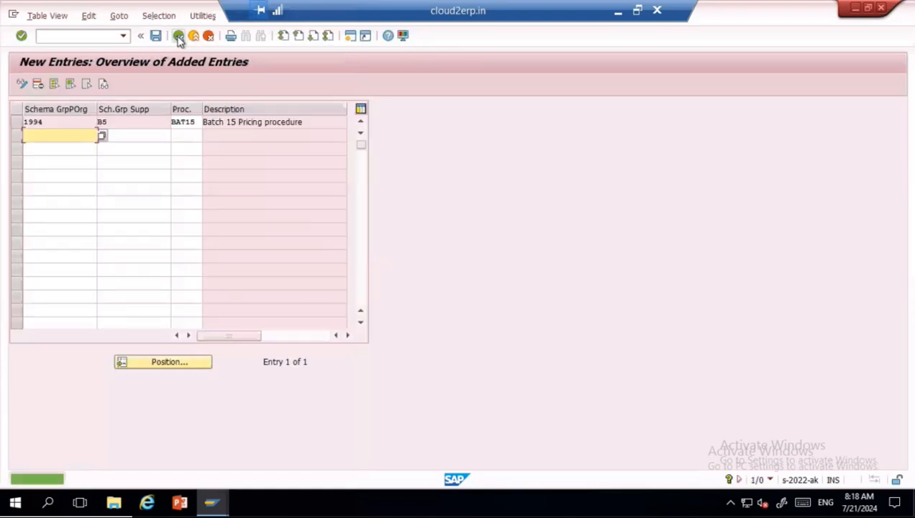
left_click(179, 36)
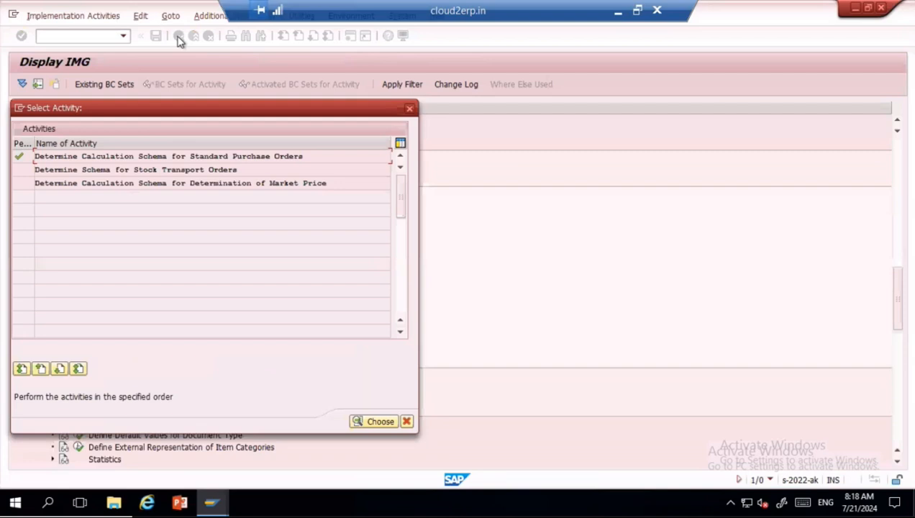
left_click(410, 109)
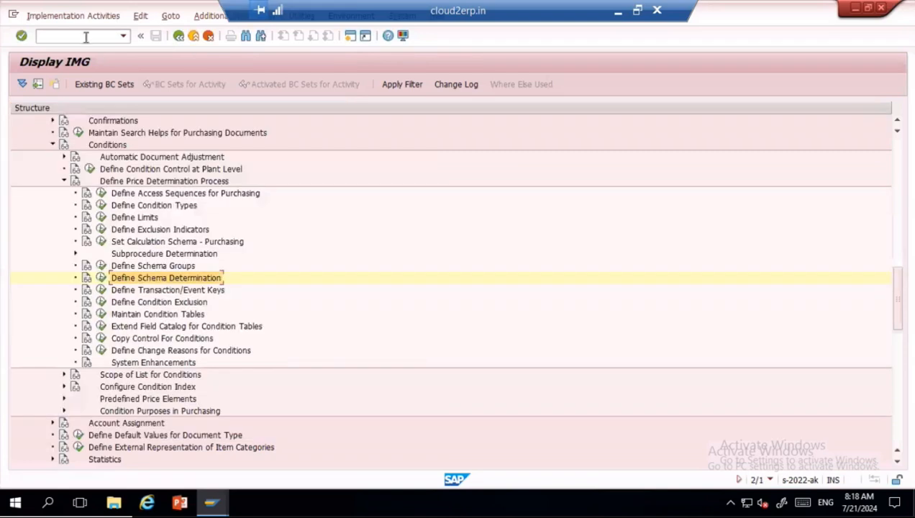
- Open purchase order creation and enter the Subcontracting vendor as the supplier of the standard PO
type("/ome21")
key("Return")
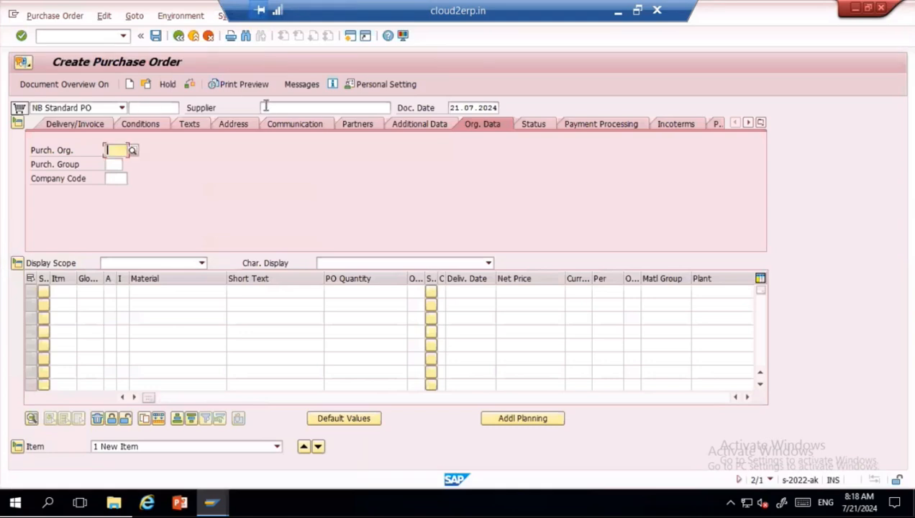
left_click(269, 108)
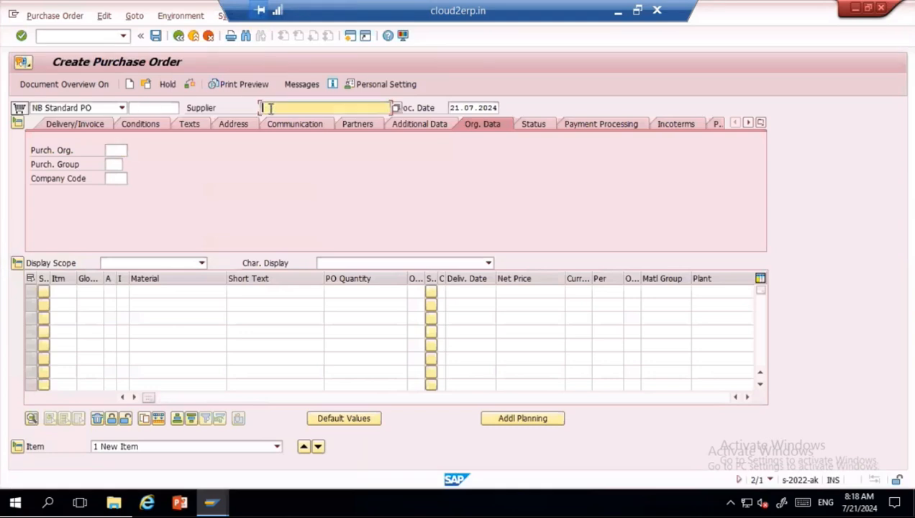
key("Down")
key("Return")
key("Return")
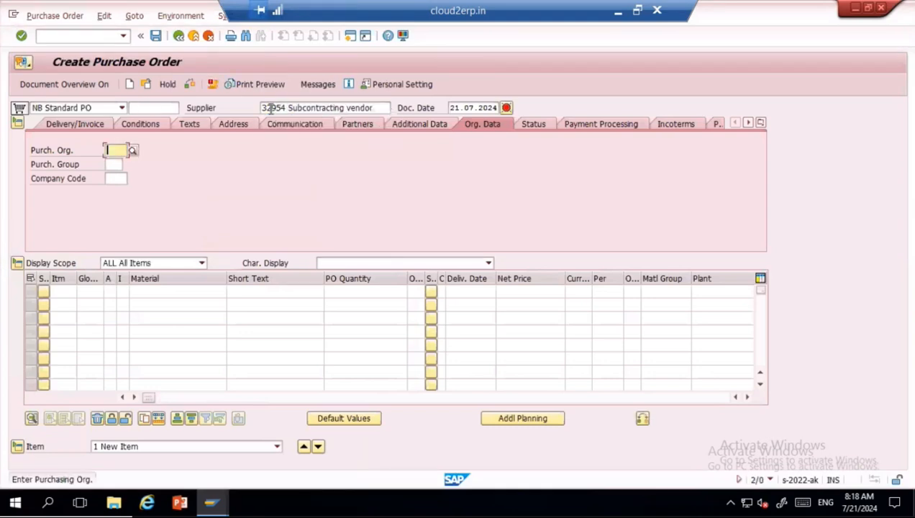
- Set the purchase order's purchasing organization to 1994 and its purchasing group to 001
key("Down")
key("Down")
key("Down")
key("Return")
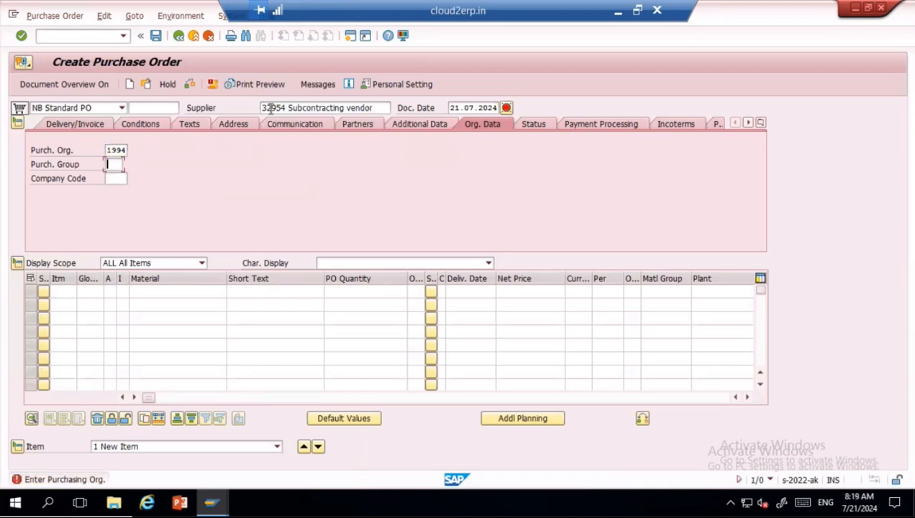
key("Down")
key("Return")
key("Return")
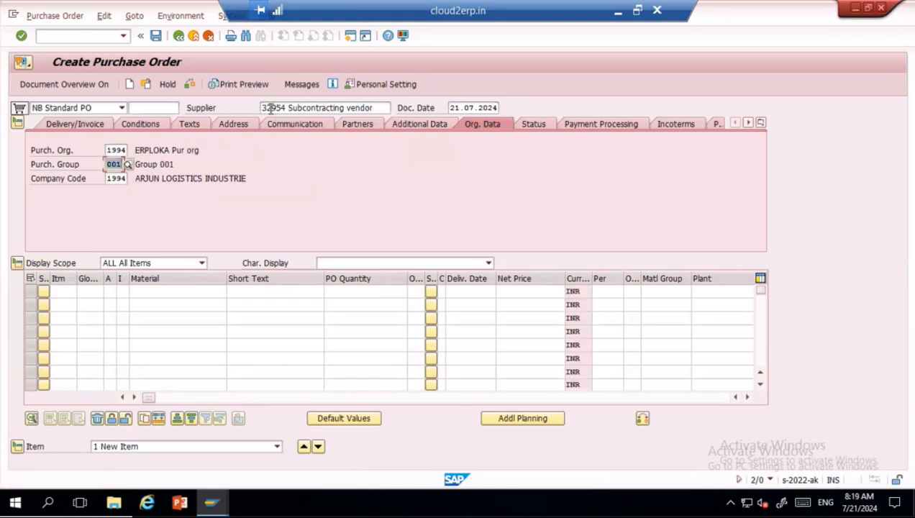
- Enter the Steel material as the first item of the purchase order
left_click(152, 291)
key("Down")
key("Down")
key("Down")
key("Return")
key("Return")
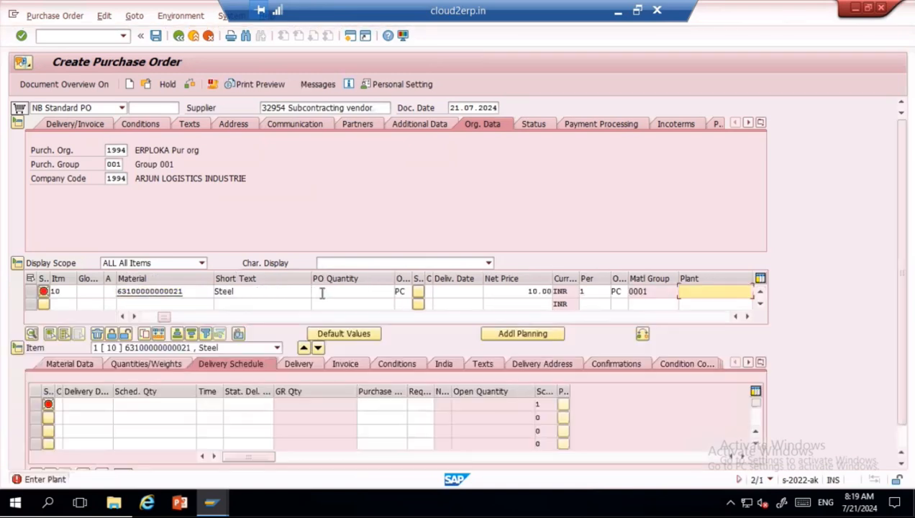
- Set the Steel item's plant to 1994 and its order quantity to 100 PC
key("Down")
key("Return")
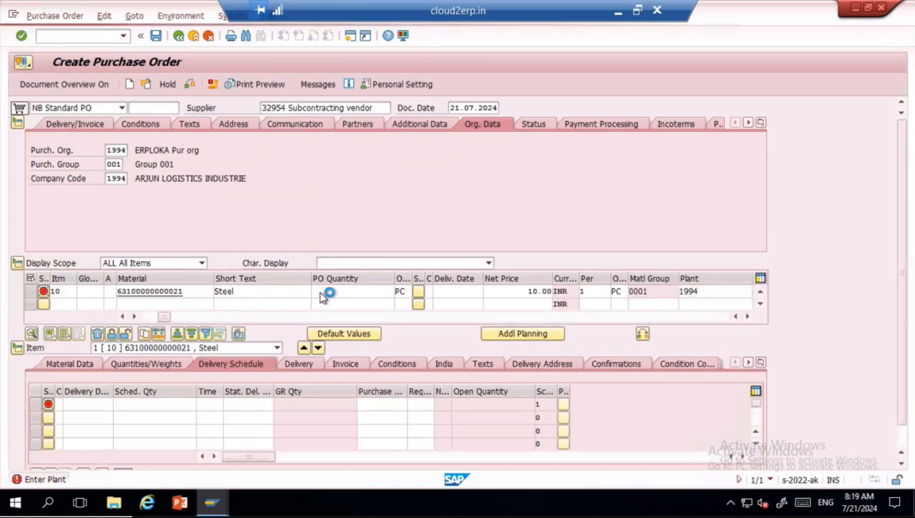
key("Return")
key("Down")
key("Return")
key("Return")
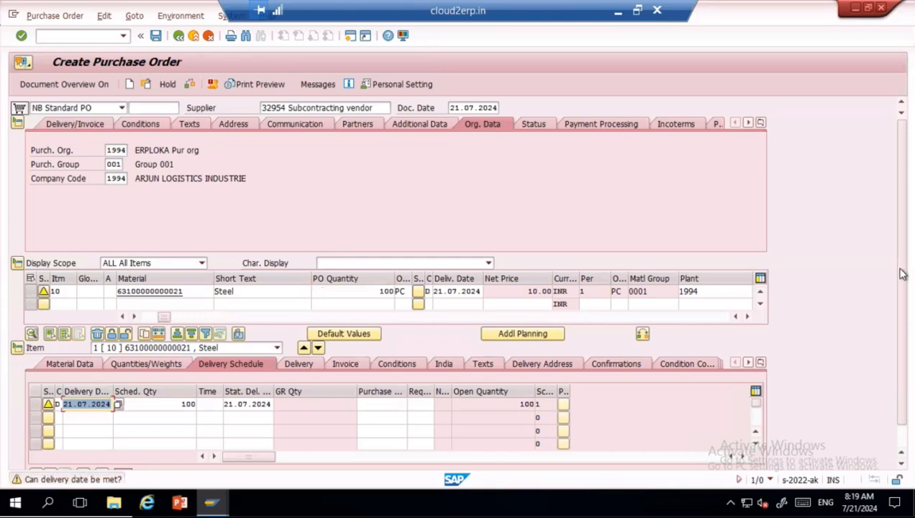
- Examine the condition types in the Steel item's pricing conditions through to the last entry, widening the condition type column
scroll(904, 274, "down", 1)
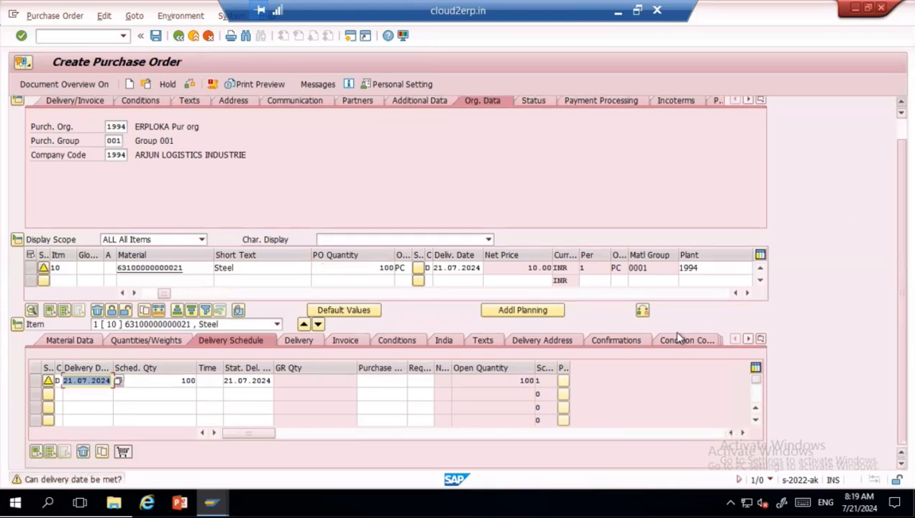
left_click(403, 344)
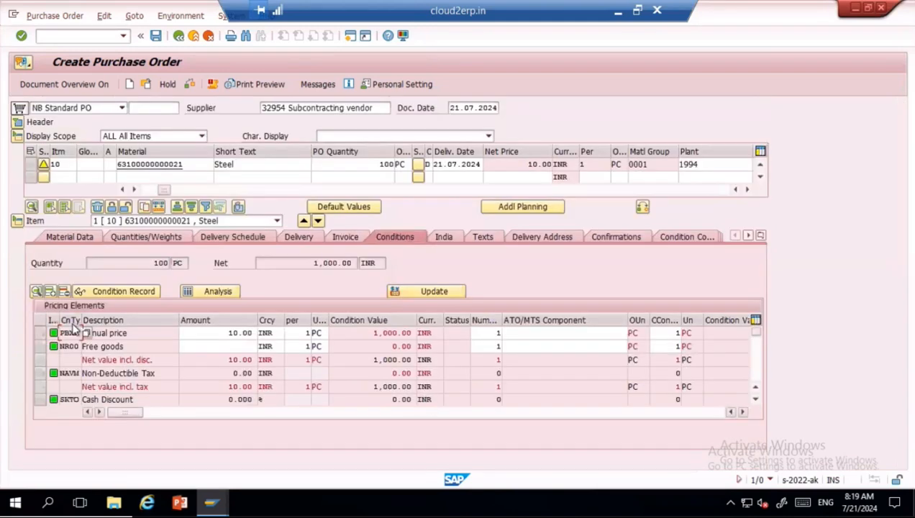
double_click(77, 344)
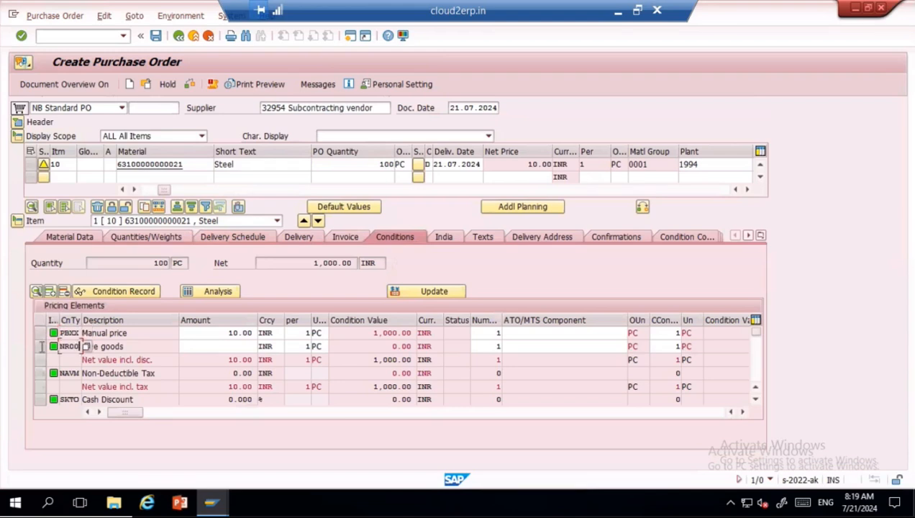
double_click(77, 373)
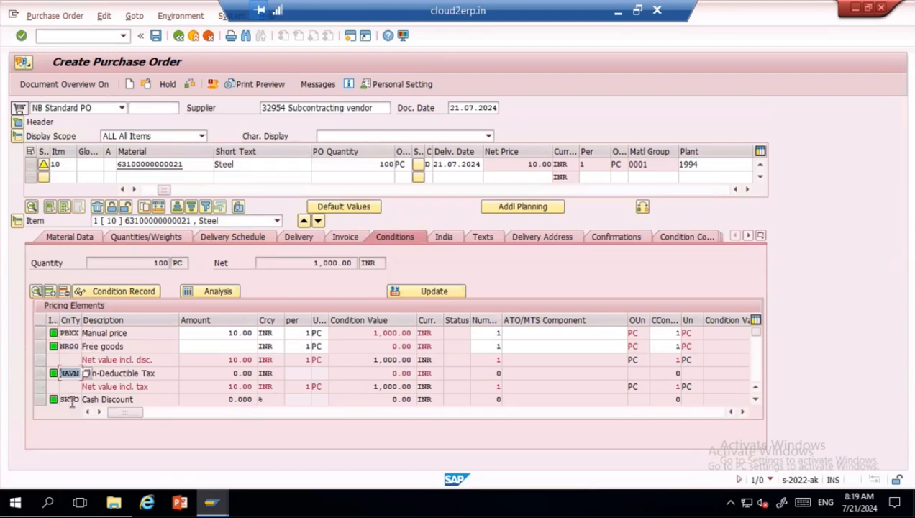
left_click_drag(80, 398, 27, 395)
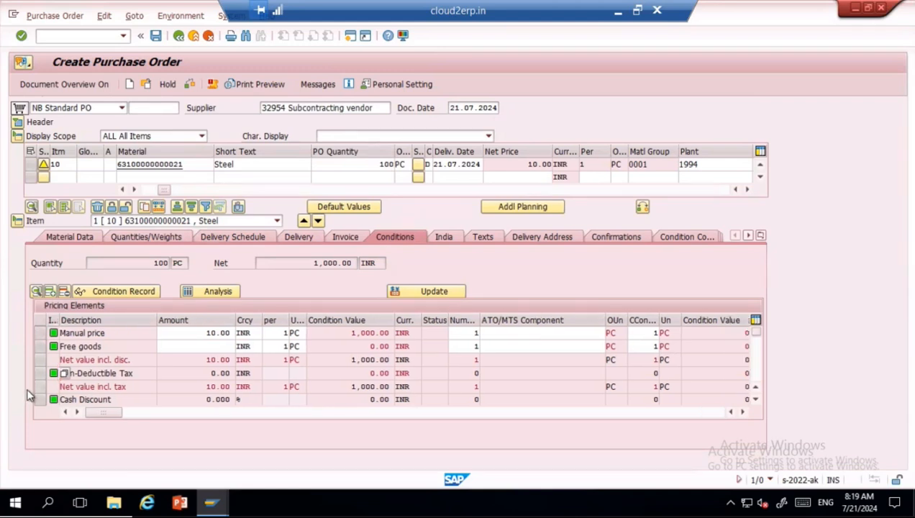
left_click_drag(59, 319, 114, 316)
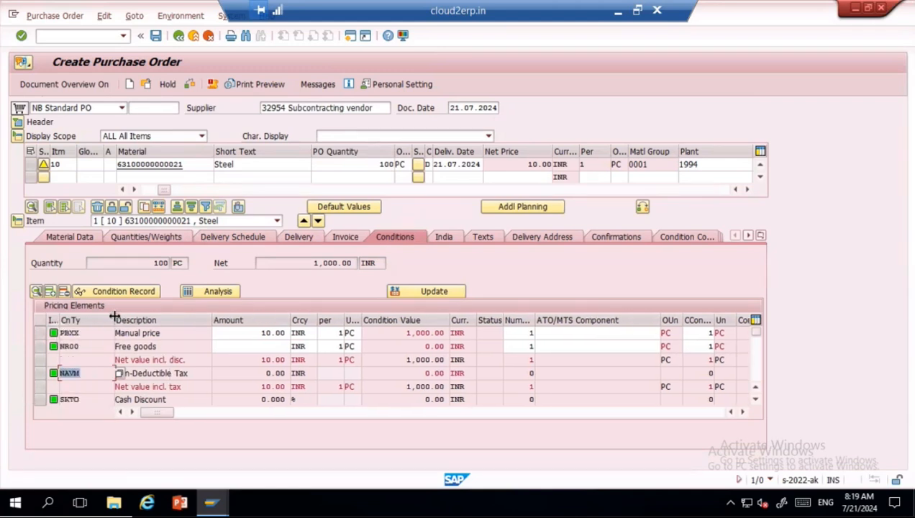
left_click(757, 371)
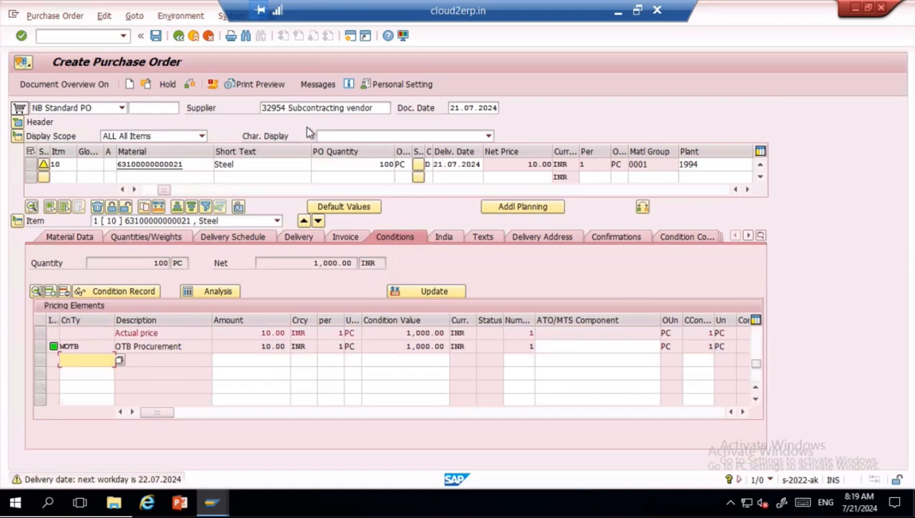
- Copy the supplier number from the purchase order and switch to business partner maintenance
left_click_drag(286, 108, 261, 108)
key("ctrl+c")
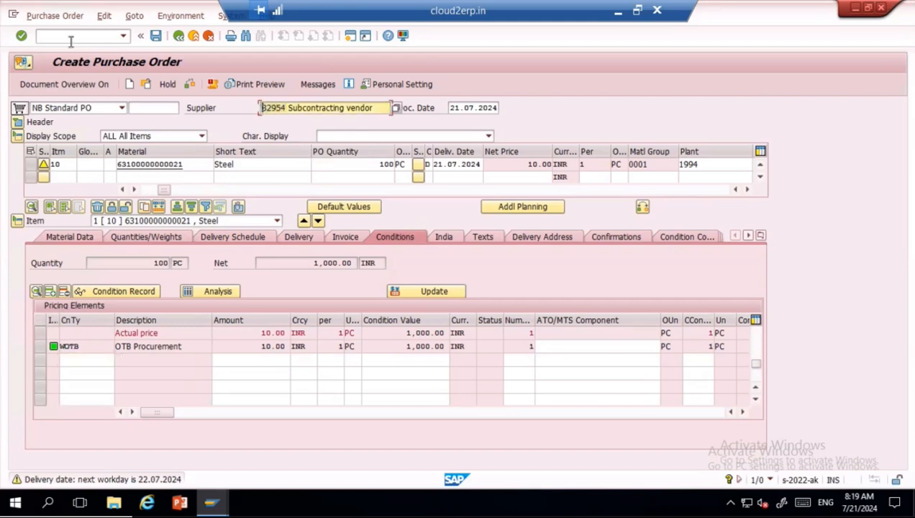
left_click(70, 38)
type("/nb")
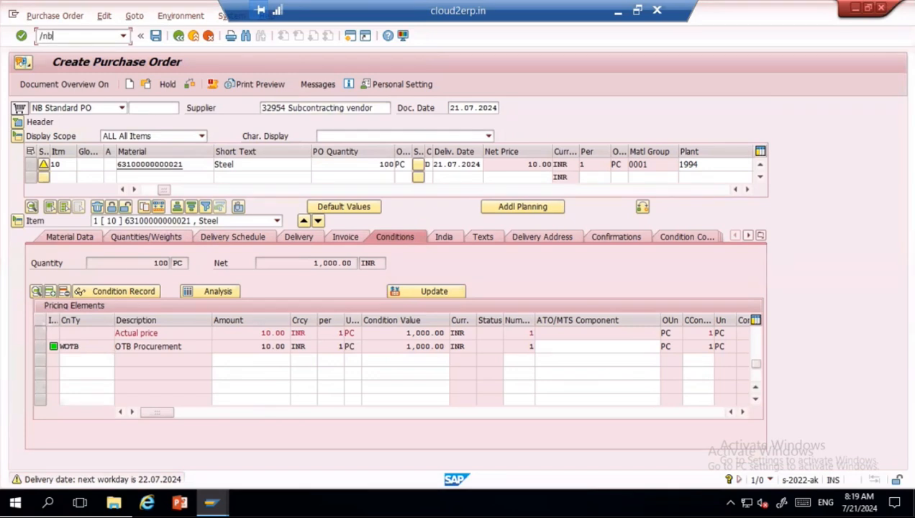
type("p")
key("Return")
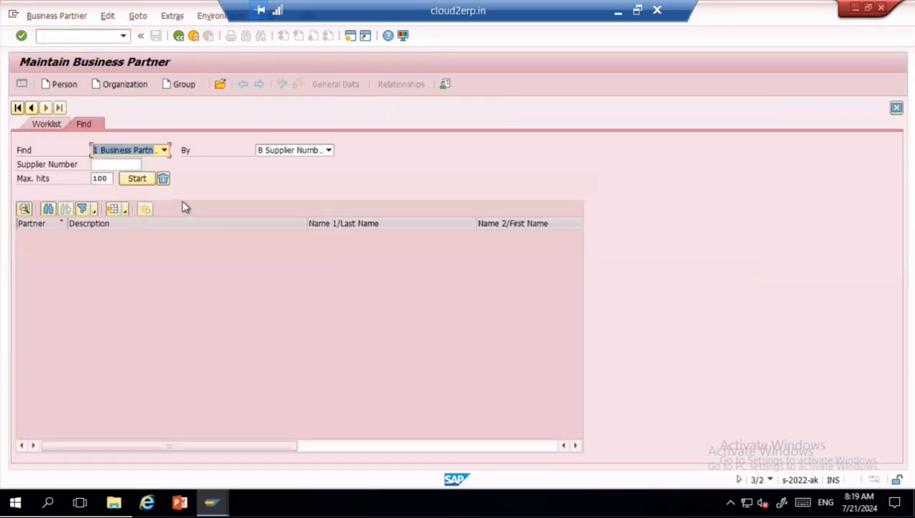
- Find the business partner by the copied supplier number and open the matching record
left_click(116, 165)
key("ctrl+v")
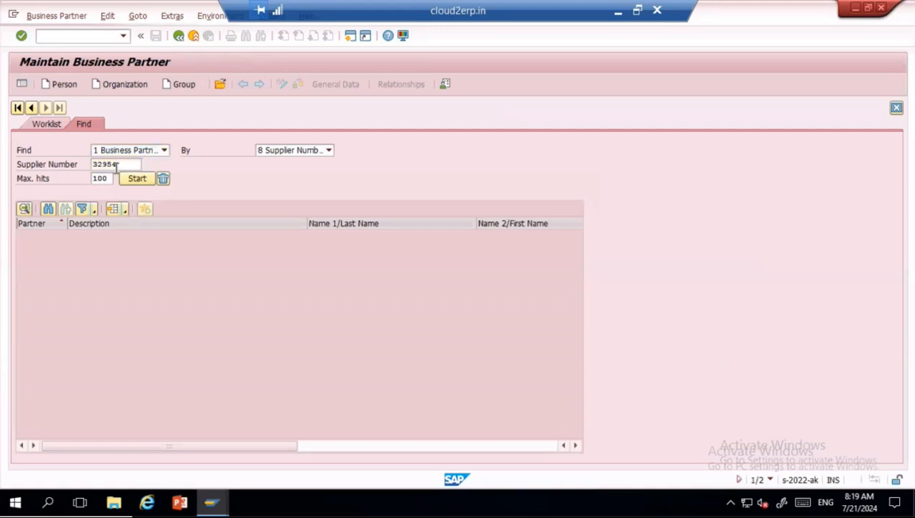
key("Return")
double_click(55, 236)
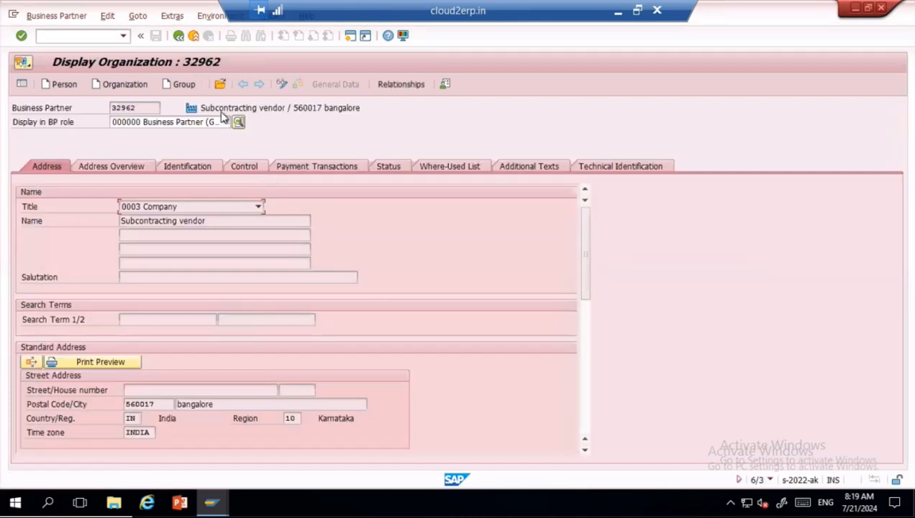
- Display the partner in role FLVN01 Vendor (Business Partner) and open its purchasing data for editing
left_click(225, 122)
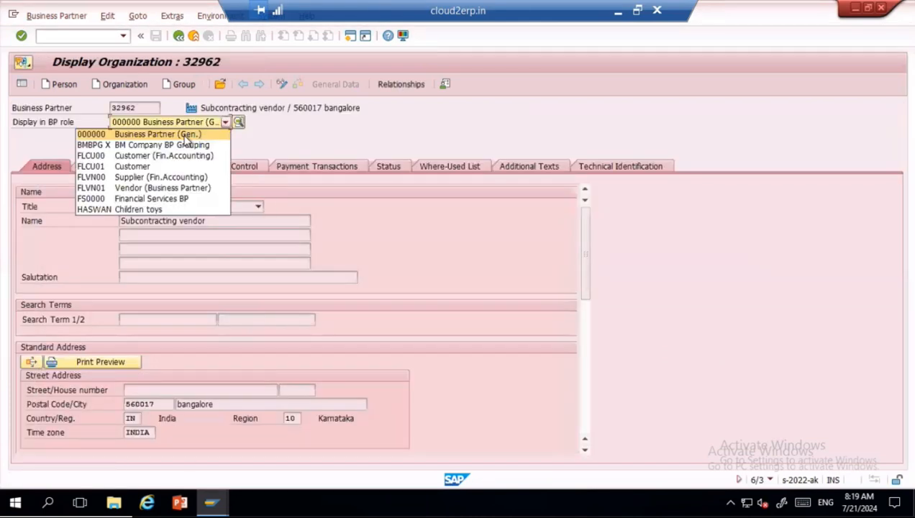
left_click(129, 188)
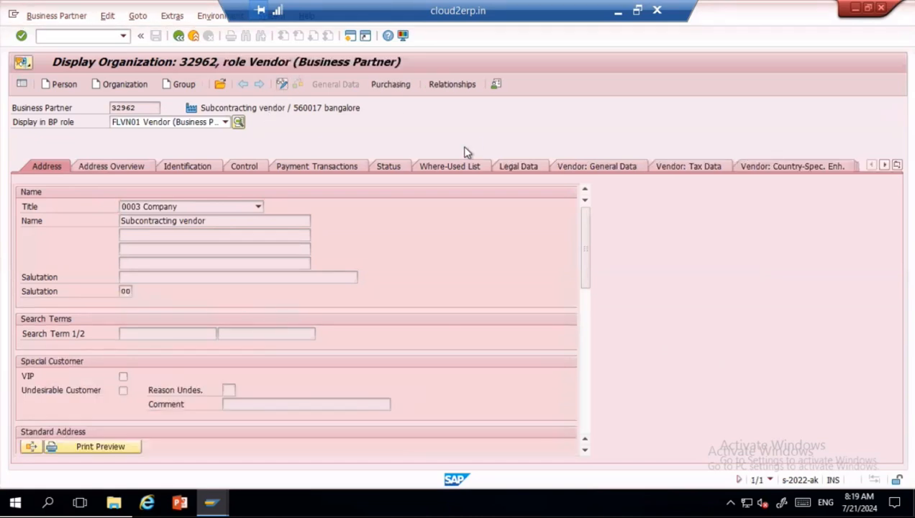
left_click(396, 85)
- Set the supplier's schema group to B5 in the additional purchasing data for purchasing organization 1994
left_click_drag(588, 284, 595, 339)
scroll(590, 352, "down", 4)
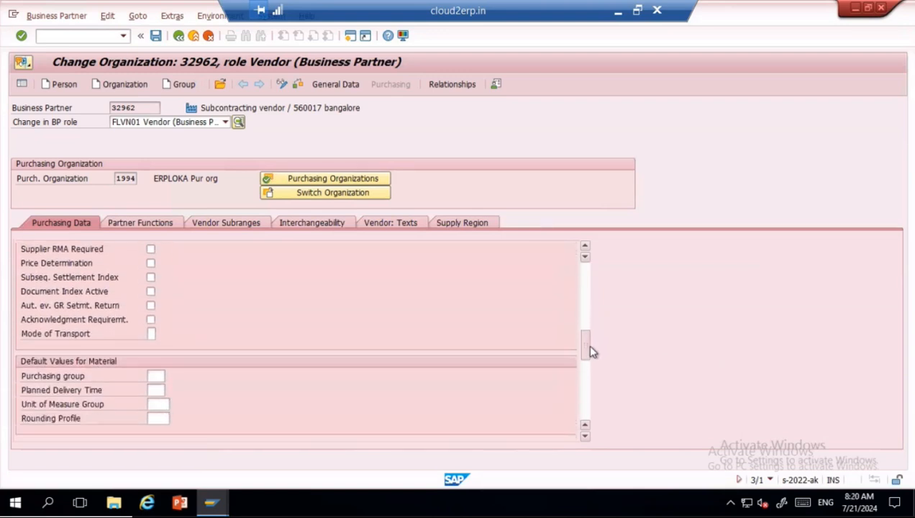
left_click_drag(589, 357, 587, 355)
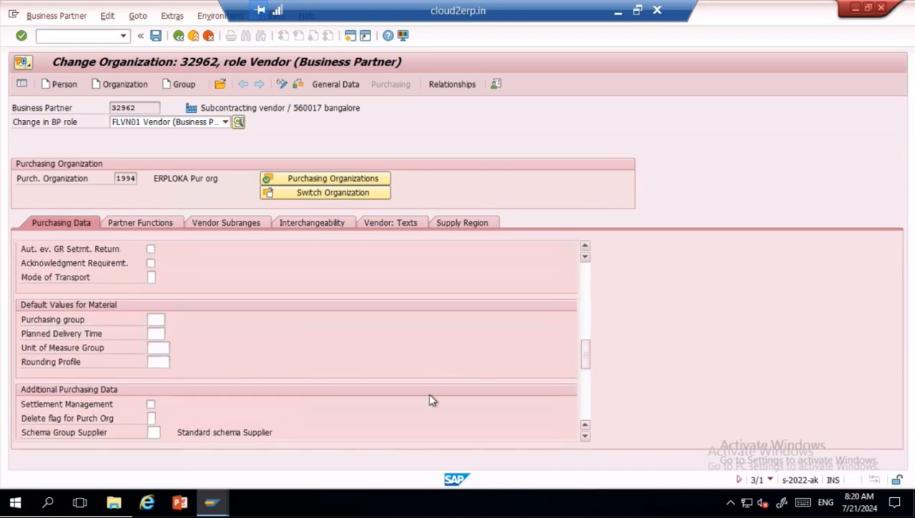
scroll(586, 437, "down", 4)
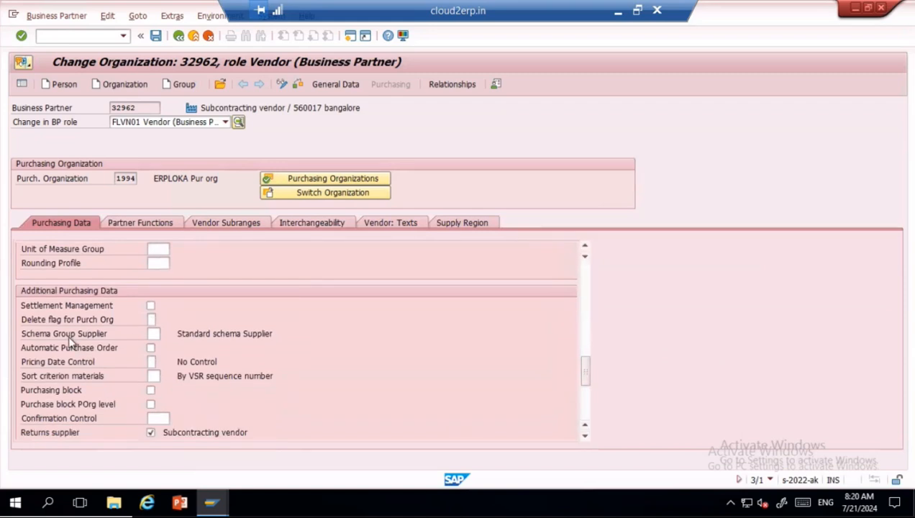
left_click(154, 335)
left_click(165, 334)
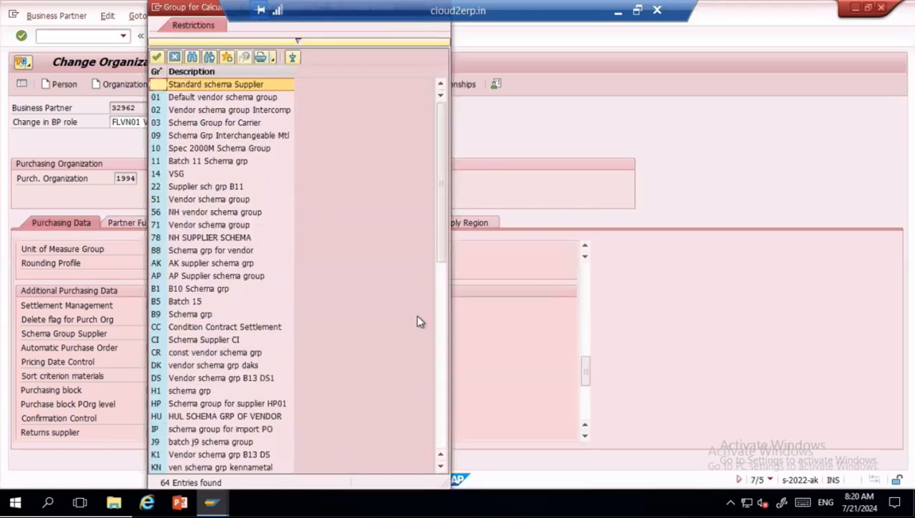
double_click(188, 301)
key("Return")
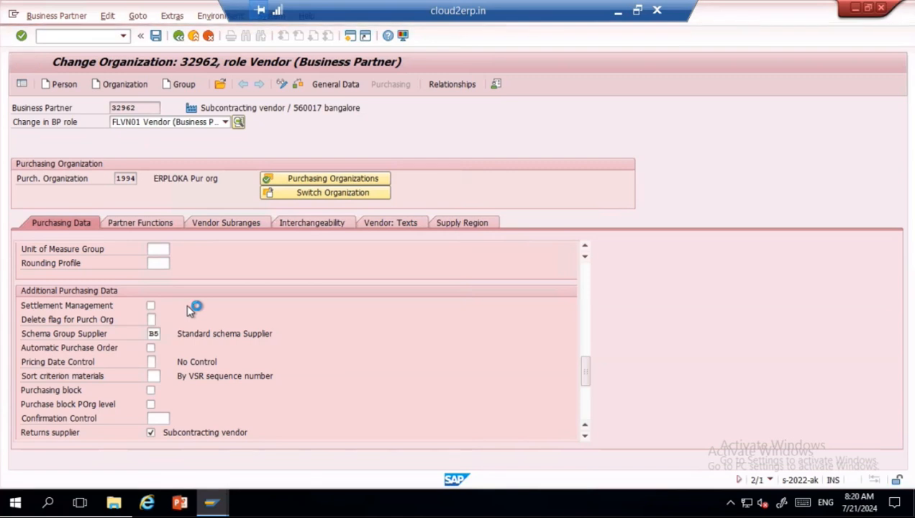
- Start a new standard purchase order for the subcontracting vendor with purchasing organization 1994, purchasing group 001 and company code 1994
left_click(44, 35)
key("Return")
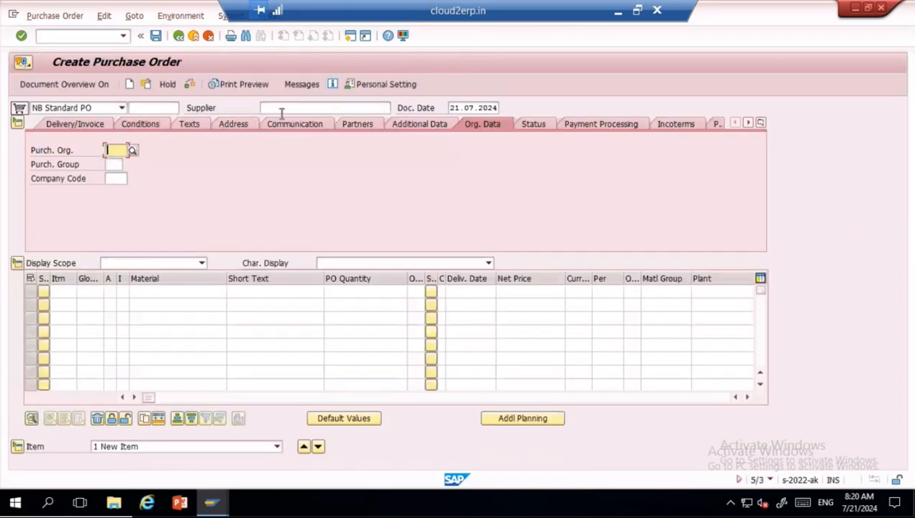
left_click(281, 111)
key("space")
key("Down")
key("Return")
key("Return")
key("space")
key("Down")
key("Return")
key("Return")
key("space")
key("Down")
key("Return")
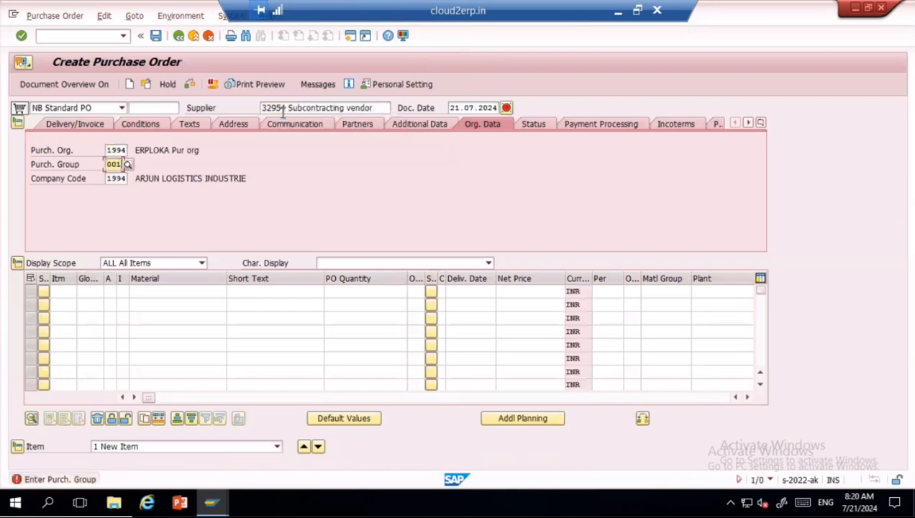
key("Return")
left_click(178, 290)
key("space")
key("Down")
key("Return")
key("Return")
key("space")
key("Down")
key("Return")
key("Return")
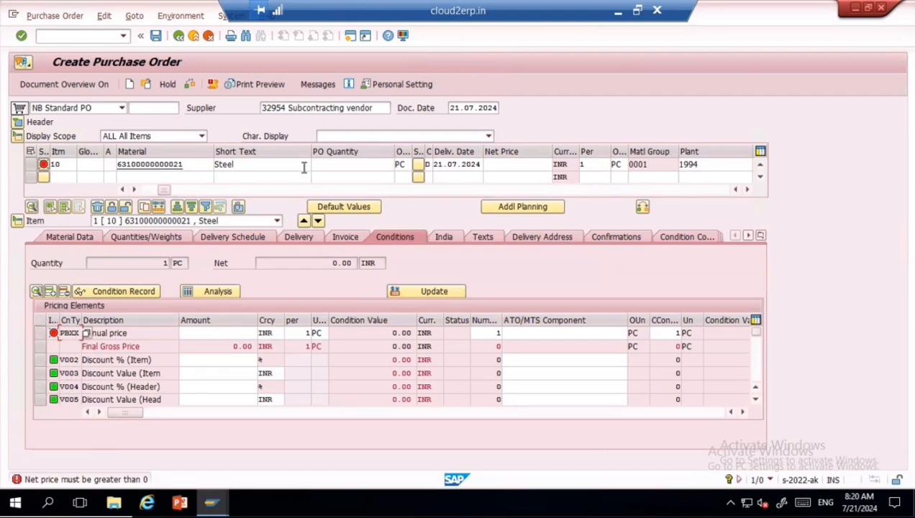
- Set the Steel item's order quantity to 100 PC and its net price to 100 INR
left_click(333, 170)
type("100")
key("Return")
left_click(519, 166)
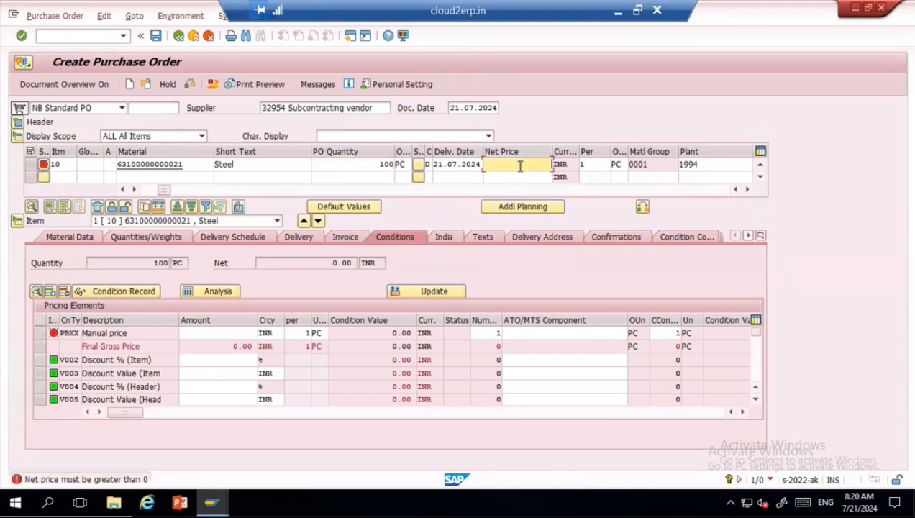
type("100")
key("Return")
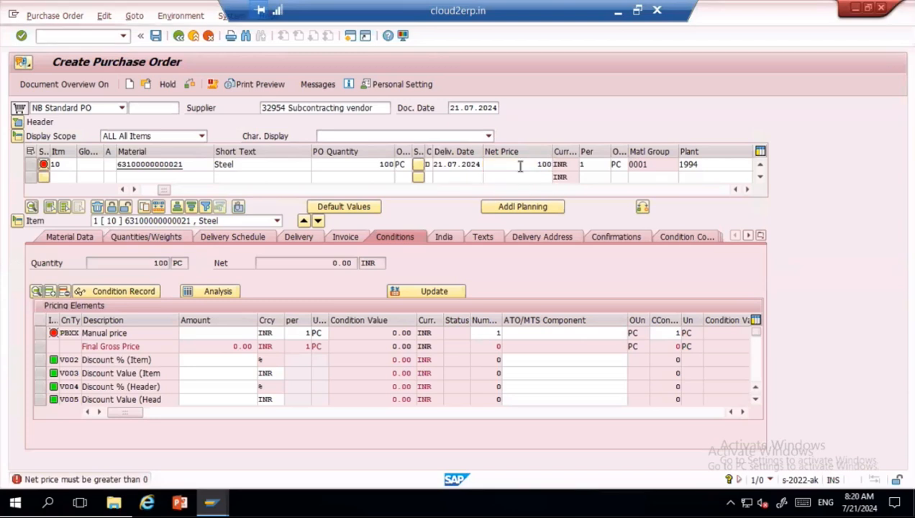
- Compare the Steel item's net price with the amount of its Manual price condition PBXX
double_click(134, 333)
left_click_drag(88, 336, 78, 333)
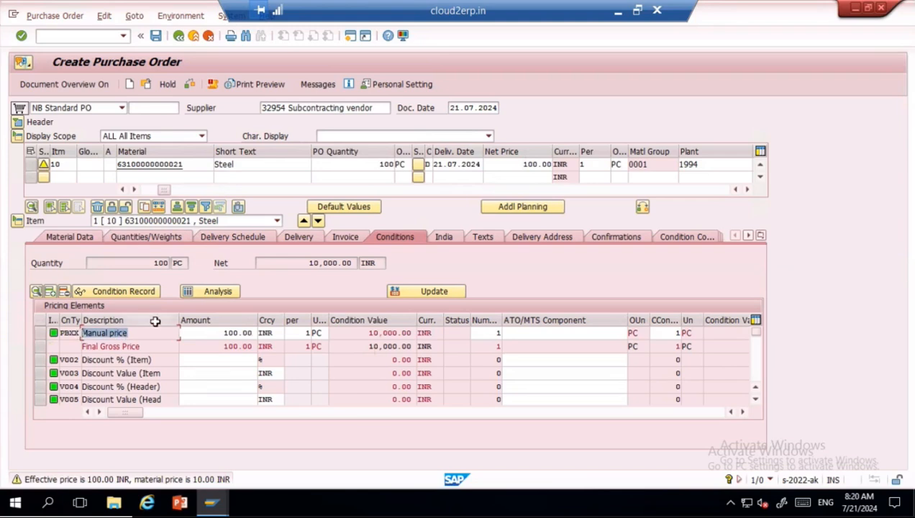
double_click(515, 165)
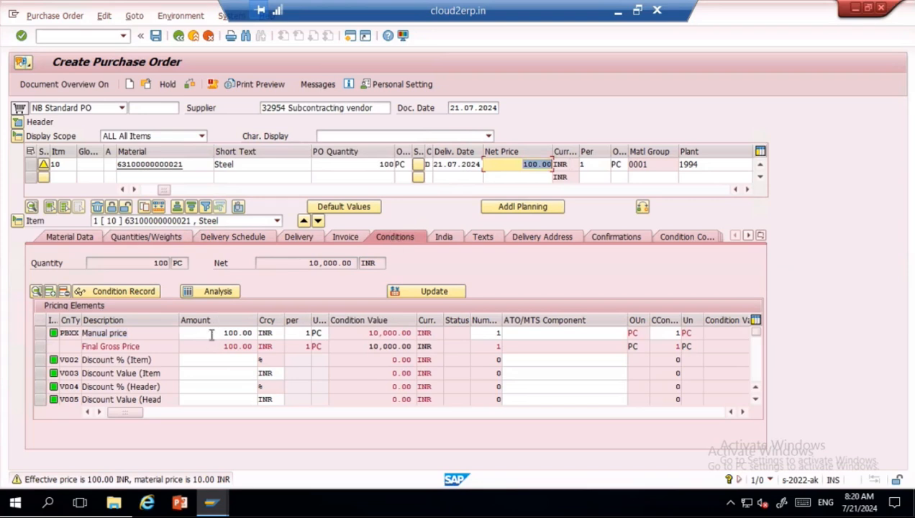
double_click(247, 333)
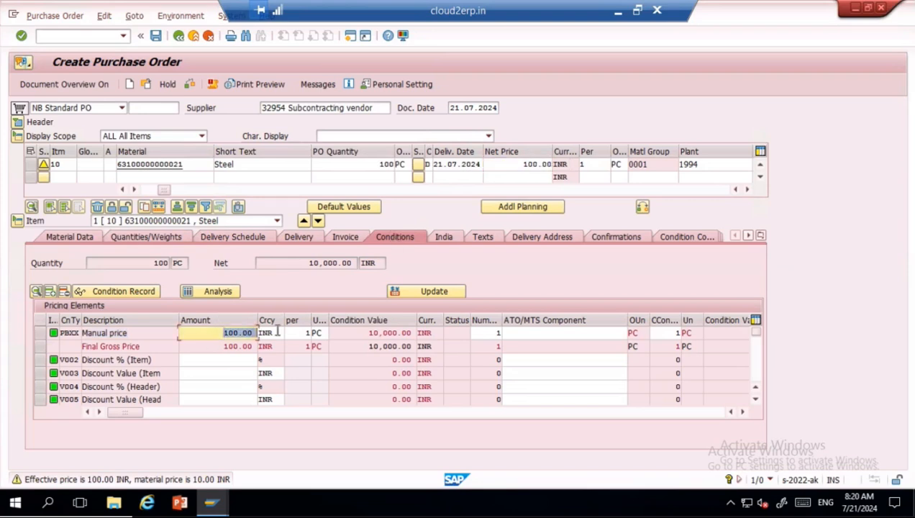
- Open the info record linked to the Steel item, check its net price and return to the purchase order
left_click(400, 191)
double_click(424, 165)
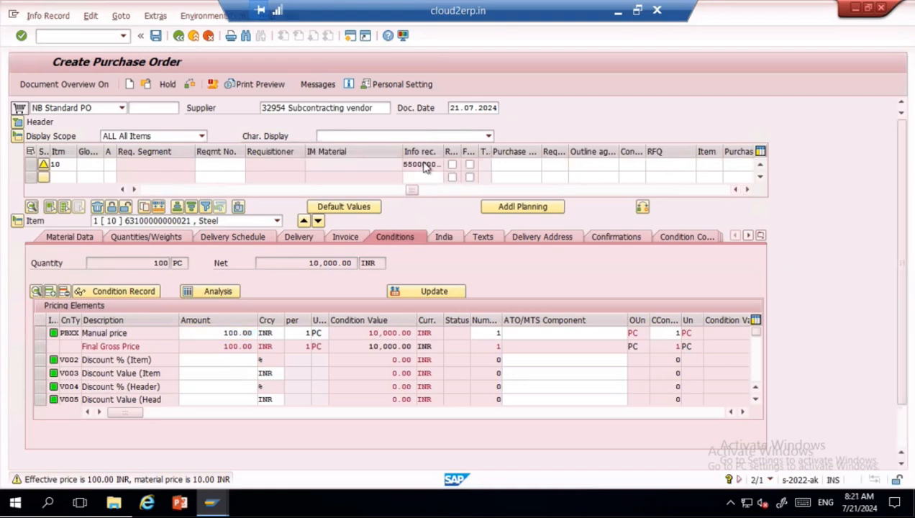
left_click_drag(137, 376, 187, 375)
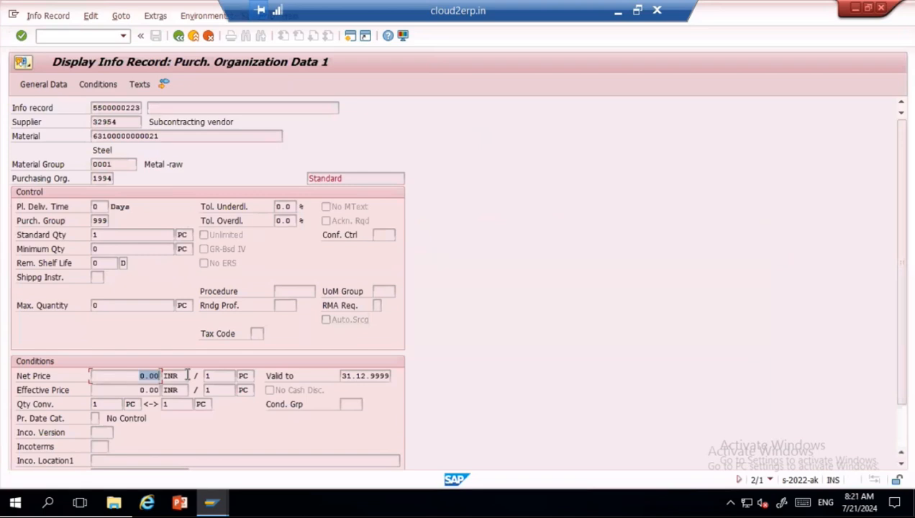
left_click(180, 36)
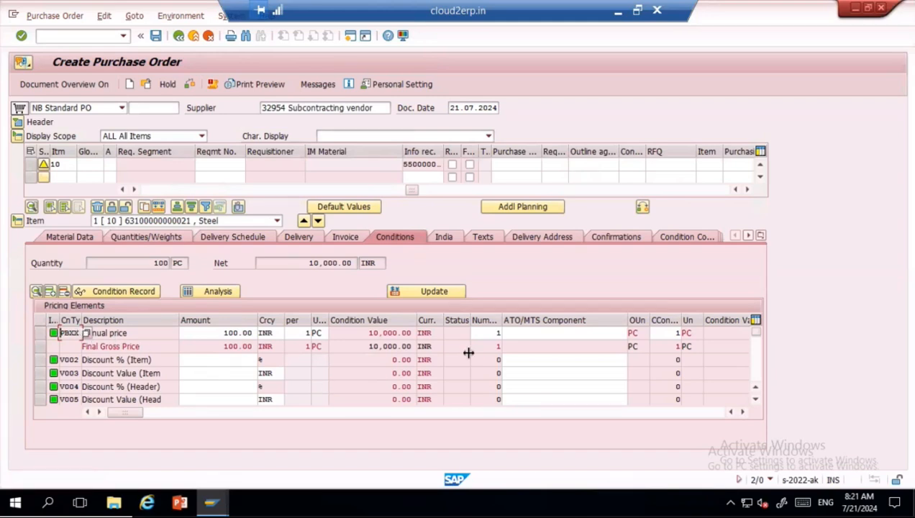
- Enter a 10% item discount in condition V002 and compare the final gross price with the value after discount
left_click(755, 400)
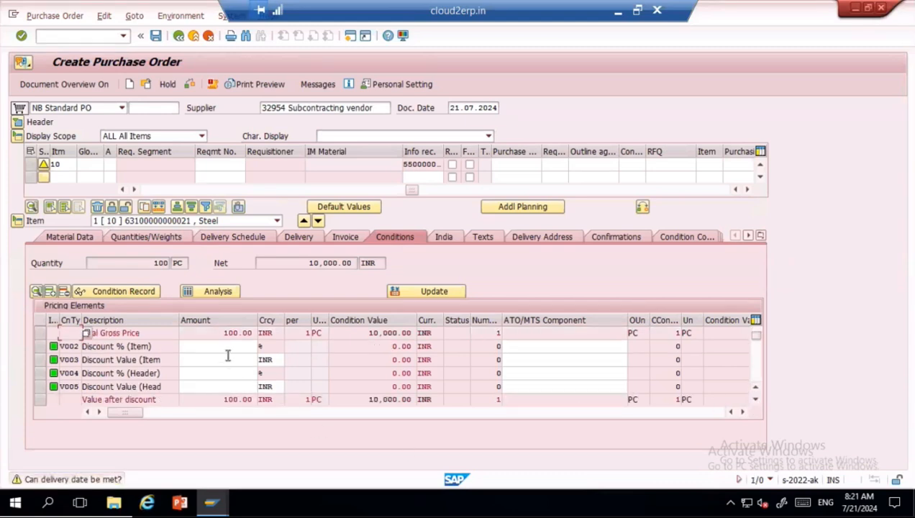
left_click(225, 347)
type("10")
key("Return")
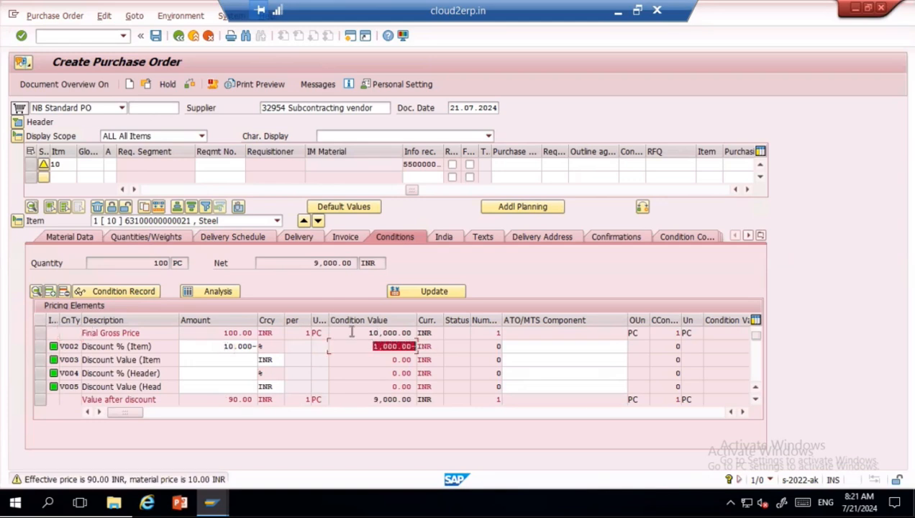
left_click_drag(367, 333, 424, 331)
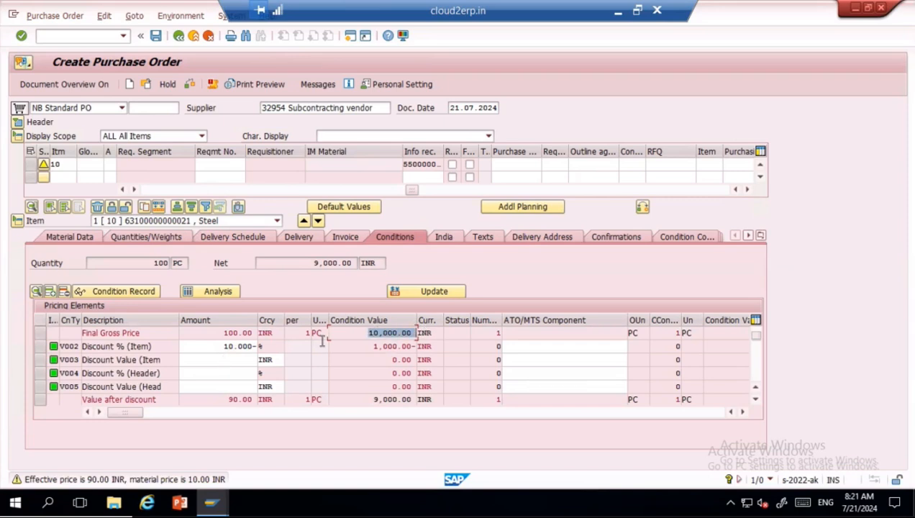
left_click_drag(374, 400, 418, 406)
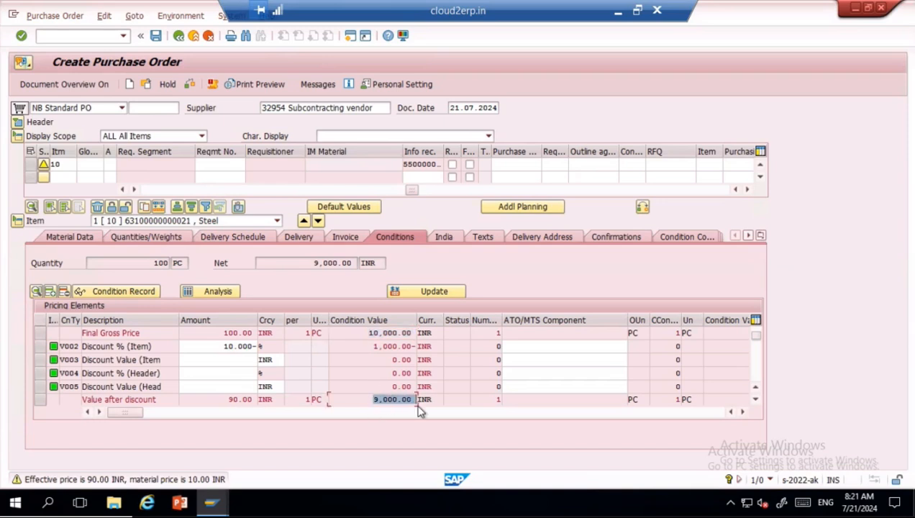
- Enter 10% in the Freight % condition FRA1 and check its condition value
left_click(755, 401)
left_click(754, 401)
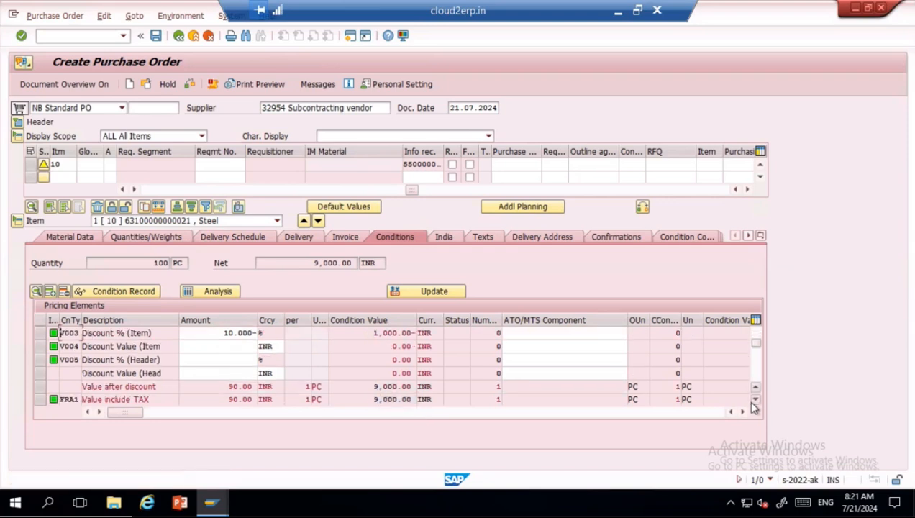
left_click(755, 401)
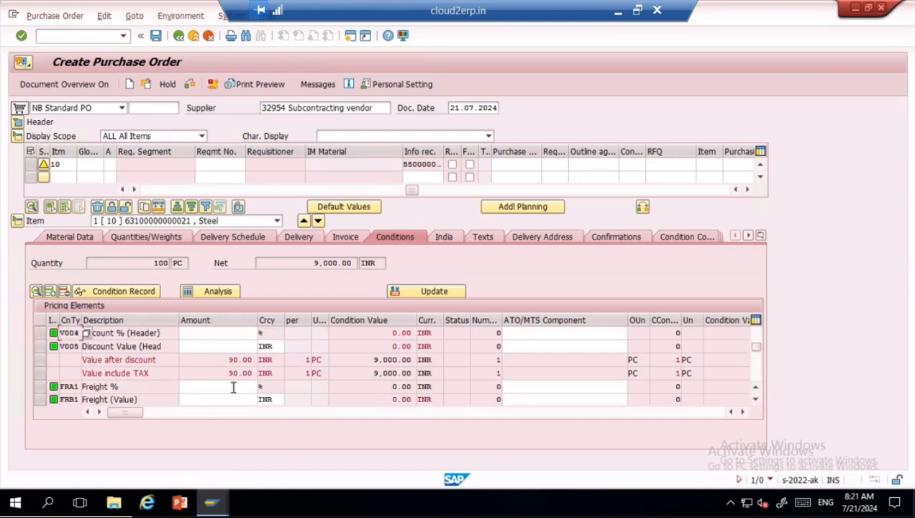
left_click(233, 389)
left_click(756, 400)
left_click(756, 401)
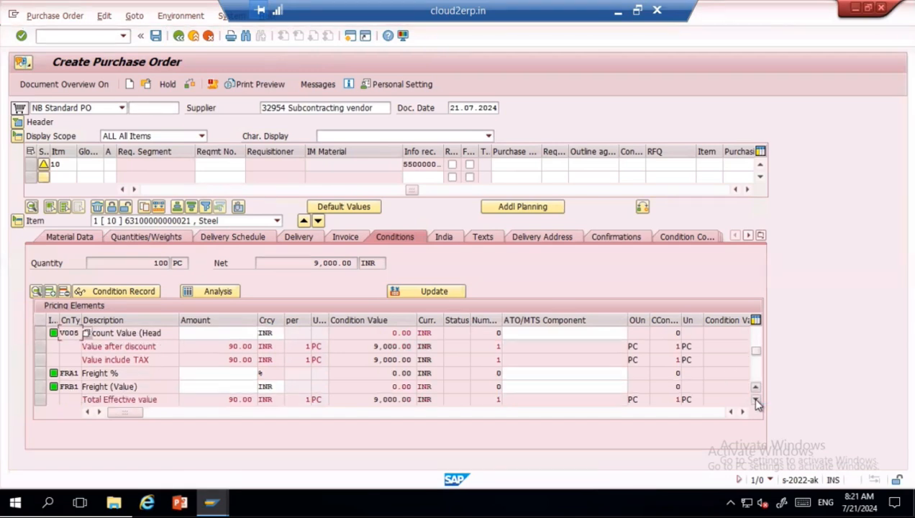
left_click(241, 374)
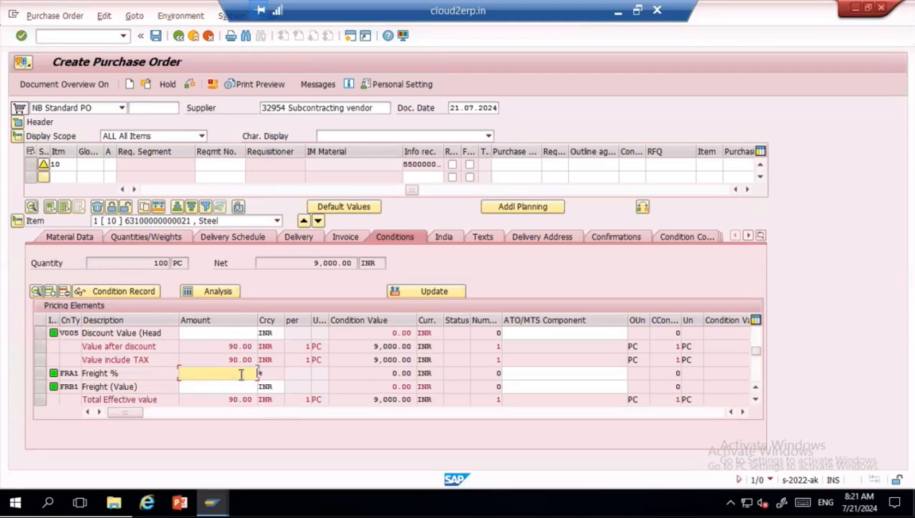
type("10")
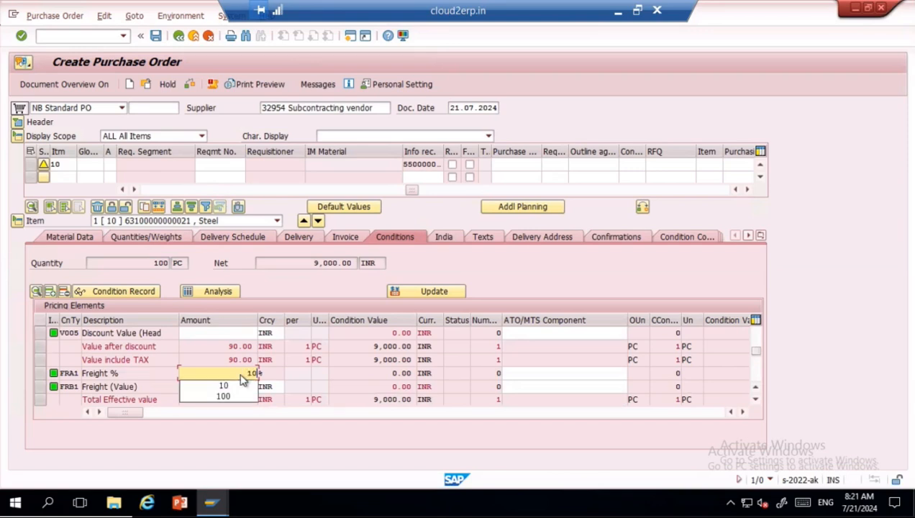
key("Return")
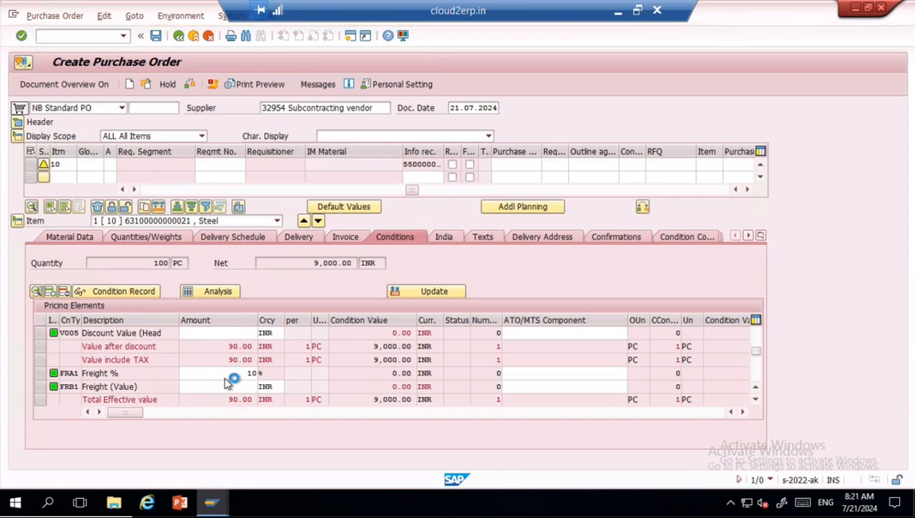
left_click(381, 374)
left_click_drag(381, 375, 417, 373)
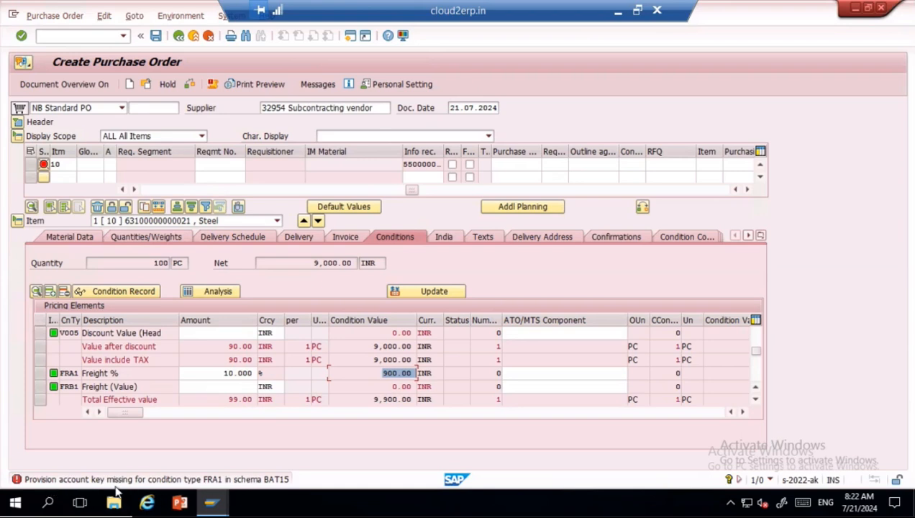
- Clear the Freight % amount in FRA1 and enter 100 INR in the Freight (Value) condition FRB1
left_click(220, 377)
left_click_drag(221, 377, 277, 381)
key("Delete")
left_click(234, 386)
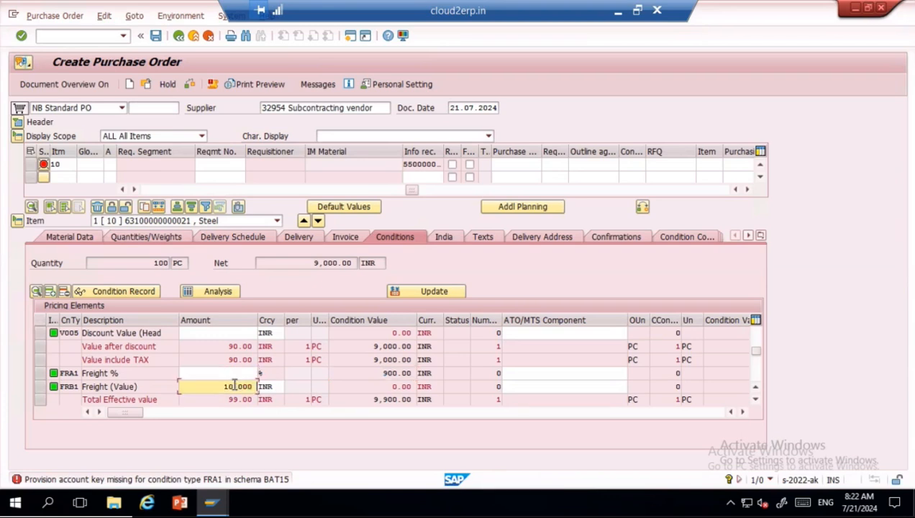
key("Return")
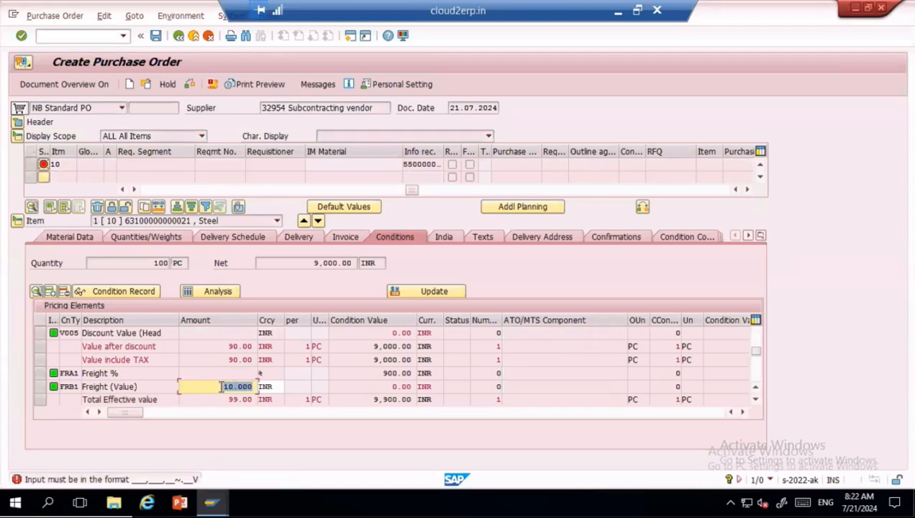
type("100")
key("Return")
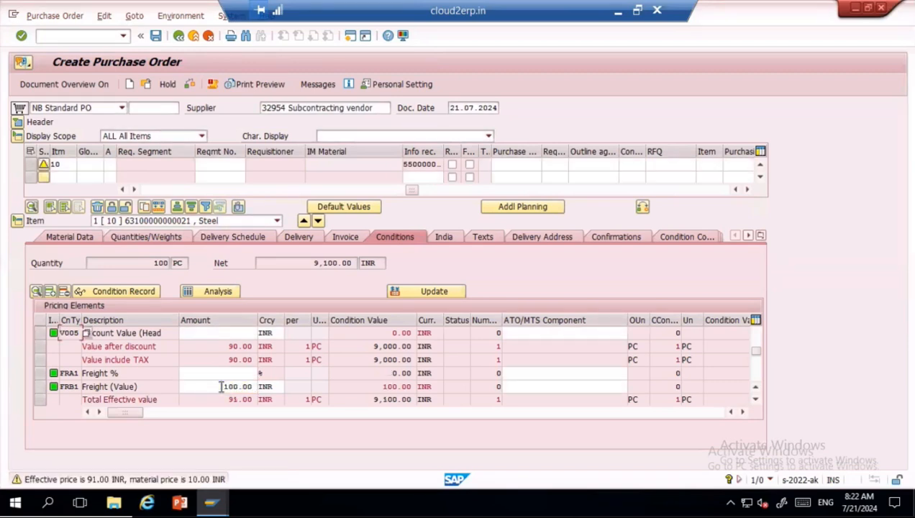
- Set the Freight (Value) condition FRB1 to 1000 INR
left_click(40, 374)
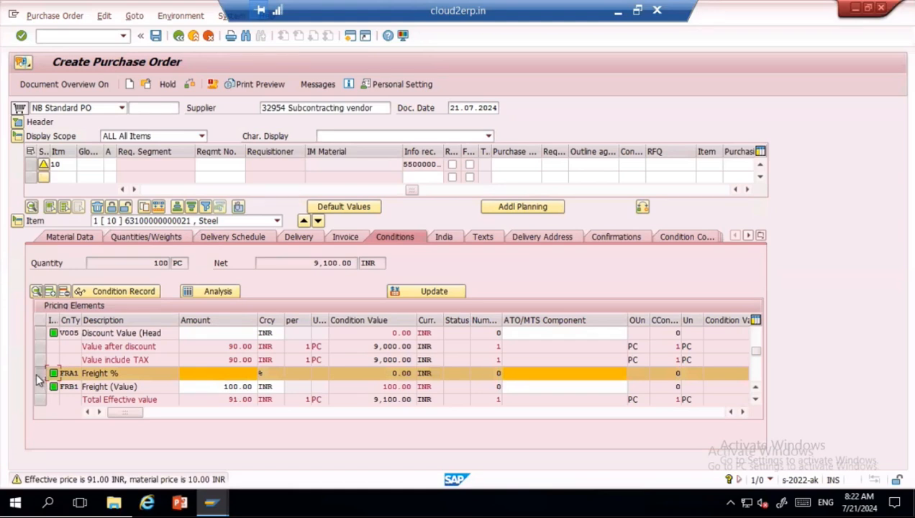
left_click(39, 375)
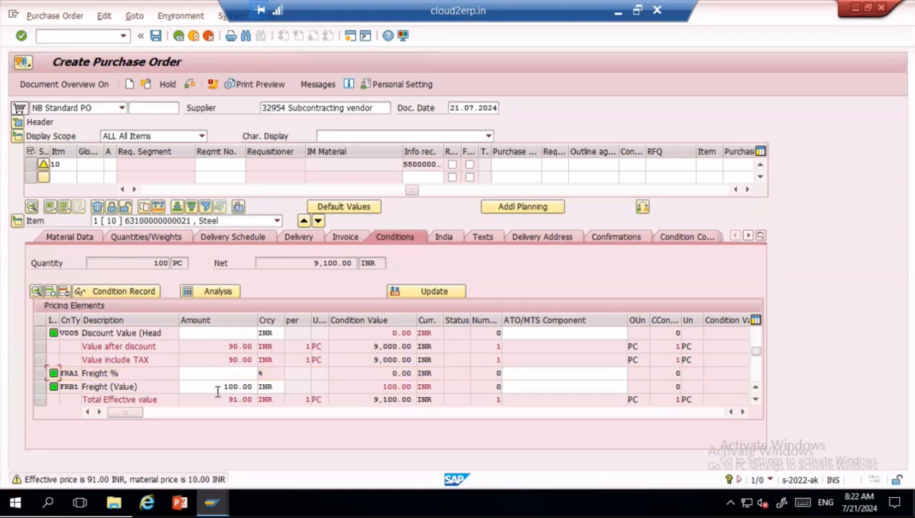
left_click_drag(217, 389, 280, 380)
type("1000")
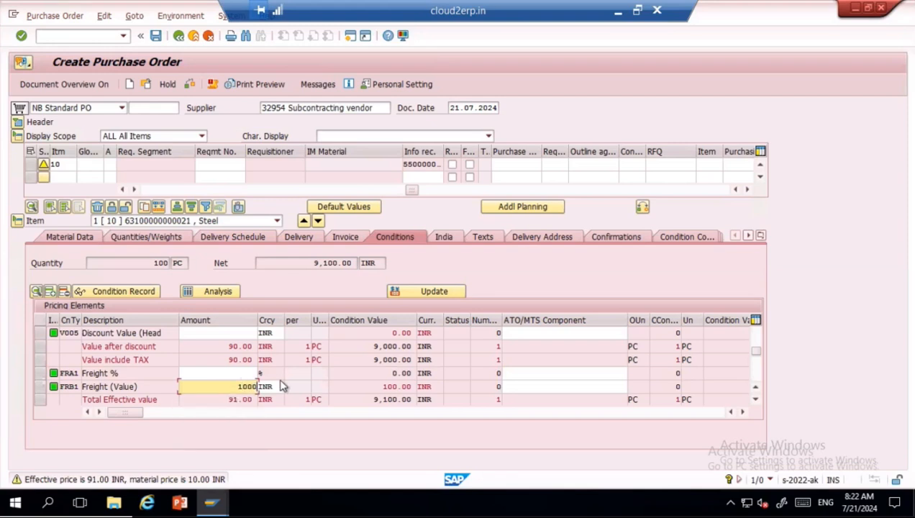
key("Return")
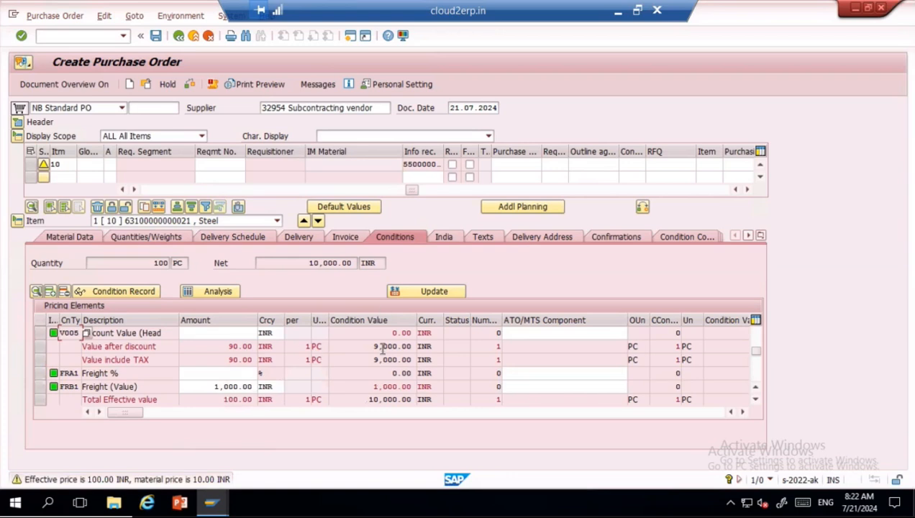
- Set the Freight (Value) condition FRB1 to 500 INR
left_click_drag(210, 386, 308, 395)
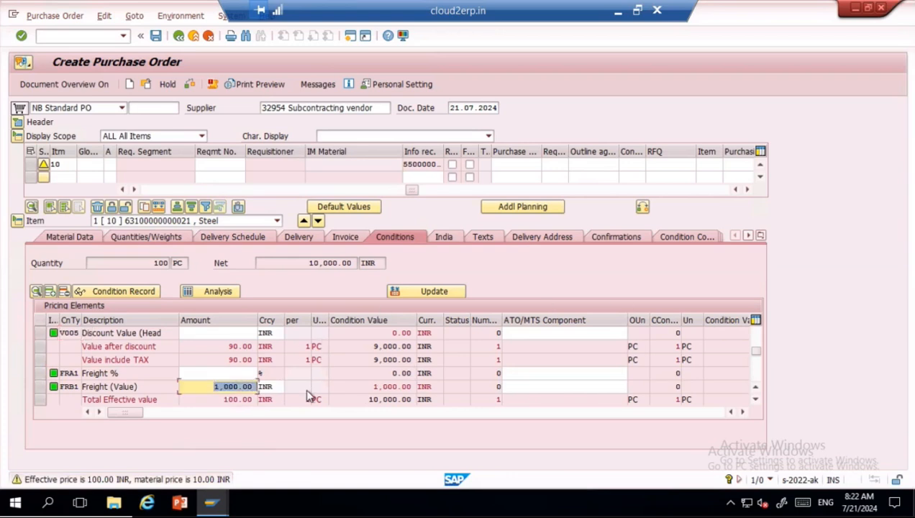
type("500")
key("Return")
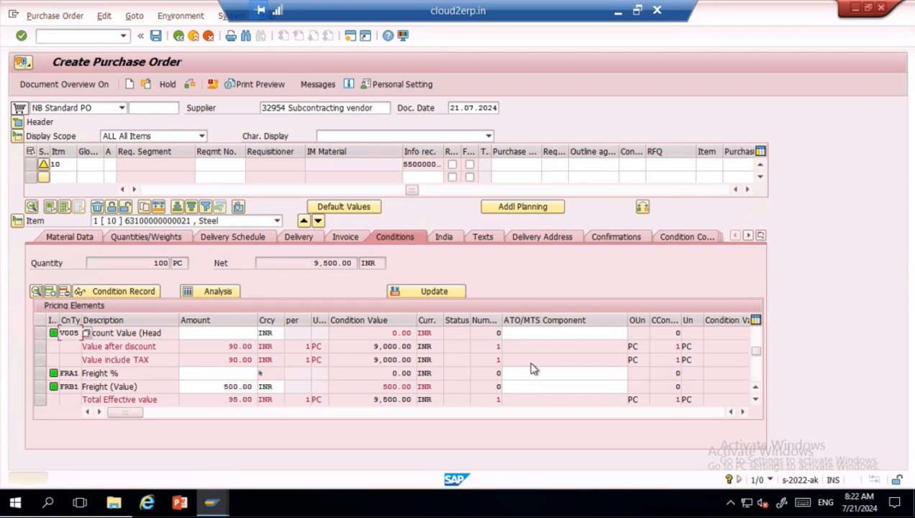
- Check the Manual price amount and set the Steel item's order quantity to 1 PC
left_click(754, 341)
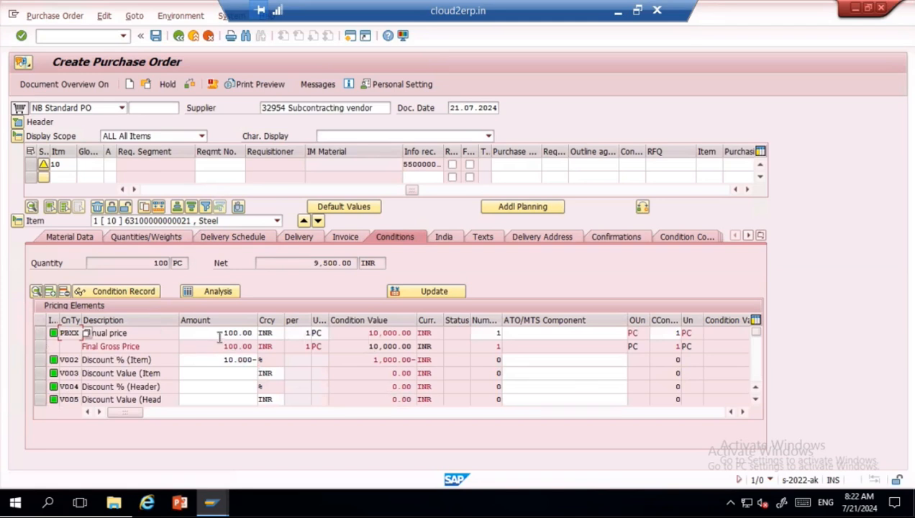
left_click_drag(219, 332, 277, 333)
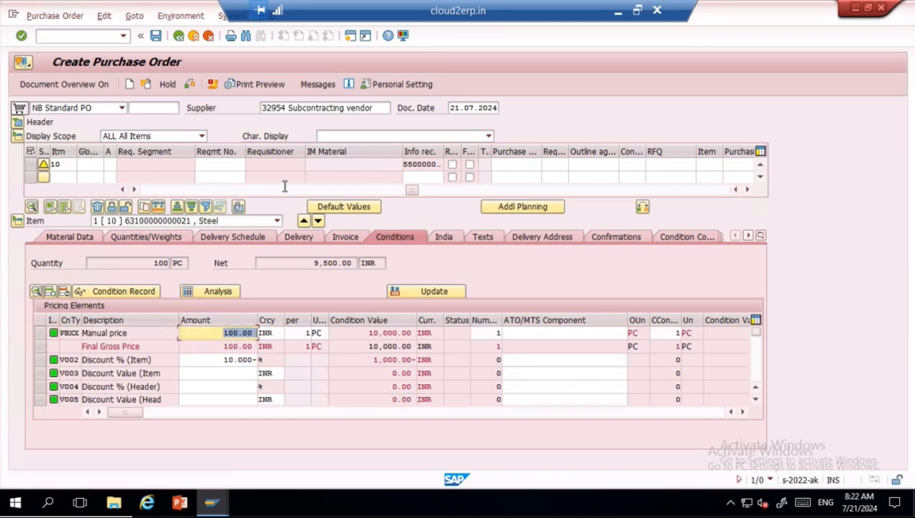
left_click(150, 191)
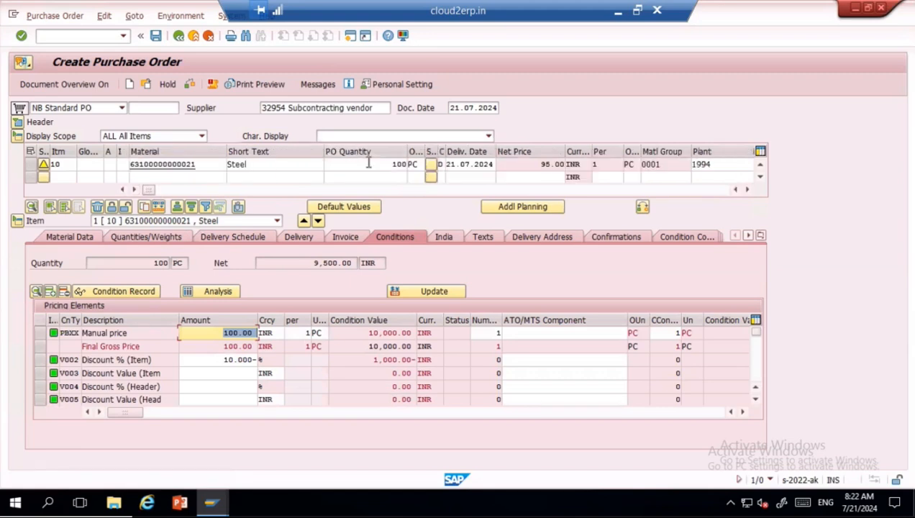
left_click_drag(368, 165, 452, 170)
type("1")
key("Return")
key("Return")
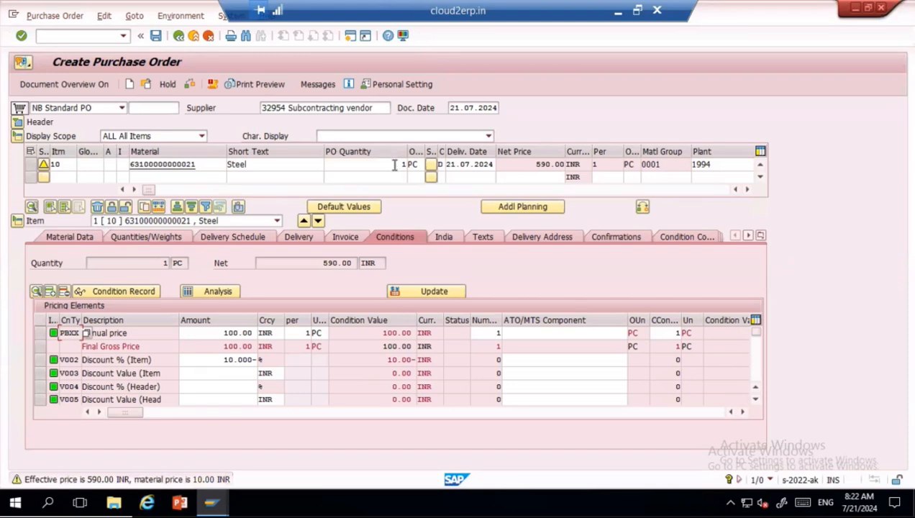
- Review the Steel item's Manual price, Discount % (Item) and Value after discount amounts in the pricing elements
left_click(377, 332)
left_click_drag(404, 330, 416, 332)
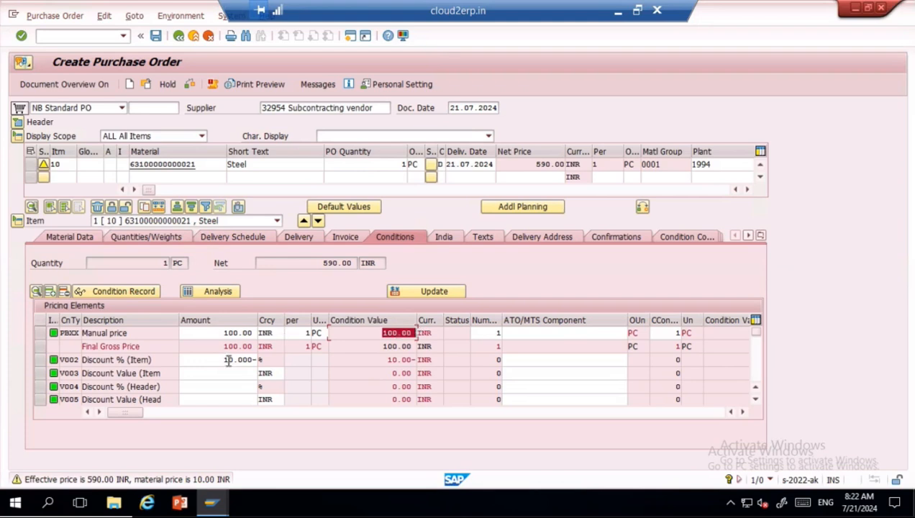
left_click_drag(222, 361, 259, 360)
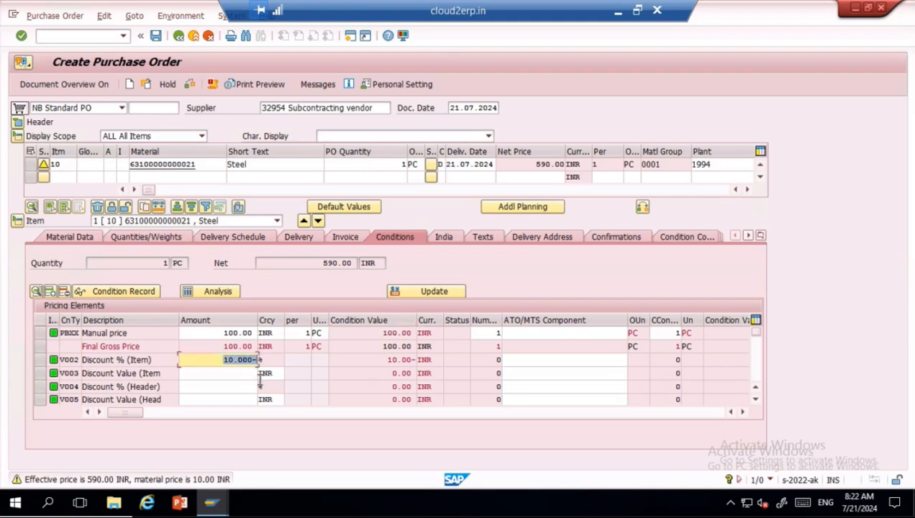
left_click_drag(385, 360, 414, 357)
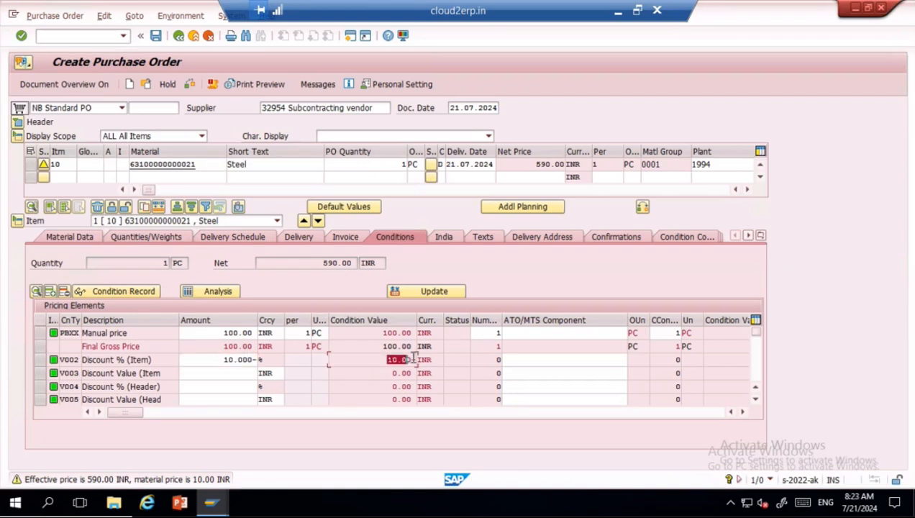
left_click(754, 400)
left_click_drag(376, 399, 471, 388)
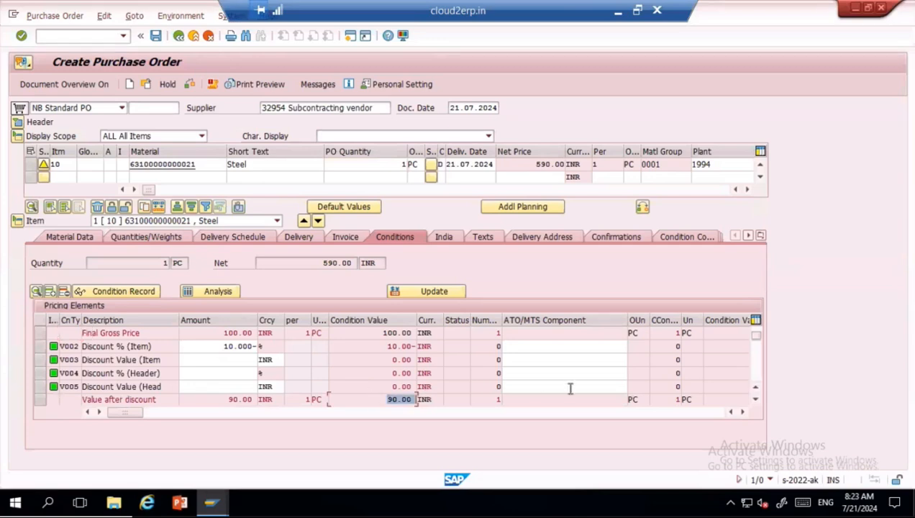
- Set the Freight (Value) condition FRB1 to 50 INR
left_click(756, 401)
left_click(756, 402)
left_click(757, 402)
left_click(757, 402)
left_click(757, 402)
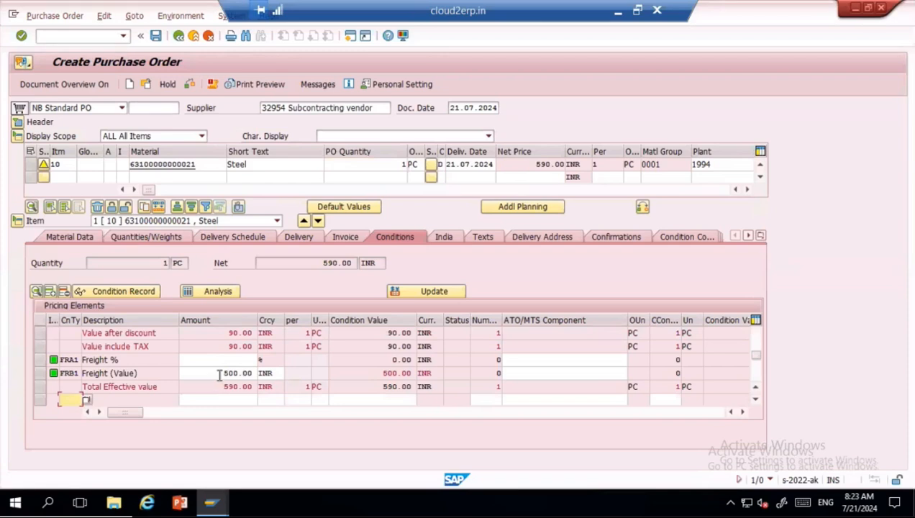
left_click_drag(220, 374, 270, 373)
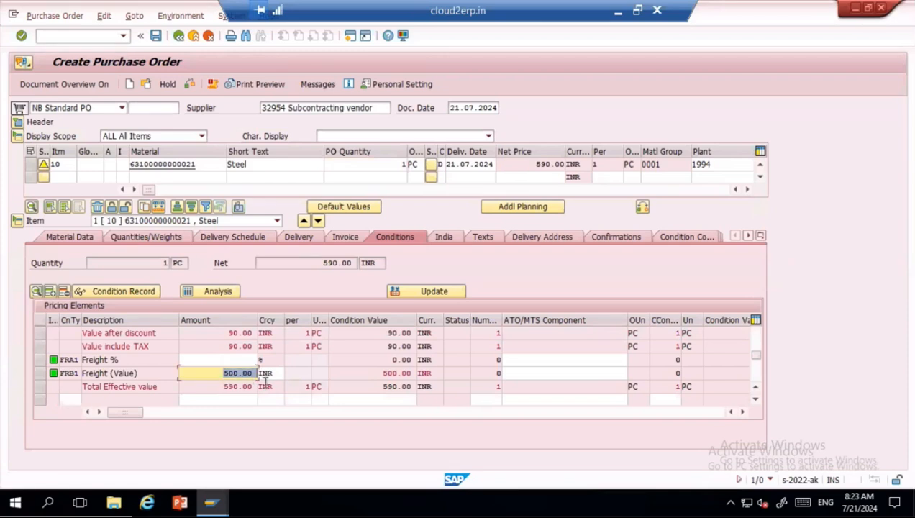
type("50")
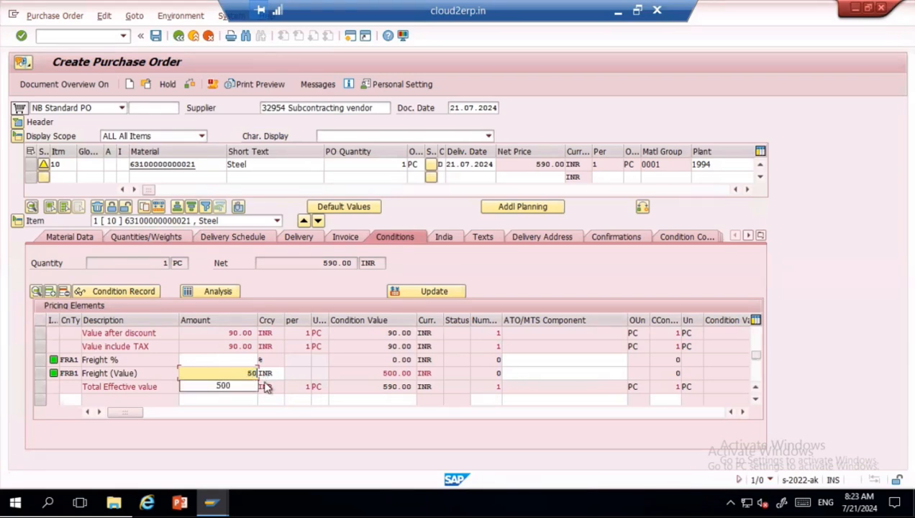
key("Return")
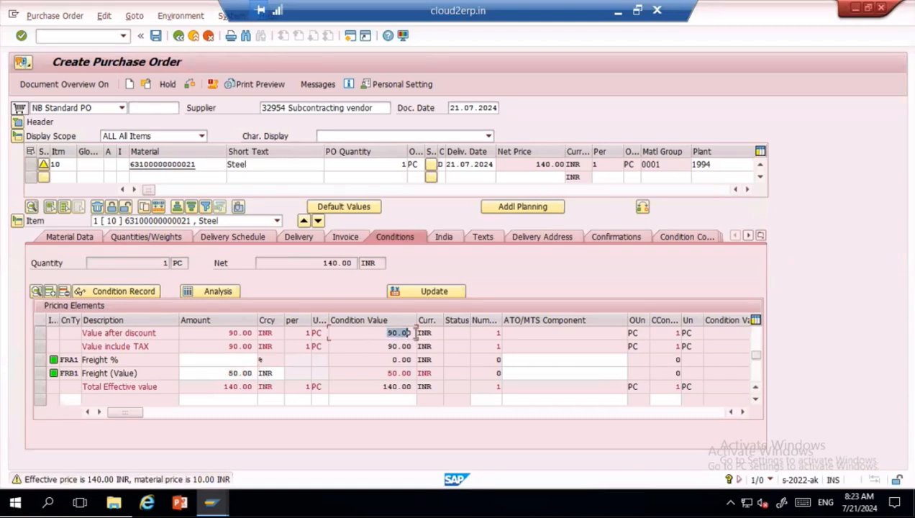
- Check the freight amount, the Total Effective value and the item's net value
left_click(229, 372)
left_click_drag(229, 371, 258, 371)
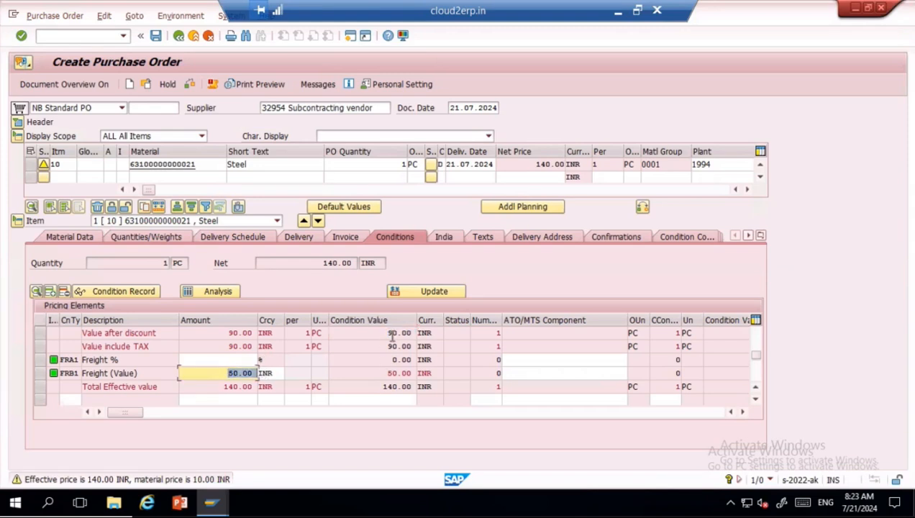
left_click(383, 387)
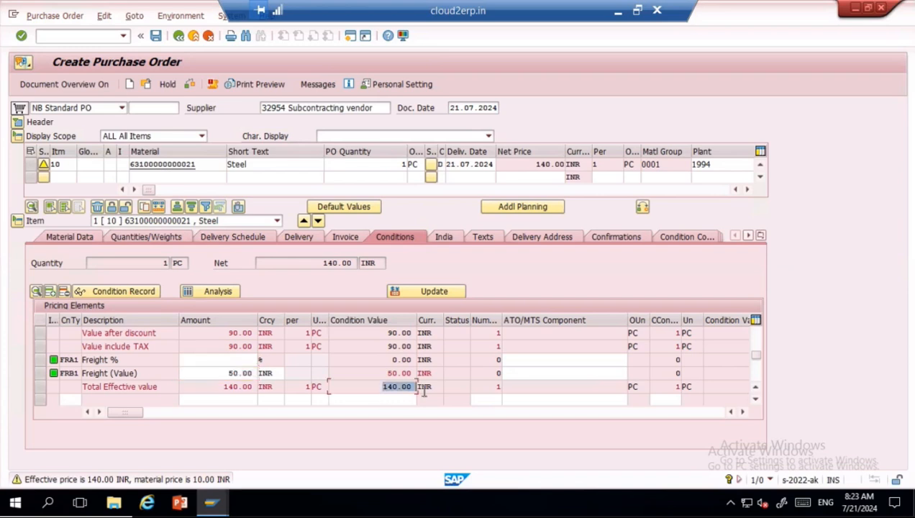
left_click(323, 262)
left_click_drag(341, 264, 357, 265)
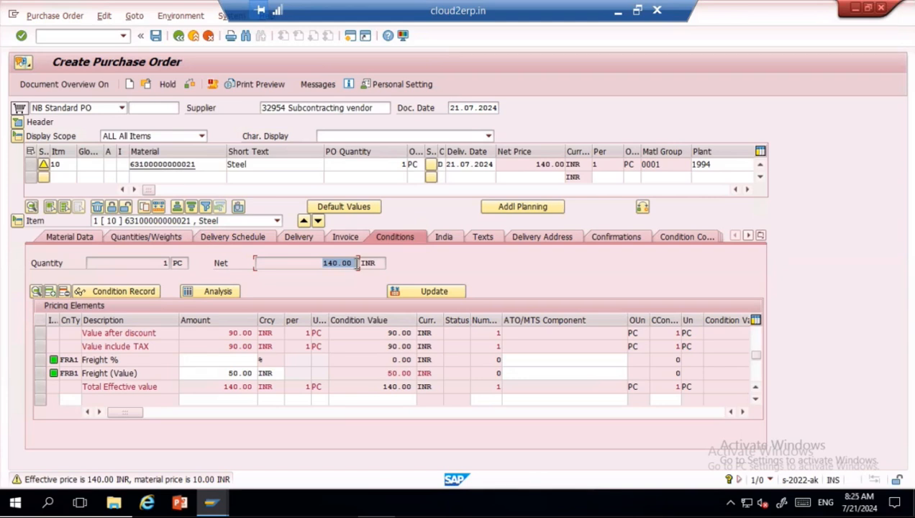
- Save the purchase order and look up its number in the document selection
left_click(157, 38)
left_click(175, 256)
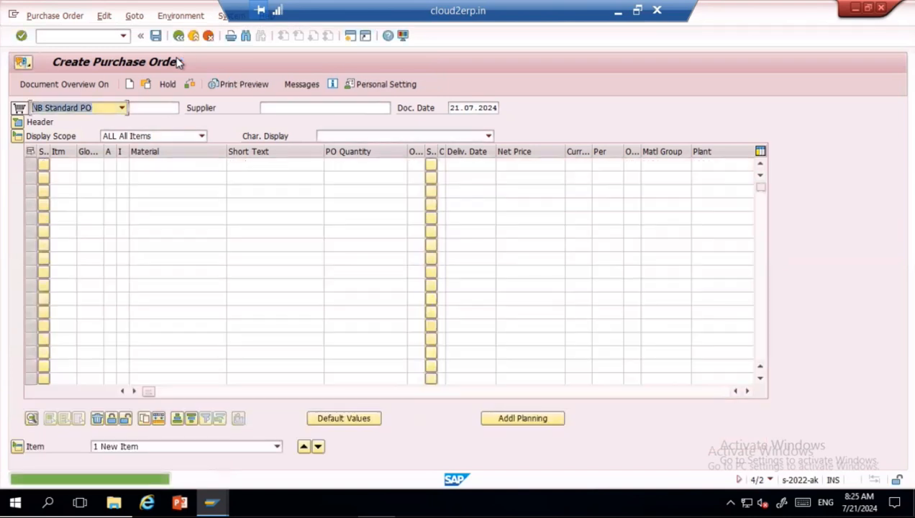
left_click(146, 84)
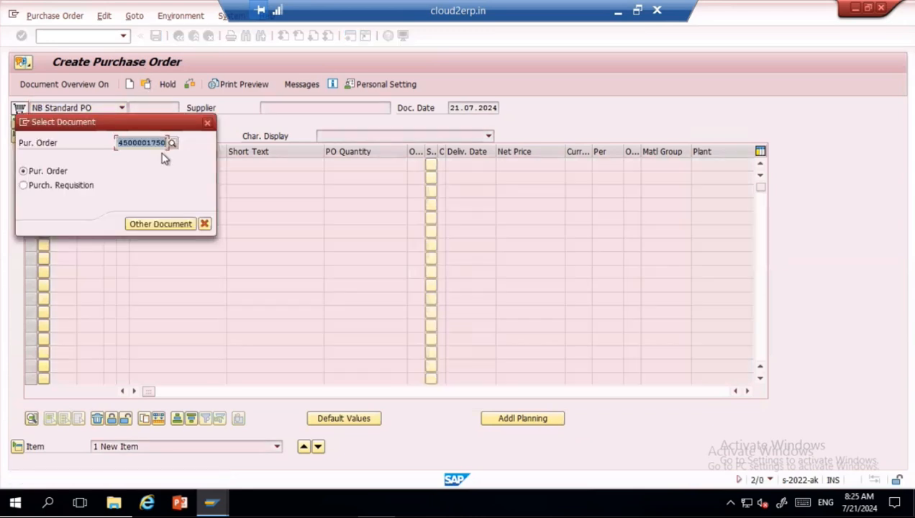
left_click(208, 125)
- Leave purchase order creation and open the goods receipt transaction for the saved purchase order
left_click(75, 36)
type("/nme21n")
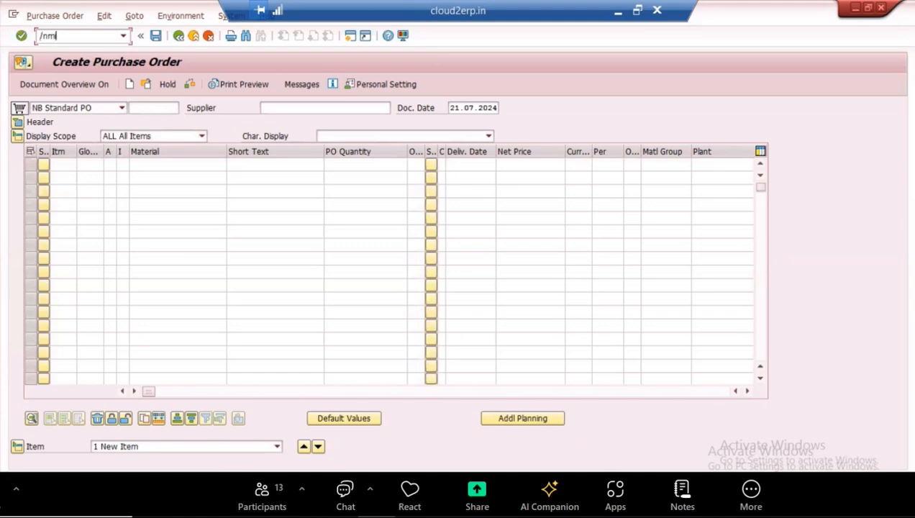
key("Return")
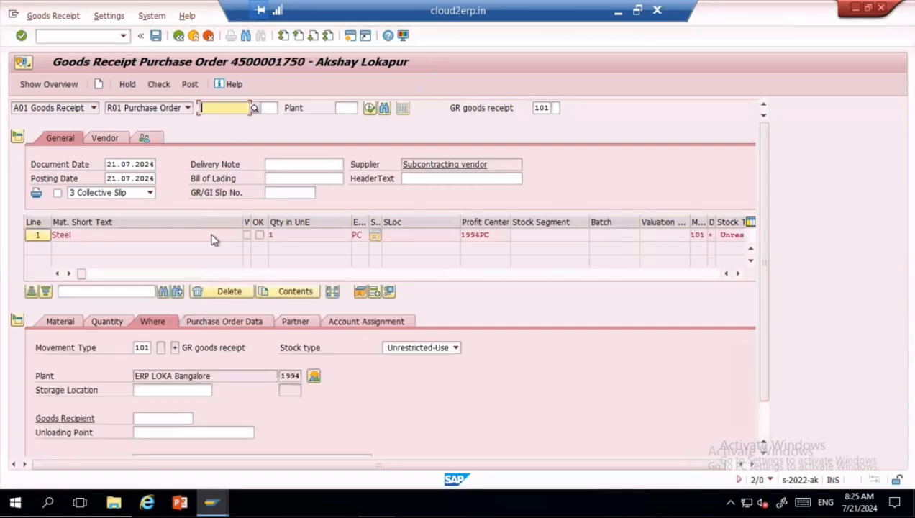
- Mark the Steel item as OK, set its storage location to SL01 and post the goods receipt
left_click(765, 427)
left_click(106, 282)
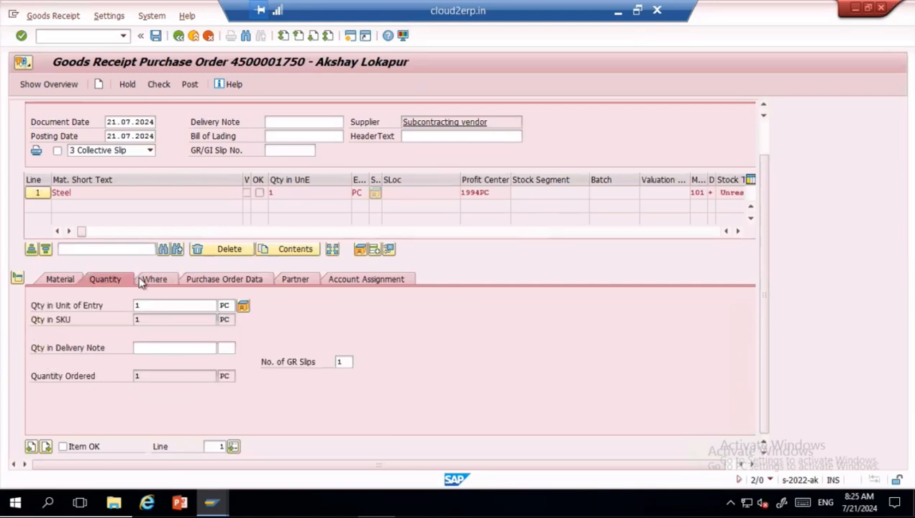
left_click(87, 445)
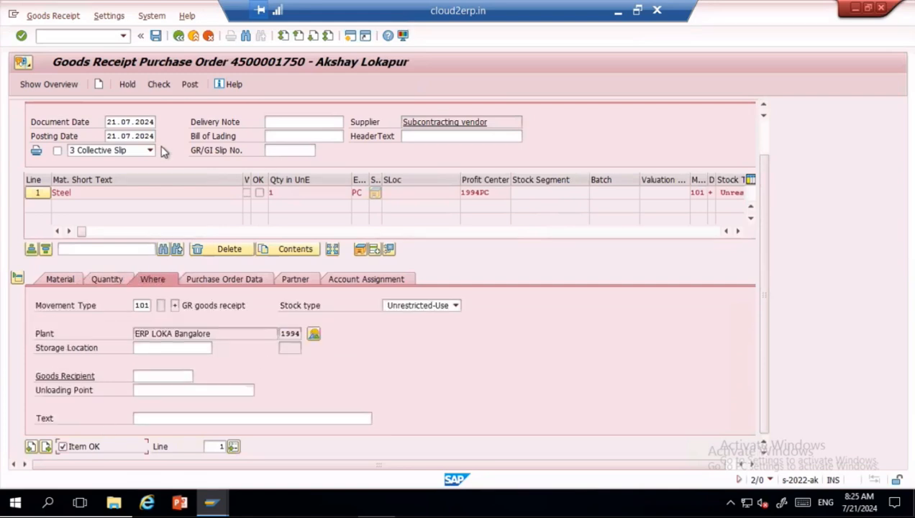
left_click(156, 347)
left_click(155, 359)
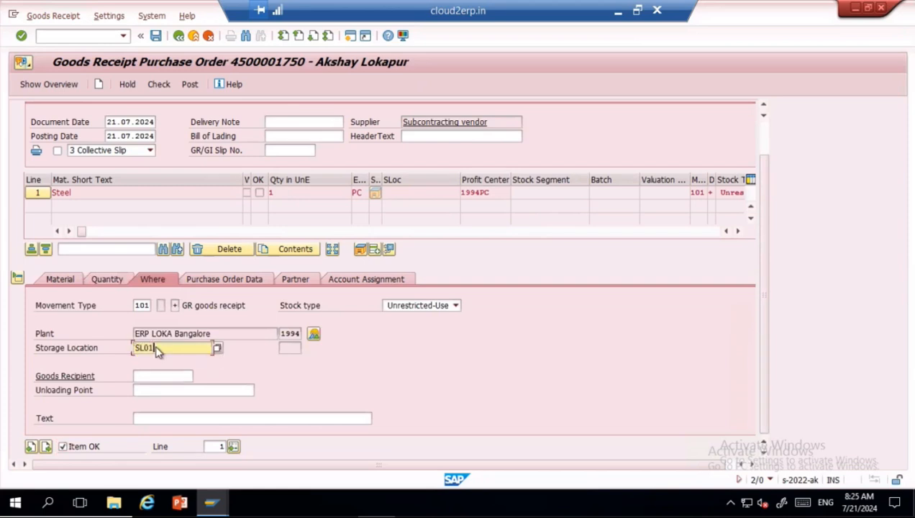
key("Return")
left_click(190, 83)
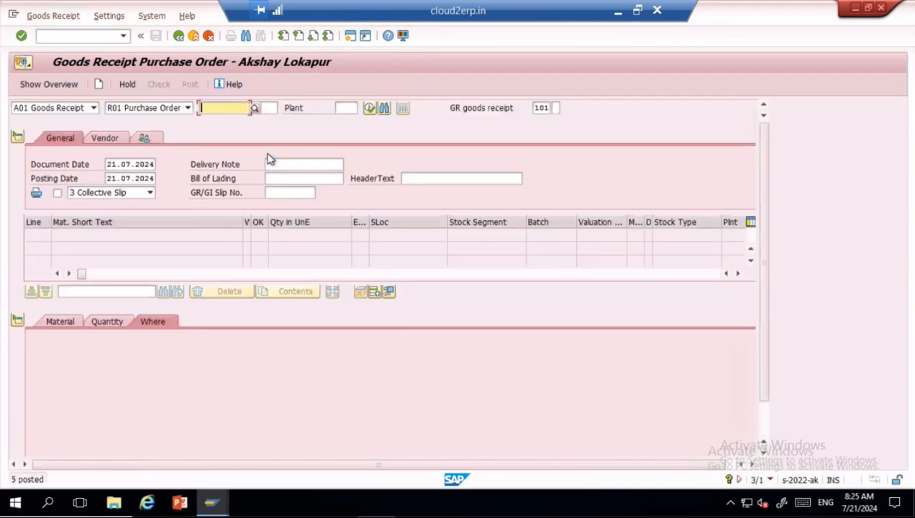
- Switch the goods movement action to A04 Display for the material document just posted
left_click(94, 108)
left_click(46, 152)
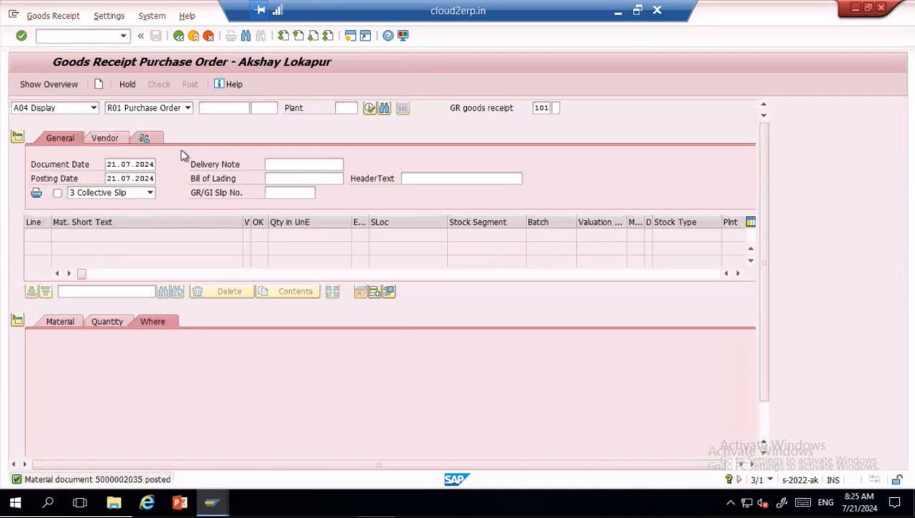
left_click(294, 108)
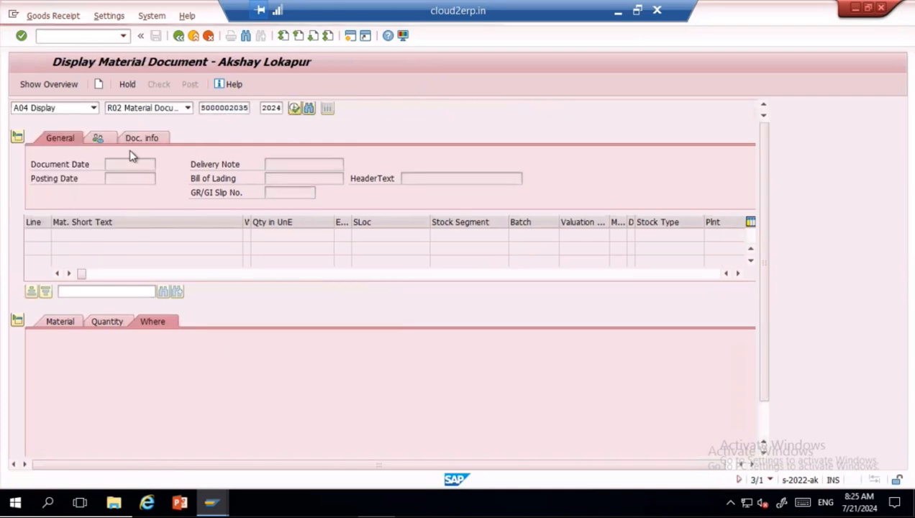
- Open the goods receipt's accounting document and examine the amount on its WRX line
left_click(183, 138)
left_click(400, 166)
left_click(52, 178)
left_click(43, 165)
double_click(42, 167)
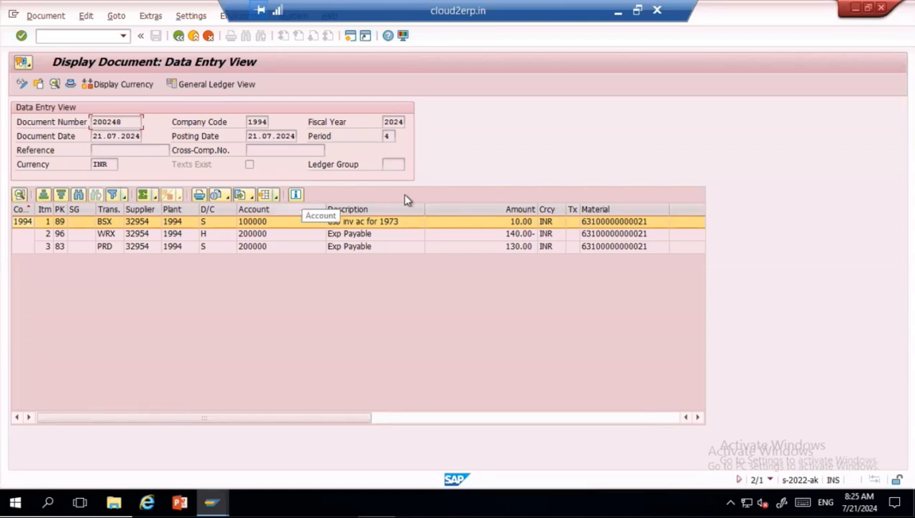
left_click(152, 235)
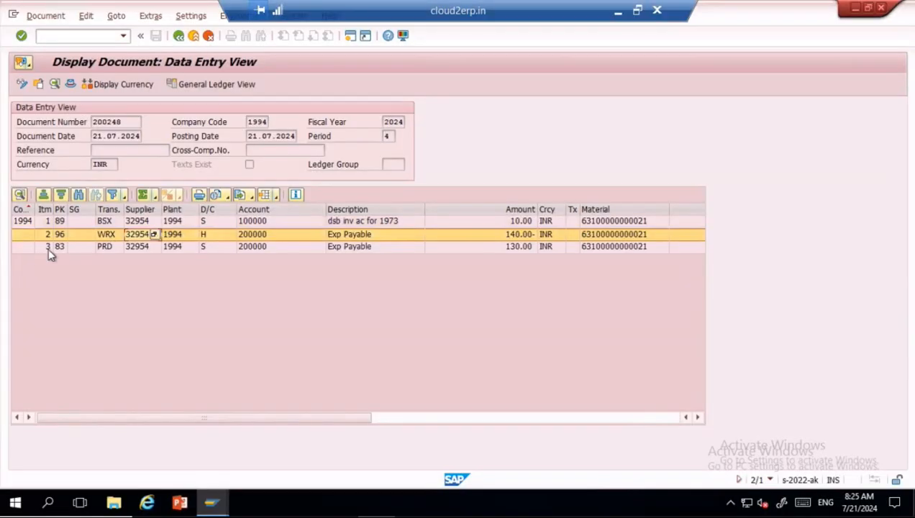
left_click(502, 238)
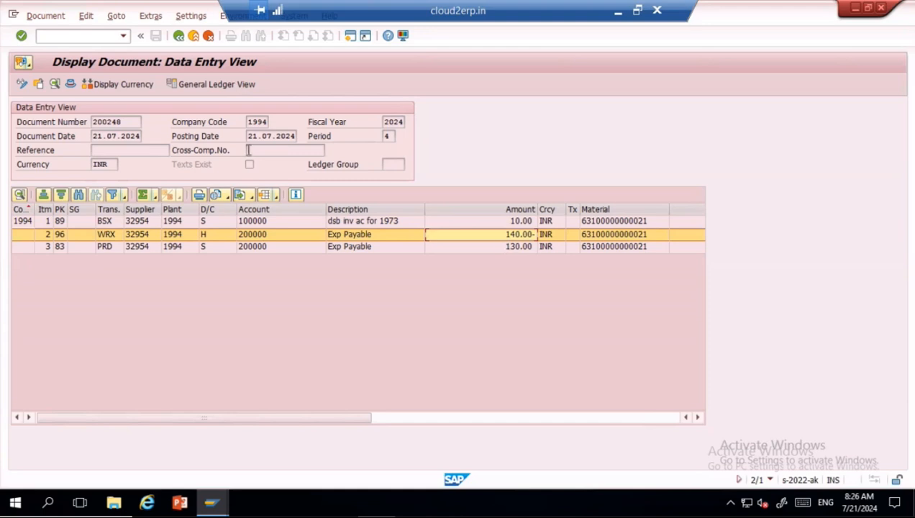
- Open purchase order creation in a new session with /ome21n
left_click(67, 35)
type("/ome21n")
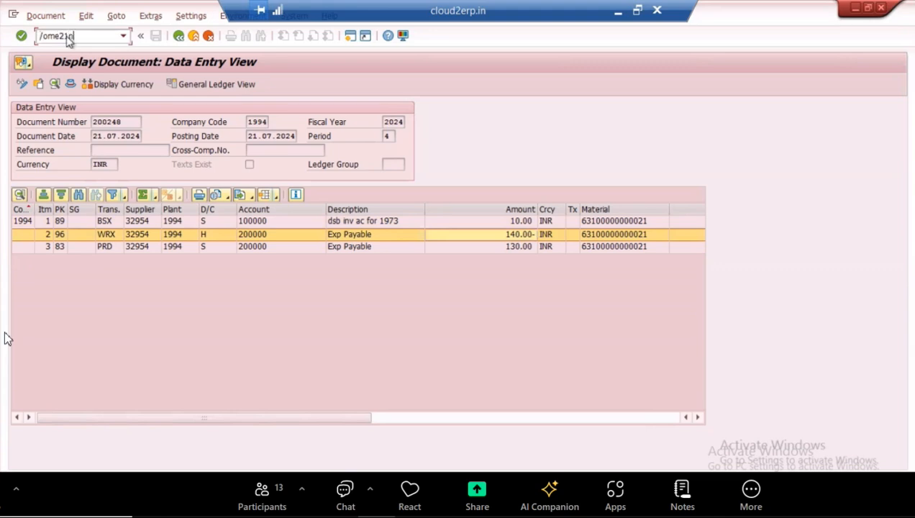
key("Return")
- Switch to the Display IMG session and open the Trans./Event Key activity of Define Transaction/Event Keys
key("alt+Tab")
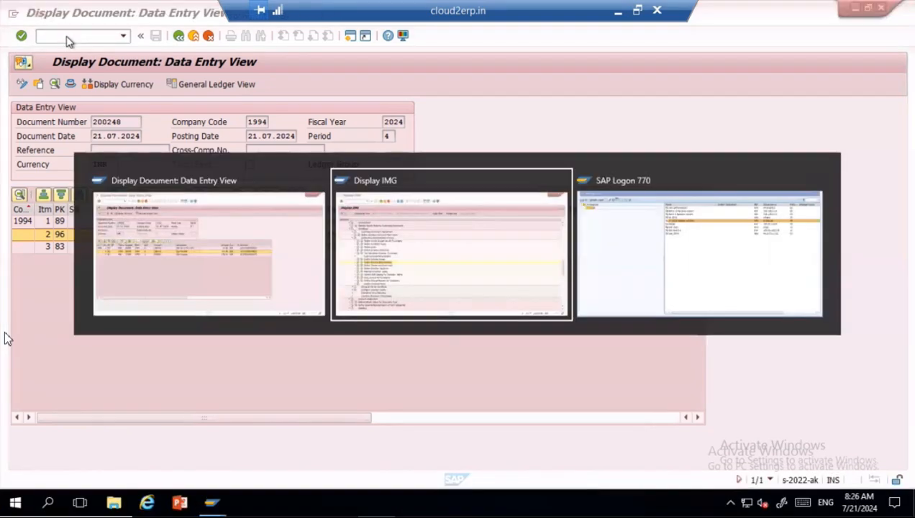
key("alt+Tab")
key("alt+Tab")
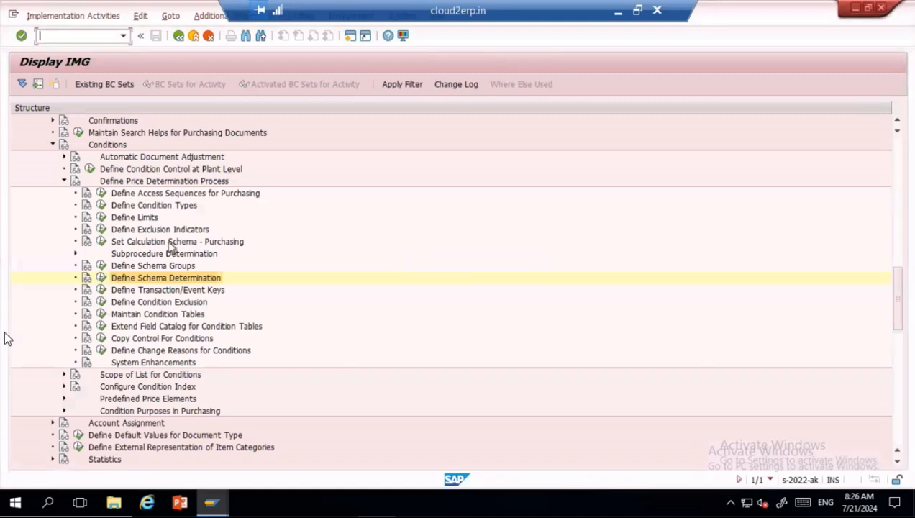
left_click(101, 290)
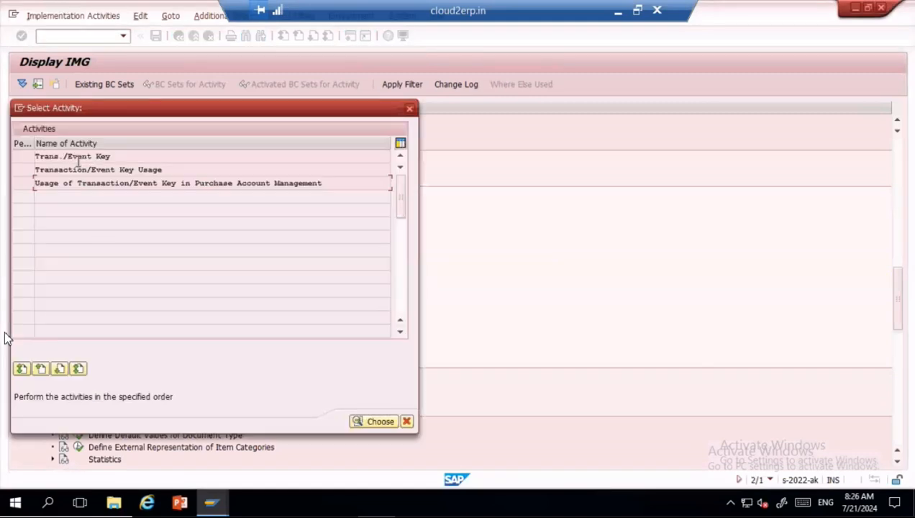
double_click(74, 157)
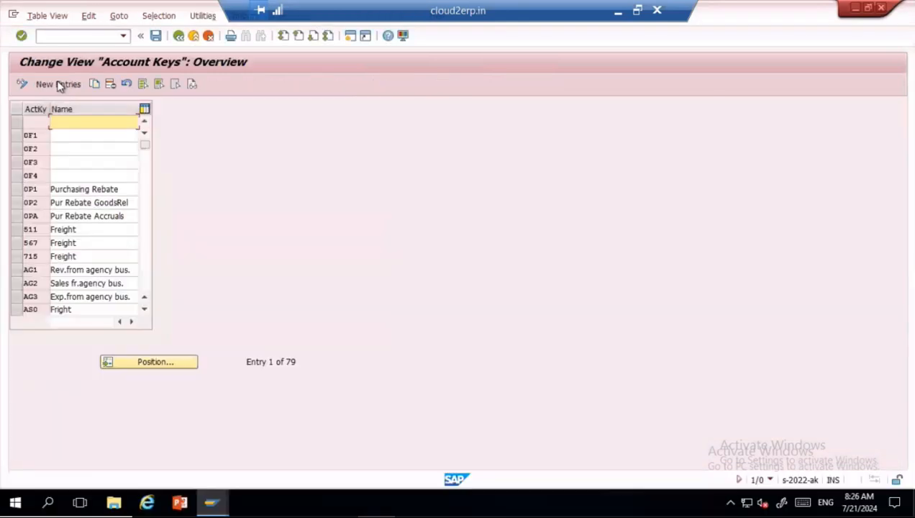
- Add account key B15 with the name Frieght, save it to the proposed customizing request and return to the account key overview
left_click(60, 85)
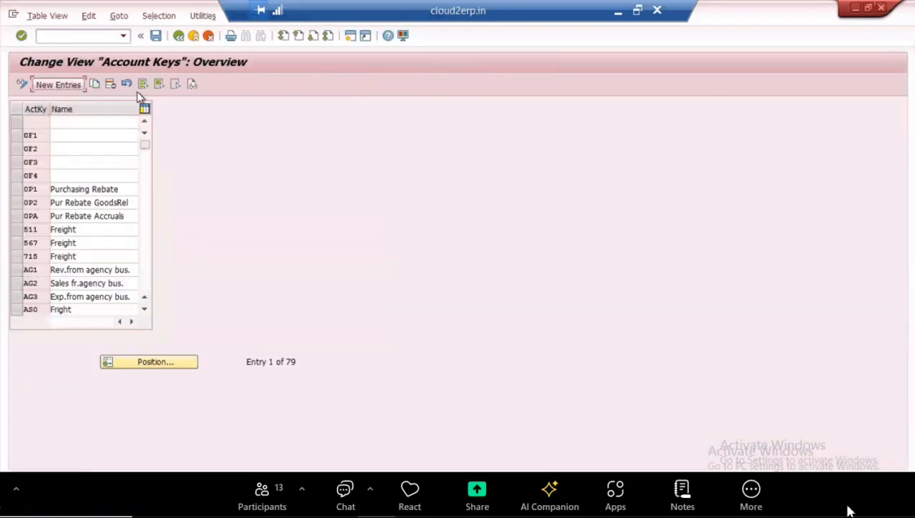
type("a")
type("15")
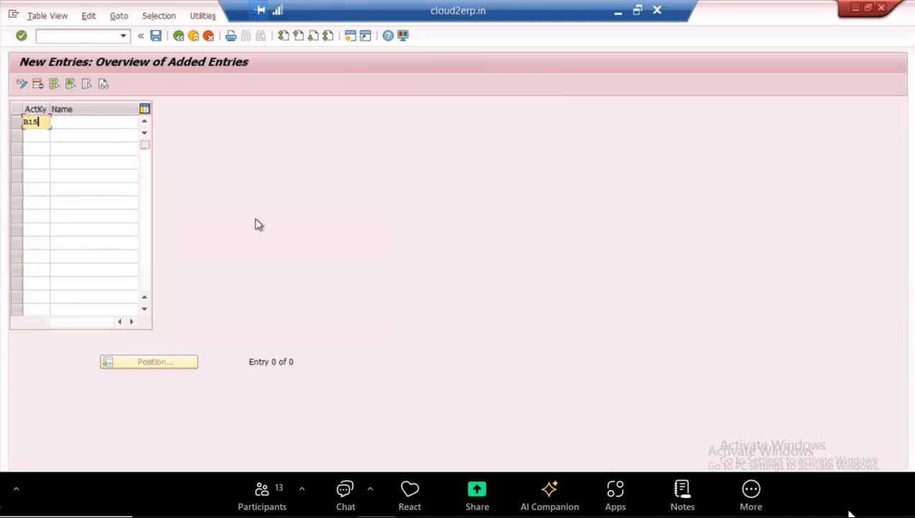
key("Tab")
type("Fr")
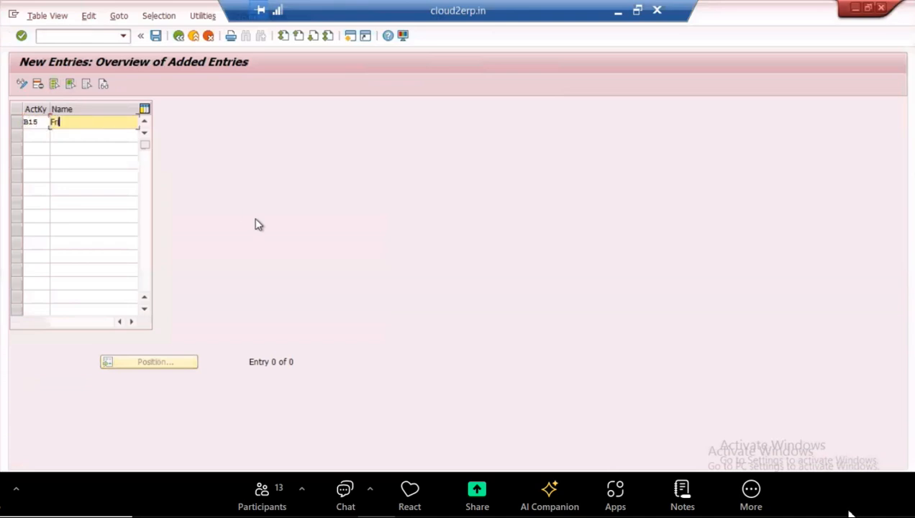
type("ieght")
key("Return")
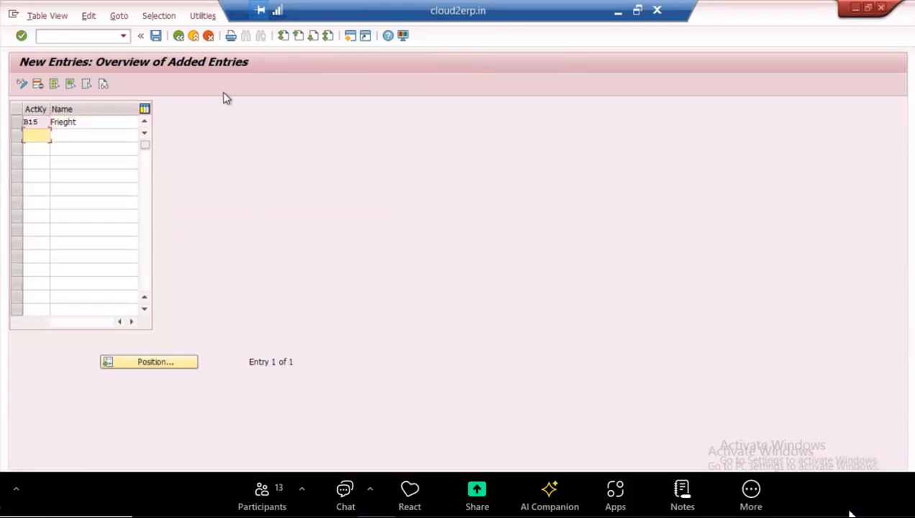
key("ctrl+s")
left_click(197, 224)
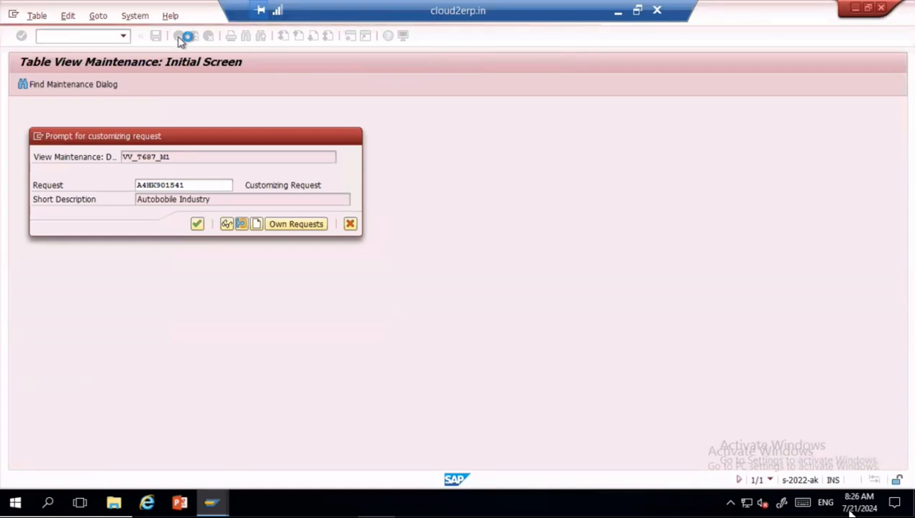
key("Return")
left_click(179, 36)
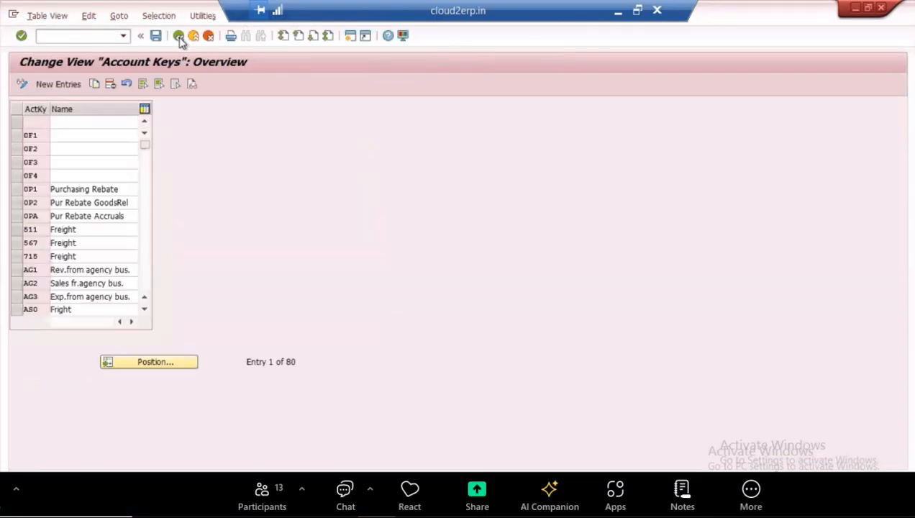
- Leave the account key activity, find procedure BAT15 in Set Calculation Schema - Purchasing and display its control data
left_click(179, 36)
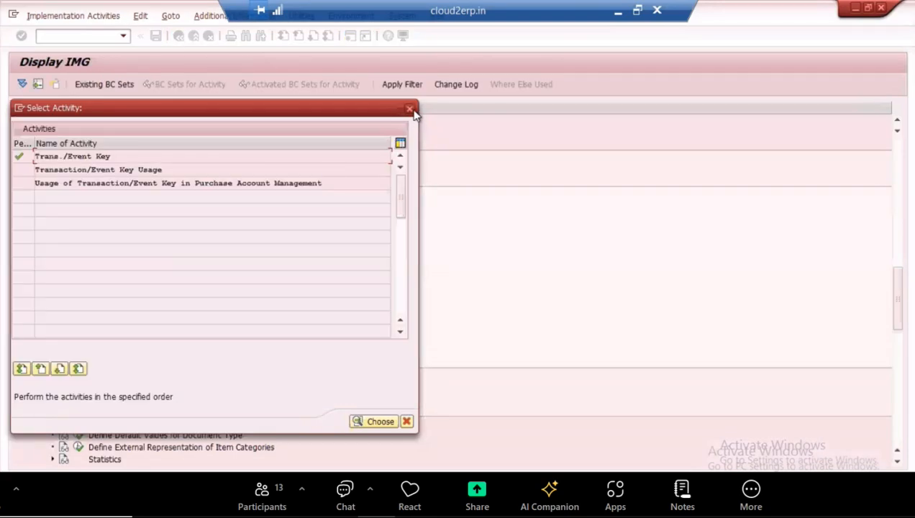
left_click(409, 107)
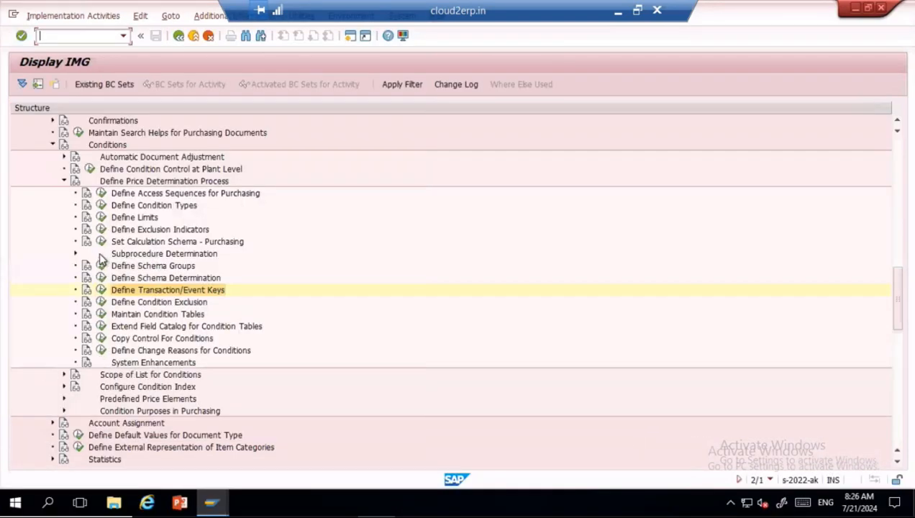
left_click(101, 241)
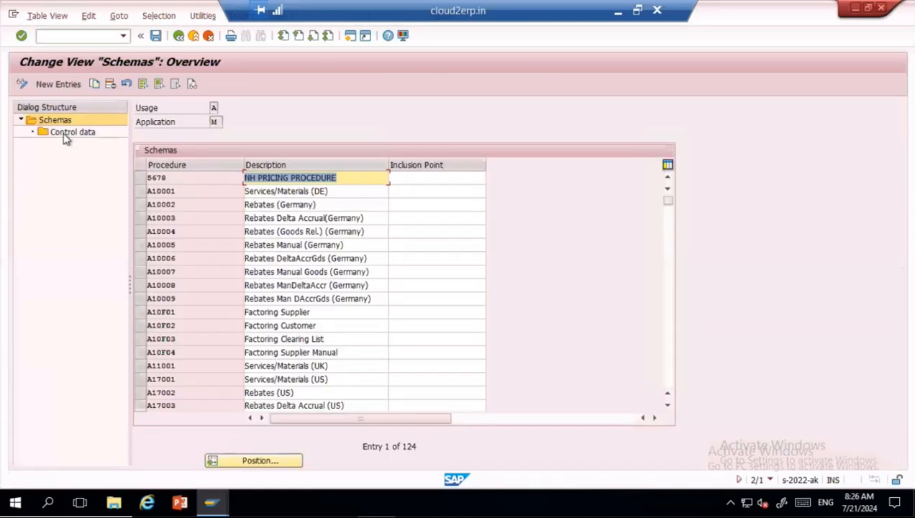
left_click(270, 462)
left_click(265, 463)
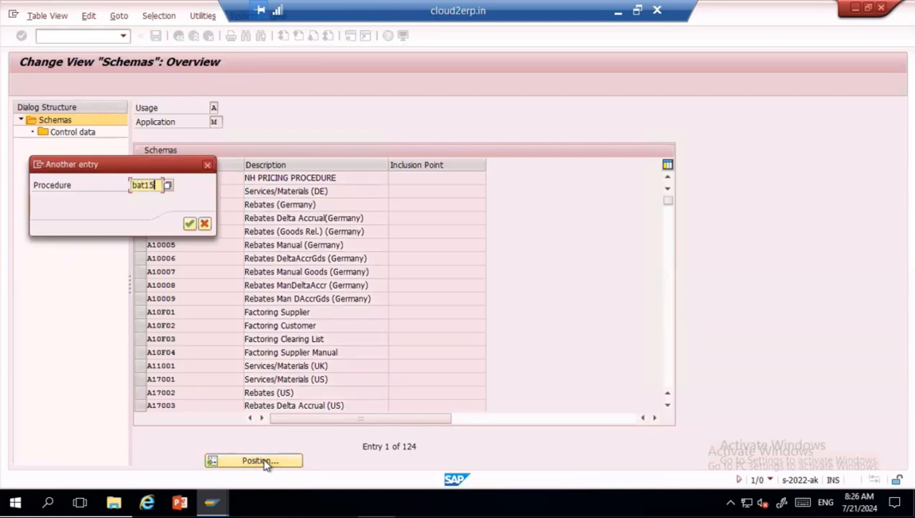
key("Return")
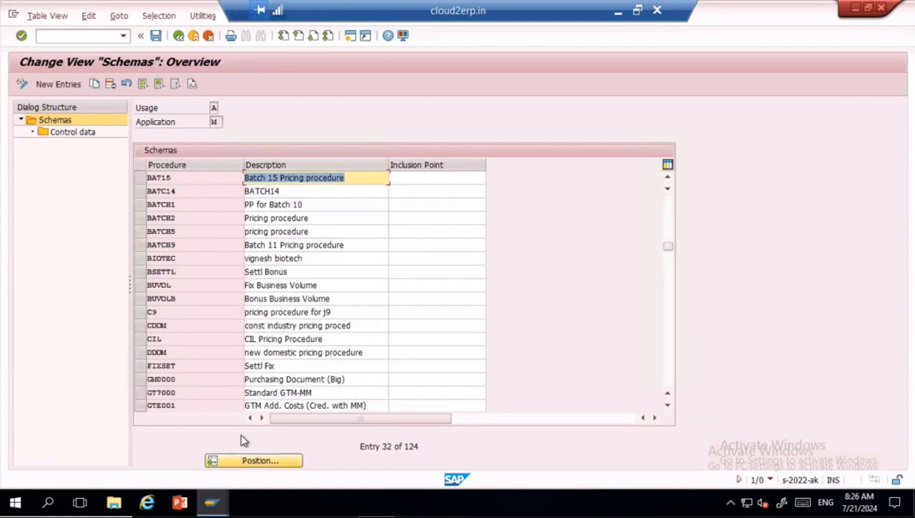
left_click(137, 180)
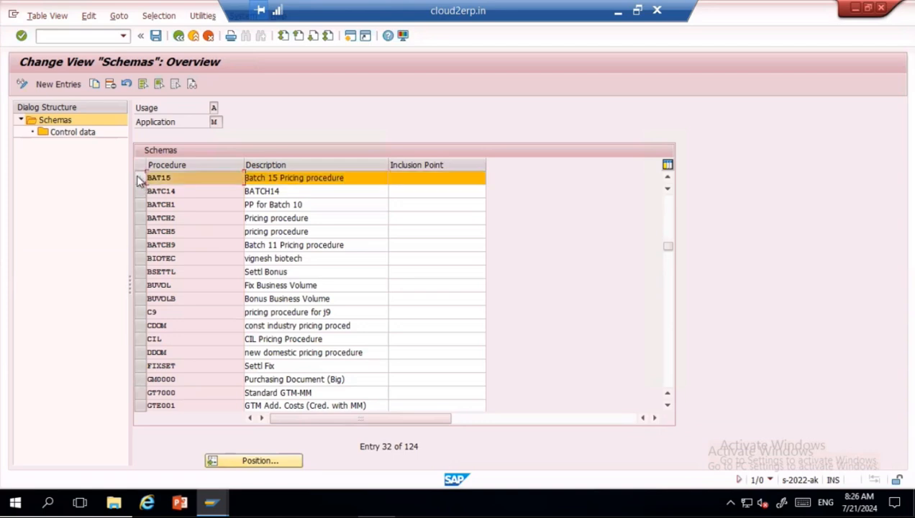
left_click(85, 135)
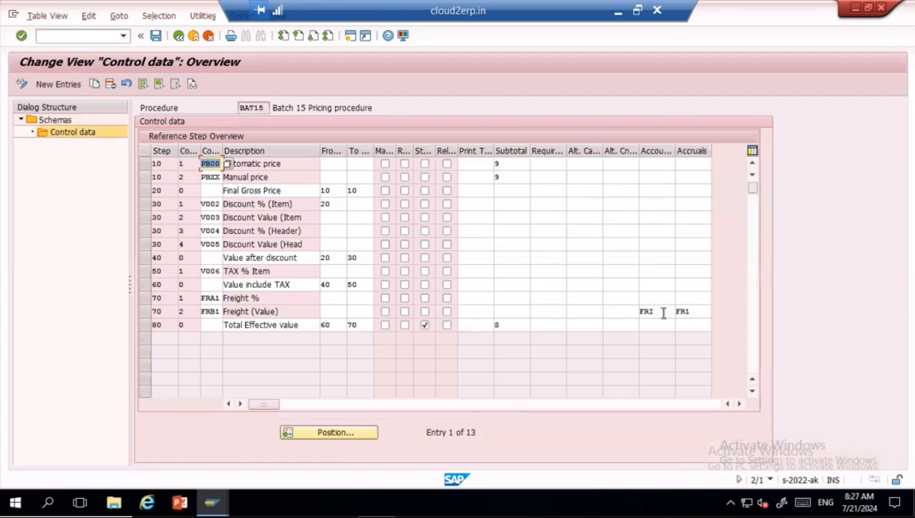
- Switch to the purchase order session, display the latest steel purchase order and examine the freight lines in its item conditions
key("alt+Tab")
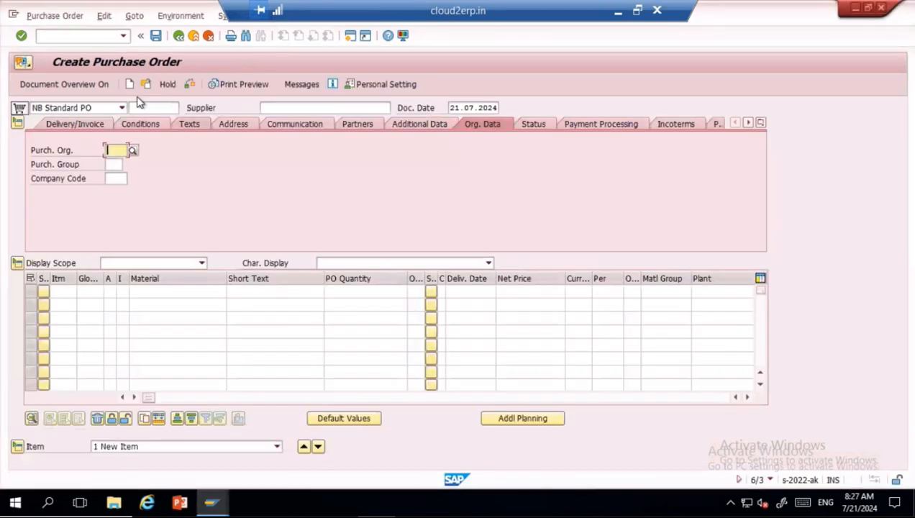
key("shift+F5")
key("Return")
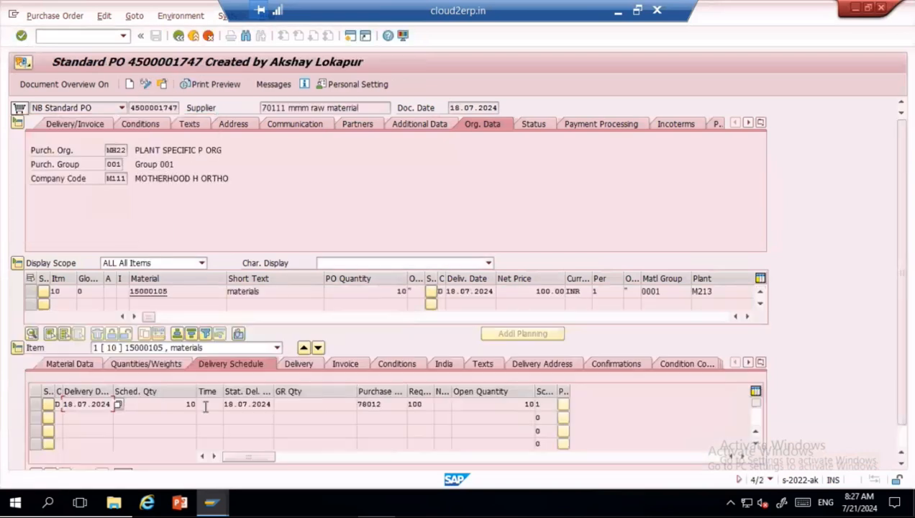
left_click(412, 367)
left_click(162, 84)
key("Return")
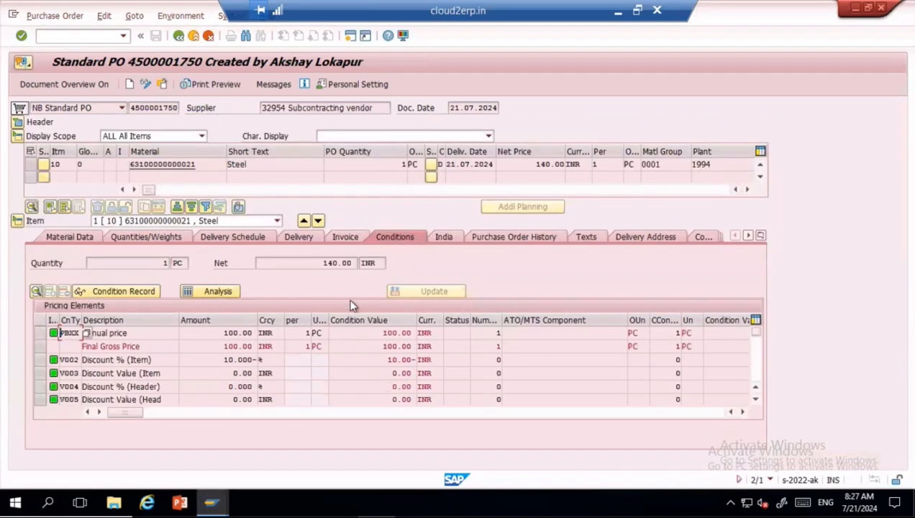
left_click(756, 374)
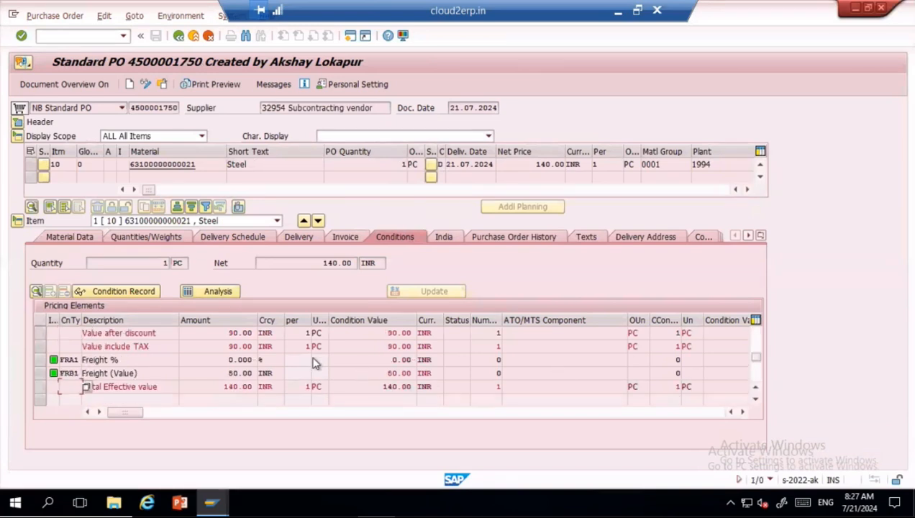
- Return to the IMG session, open Set Pricing Condition Types - Purchasing and position the list at condition type FRA1
key("alt+Tab")
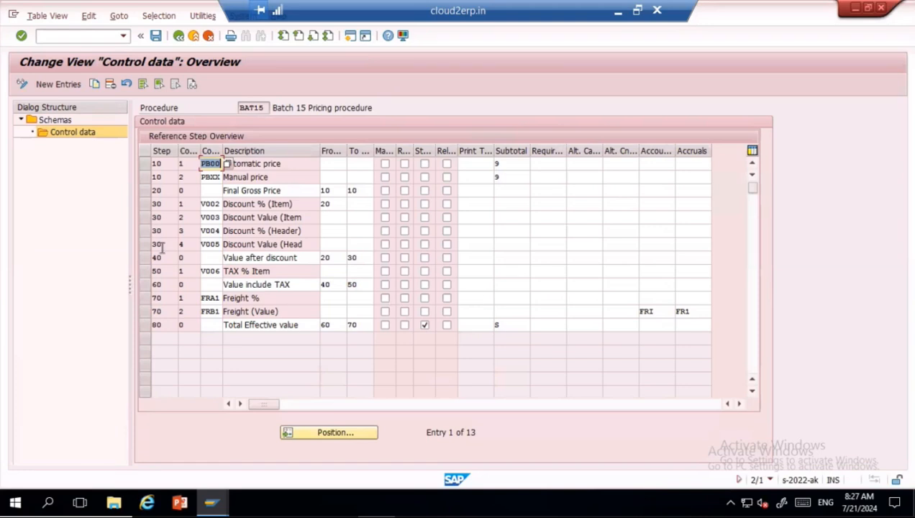
left_click(179, 36)
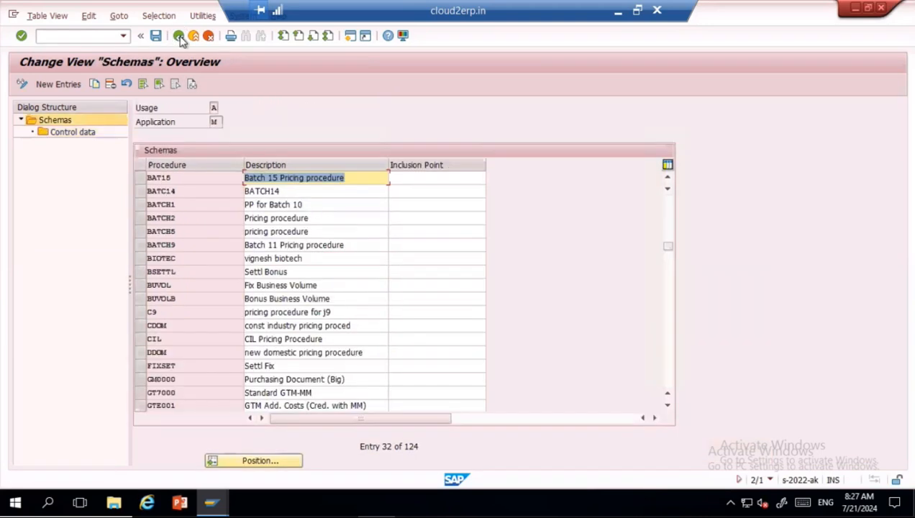
left_click(179, 36)
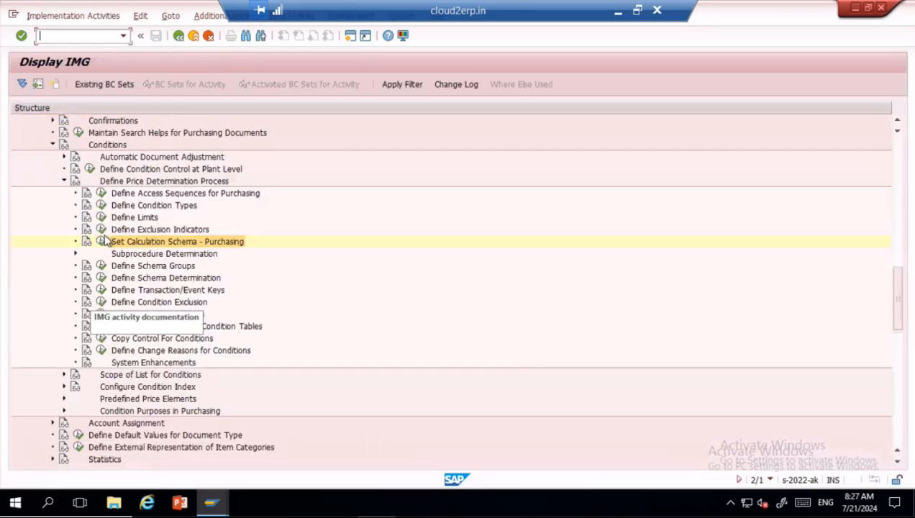
left_click(101, 207)
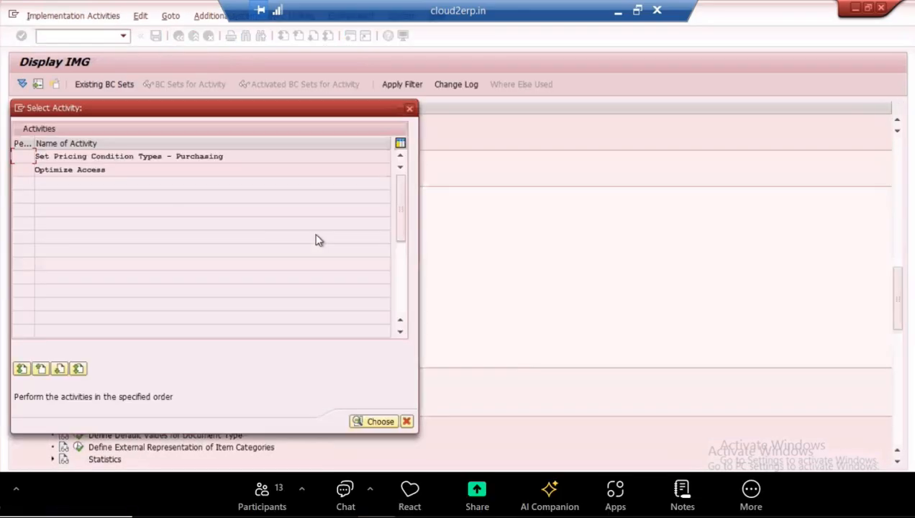
double_click(137, 157)
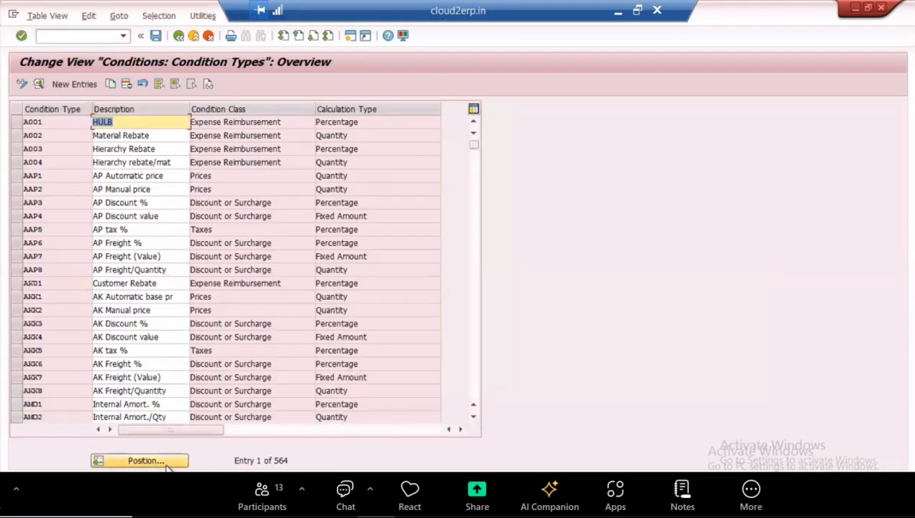
left_click(144, 461)
type("fra1")
key("Return")
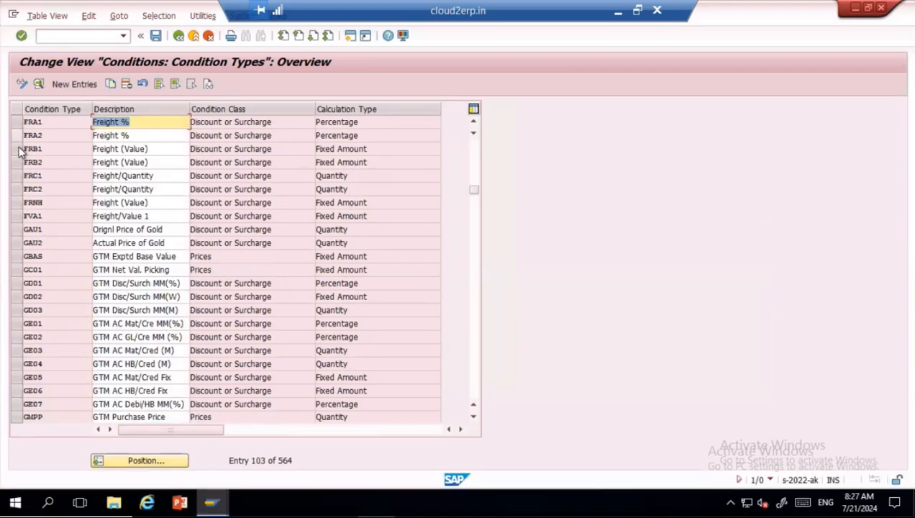
- Check the Control Data 2 settings of condition type FRB1, including Accruals, and return to the overview
left_click(18, 149)
double_click(29, 149)
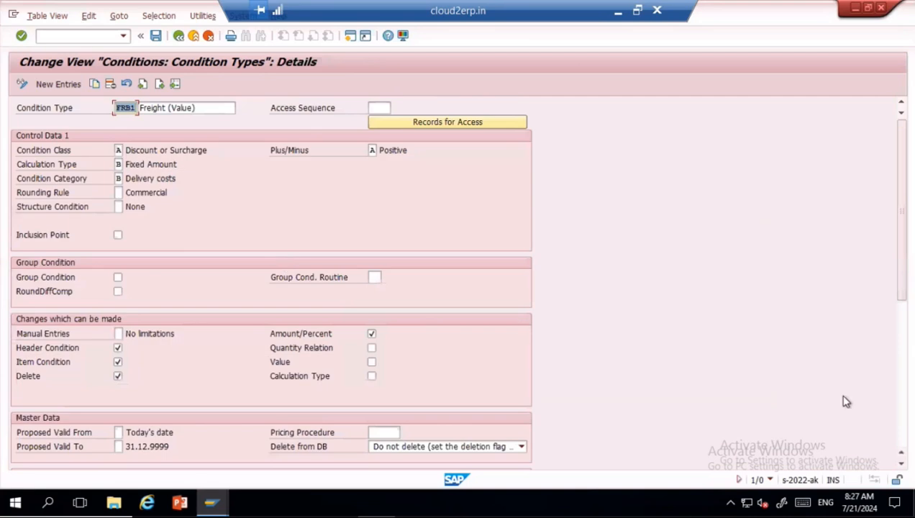
left_click(903, 405)
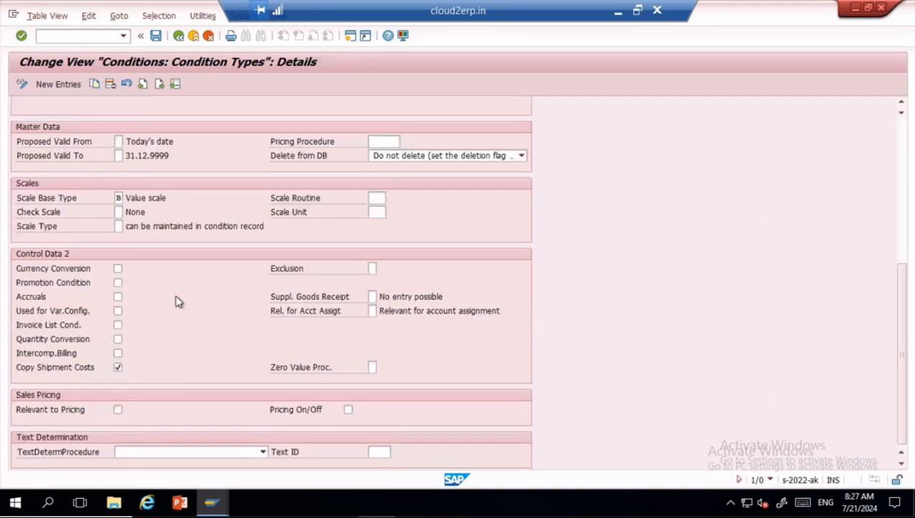
left_click(178, 36)
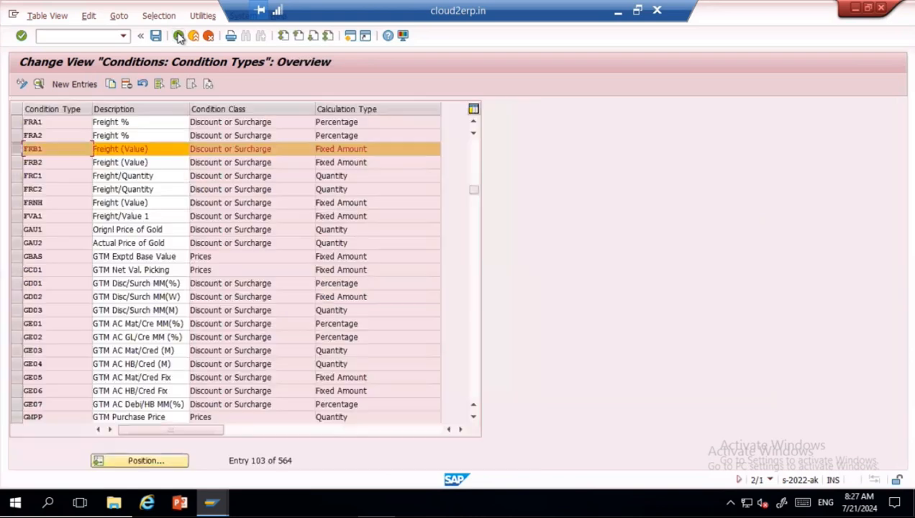
- Check the Control Data 2 settings of condition type FRA1, including Accruals, and return to the Display IMG tree
left_click(17, 122)
double_click(48, 125)
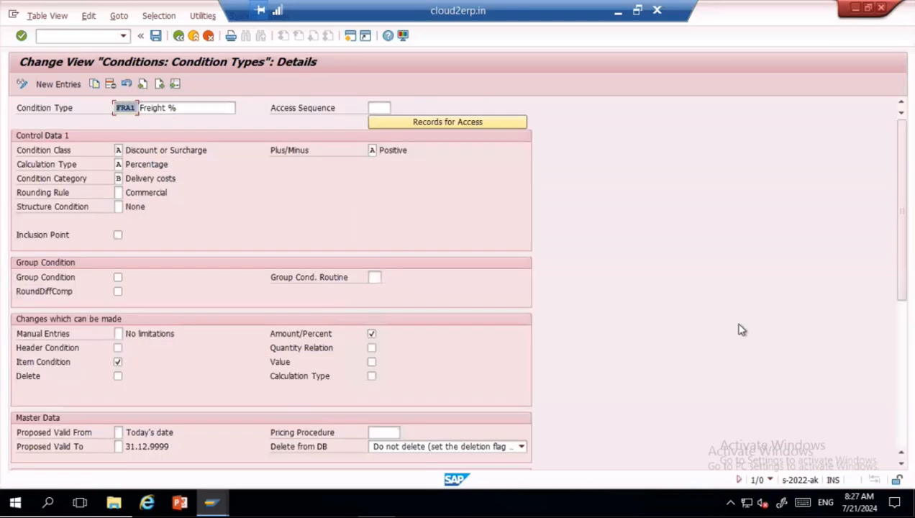
left_click(905, 382)
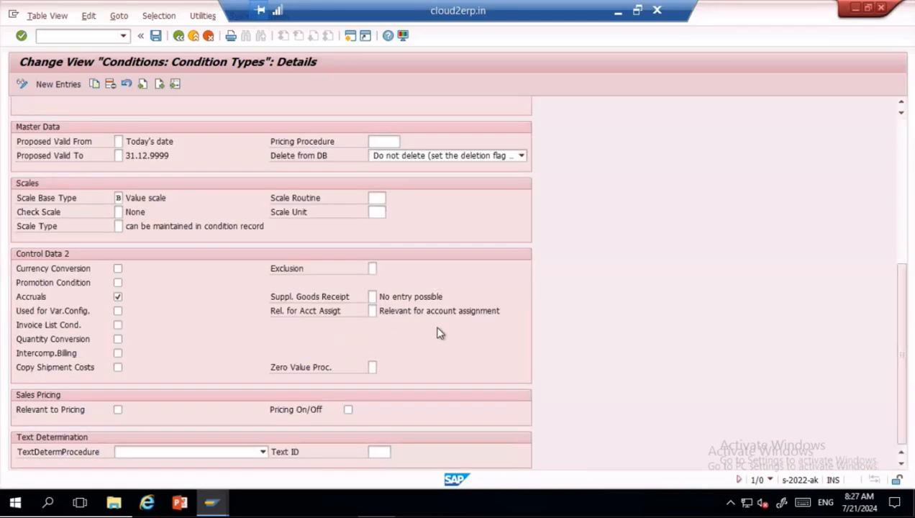
left_click(179, 35)
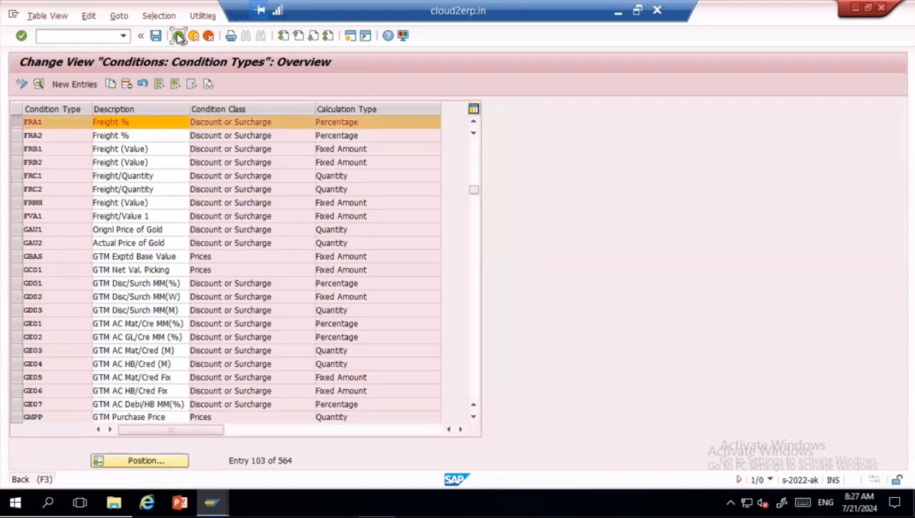
left_click(179, 35)
left_click(409, 108)
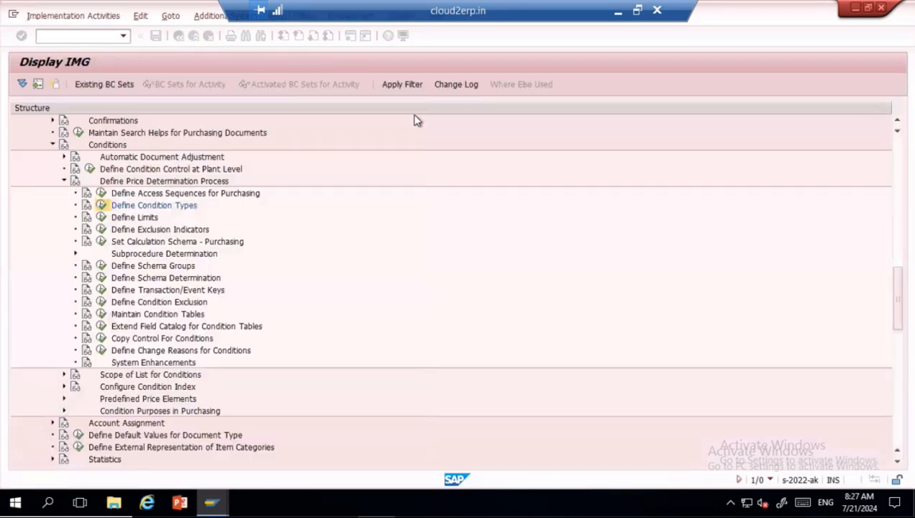
- Open Set Calculation Schema - Purchasing, locate procedure BAT15 and open its control data
left_click(101, 241)
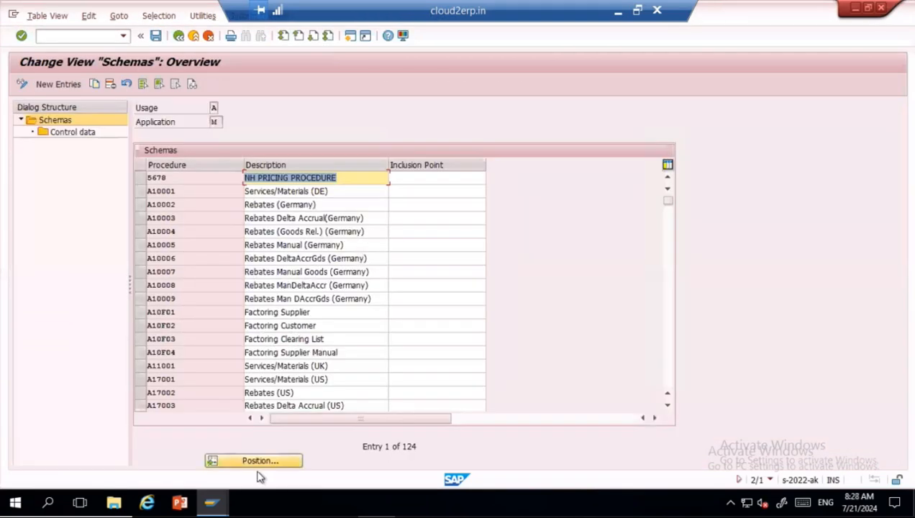
left_click(259, 464)
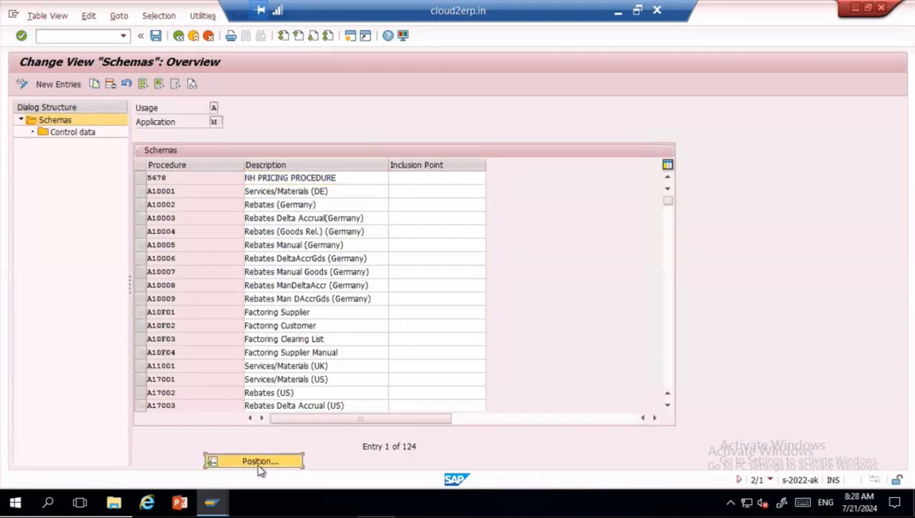
type("fra1")
key("BackSpace")
key("BackSpace")
key("BackSpace")
key("BackSpace")
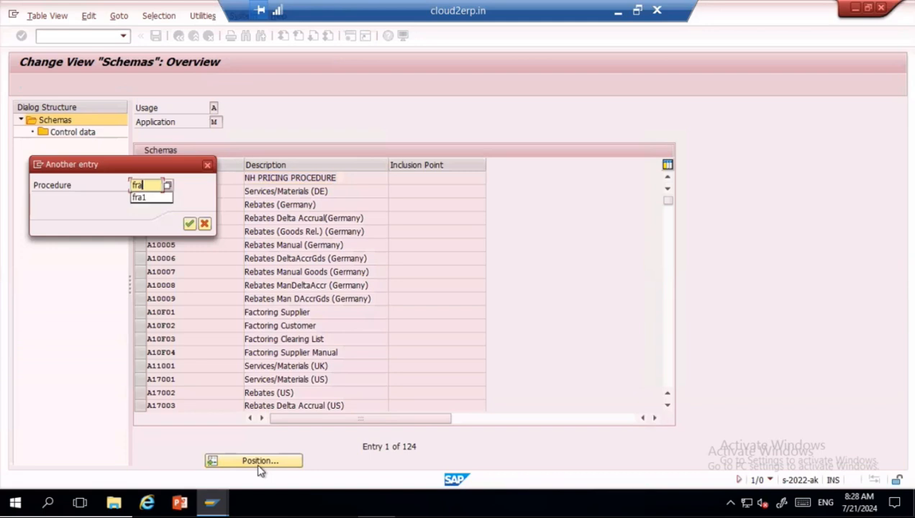
type("bat15")
key("Return")
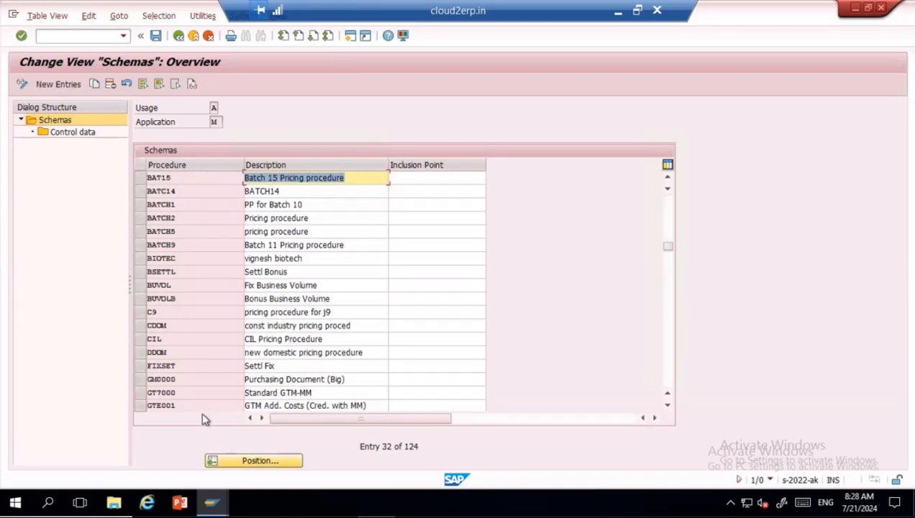
left_click(140, 177)
double_click(71, 132)
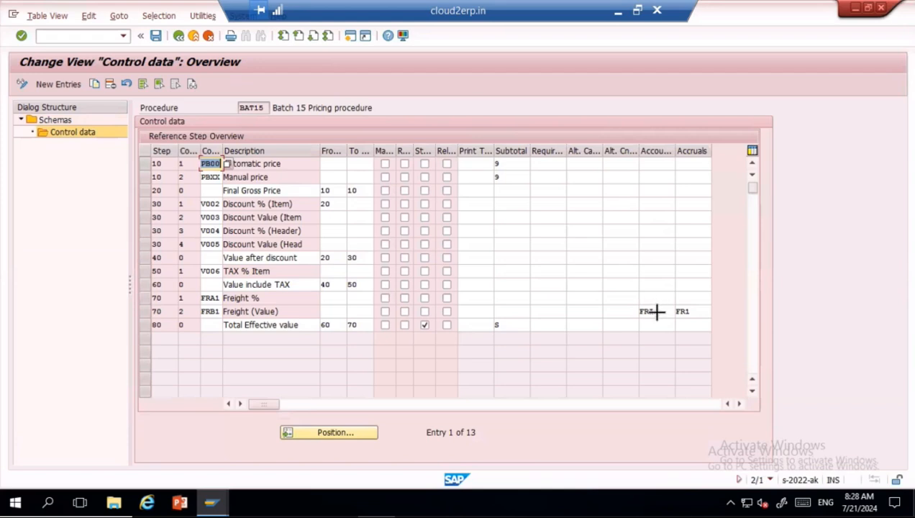
- Clear the account and accruals keys from the FRB1 Freight (Value) line and assign B15 as both keys for FRA1 Freight %
left_click(657, 311)
left_click(656, 311)
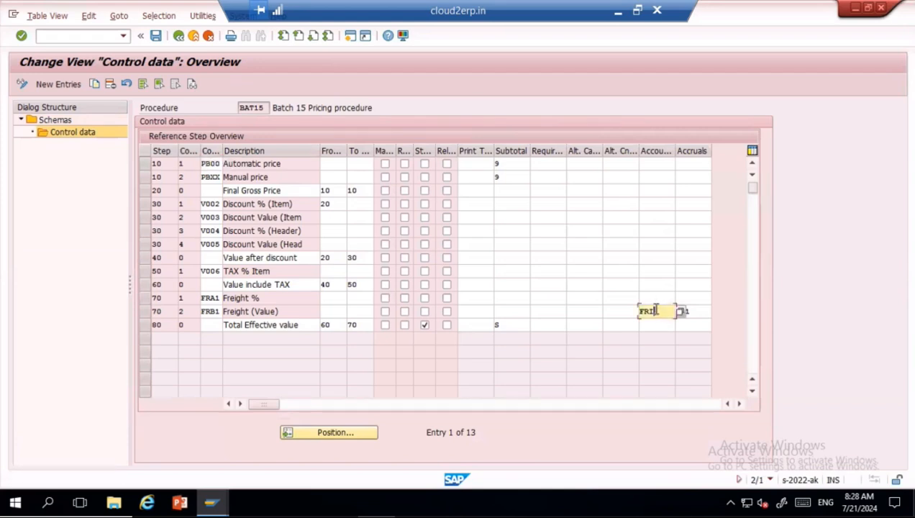
left_click(698, 312)
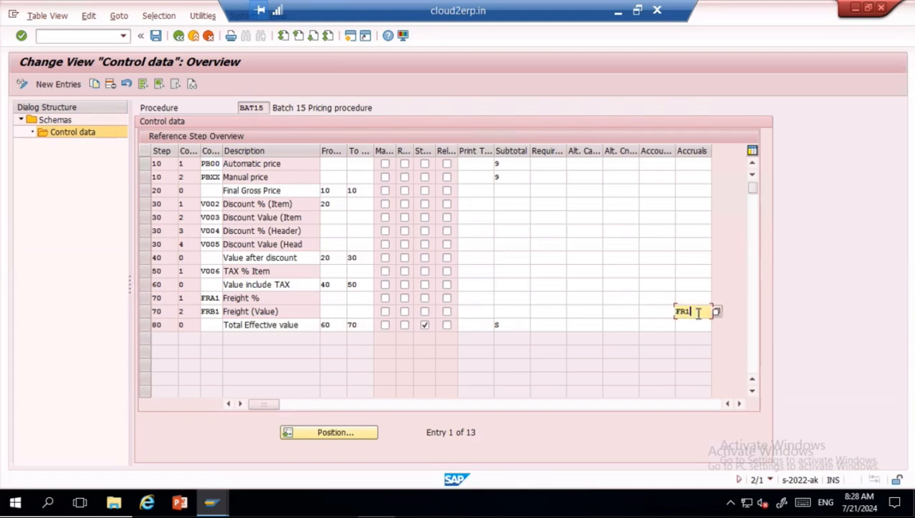
left_click(646, 301)
type("BT5")
key("Tab")
type("B15")
key("Return")
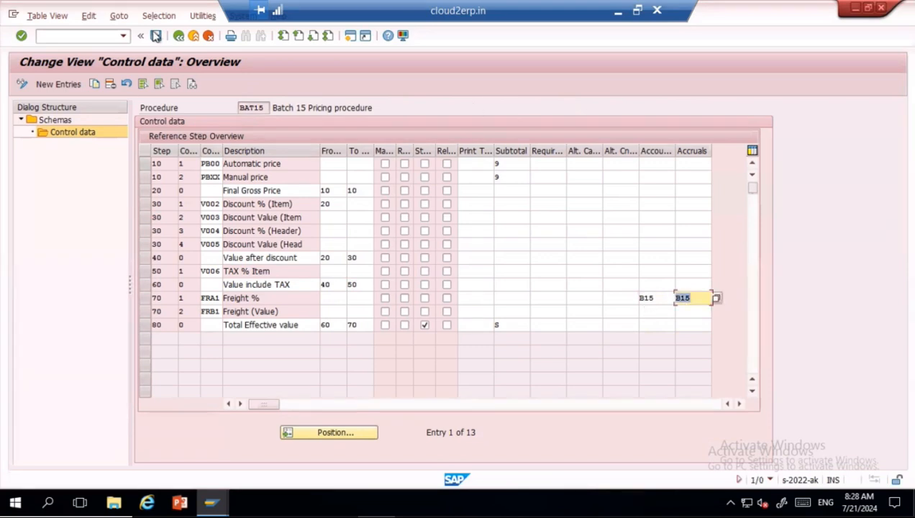
- Save the BAT15 control data to the proposed customizing request, leave it and switch to the Create Purchase Order session
left_click(156, 37)
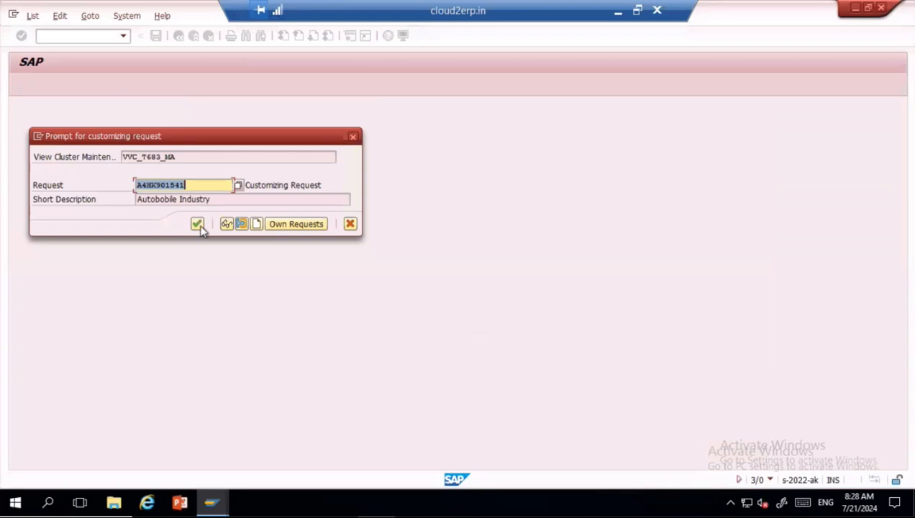
left_click(197, 225)
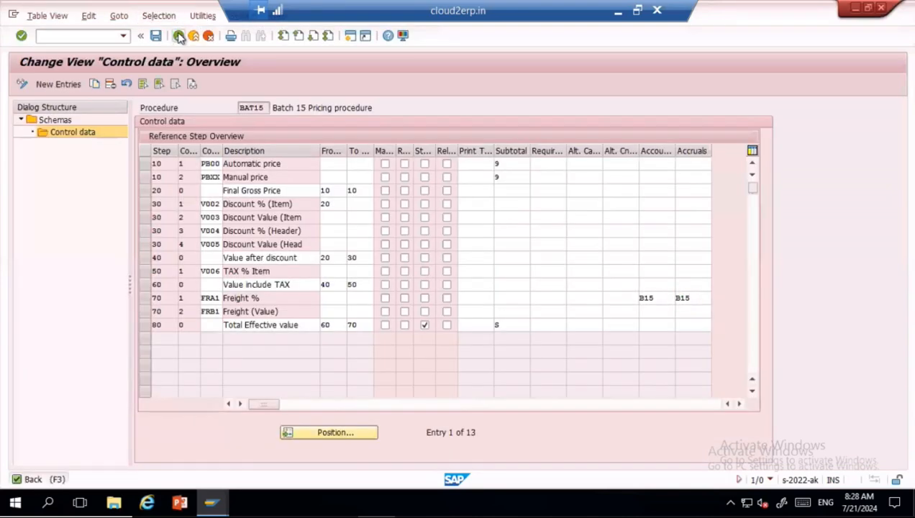
left_click(178, 37)
key("alt+Tab")
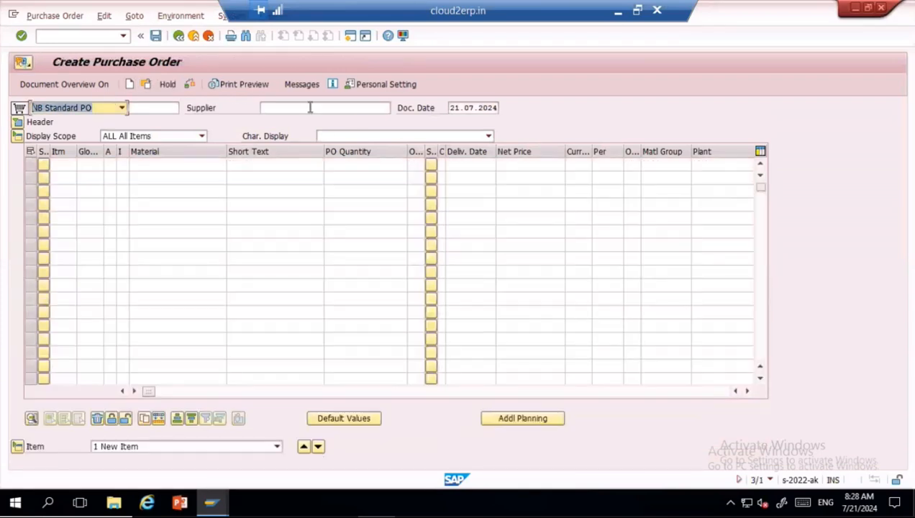
- Enter supplier 32954, purchasing organization 1994, purchasing group 001 and company code 1994 in the purchase order header
left_click(311, 108)
key("Down")
key("Return")
key("Return")
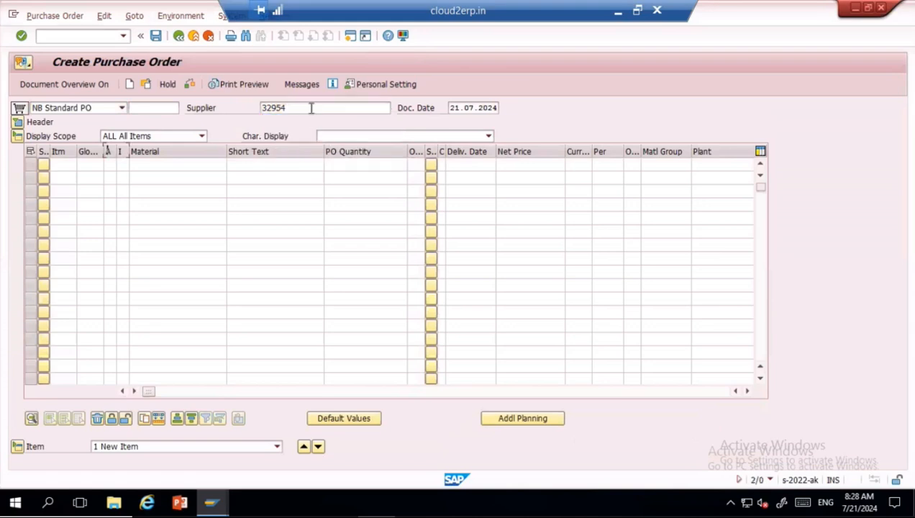
key("Down")
key("Return")
key("Return")
key("Down")
key("Down")
key("Return")
key("Return")
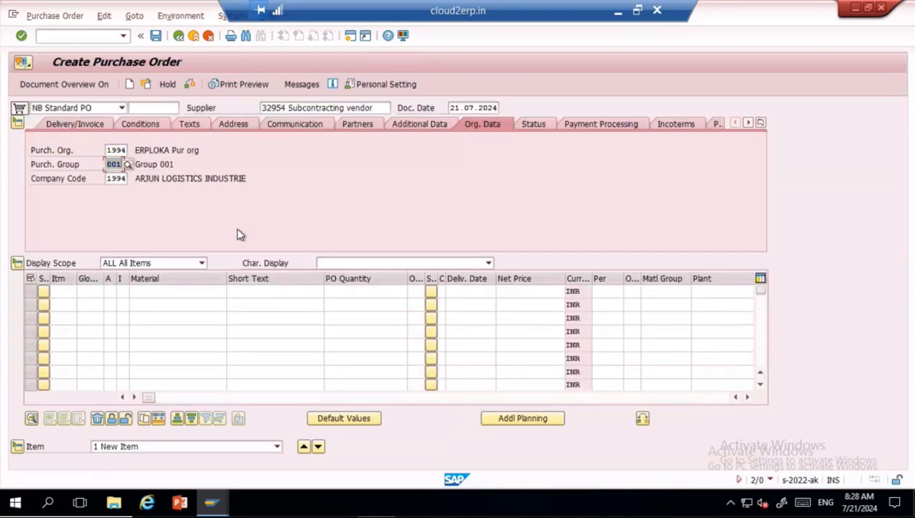
left_click(174, 291)
key("Down")
key("Return")
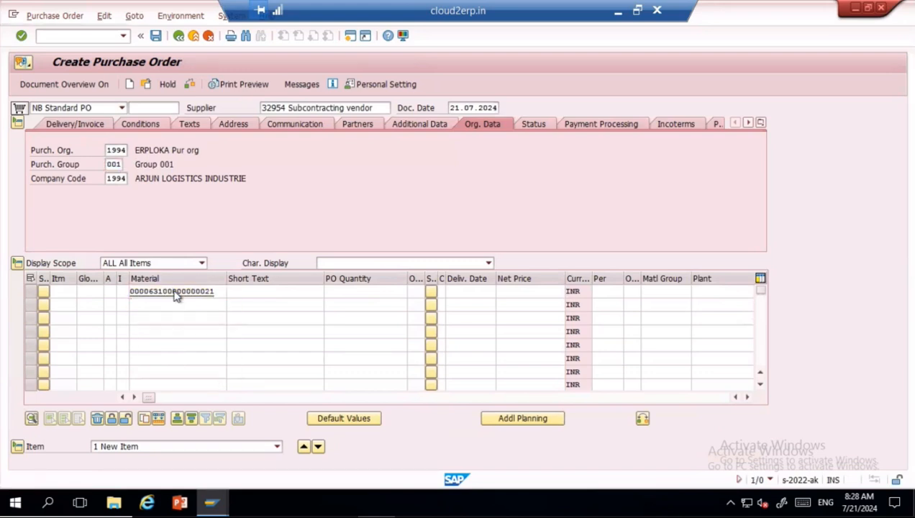
key("Return")
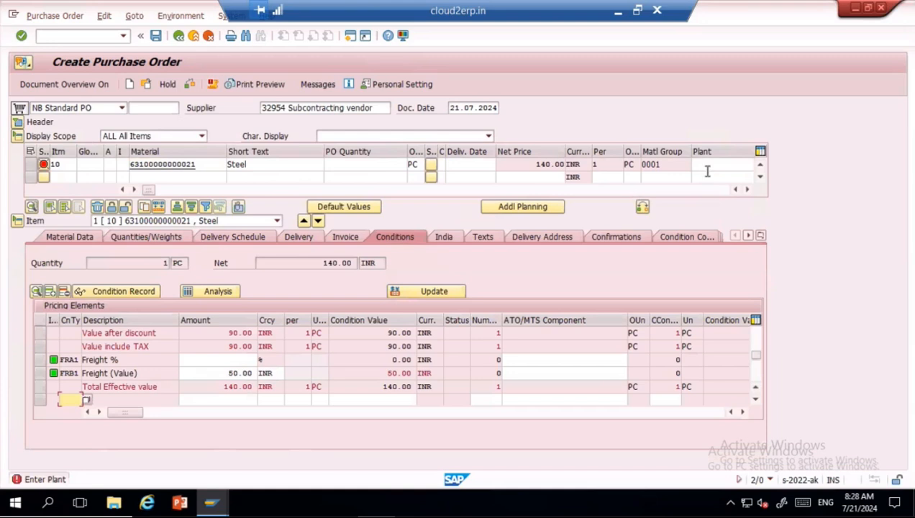
left_click(707, 171)
key("Down")
key("Return")
key("Return")
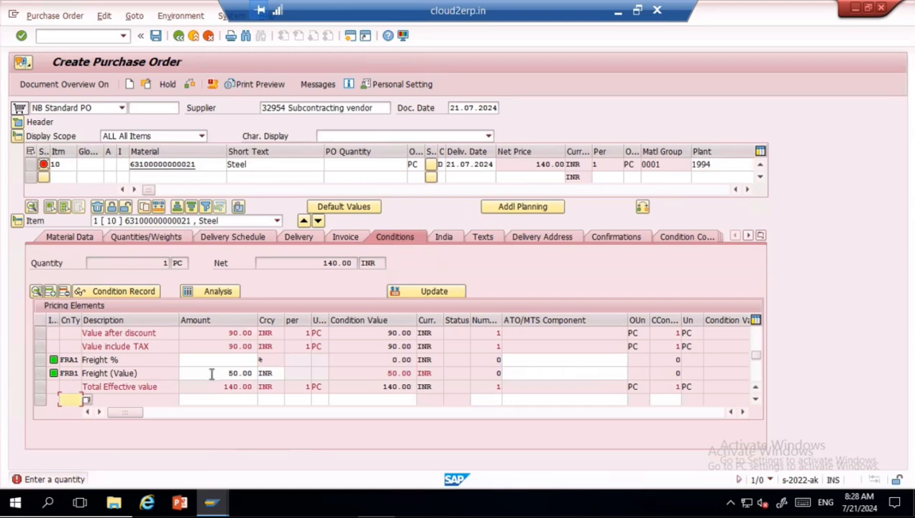
- Clear the FRB1 Freight (Value) amount in the item conditions and set FRA1 Freight % to 10
left_click_drag(229, 373, 303, 375)
key("BackSpace")
left_click(252, 360)
type("10")
key("Return")
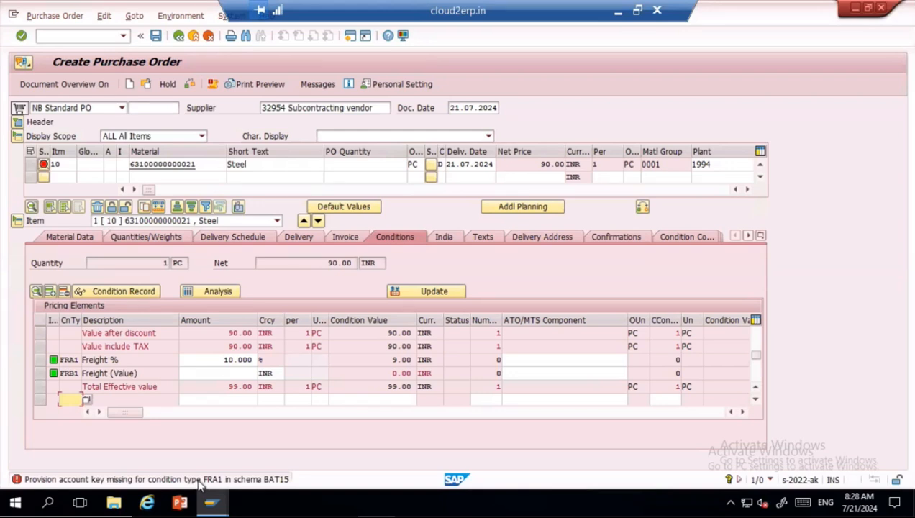
- Check the FRA1 account and accruals keys in the BAT15 control data against the purchase order message and save the schema again
key("alt+Tab")
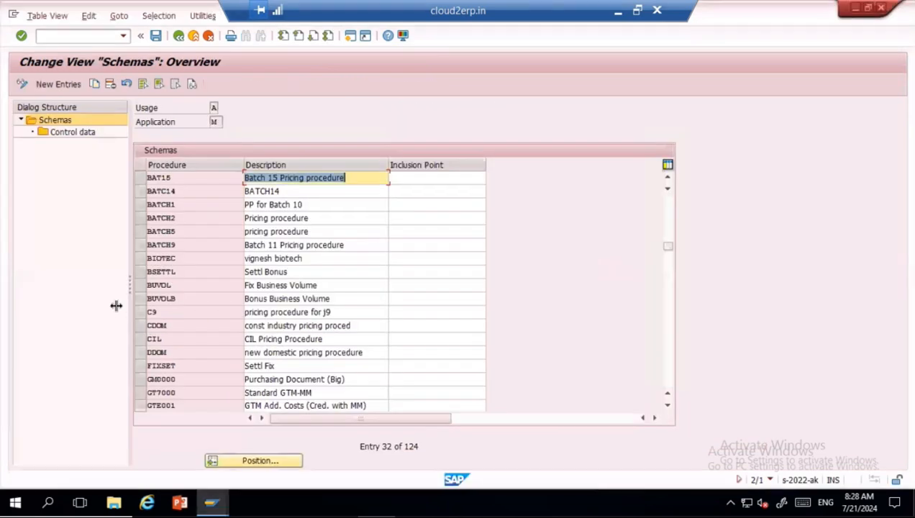
left_click(141, 187)
left_click(141, 188)
left_click(141, 177)
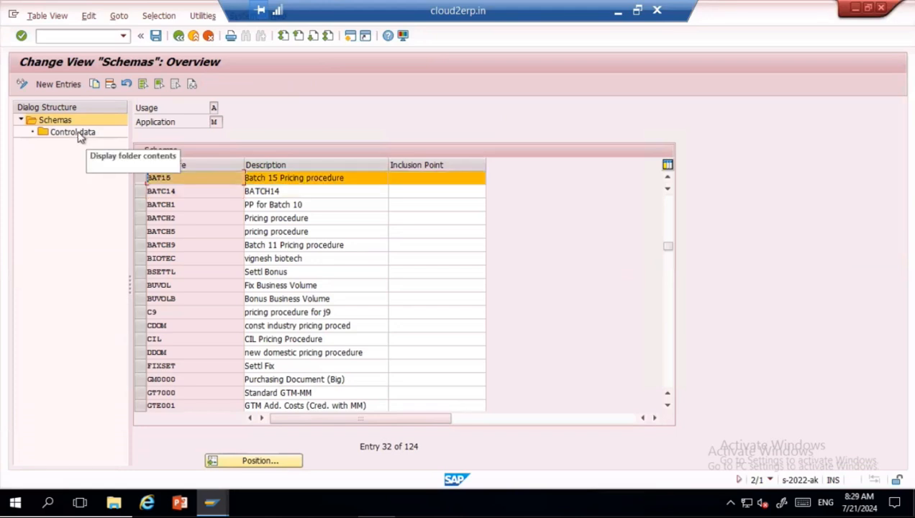
double_click(73, 132)
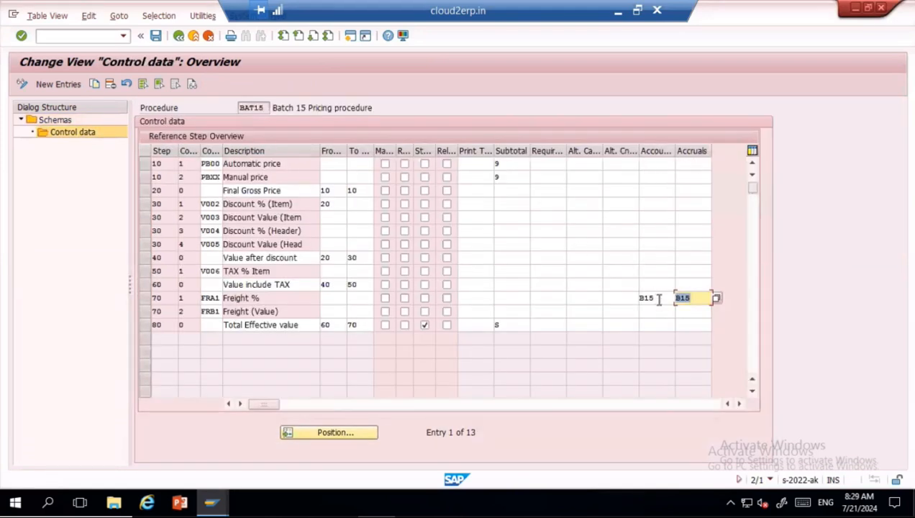
key("alt+Tab")
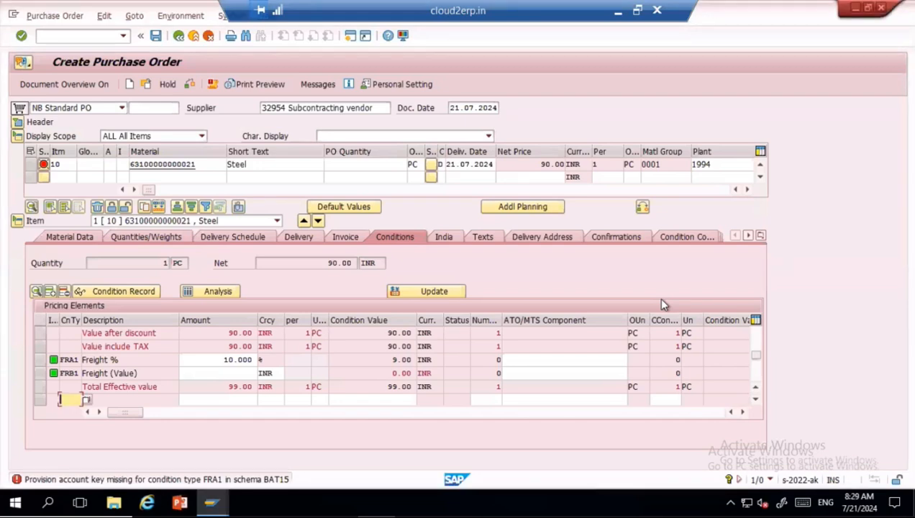
key("alt+Tab")
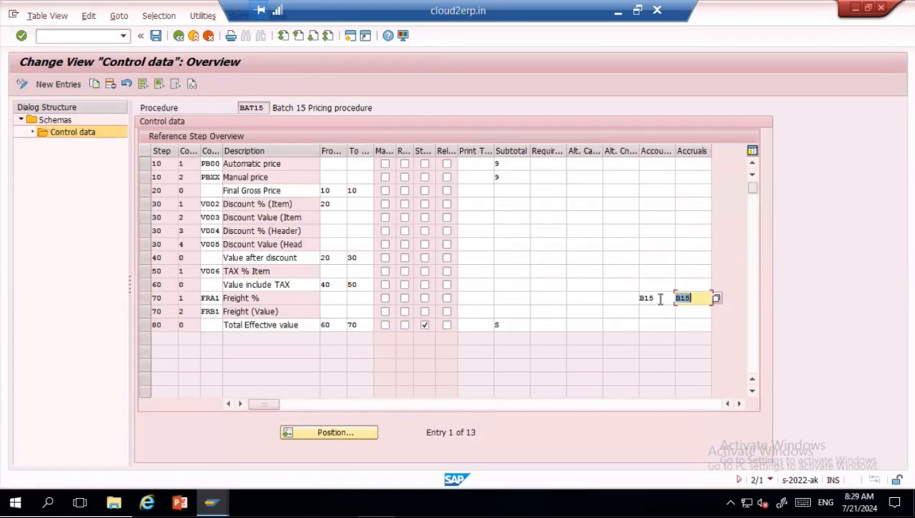
left_click(660, 299)
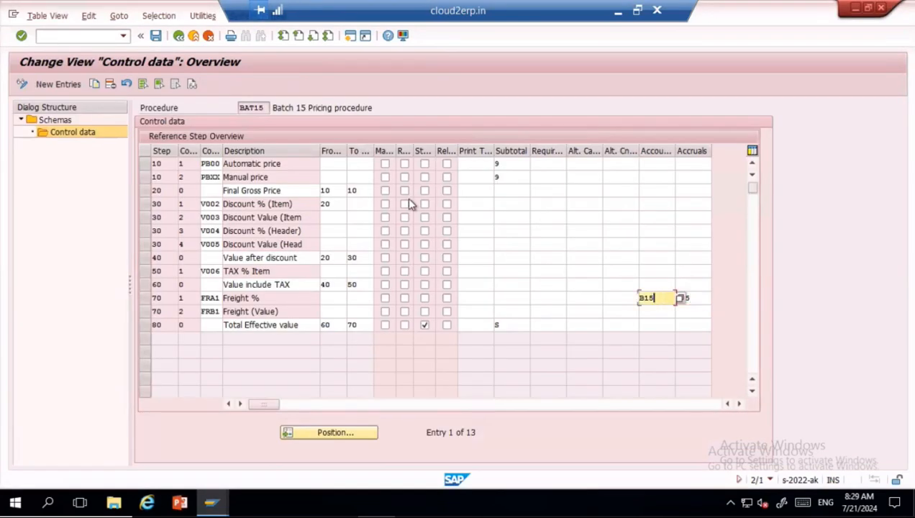
left_click(156, 37)
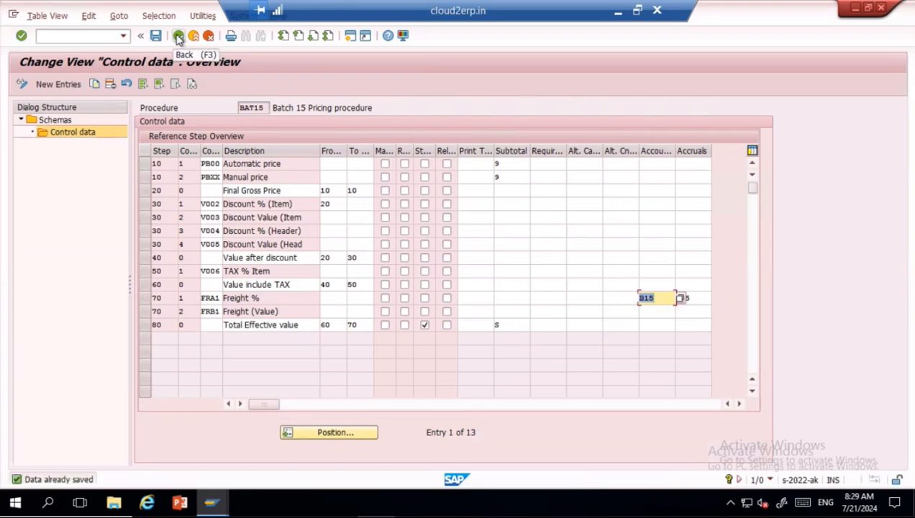
- Leave the schema and IMG screens, close the customizing and purchase order sessions, and decline logging off from the remaining one
left_click(178, 37)
left_click(178, 36)
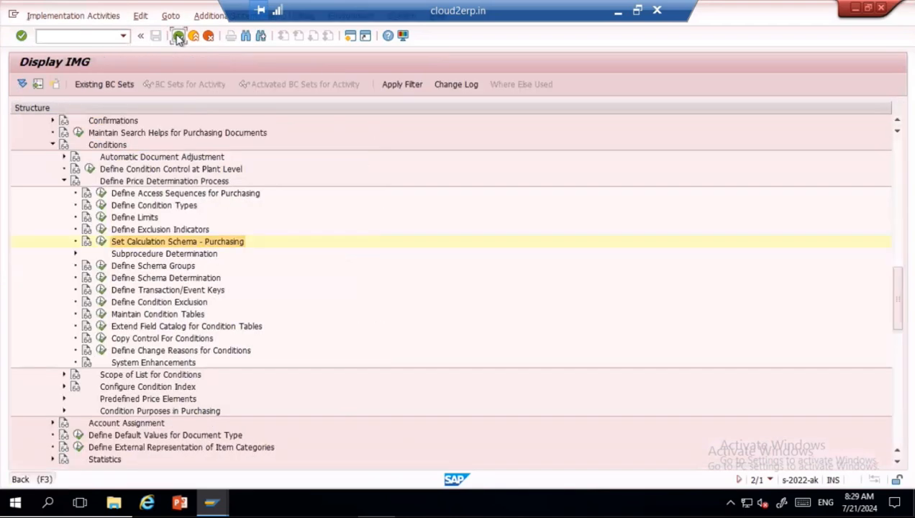
left_click(178, 36)
key("alt+Tab")
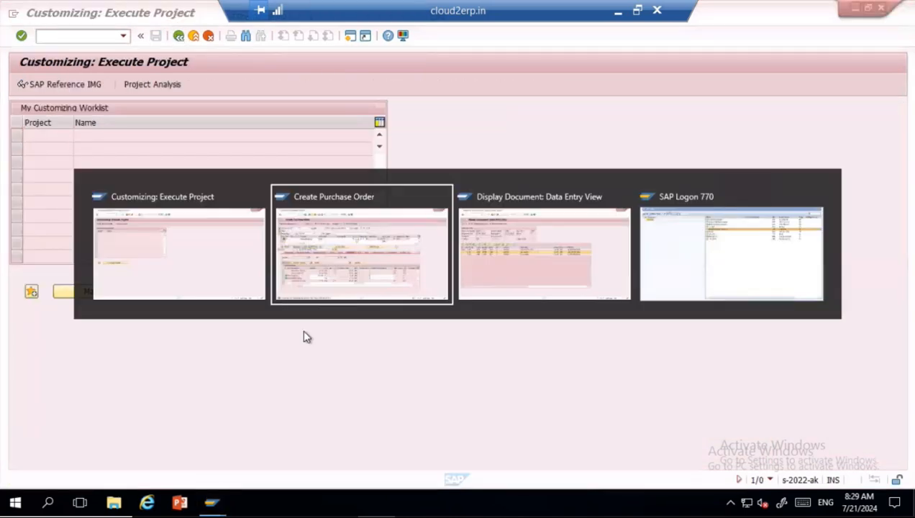
key("alt+Tab")
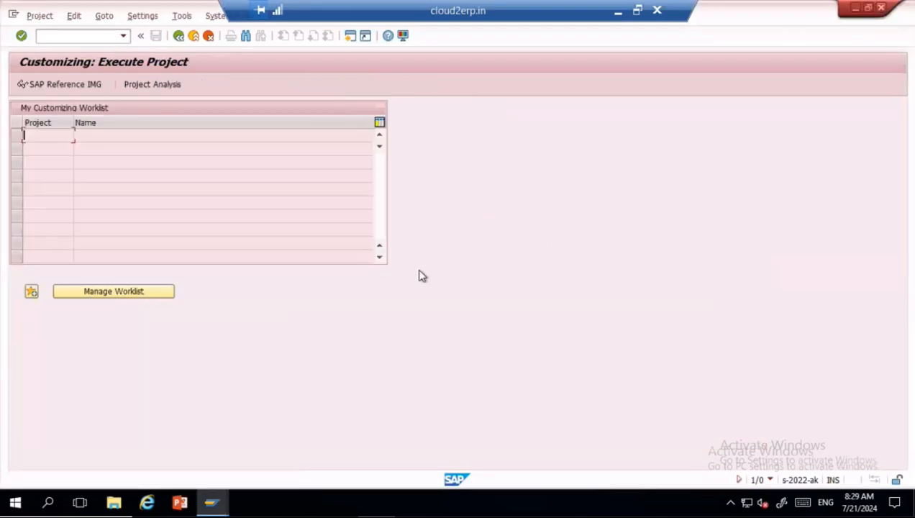
left_click(884, 9)
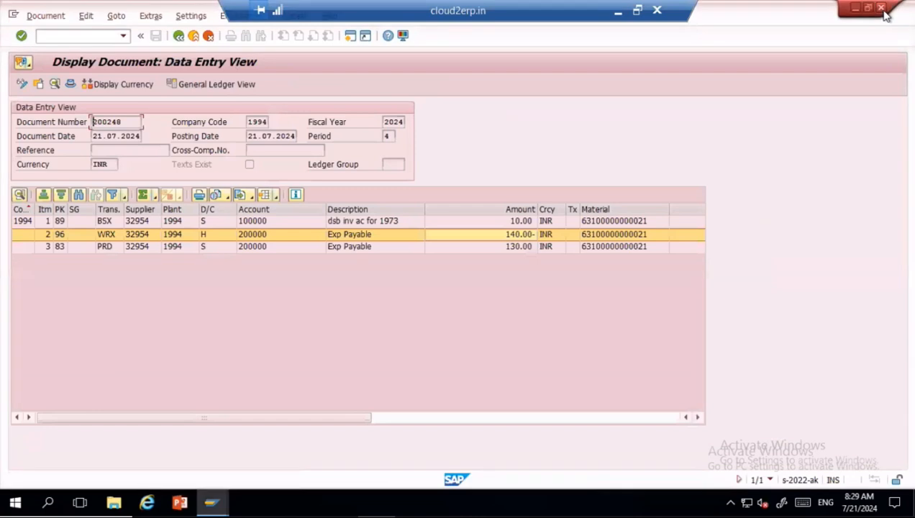
left_click(883, 10)
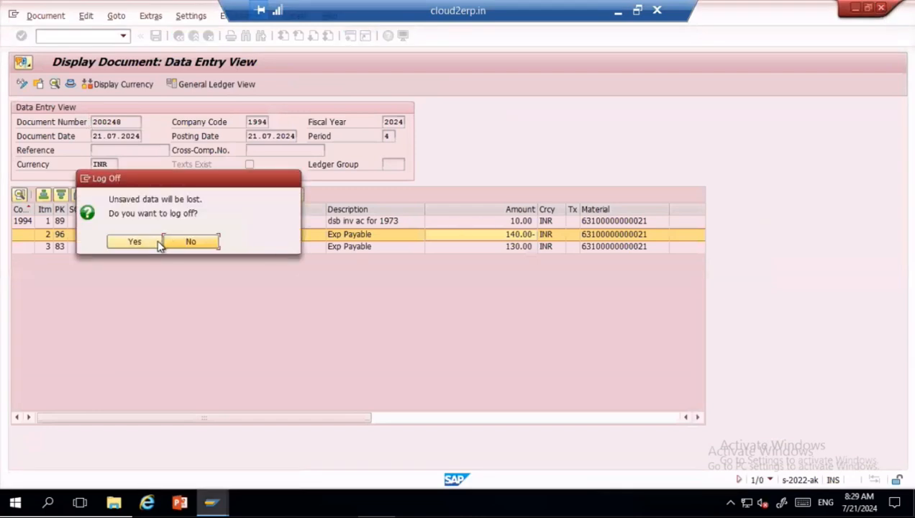
left_click(189, 242)
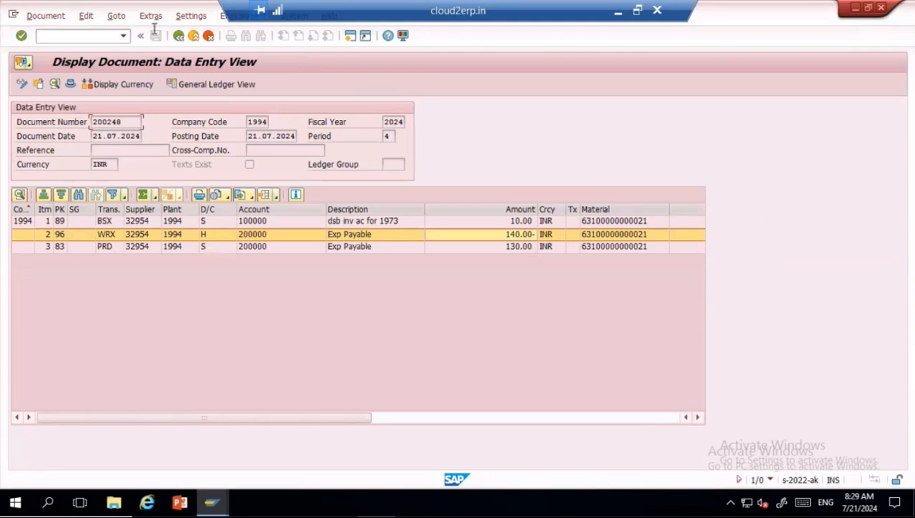
- Return from the accounting document to the material document and paste its document number into a text editor, keeping the note minimized
left_click(177, 36)
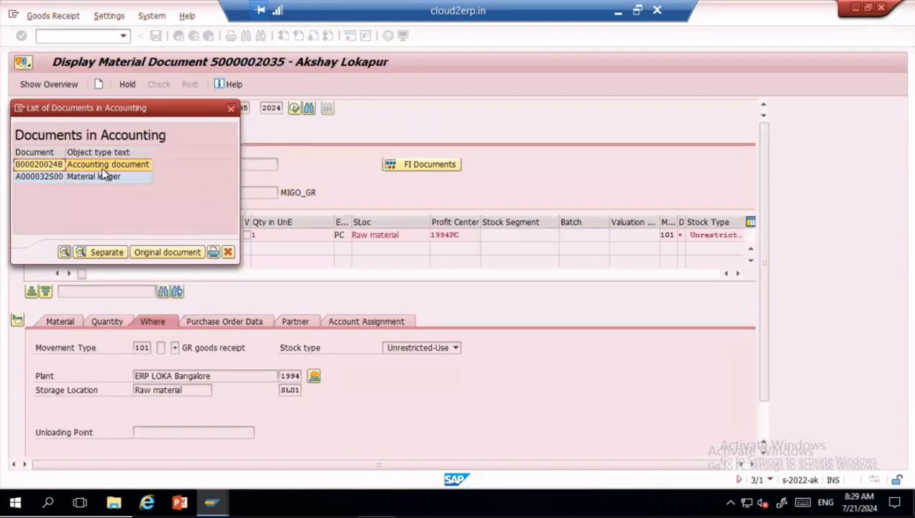
left_click(229, 109)
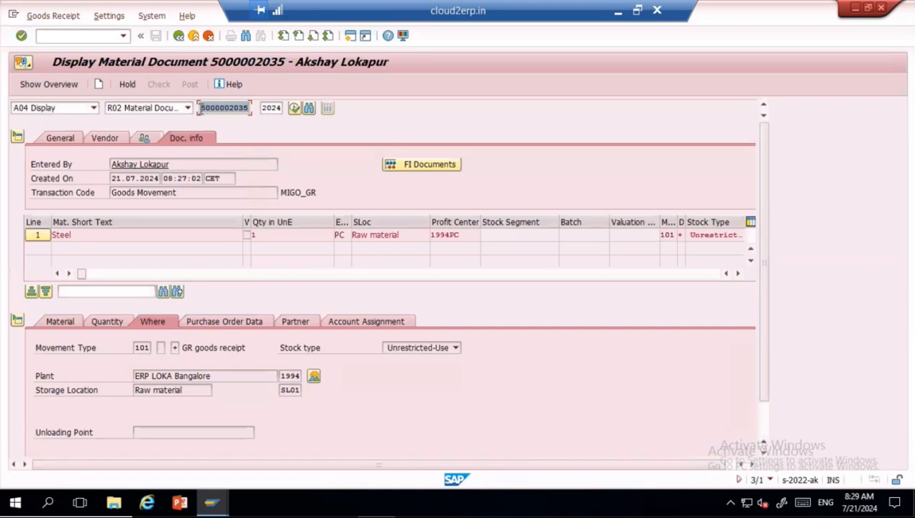
left_click(49, 507)
type("text")
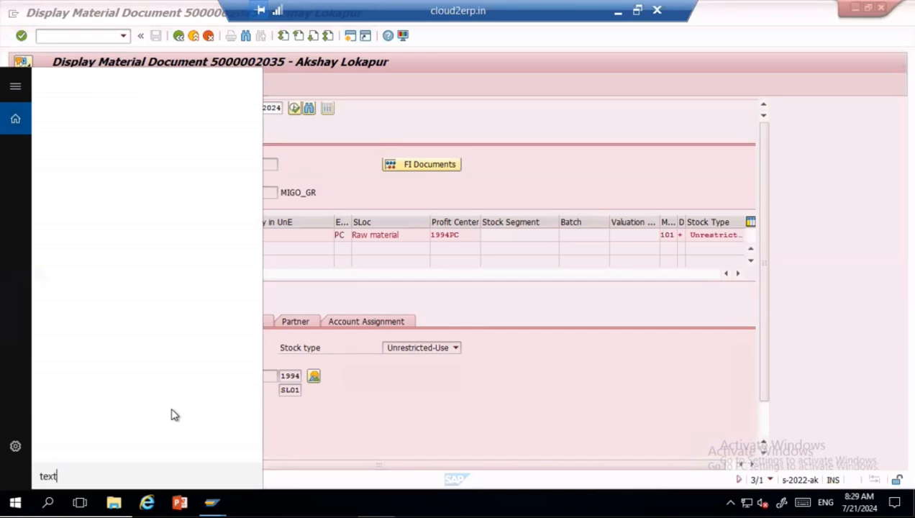
left_click(137, 108)
key("ctrl+v")
left_click(776, 9)
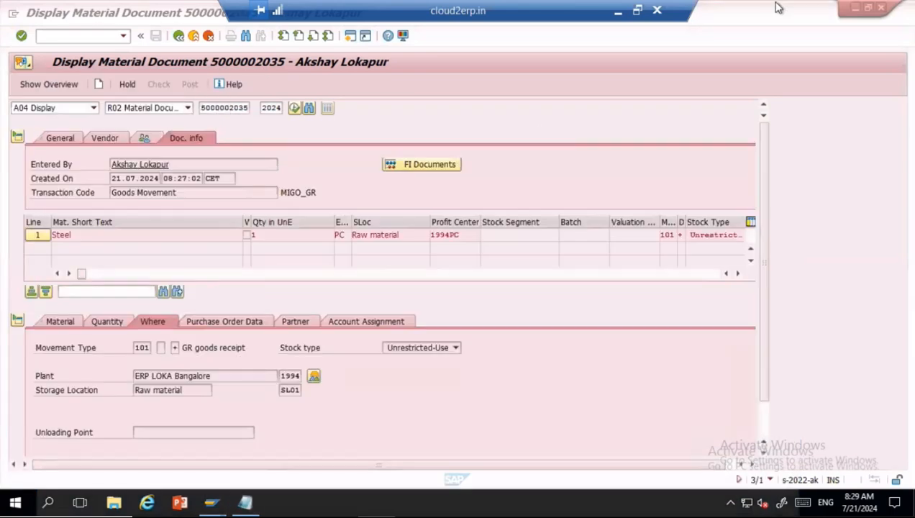
- Log off from the material document session and log on again to client 100 with the user name and account password
left_click(880, 8)
left_click(146, 240)
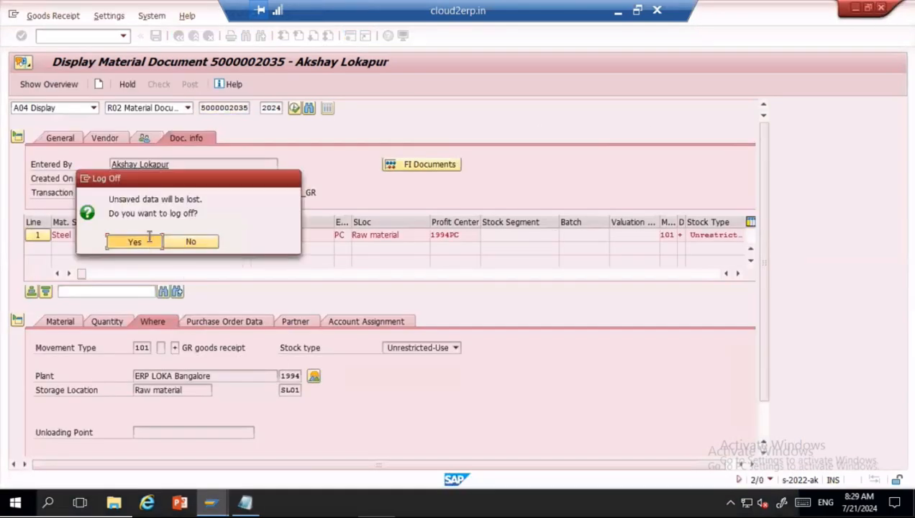
left_click(50, 131)
double_click(49, 131)
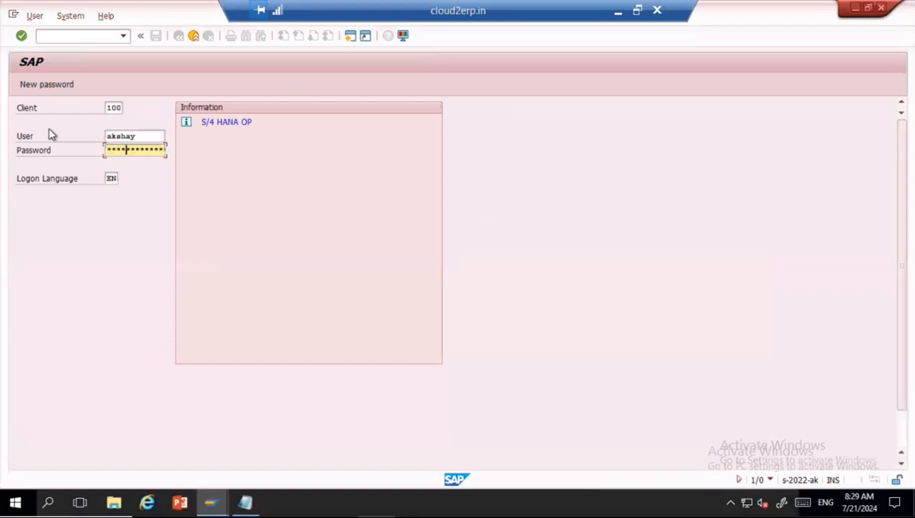
key("Return")
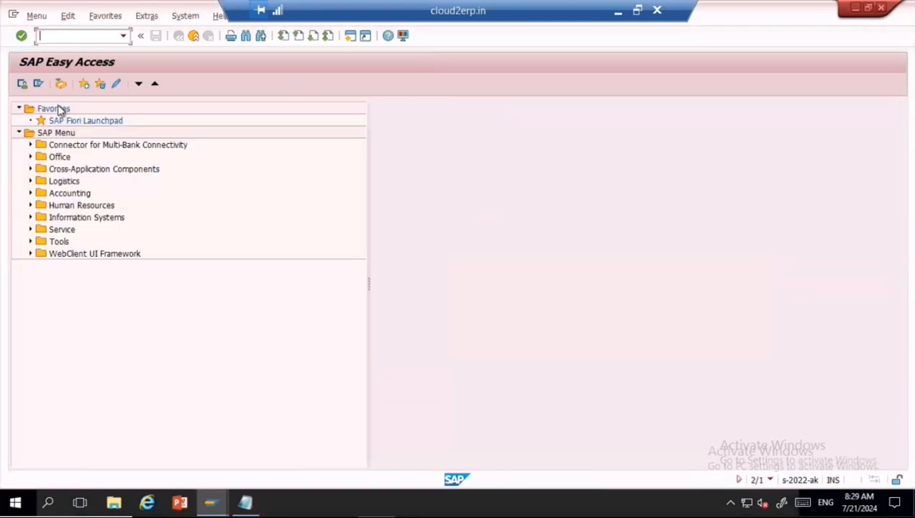
- Start transaction me21n and enter purchasing organization 1994, purchasing group 001, company code 1994 and supplier 32954 in the header
type("me21n")
key("Return")
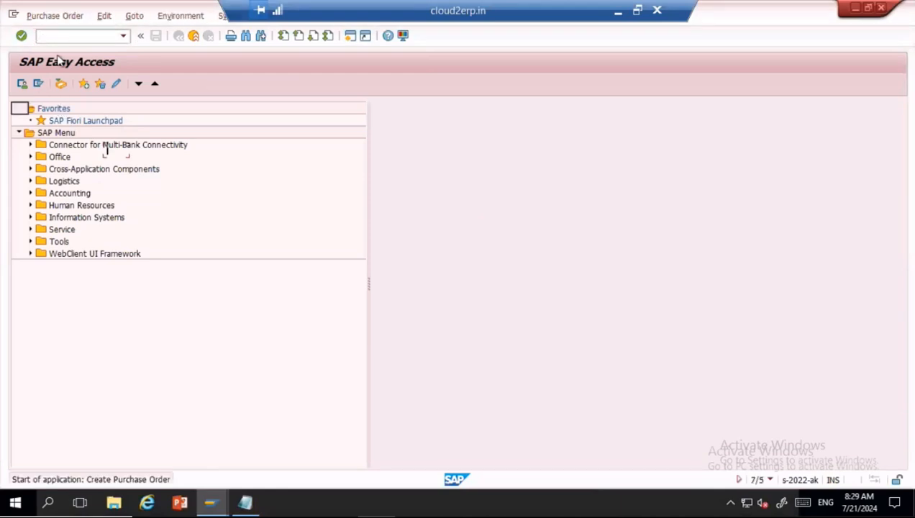
key("BackSpace")
key("Down")
key("Return")
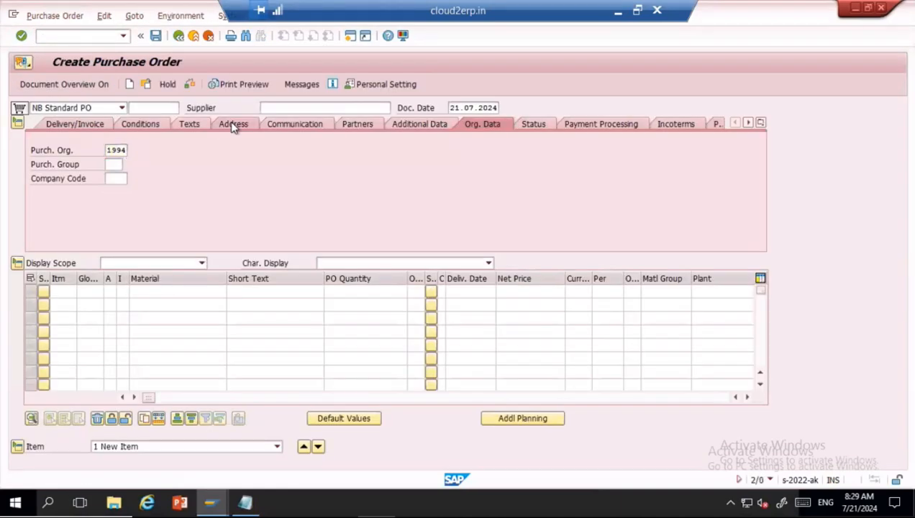
key("BackSpace")
key("Down")
key("Return")
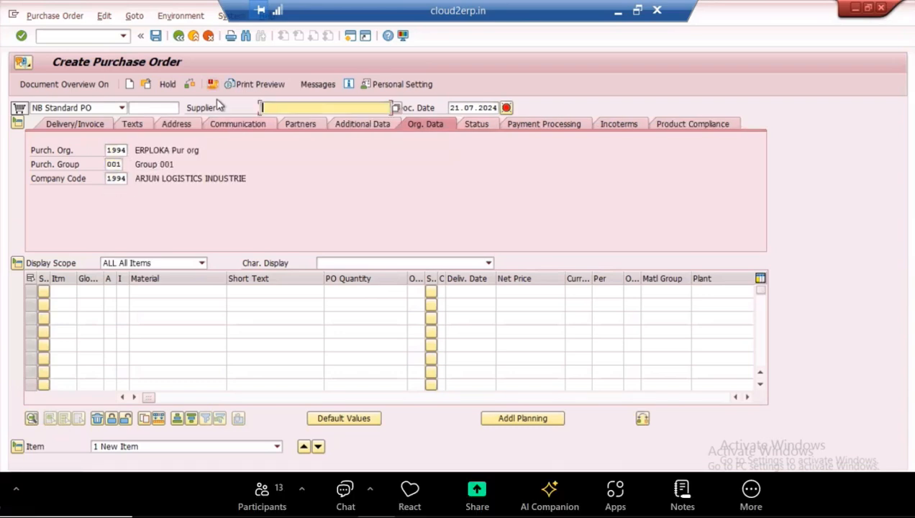
key("BackSpace")
key("Down")
key("Return")
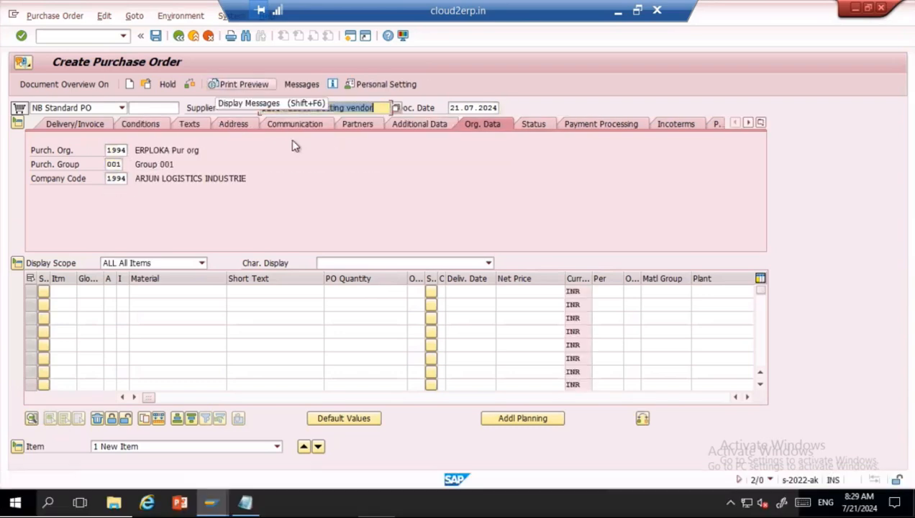
left_click(151, 289)
key("Down")
key("Return")
key("Down")
key("Return")
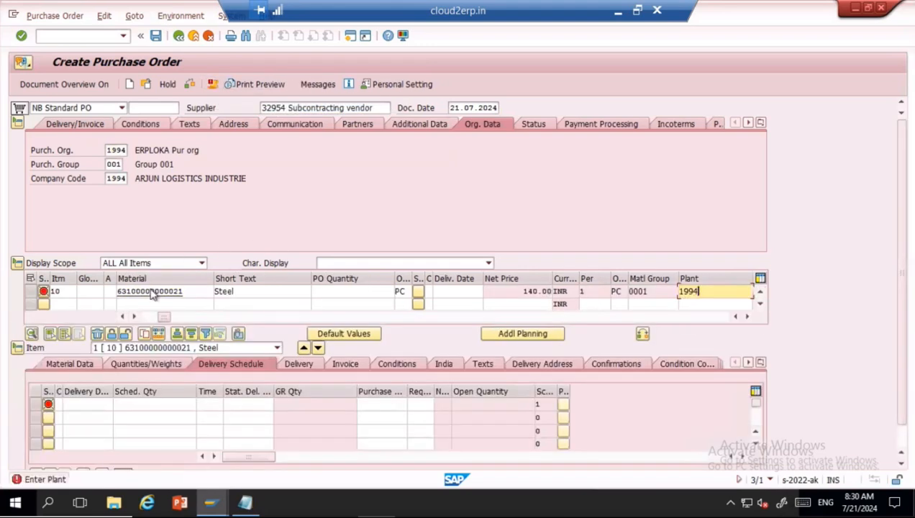
key("Return")
key("Down")
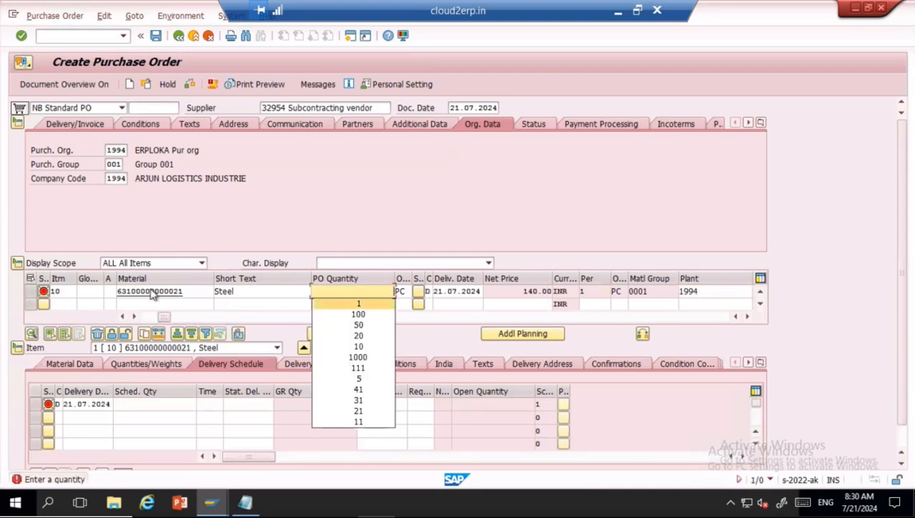
key("Return")
key("Return")
key("Return")
- In the Steel item's conditions, clear the Freight (Value) FRB1 amount and enter 10 % for Freight % FRA1
left_click(403, 365)
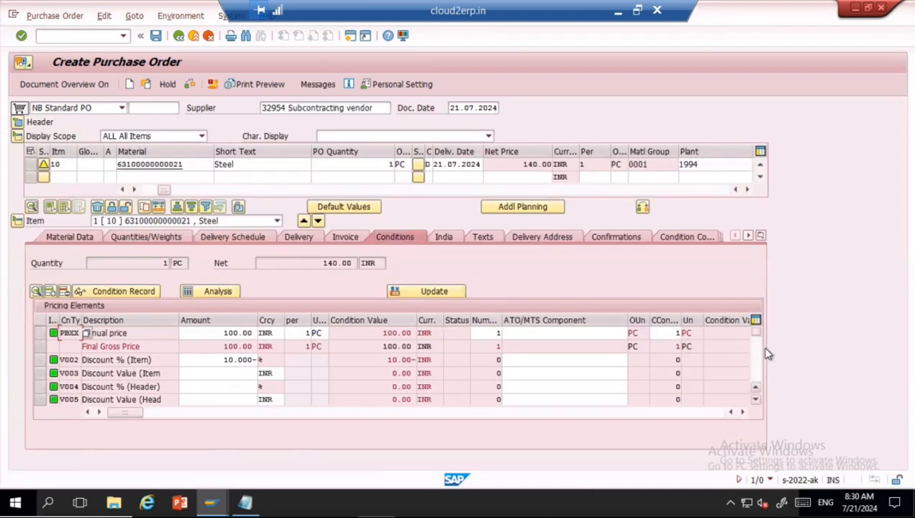
scroll(504, 349, "down", 3)
double_click(213, 375)
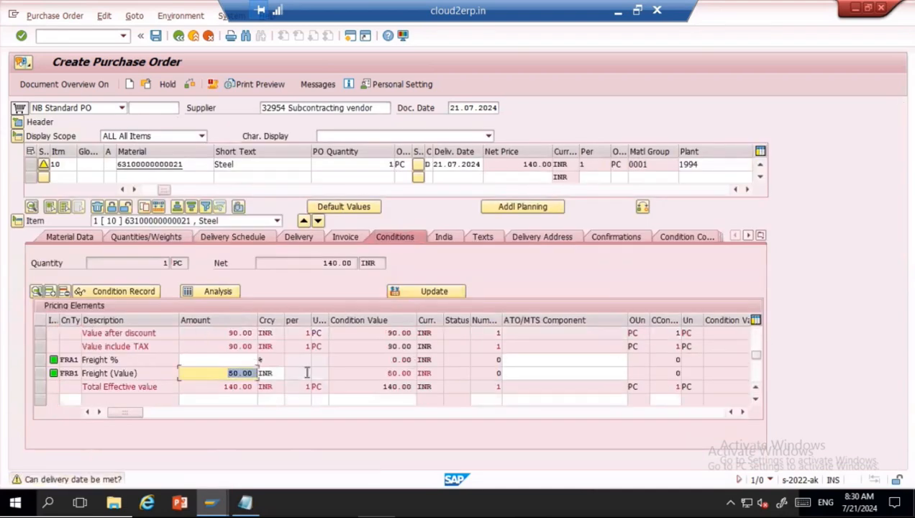
key("BackSpace")
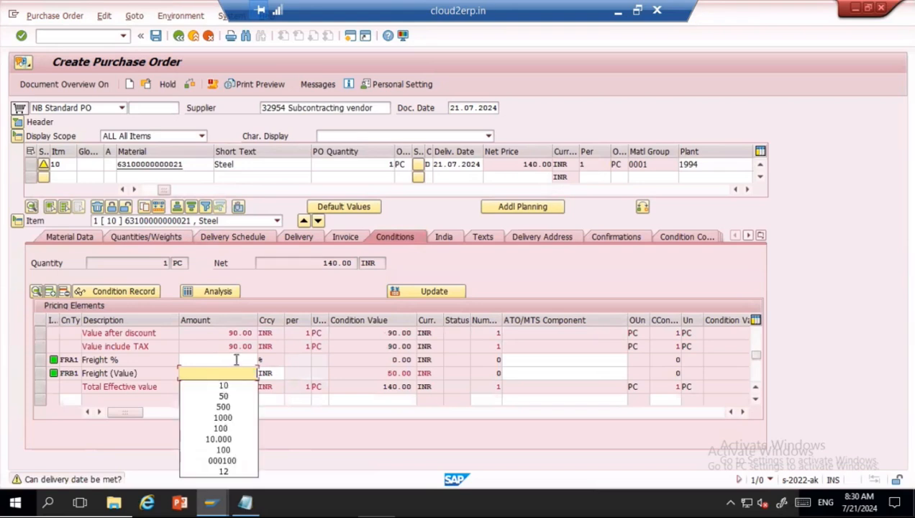
left_click(236, 360)
type("10")
key("Return")
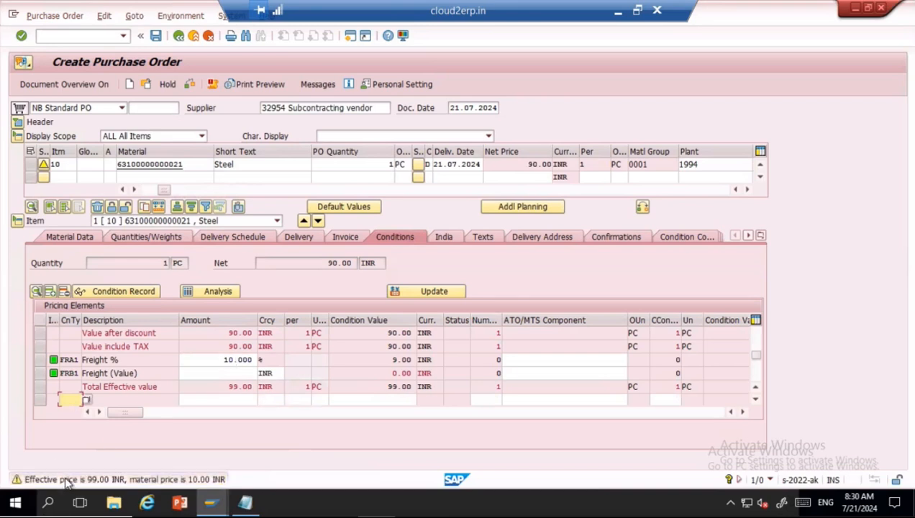
- Examine the item's pricing elements, comparing the manual price, discount, value including tax, FRA1 freight and total effective value with the net value
left_click(756, 341)
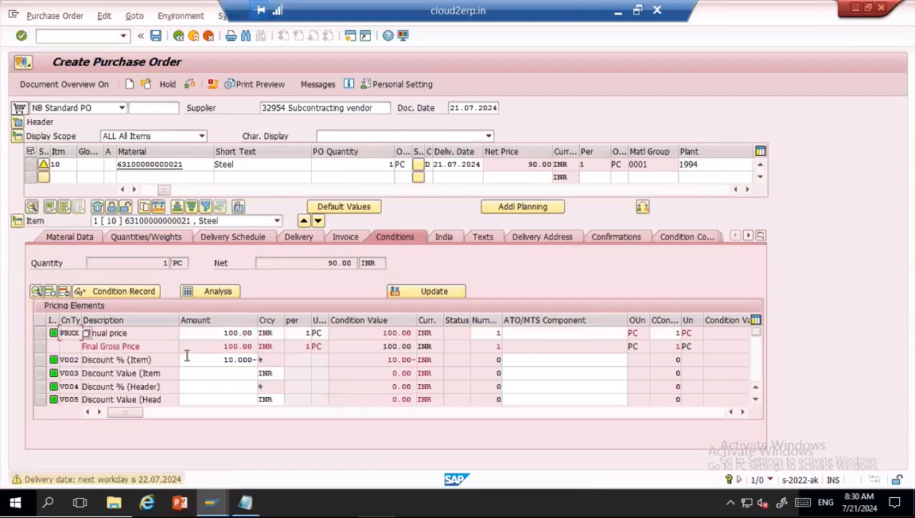
double_click(251, 333)
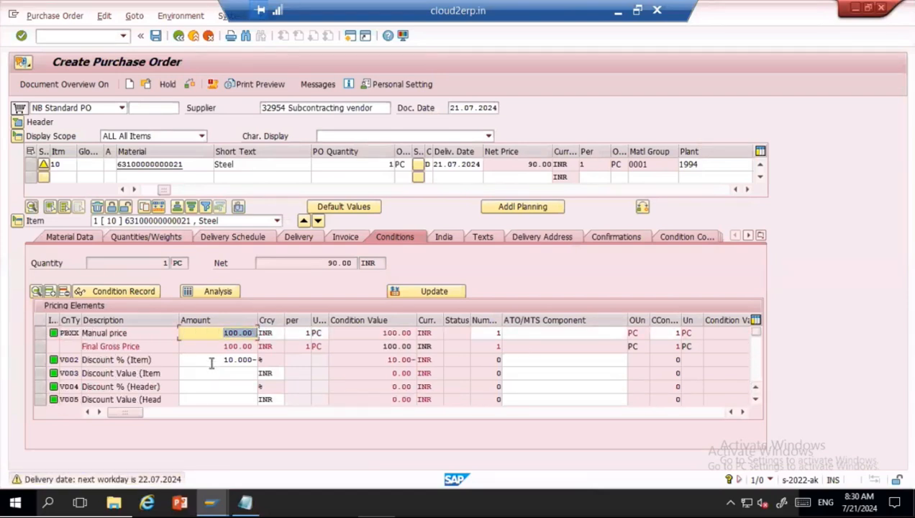
double_click(249, 360)
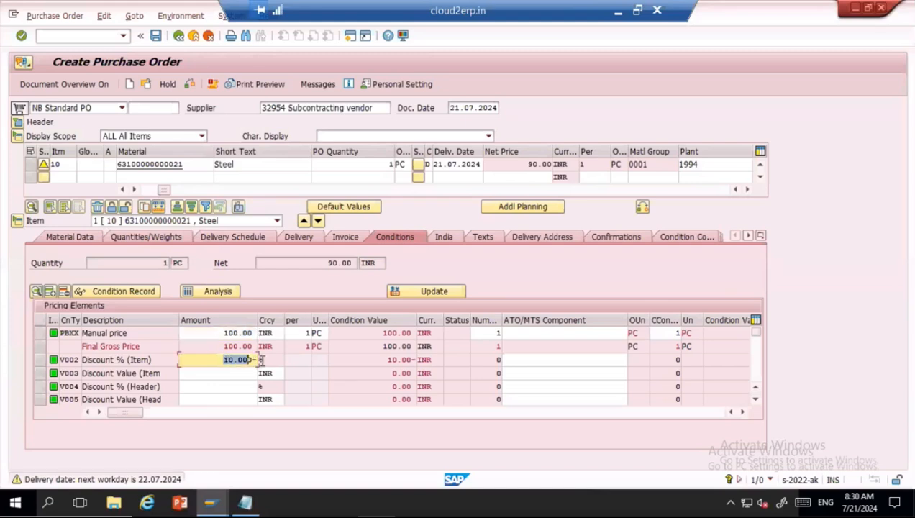
left_click(385, 360)
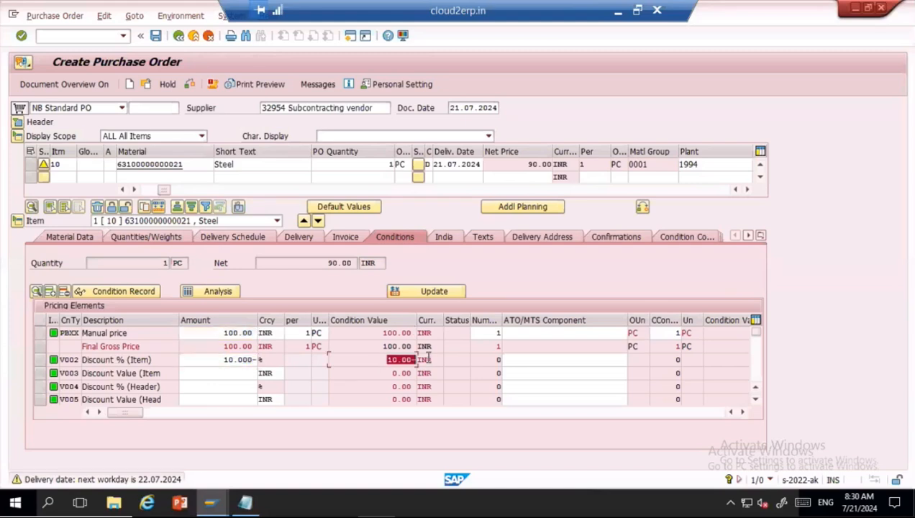
left_click(756, 359)
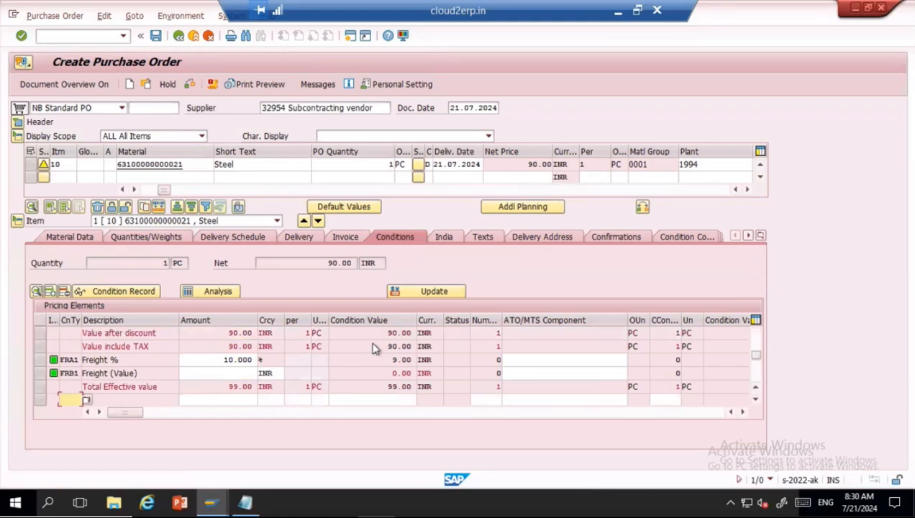
left_click_drag(376, 347, 417, 346)
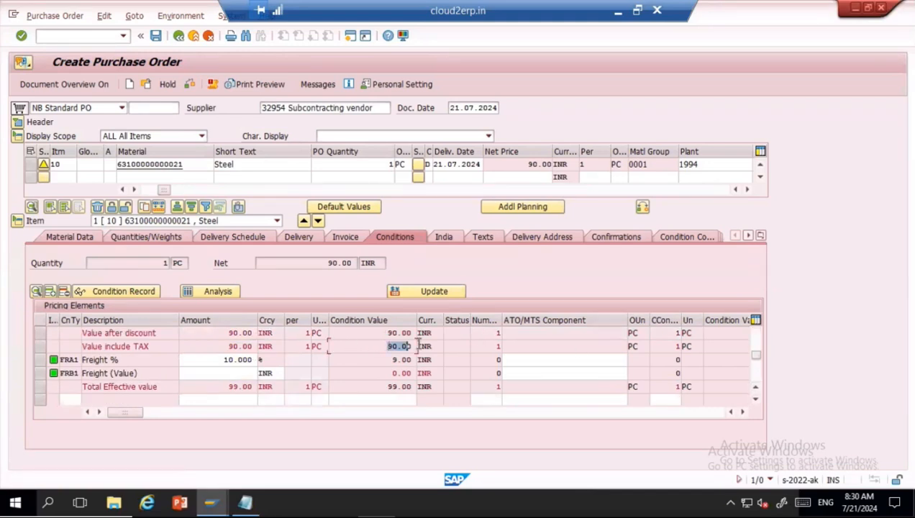
left_click(41, 361)
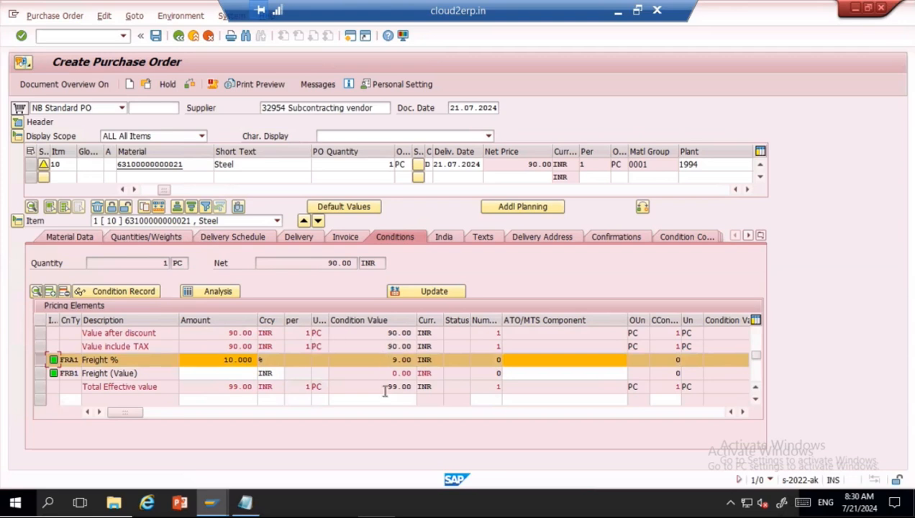
left_click_drag(388, 387, 419, 387)
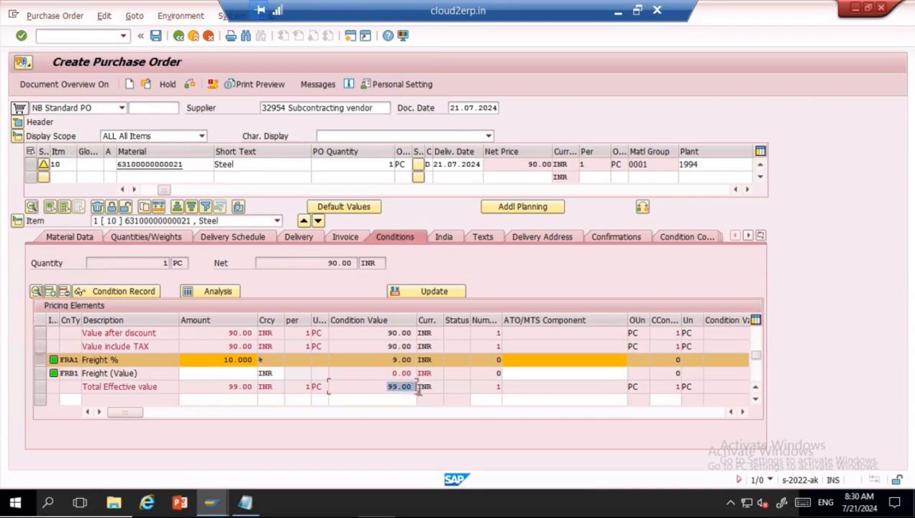
left_click_drag(322, 263, 359, 263)
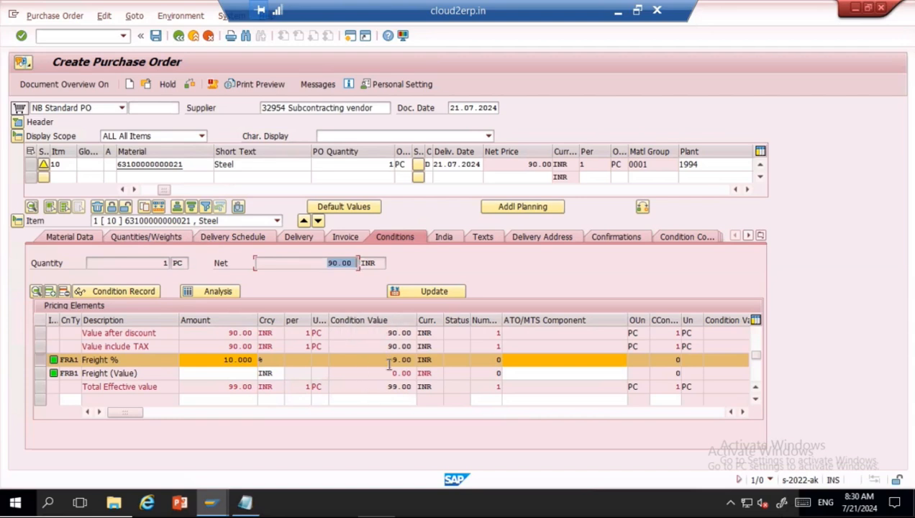
- Save the purchase order despite the system messages and look up its number through the other-document selection
left_click(157, 36)
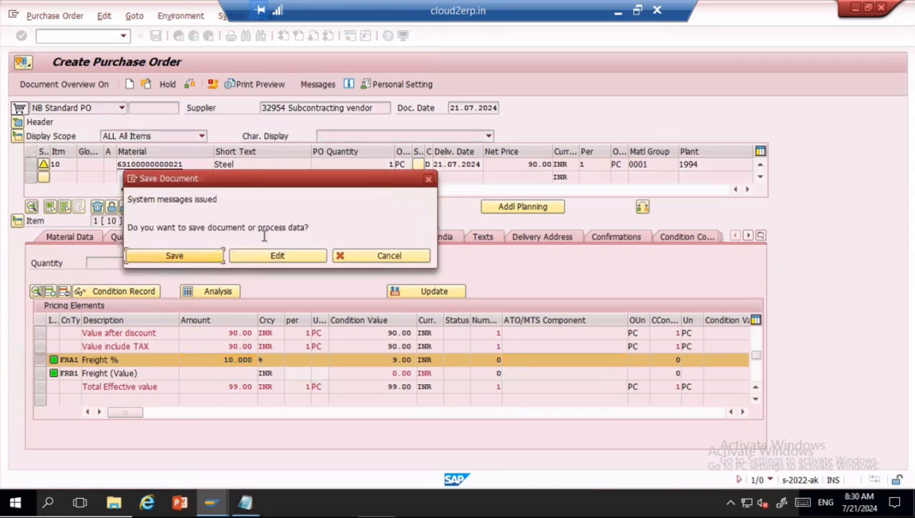
left_click(207, 258)
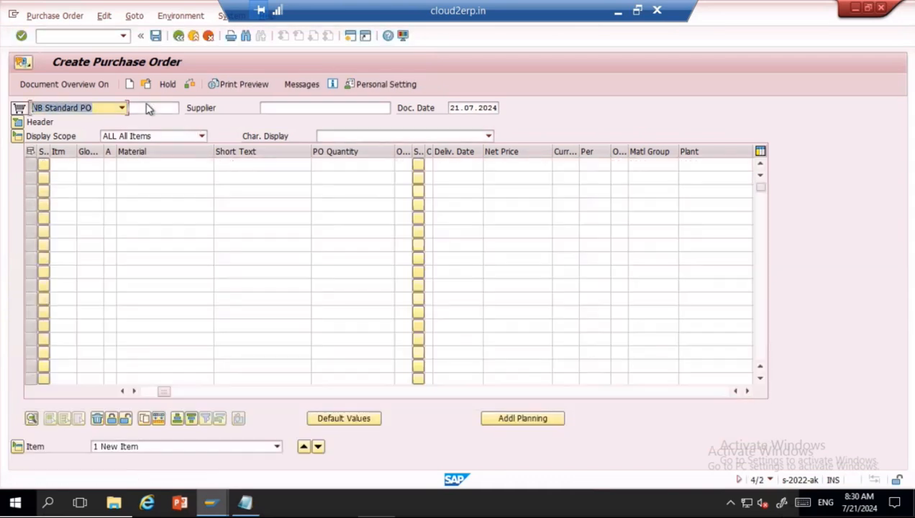
key("shift+F5")
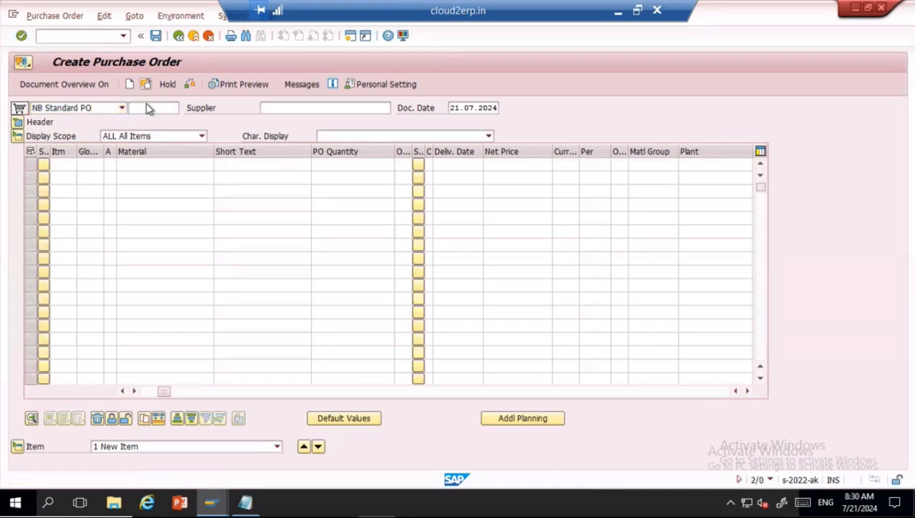
left_click(197, 127)
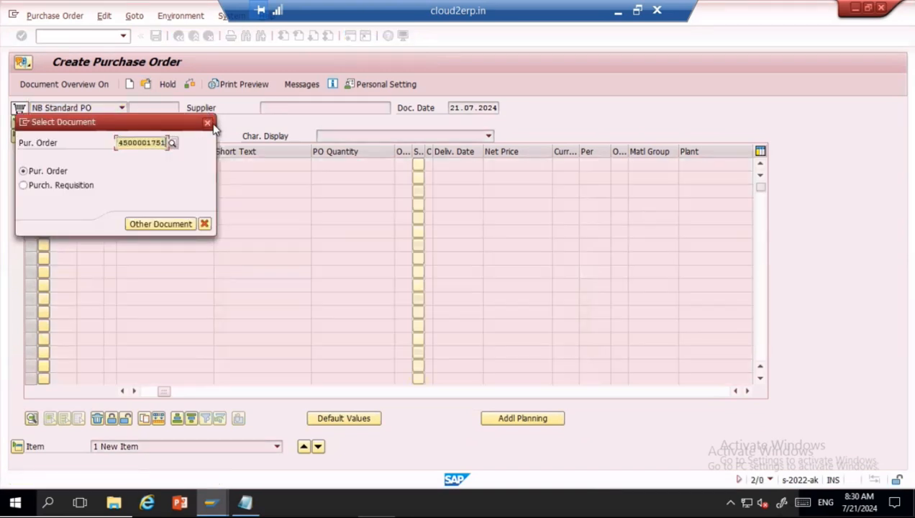
left_click(208, 123)
- Display the material document using the number noted in Notepad and open its accounting document
left_click(82, 36)
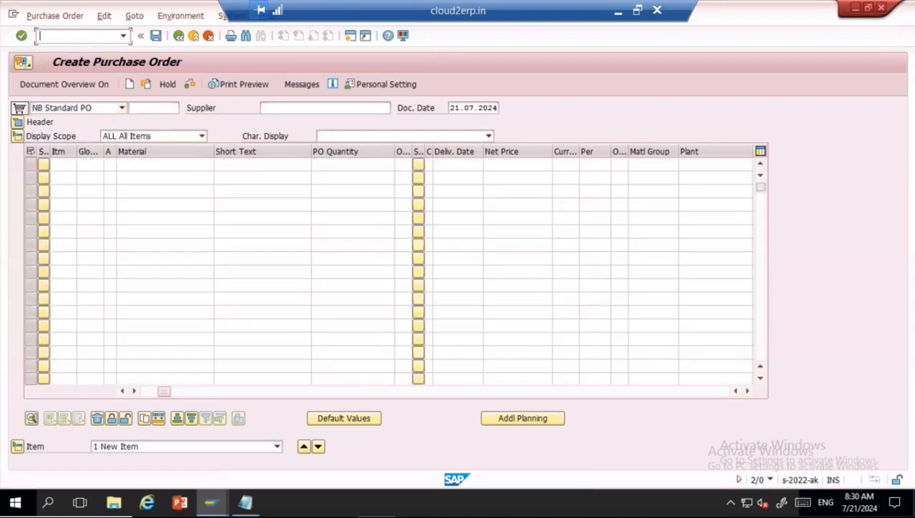
key("Return")
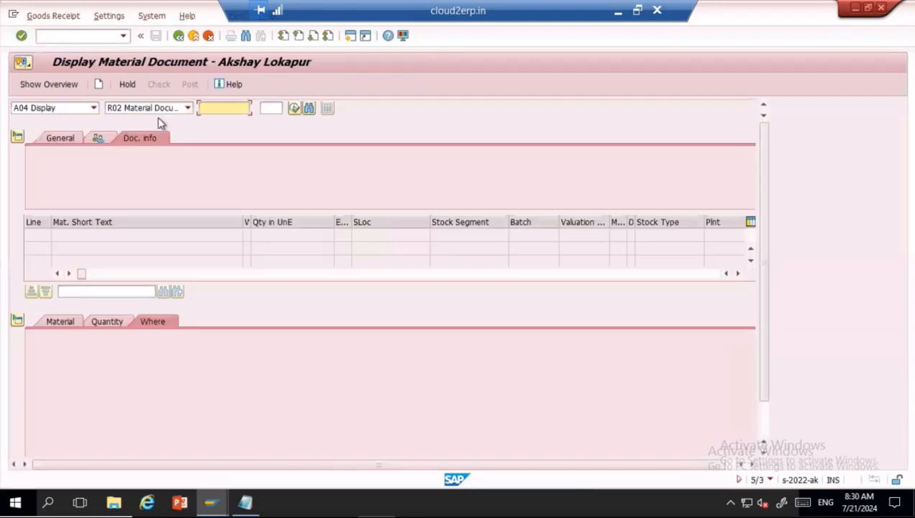
left_click(237, 508)
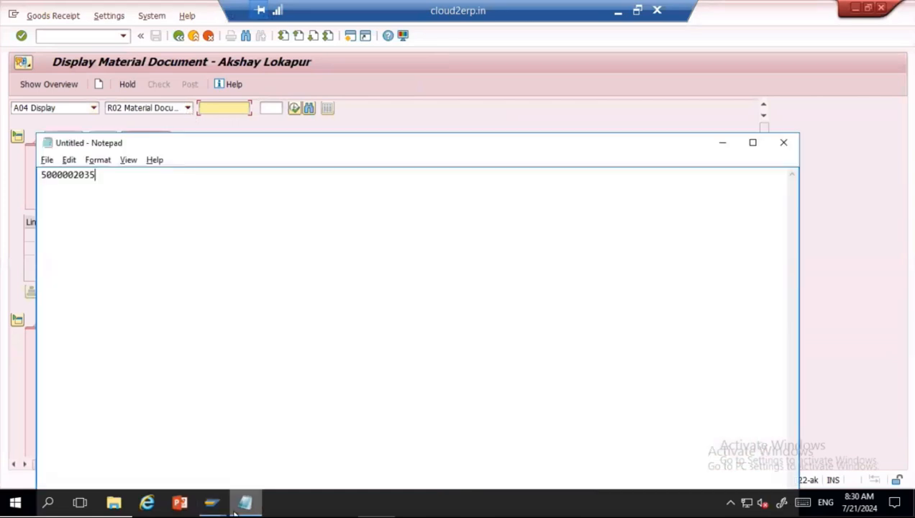
double_click(77, 180)
key("ctrl+c")
left_click(216, 112)
key("ctrl+v")
key("Return")
left_click(407, 167)
double_click(52, 165)
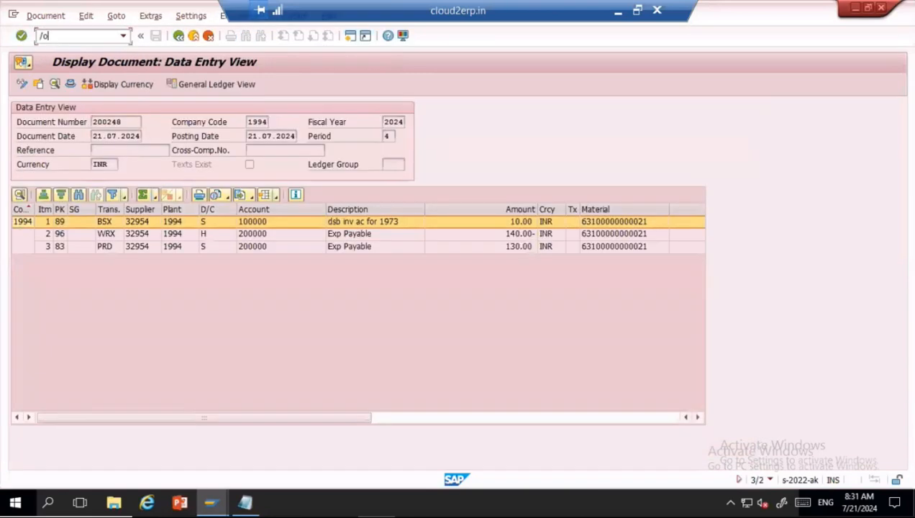
- Start transaction migo in a new session and load the newly saved purchase order for A01 Goods Receipt against R01 Purchase Order
type("/omigo")
key("Return")
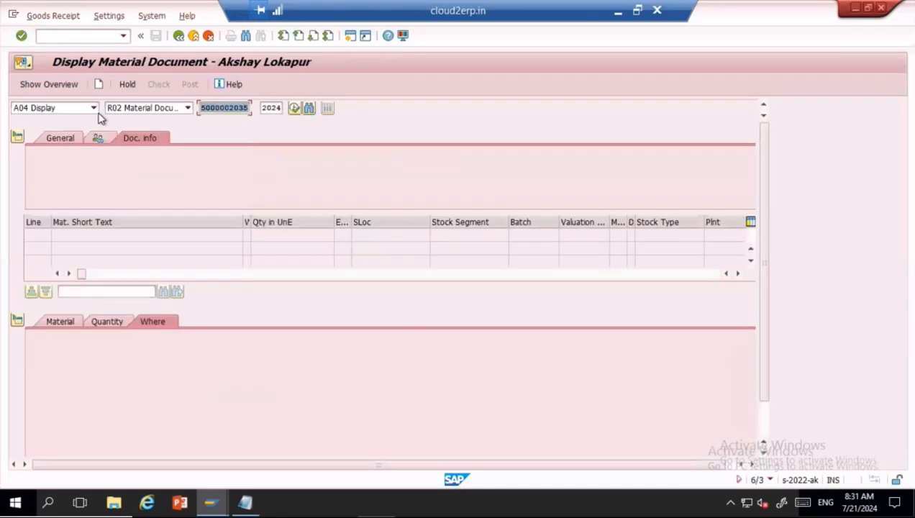
left_click(93, 108)
left_click(51, 127)
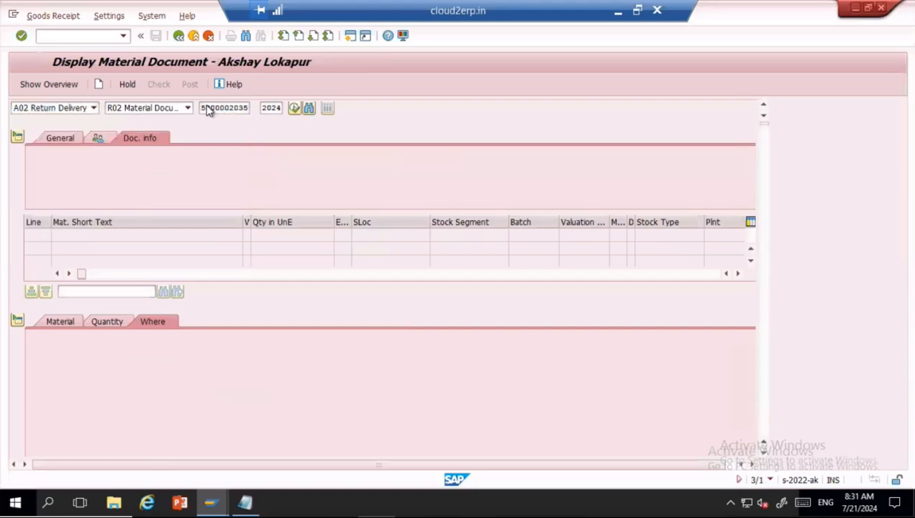
key("BackSpace")
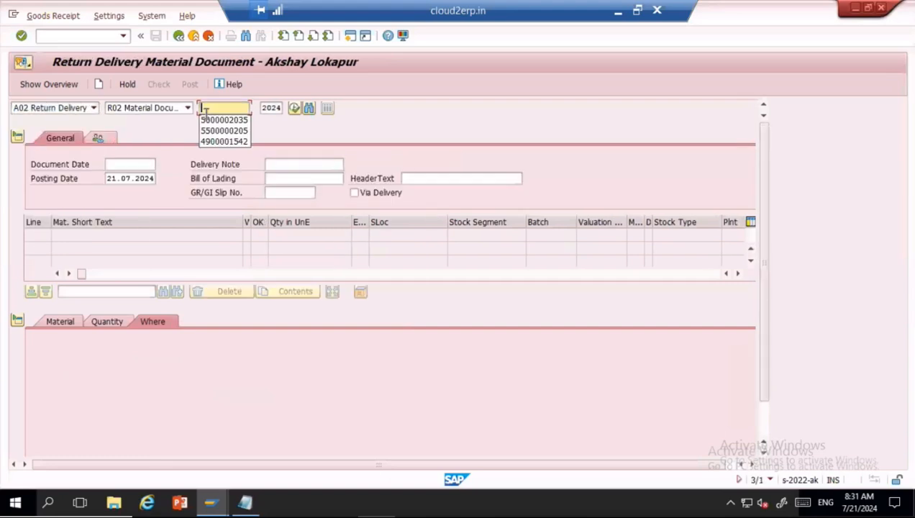
left_click(93, 108)
left_click(65, 118)
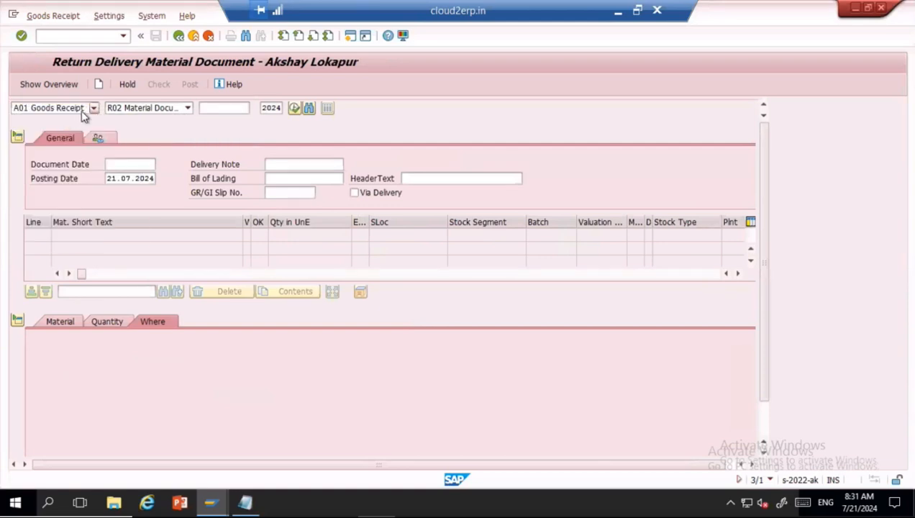
left_click(208, 108)
left_click(215, 118)
key("BackSpace")
type("1")
key("Return")
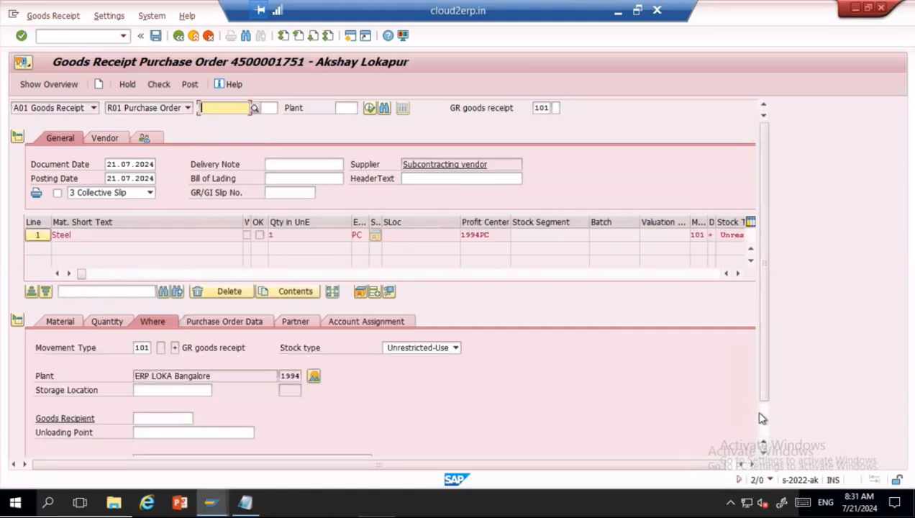
- Assign storage location SL01 to the Steel item with Item OK set, and check and try to post the goods receipt
left_click(209, 390)
left_click(209, 400)
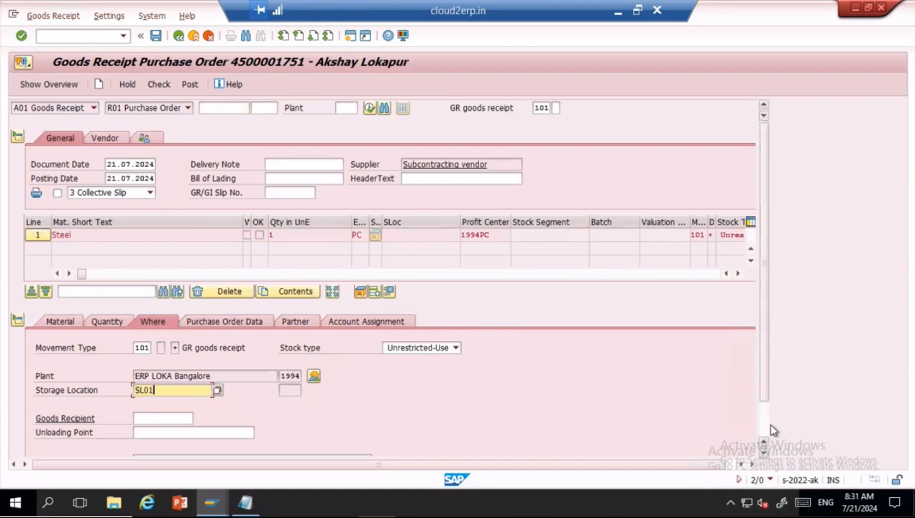
scroll(772, 429, "down", 1)
left_click(81, 449)
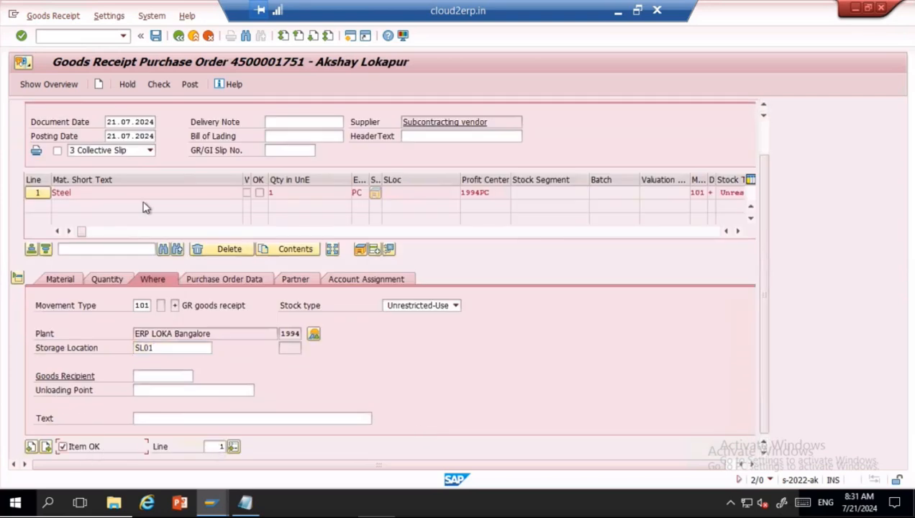
left_click(160, 88)
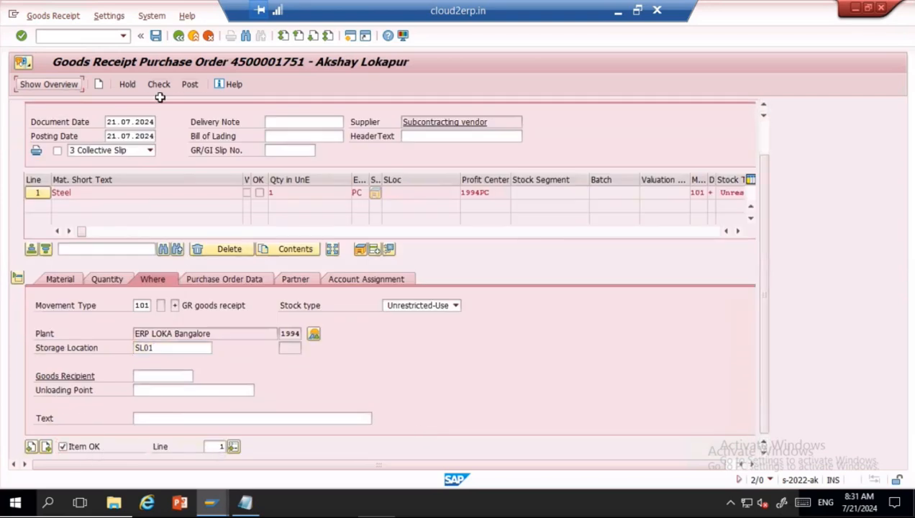
left_click(190, 85)
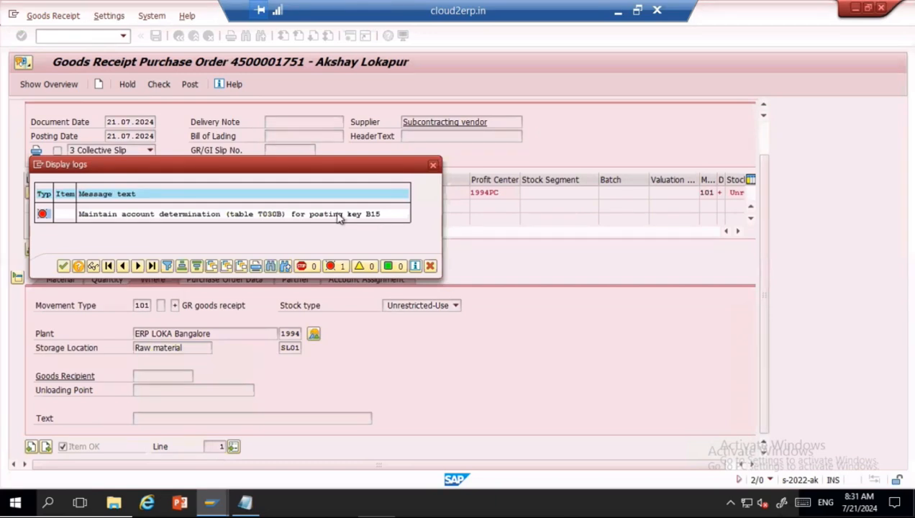
- Dismiss the goods receipt log and open transaction B15 in the MM automatic posting procedures for chart of accounts 1994
key("alt+space")
key("Escape")
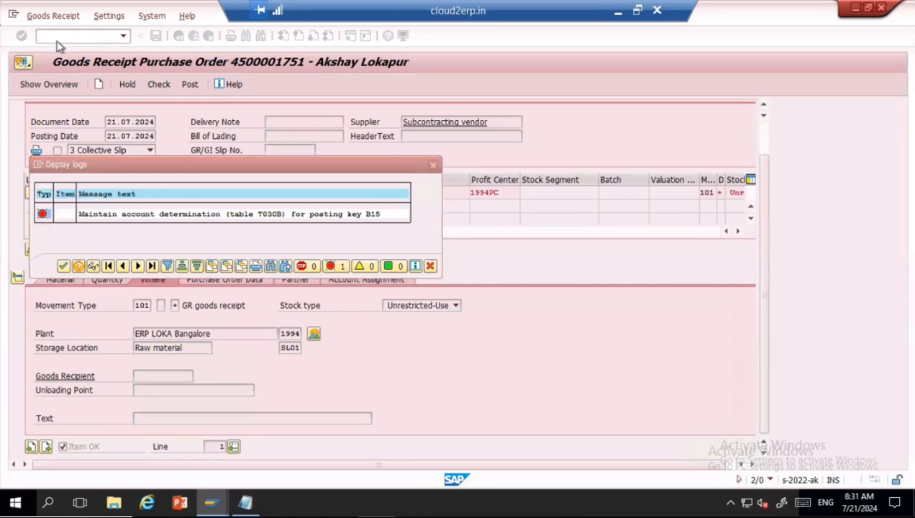
key("alt+Tab")
left_click(48, 36)
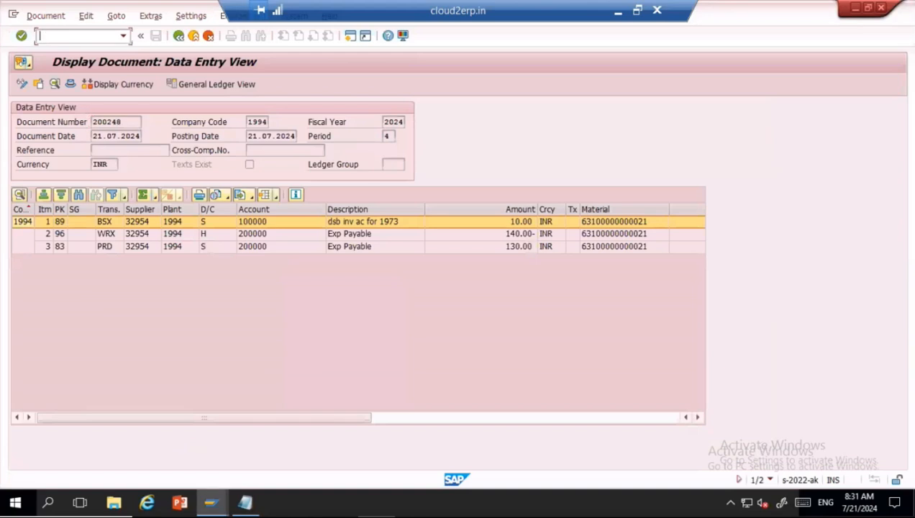
key("Return")
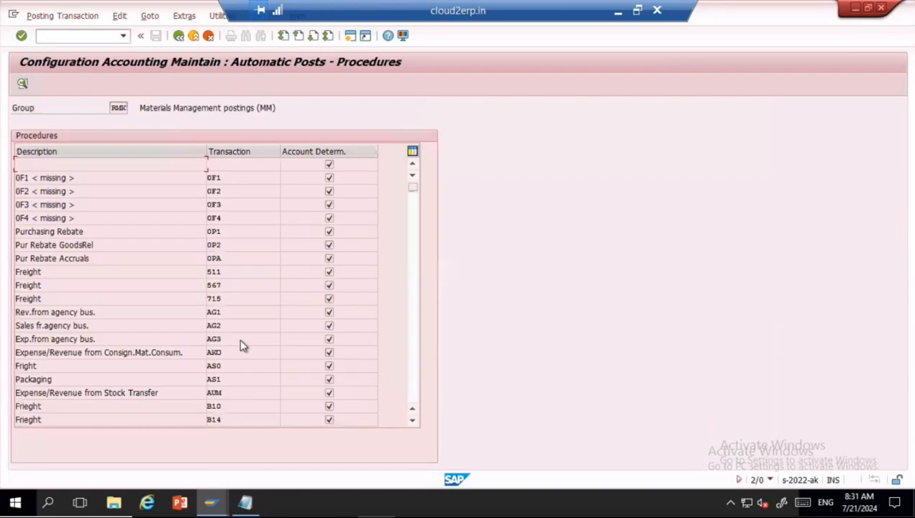
left_click(415, 422)
left_click(415, 423)
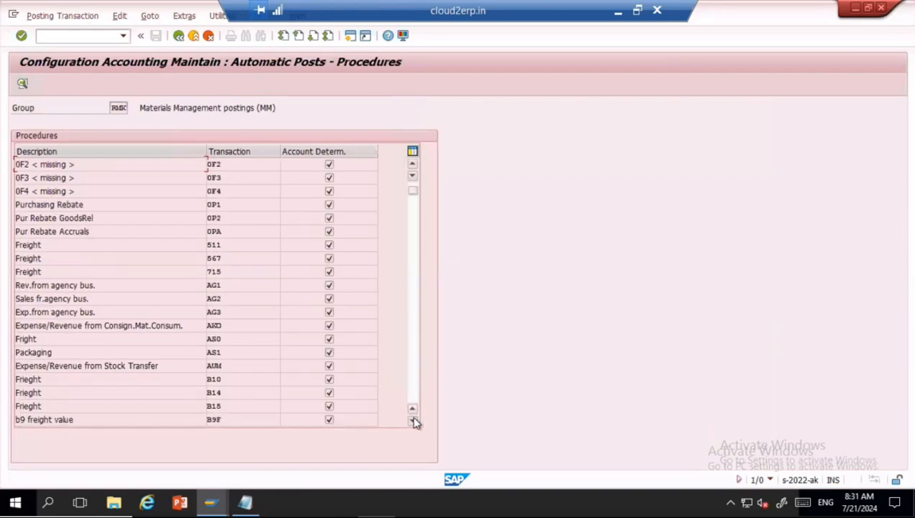
double_click(237, 415)
type("1994")
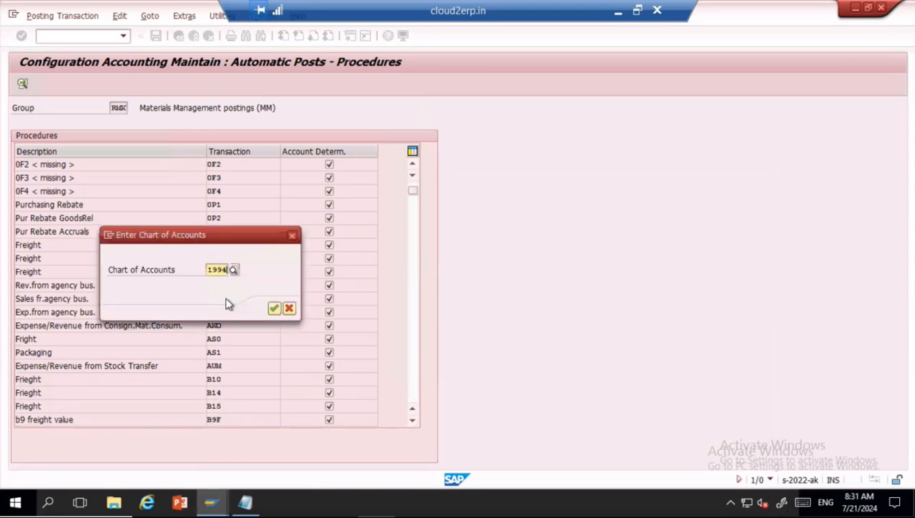
key("Return")
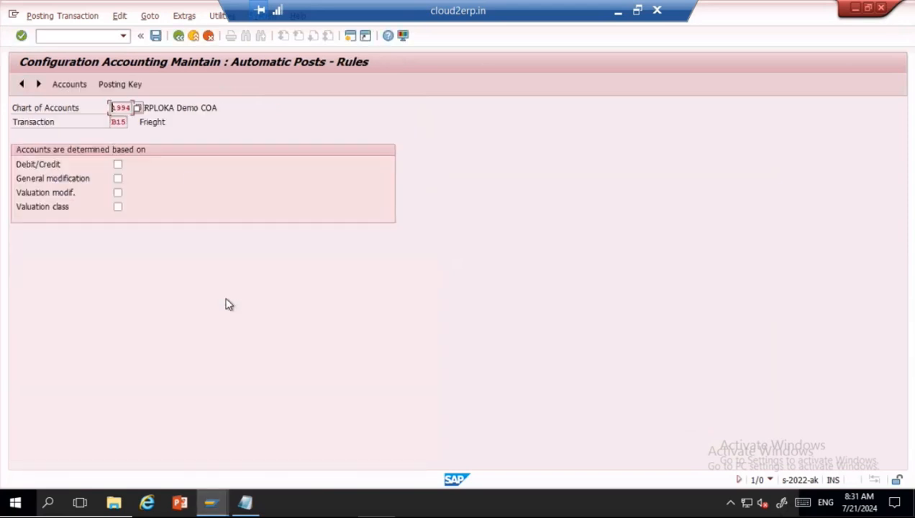
- Base the B15 account determination on valuation class and save the rule
left_click(118, 208)
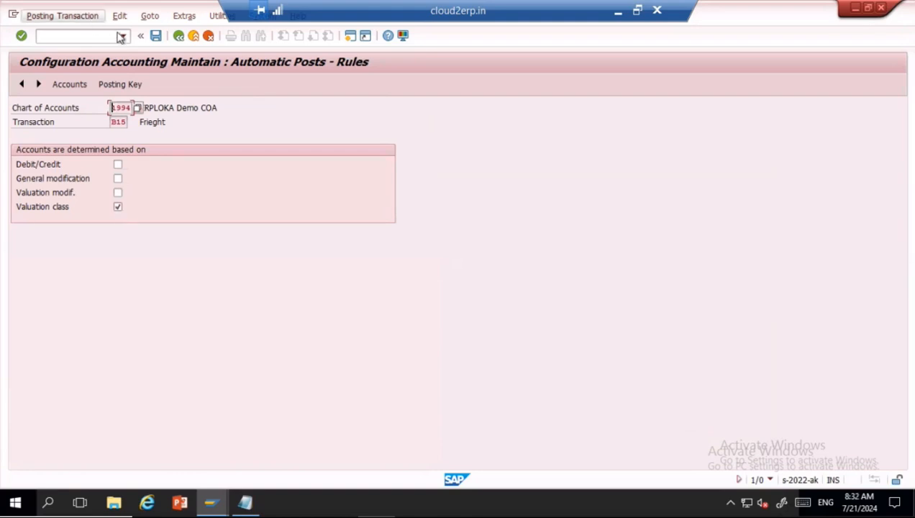
left_click(121, 84)
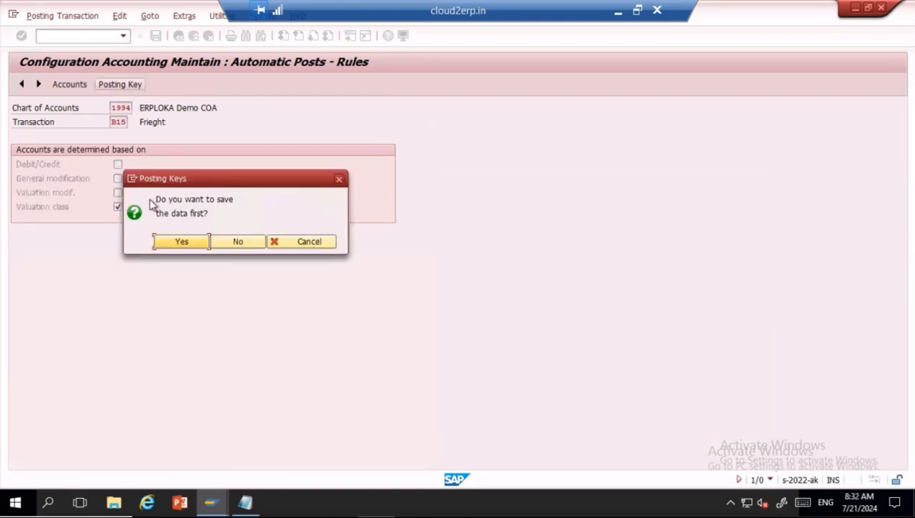
left_click(178, 244)
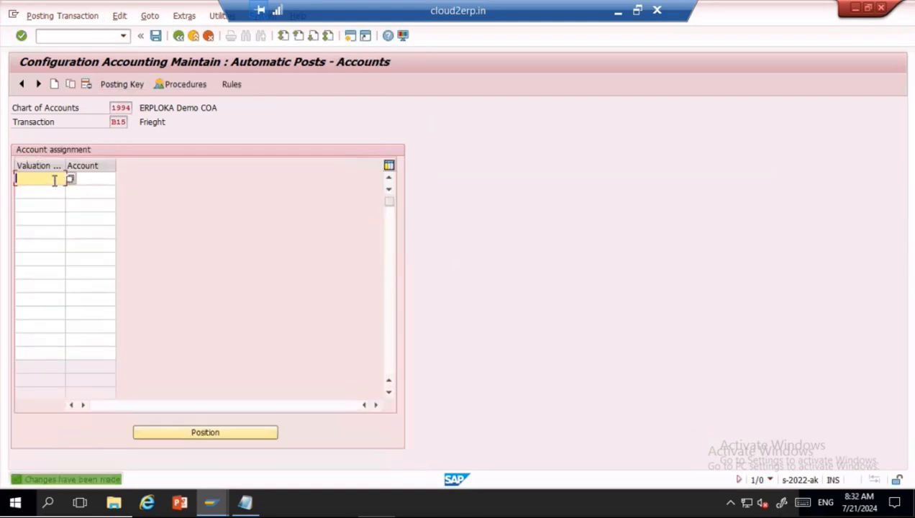
- Look up the Steel material's valuation class in its Accounting 1 view, starting from the goods receipt, and return to the B15 account assignment
key("alt+Tab")
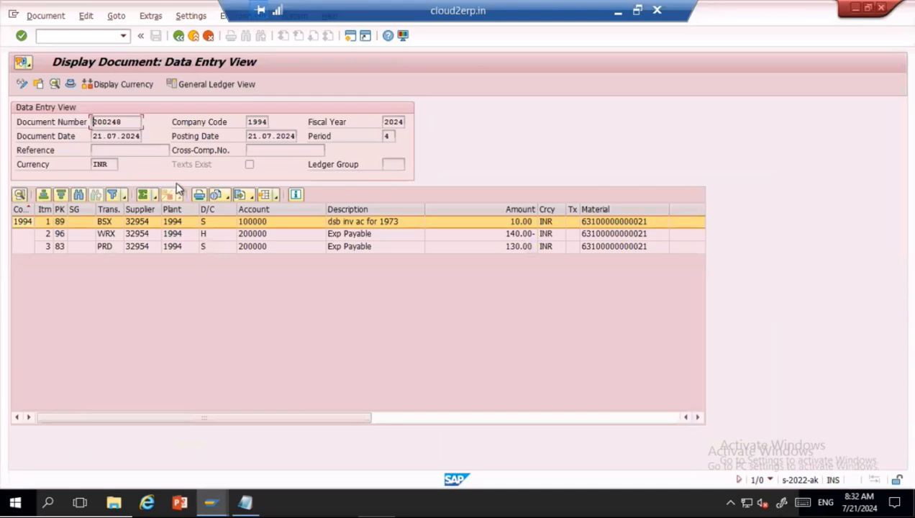
key("alt+Tab")
key("alt+Tab")
key("Return")
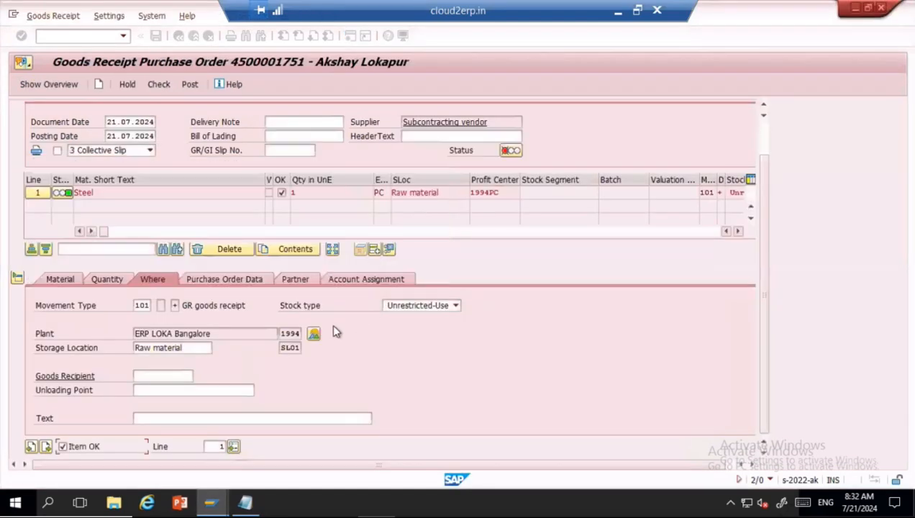
left_click(61, 279)
double_click(354, 306)
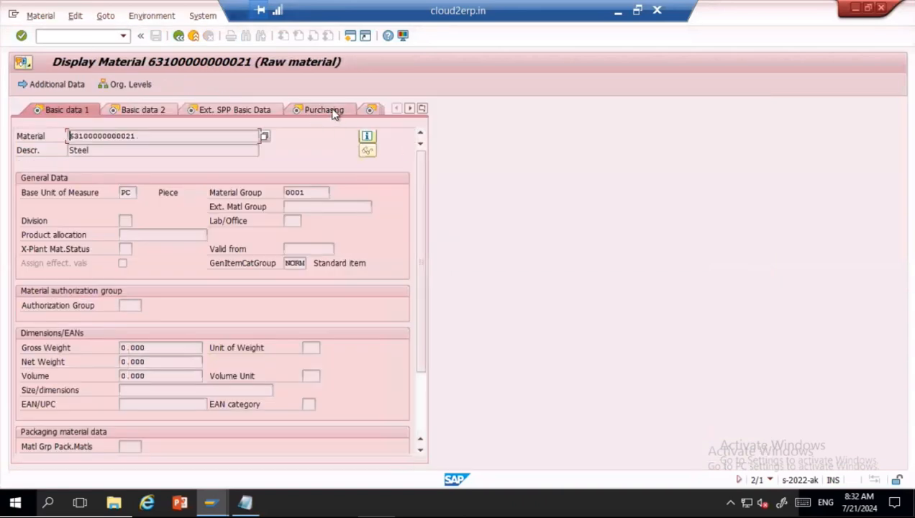
left_click(423, 109)
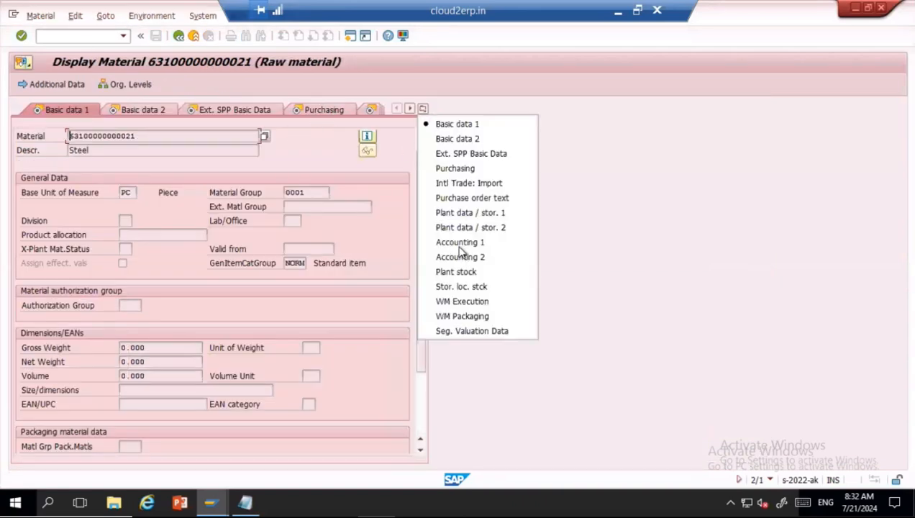
left_click(460, 243)
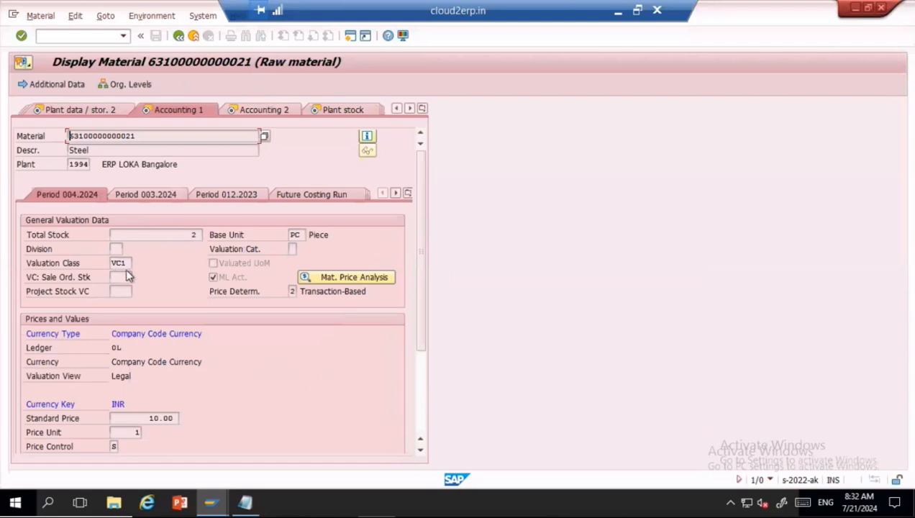
key("F3")
key("alt+Tab")
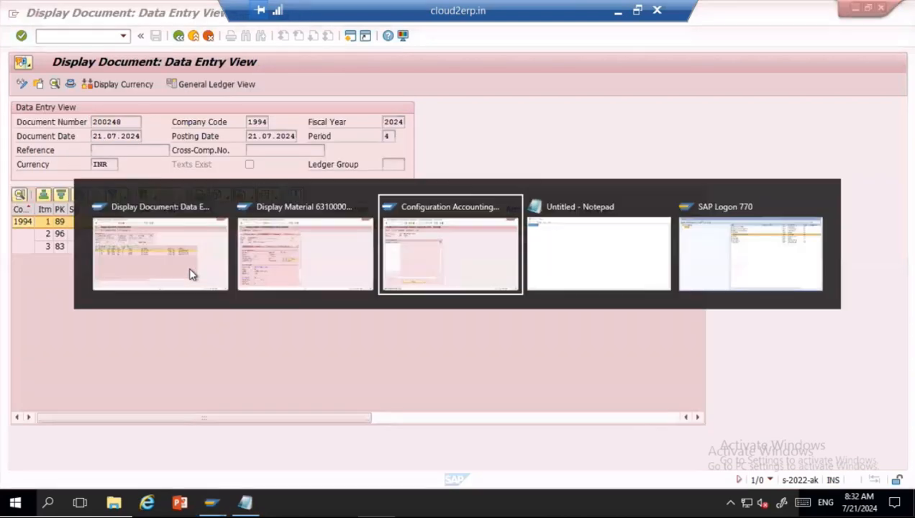
- Try to assign a G/L account to valuation class VC1 for transaction B15
type("VC1")
key("Tab")
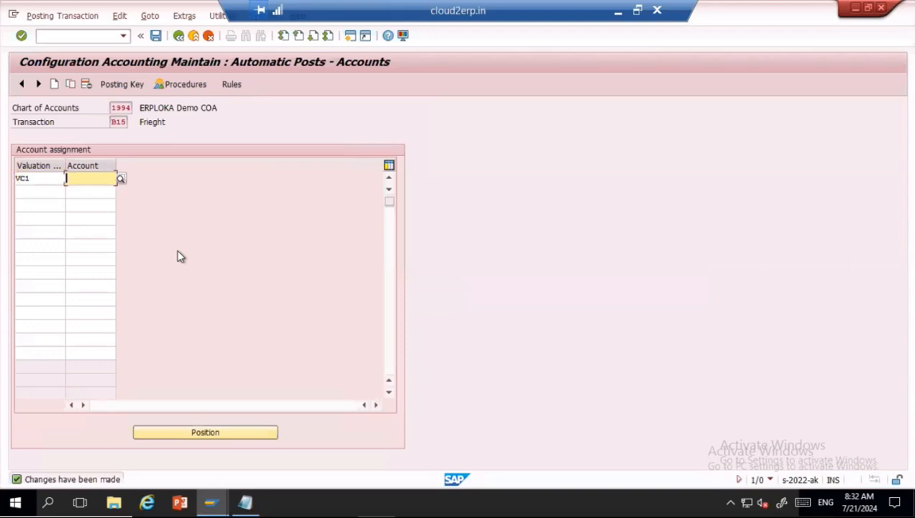
key("BackSpace")
key("Down")
key("Return")
key("Return")
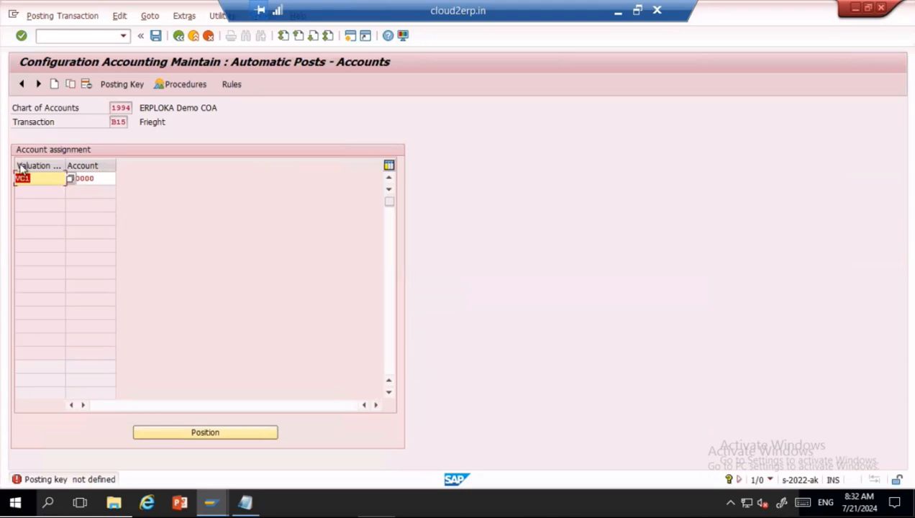
left_click_drag(101, 179, 27, 174)
key("BackSpace")
key("Down")
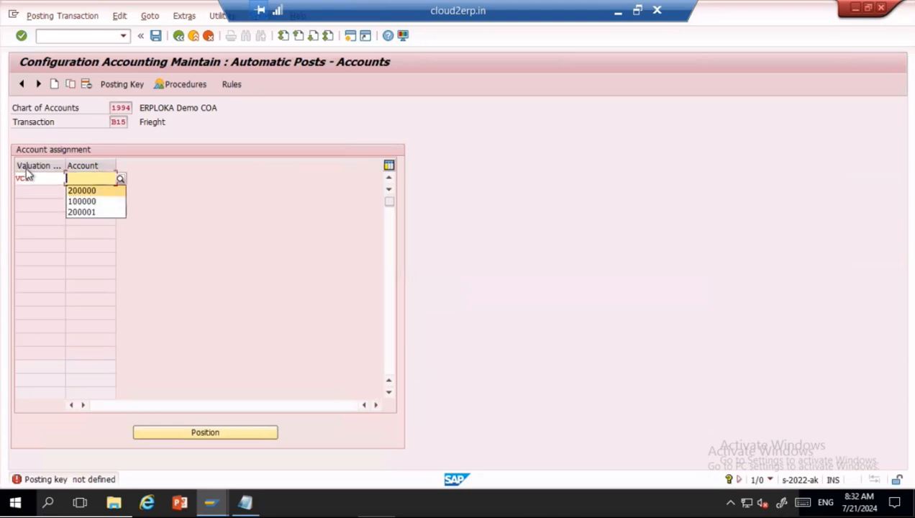
key("Down")
key("Return")
key("Return")
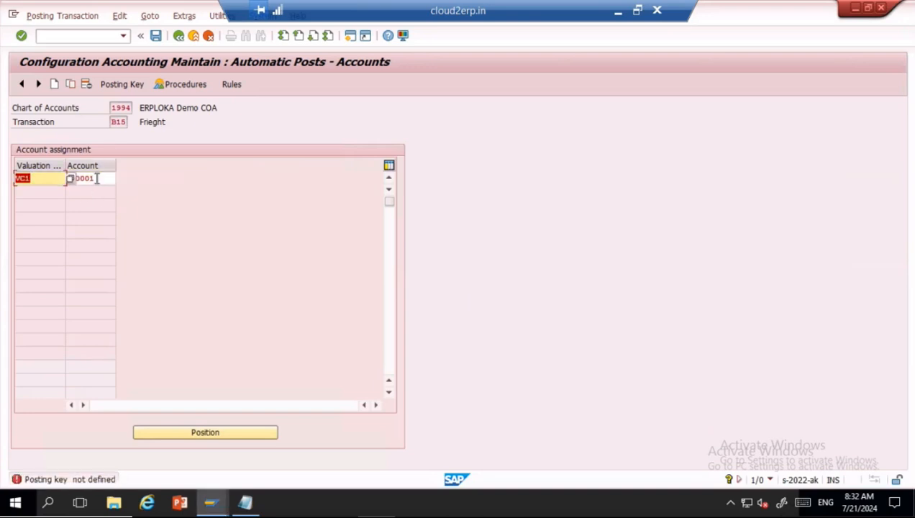
- Clear the valuation class and account entries from the unsaved B15 assignment row
left_click(126, 85)
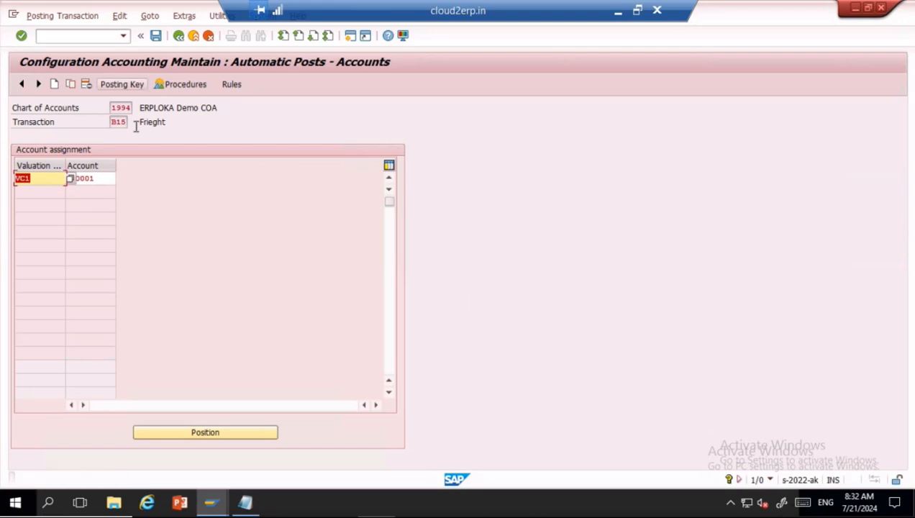
left_click_drag(106, 178, 7, 178)
key("Delete")
key("F8")
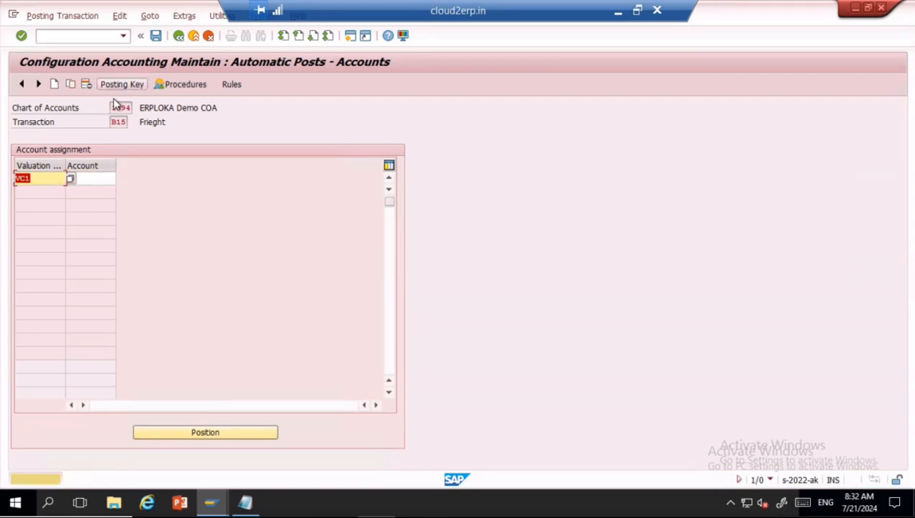
key("Delete")
- Set the B15 posting keys to debit 40 and credit 50, save them, and return to the account assignment
left_click(106, 86)
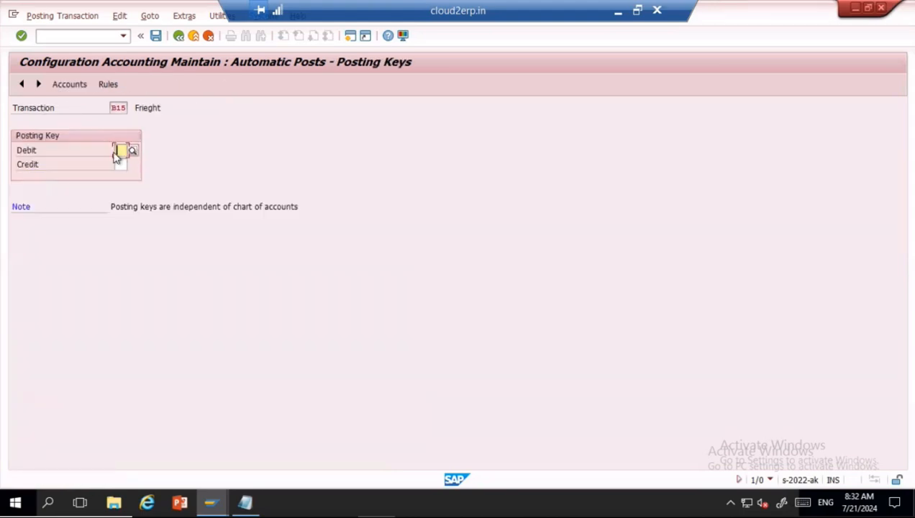
type("40")
key("Tab")
type("50")
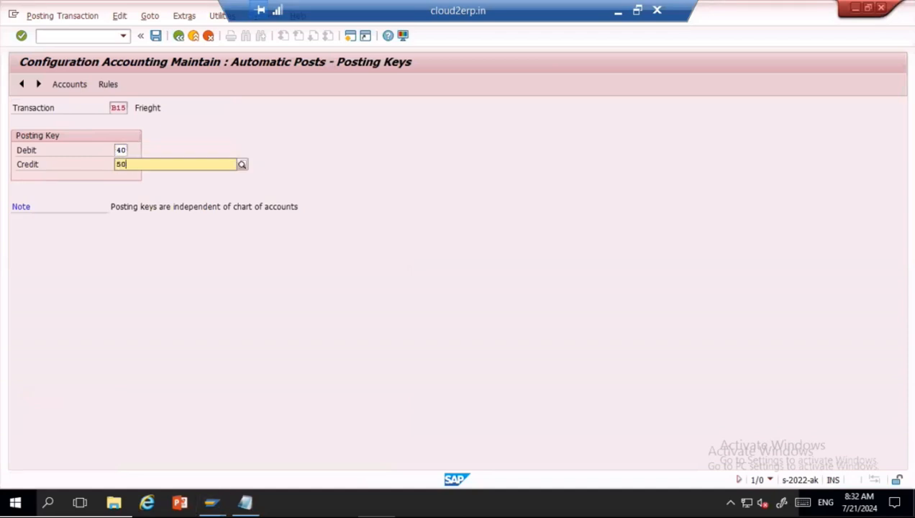
key("Return")
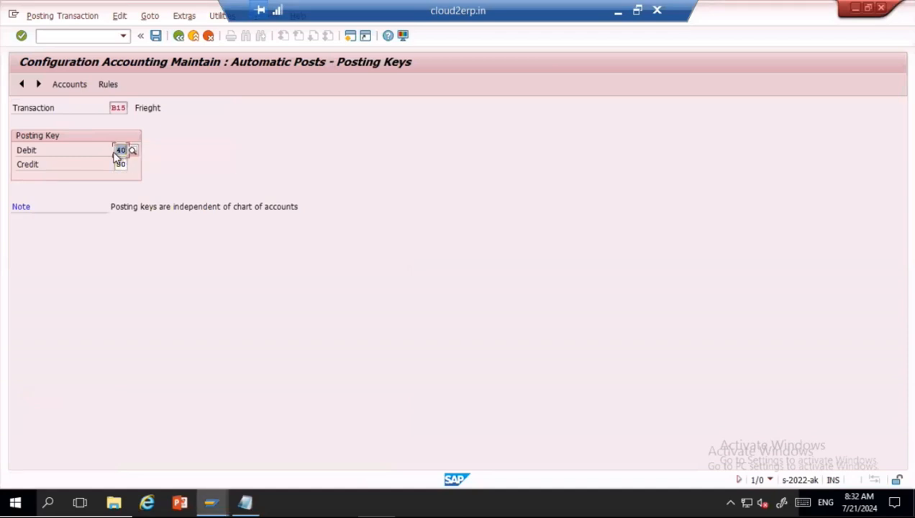
left_click(72, 86)
left_click(173, 245)
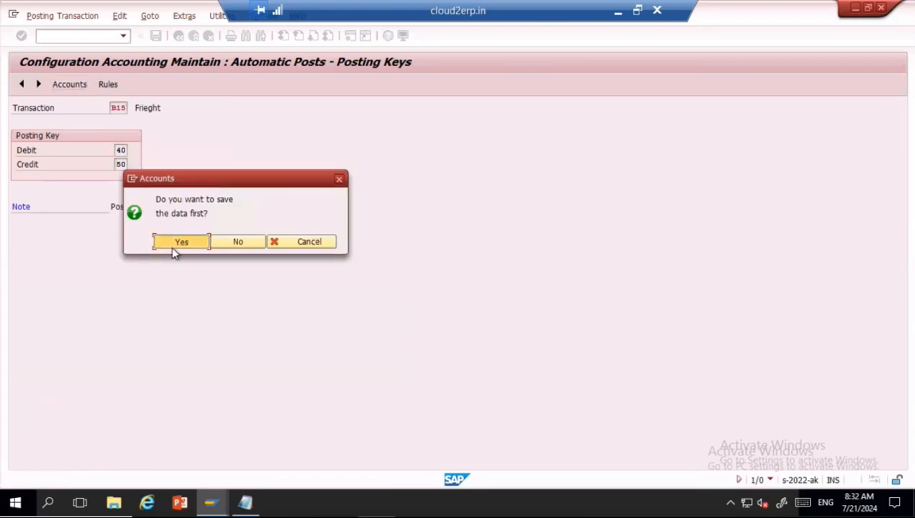
left_click(196, 223)
- Assign account 100001 to valuation class VC1 for transaction B15, save under the proposed customizing request, and leave the configuration
type("vc1")
left_click(100, 182)
type("100001")
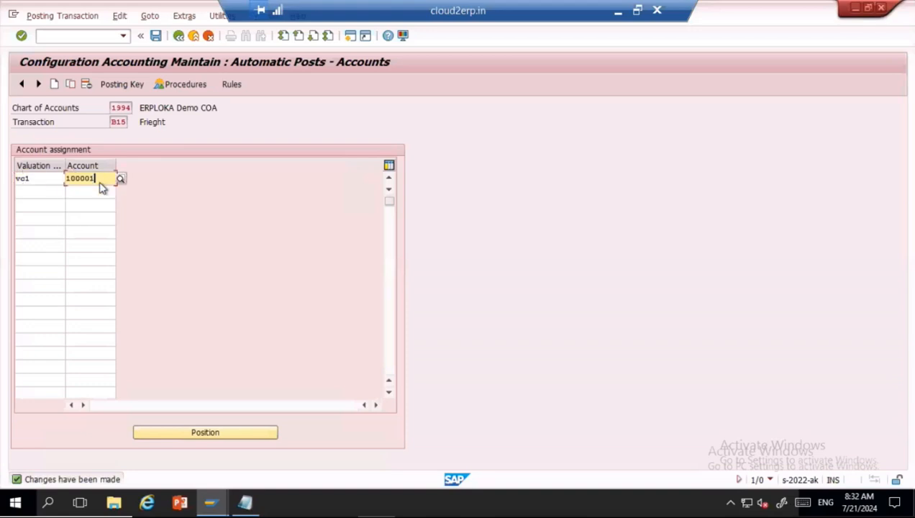
key("Return")
key("ctrl+s")
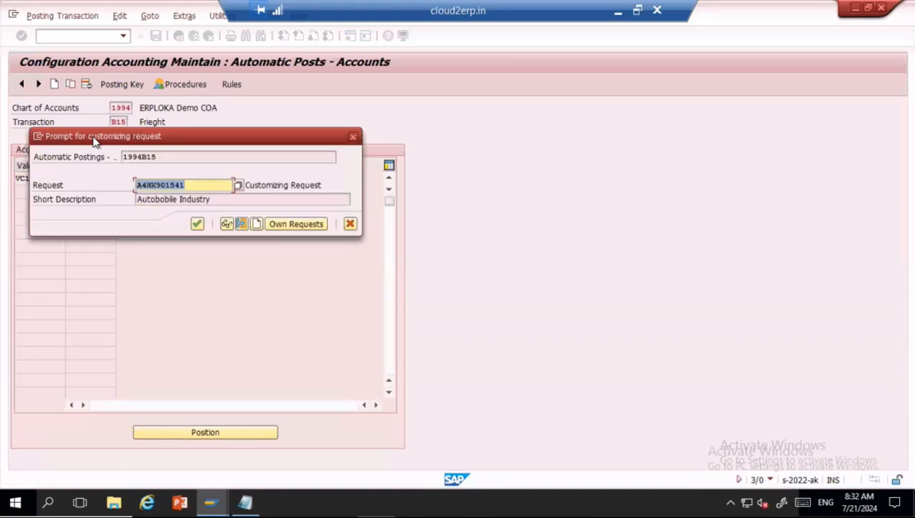
left_click(197, 222)
left_click(179, 36)
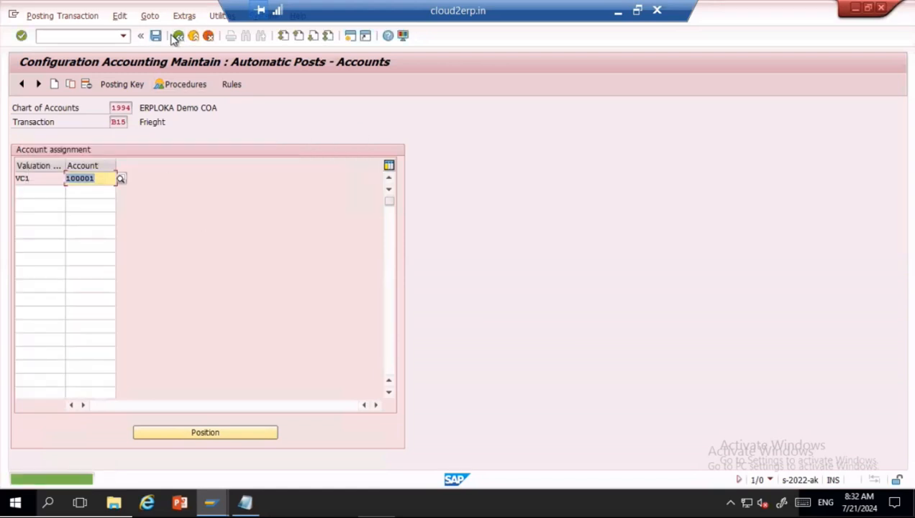
left_click(179, 36)
- Return to the goods receipt from the Steel material display and post it
key("alt+Tab")
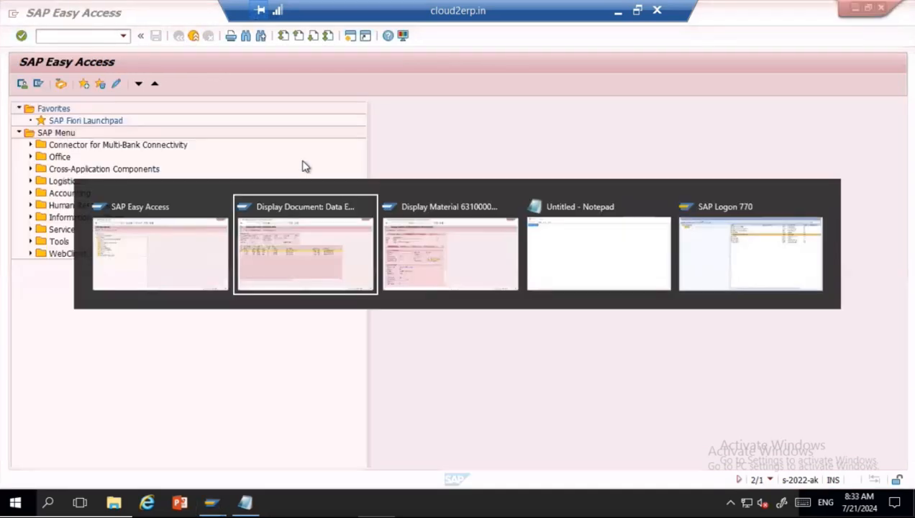
key("alt+Tab")
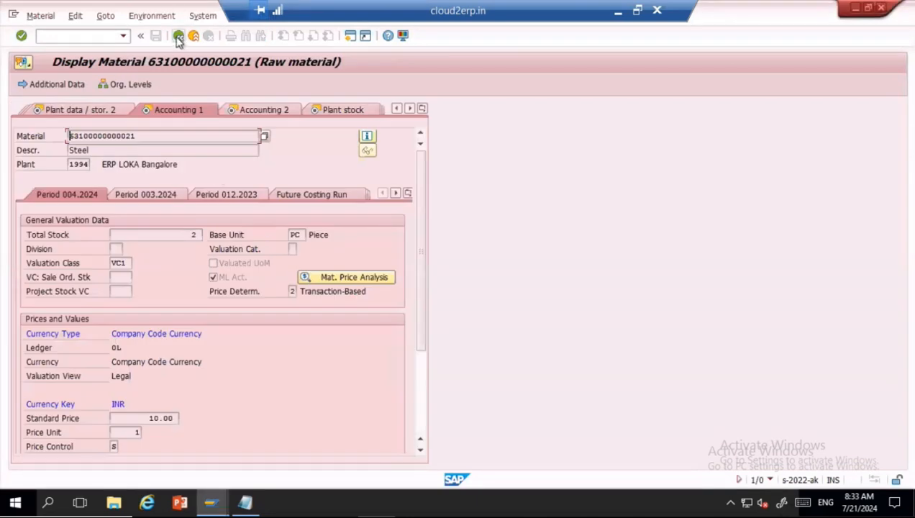
left_click(179, 36)
left_click(190, 83)
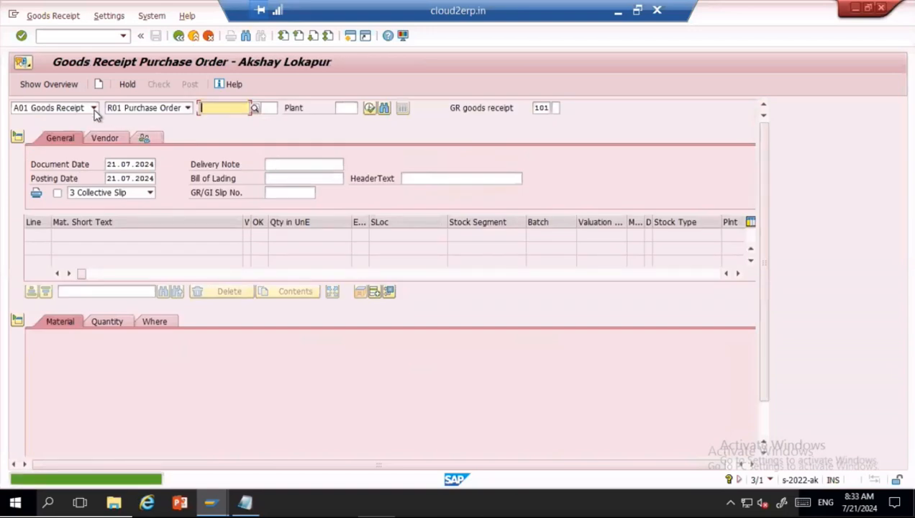
- Display the newly posted material document with A04 Display and open its accounting document from the FI documents
left_click(93, 108)
left_click(43, 148)
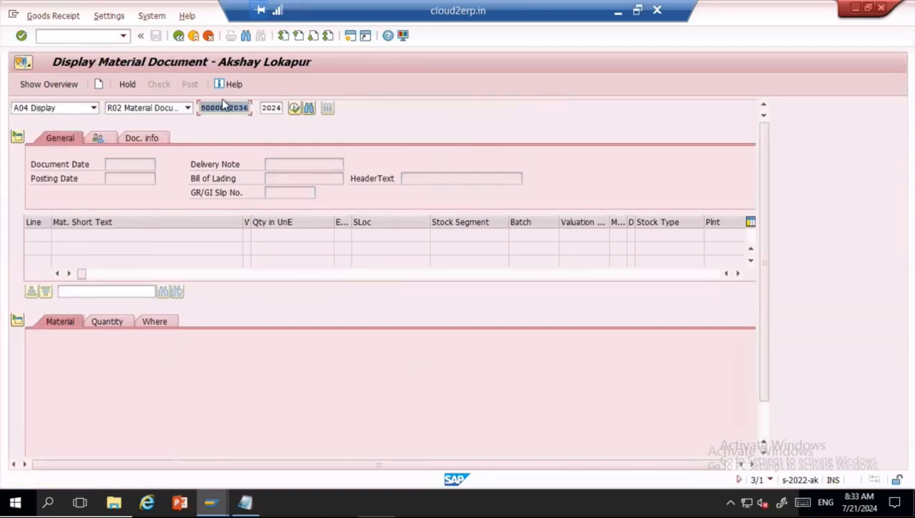
left_click(293, 109)
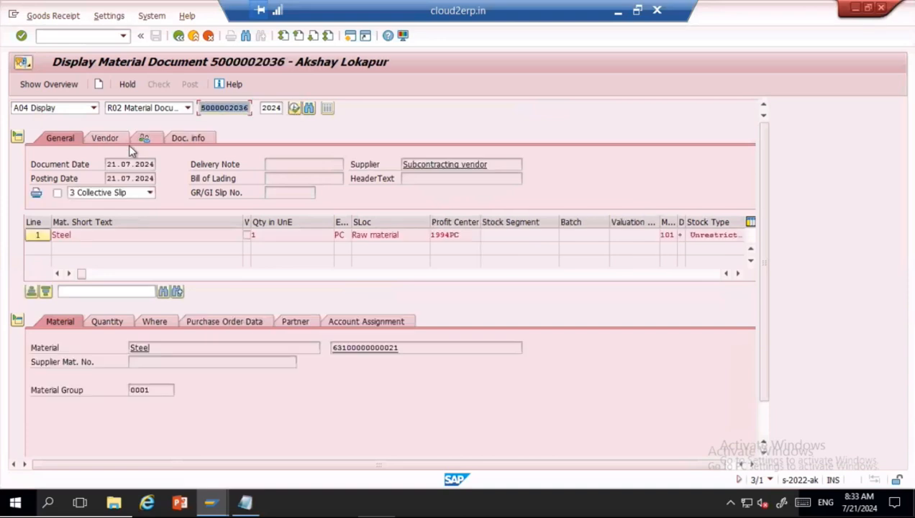
left_click(177, 138)
left_click(392, 164)
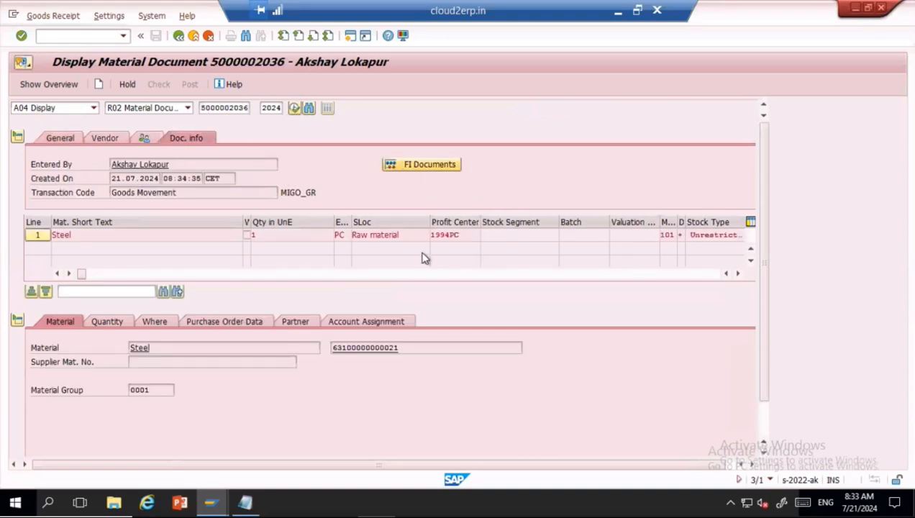
double_click(59, 171)
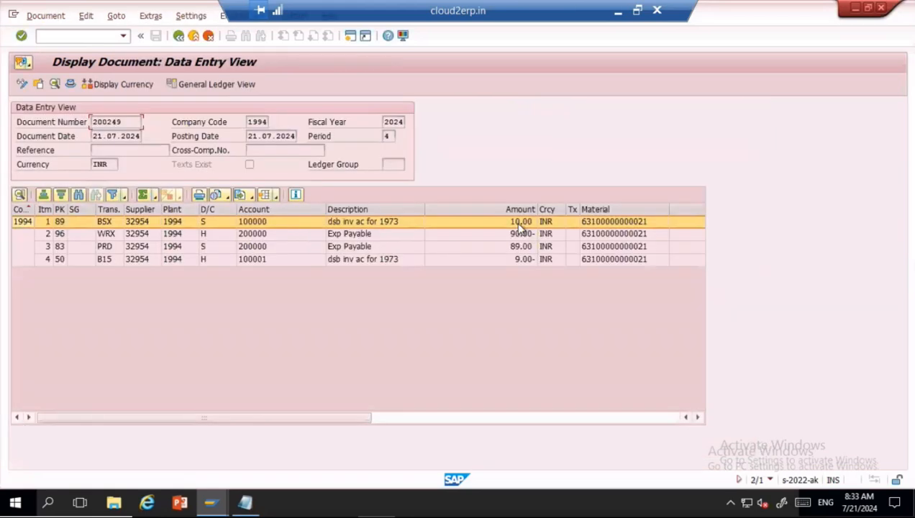
- Examine the WRX and B15 lines of the new accounting document, and compare them with the WRX amount in the earlier accounting document
left_click(519, 236)
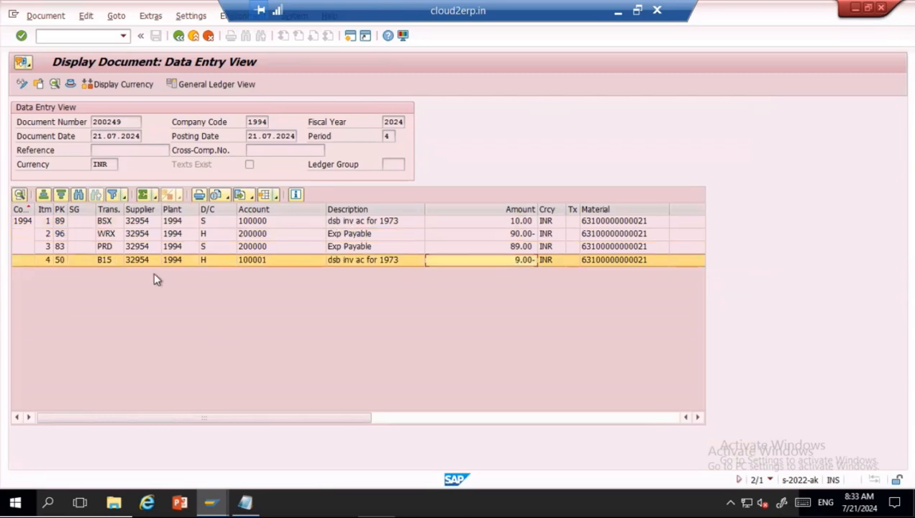
left_click(245, 262)
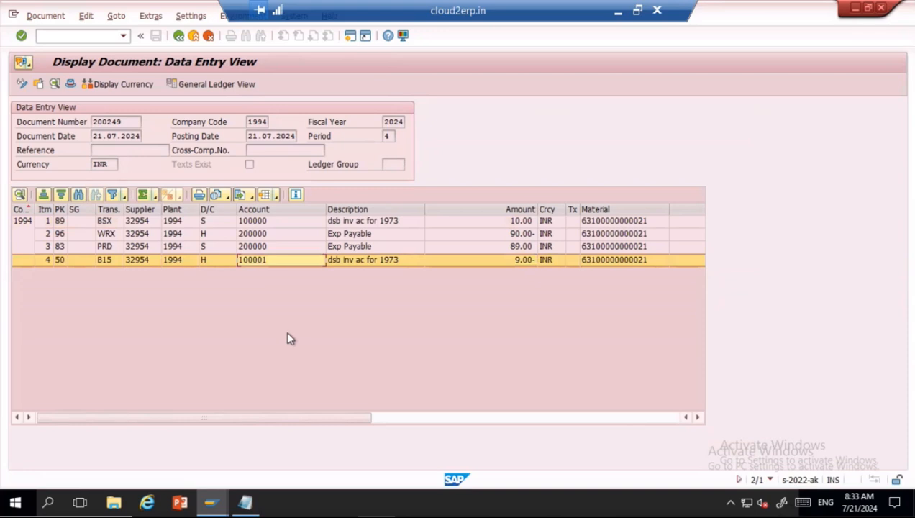
key("alt+Tab")
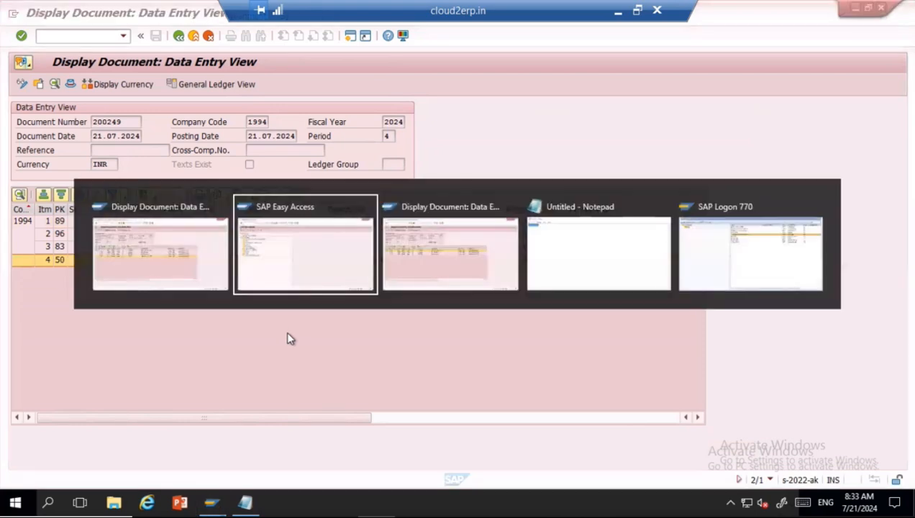
key("alt+Tab")
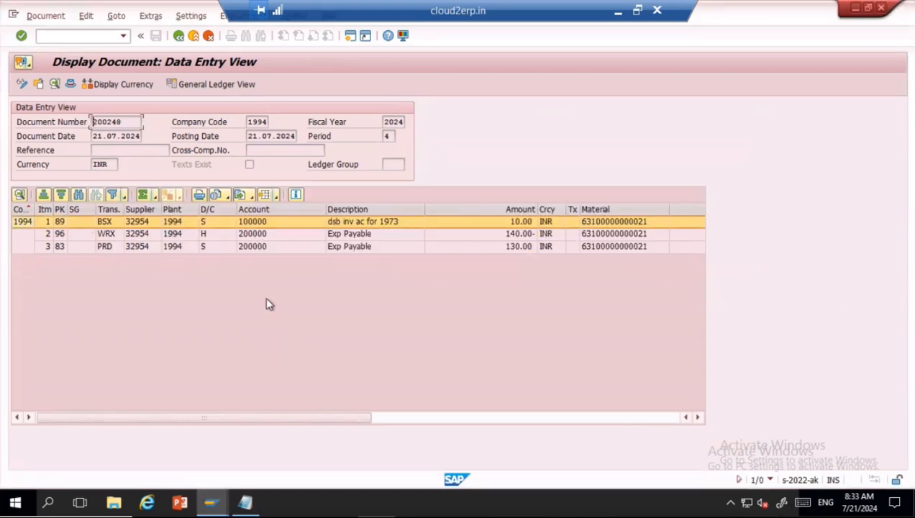
left_click(516, 235)
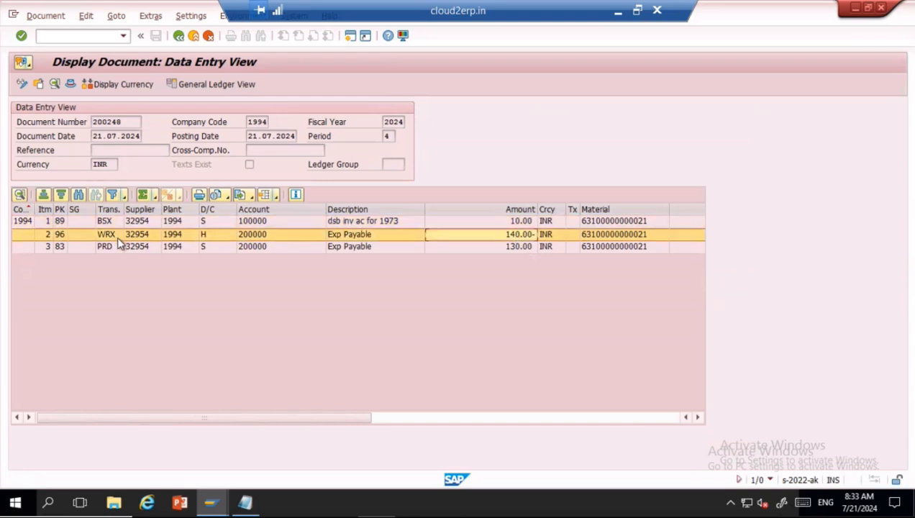
- Return to the new accounting document, review its WRX amount and the B15 amount and account, and bring back the earlier document for comparison
key("alt+Tab")
key("alt+Tab")
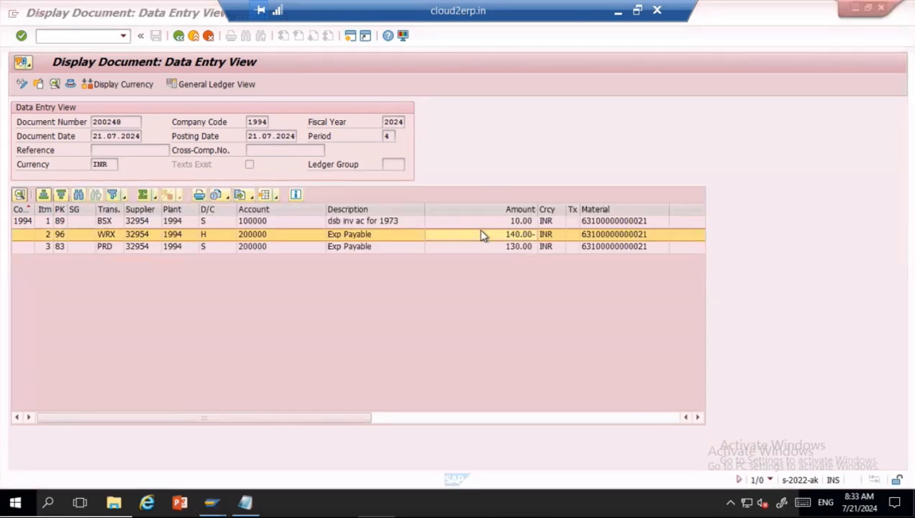
key("alt+Tab")
left_click(521, 237)
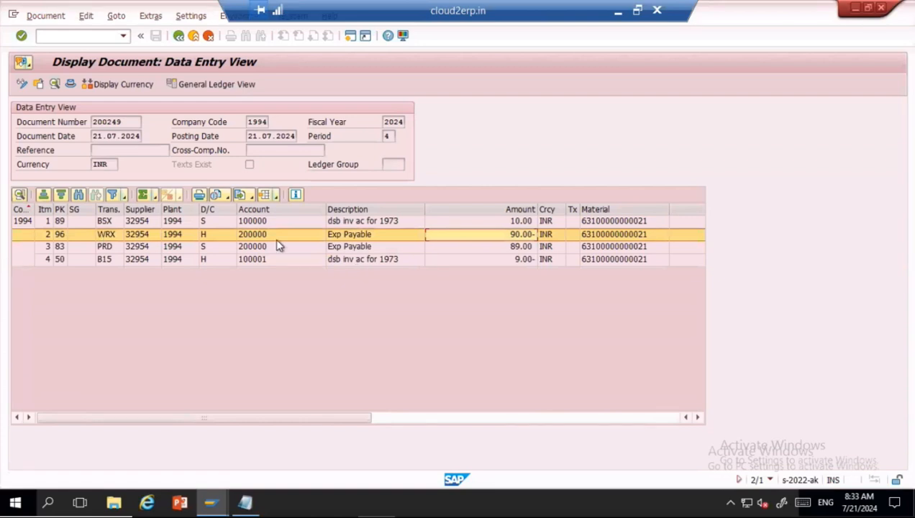
left_click(526, 259)
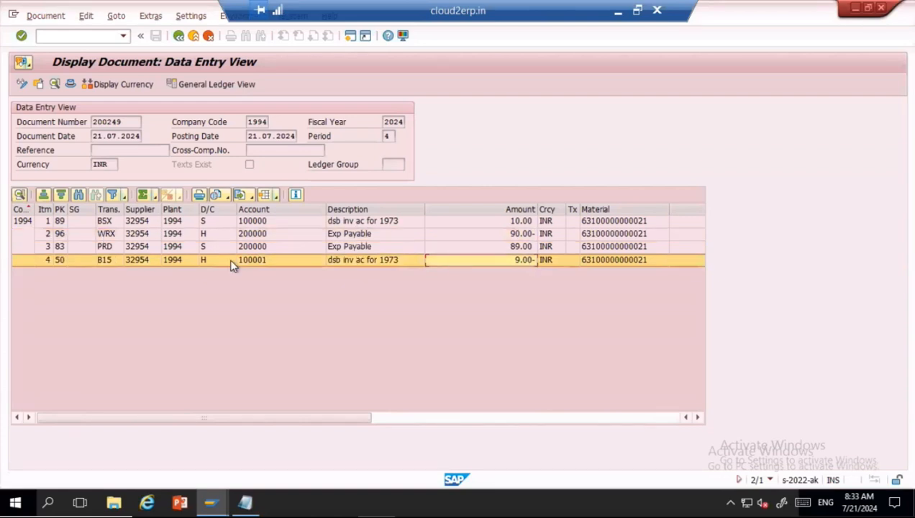
left_click(263, 264)
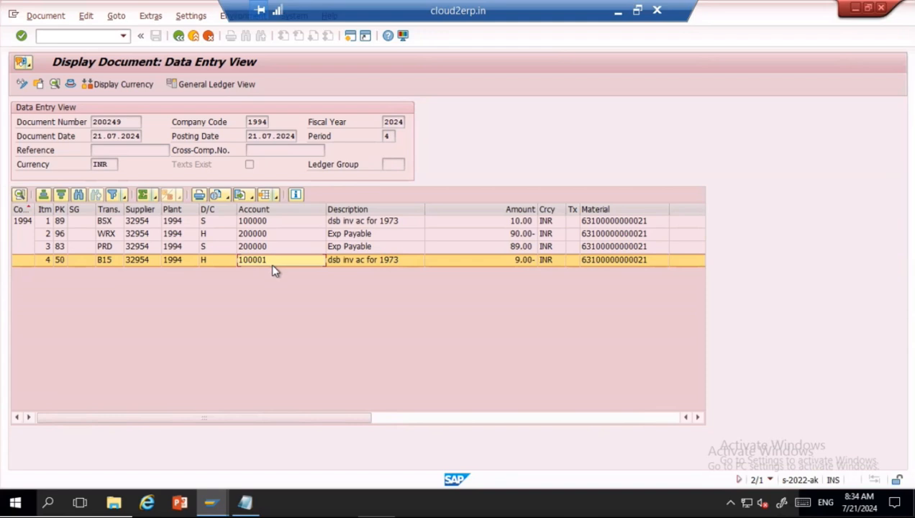
left_click(492, 235)
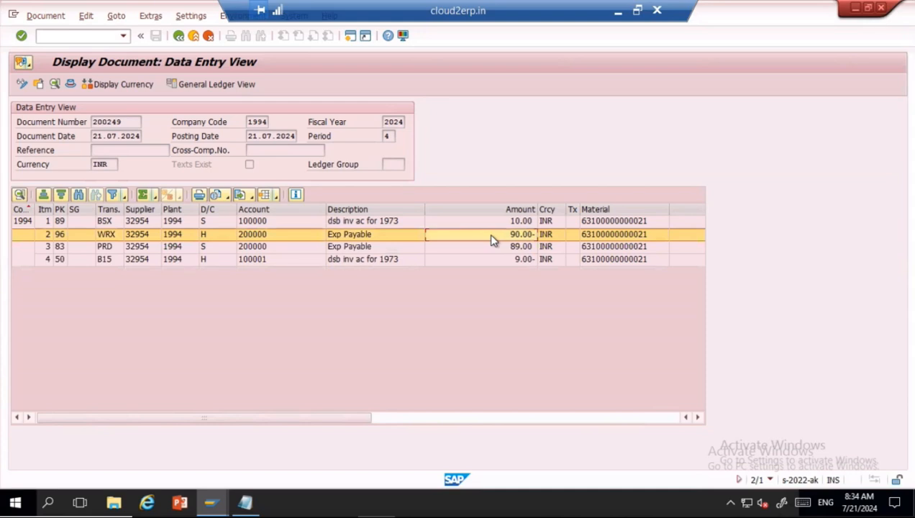
key("alt+Tab")
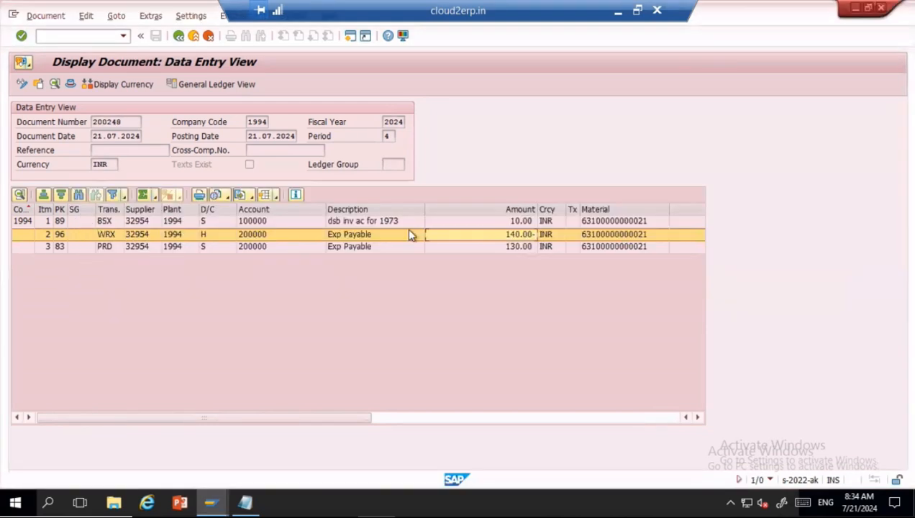